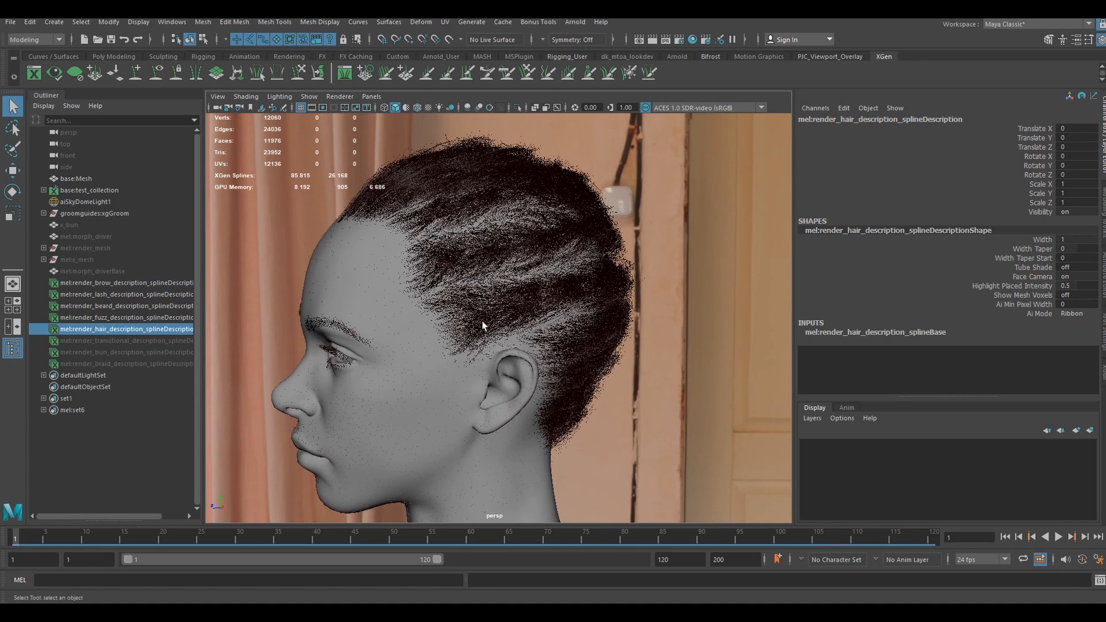
- Unhide the render_braid spline description to display the braided hair on the head
{"action": "left_click_drag", "start_coordinate": [484, 309], "coordinate": [487, 303], "text": "alt"}
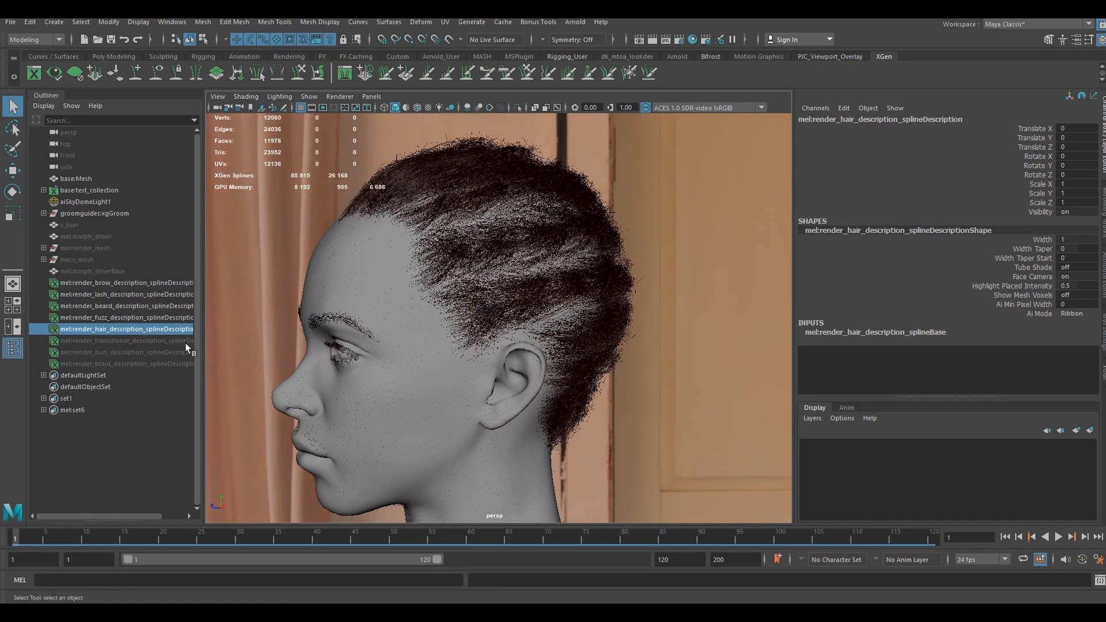
{"action": "left_click", "coordinate": [109, 364]}
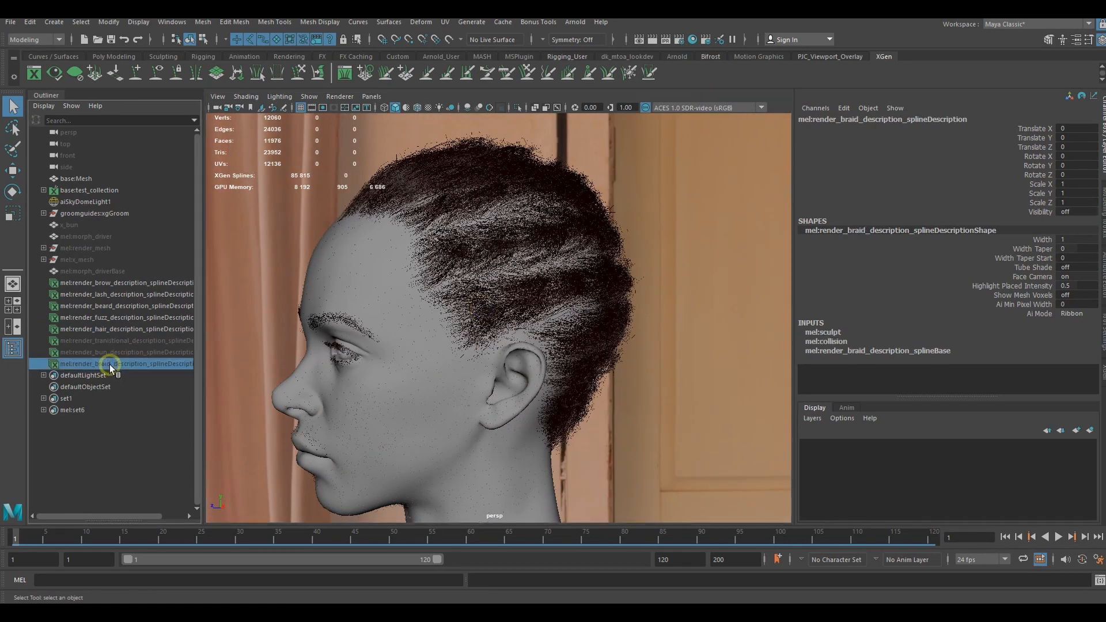
{"action": "left_click", "coordinate": [115, 353]}
{"action": "left_click", "coordinate": [112, 364]}
{"action": "key", "text": "h"}
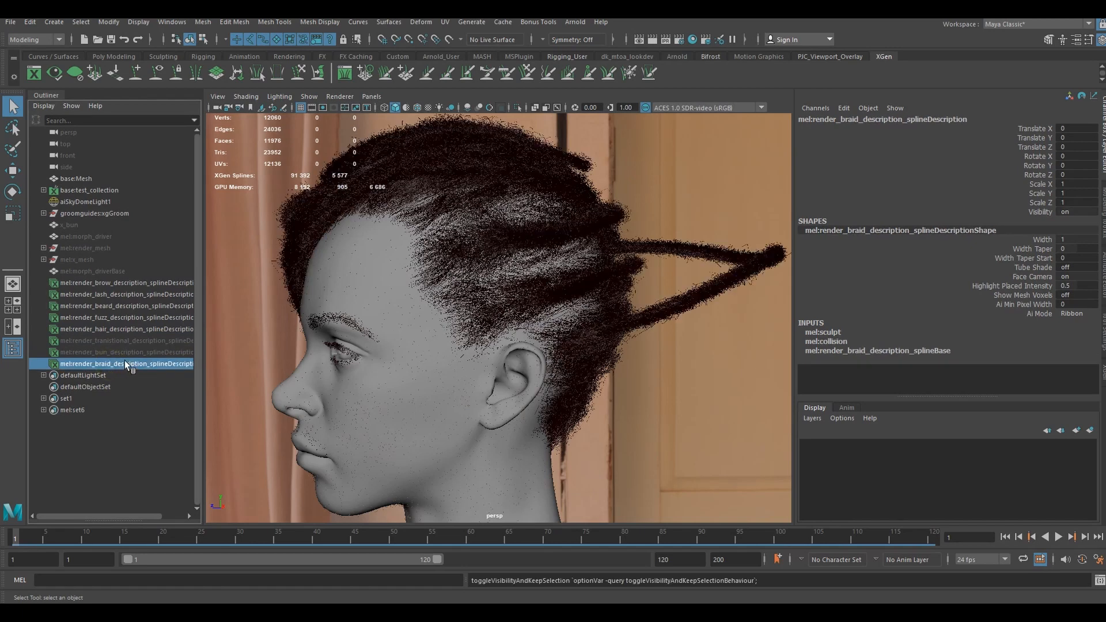
- Unhide the render_bun spline description to display the bun at the back of the head
{"action": "left_click_drag", "start_coordinate": [576, 271], "coordinate": [600, 284], "text": "alt"}
{"action": "left_click", "coordinate": [106, 354]}
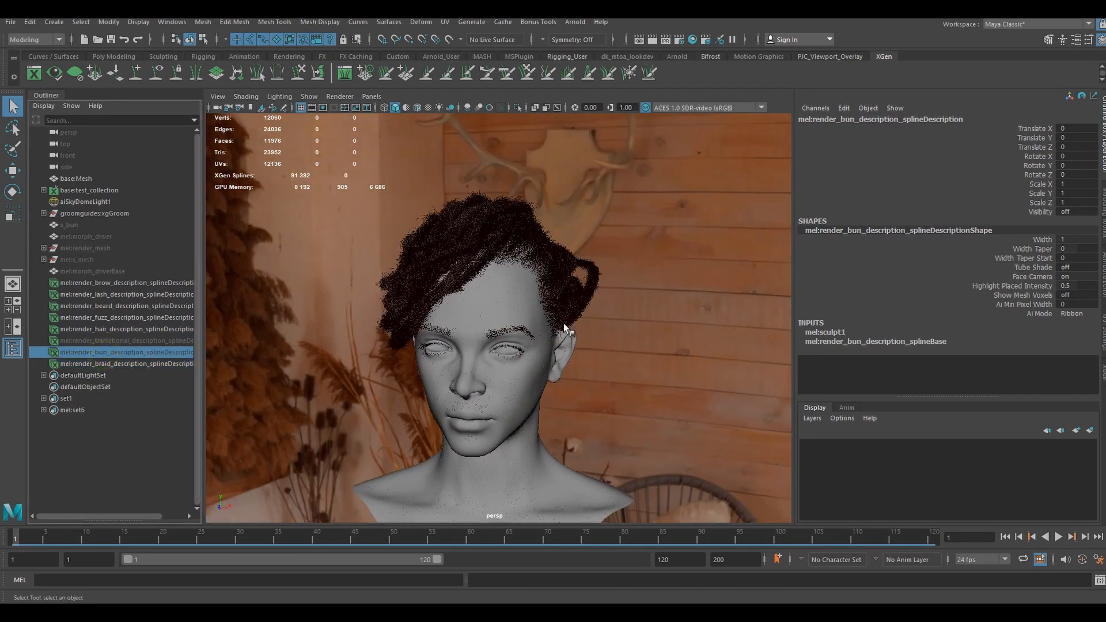
{"action": "left_click_drag", "start_coordinate": [565, 331], "coordinate": [472, 293], "text": "alt"}
{"action": "key", "text": "h"}
{"action": "scroll", "coordinate": [473, 292], "scroll_direction": "up", "scroll_amount": 8}
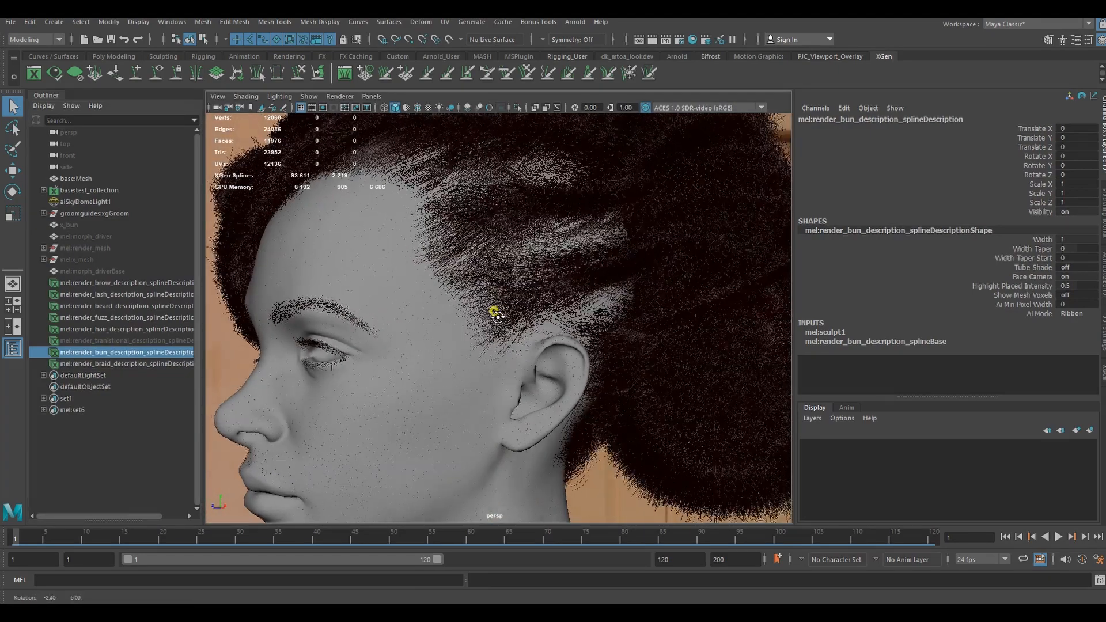
- Unhide the render_tranistional spline description and inspect the hair around the ear and hairline
{"action": "left_click", "coordinate": [96, 341]}
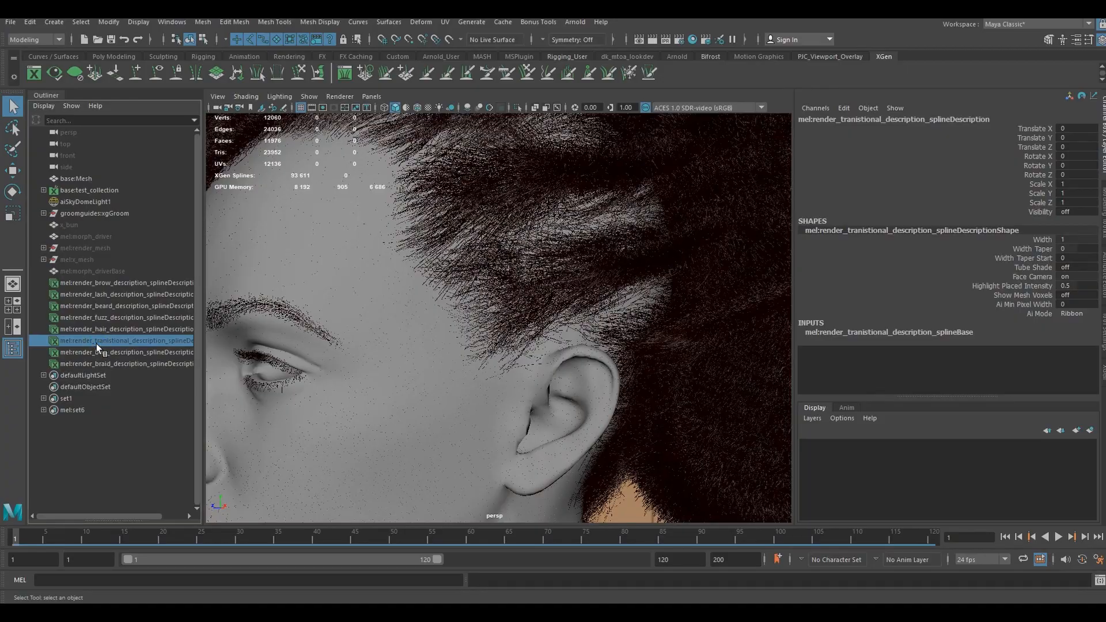
{"action": "key", "text": "h"}
{"action": "scroll", "coordinate": [558, 300], "scroll_direction": "down", "scroll_amount": 4}
{"action": "left_click_drag", "start_coordinate": [559, 300], "coordinate": [559, 336], "text": "alt"}
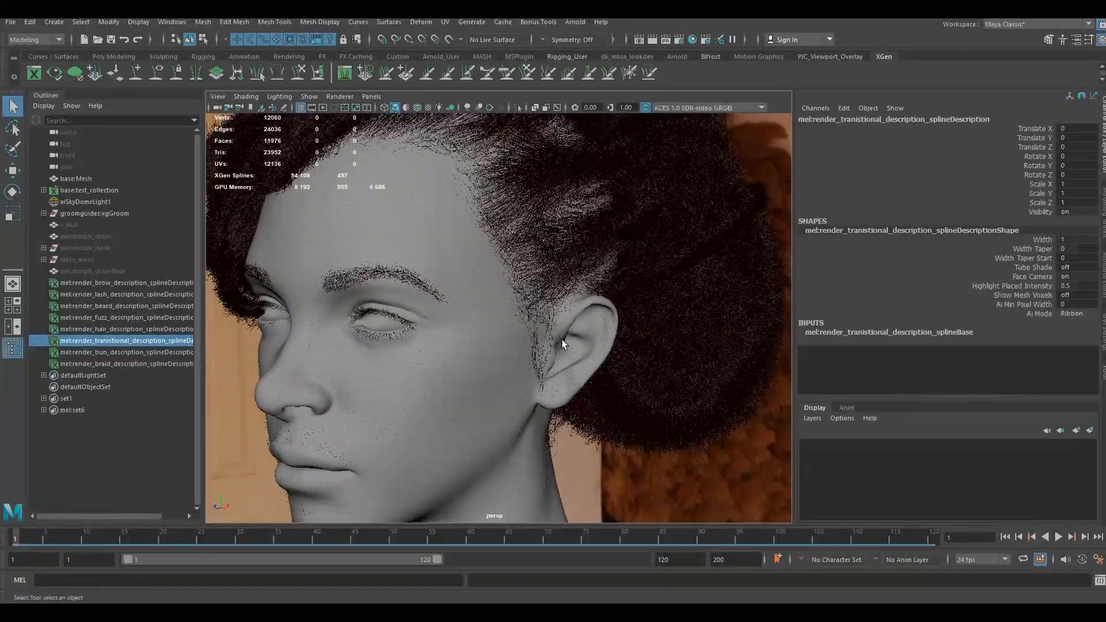
{"action": "scroll", "coordinate": [561, 337], "scroll_direction": "down", "scroll_amount": 6}
- Hide all render spline descriptions together, from render_brow through render_braid
{"action": "left_click", "coordinate": [655, 304]}
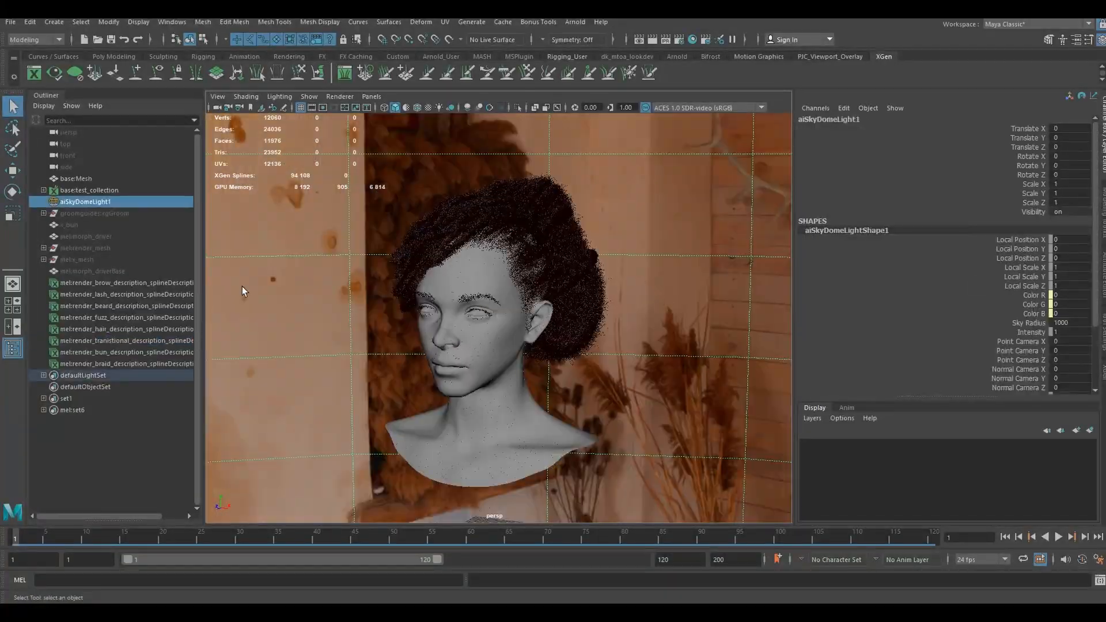
{"action": "left_click", "coordinate": [138, 284]}
{"action": "left_click", "coordinate": [143, 363], "text": "shift"}
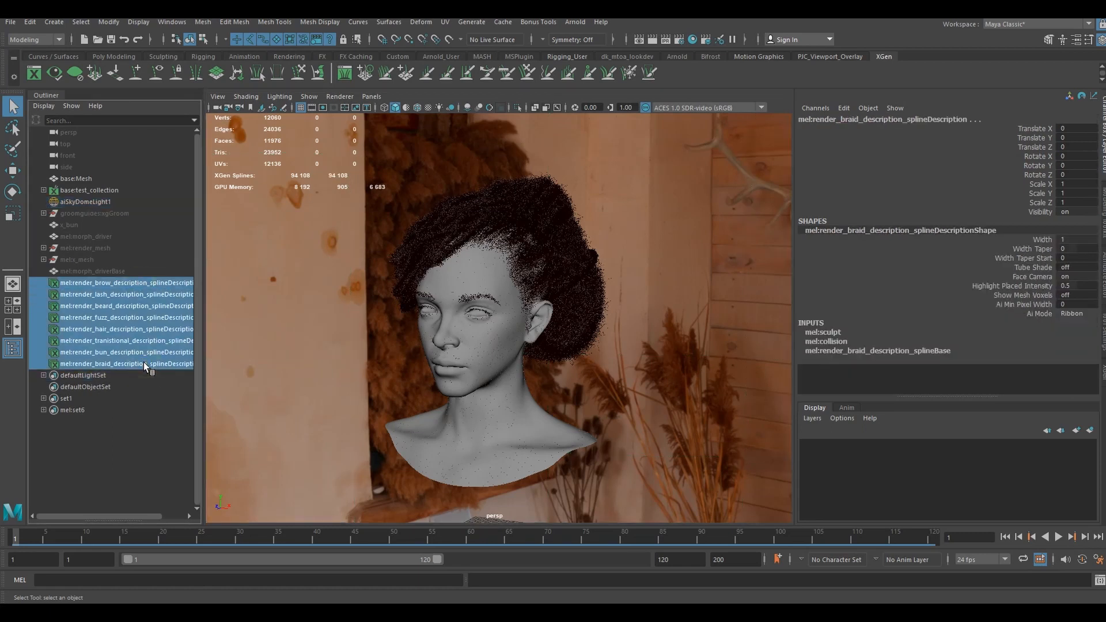
{"action": "key", "text": "h"}
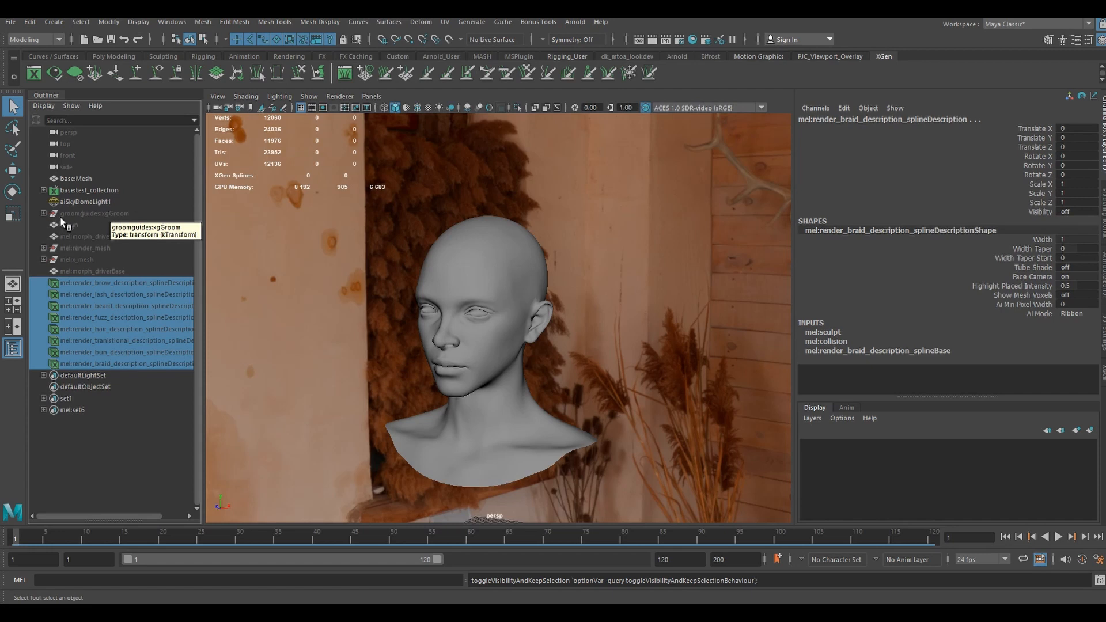
- Unhide the groomguides:xgGroom group to display the guide curves, and clear their selection highlight
{"action": "left_click", "coordinate": [81, 212]}
{"action": "key", "text": "h"}
{"action": "left_click_drag", "start_coordinate": [500, 256], "coordinate": [558, 271], "text": "alt"}
{"action": "left_click", "coordinate": [720, 225]}
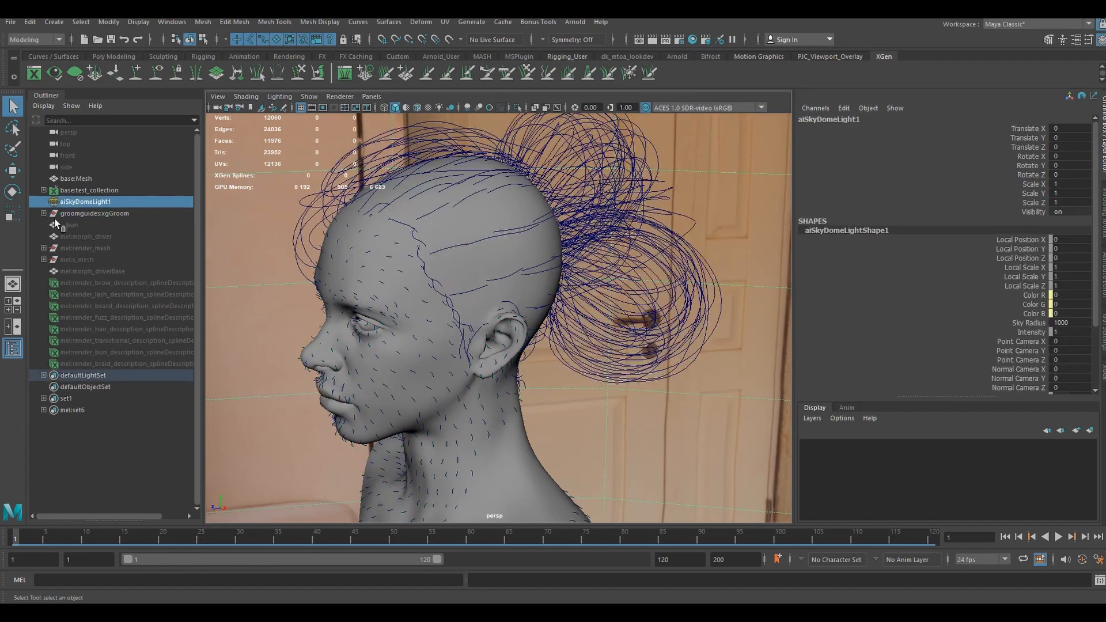
- Expand the groomguides:xgGroom group and examine the groomguides:braid curves from the front and side
{"action": "left_click", "coordinate": [44, 213]}
{"action": "left_click", "coordinate": [93, 317]}
{"action": "left_click_drag", "start_coordinate": [454, 268], "coordinate": [484, 256], "text": "alt"}
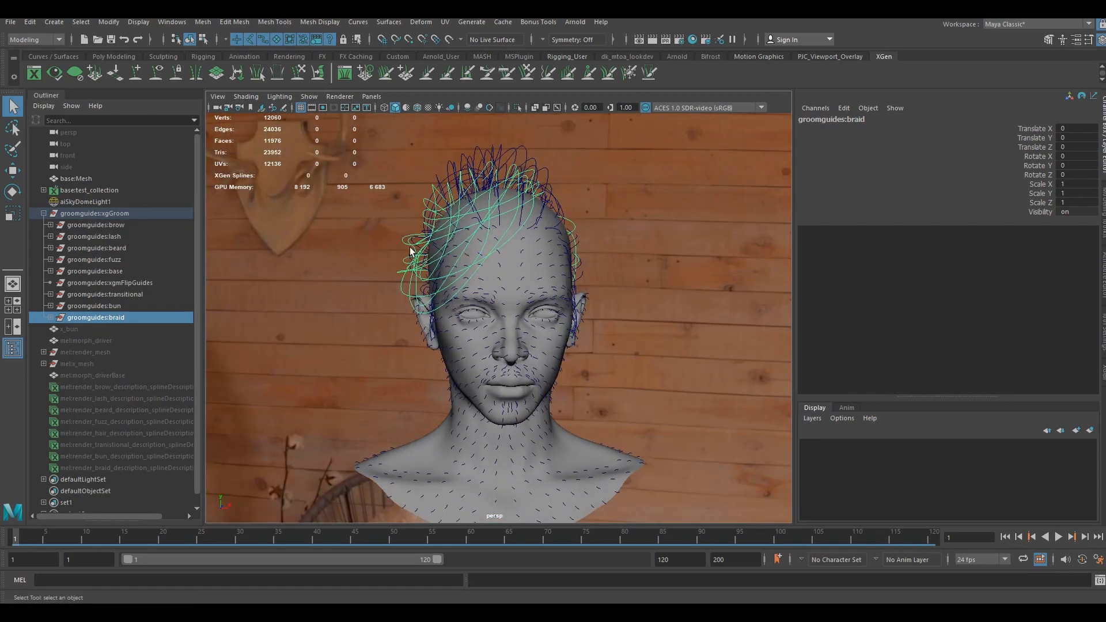
{"action": "left_click_drag", "start_coordinate": [413, 251], "coordinate": [353, 251], "text": "alt"}
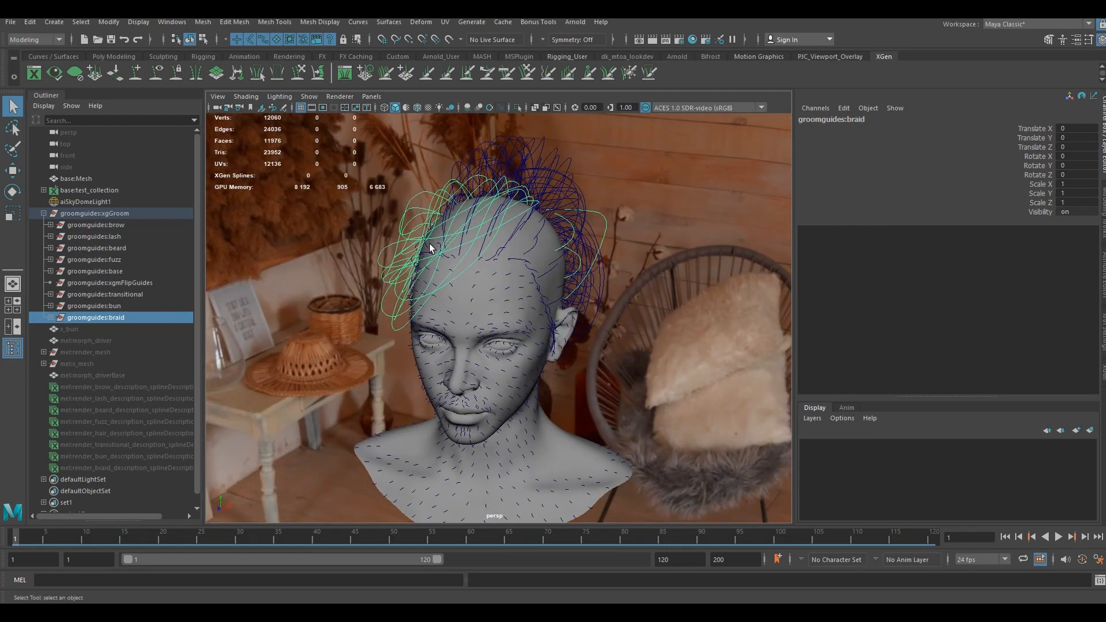
{"action": "left_click_drag", "start_coordinate": [430, 248], "coordinate": [361, 239], "text": "alt"}
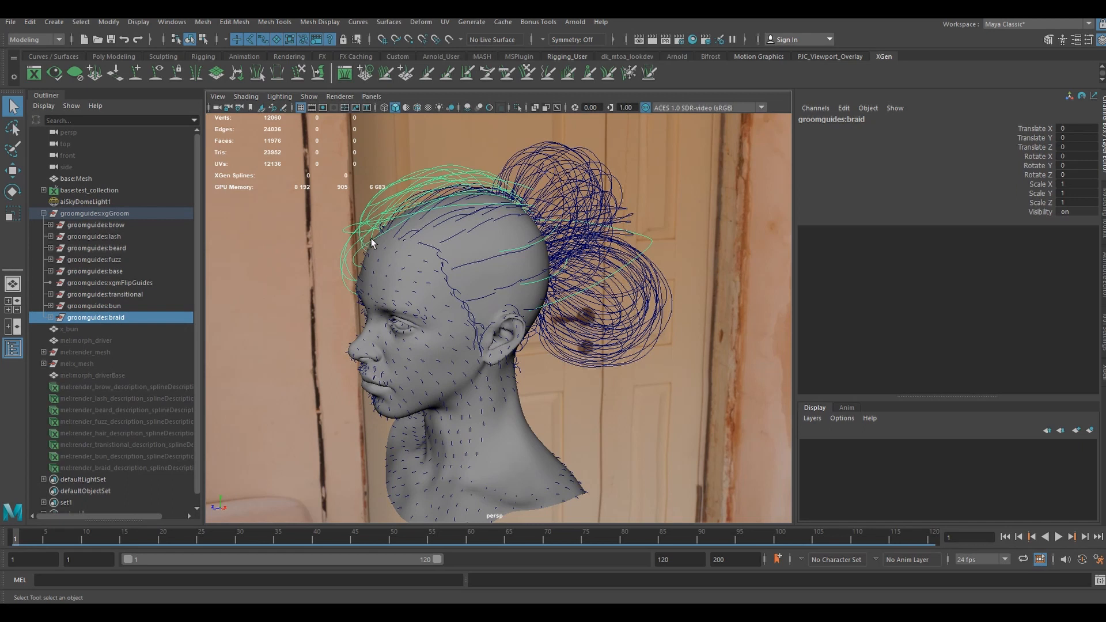
{"action": "left_click_drag", "start_coordinate": [380, 238], "coordinate": [518, 221], "text": "alt"}
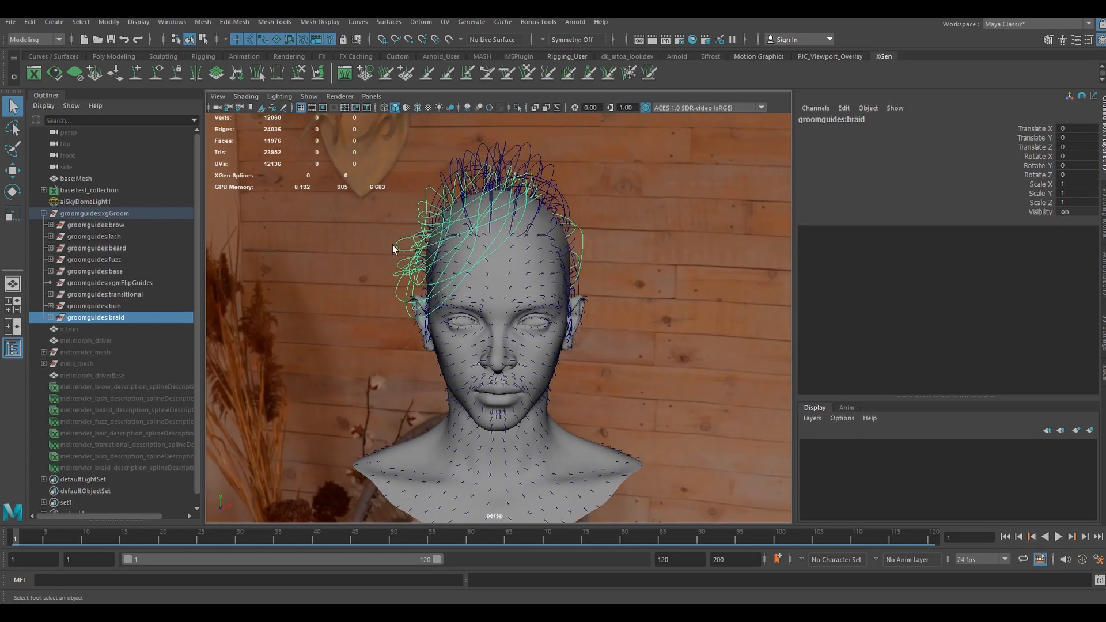
{"action": "left_click_drag", "start_coordinate": [392, 244], "coordinate": [331, 243], "text": "alt"}
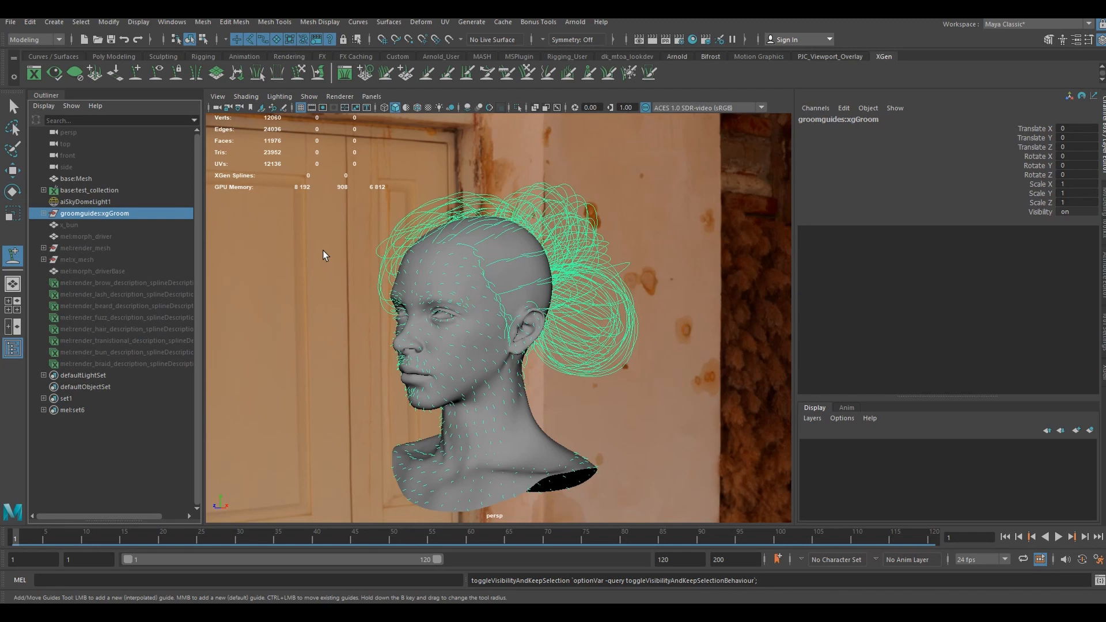
- Hide the groomguides:xgGroom group and unhide base:test_collection
{"action": "key", "text": "h"}
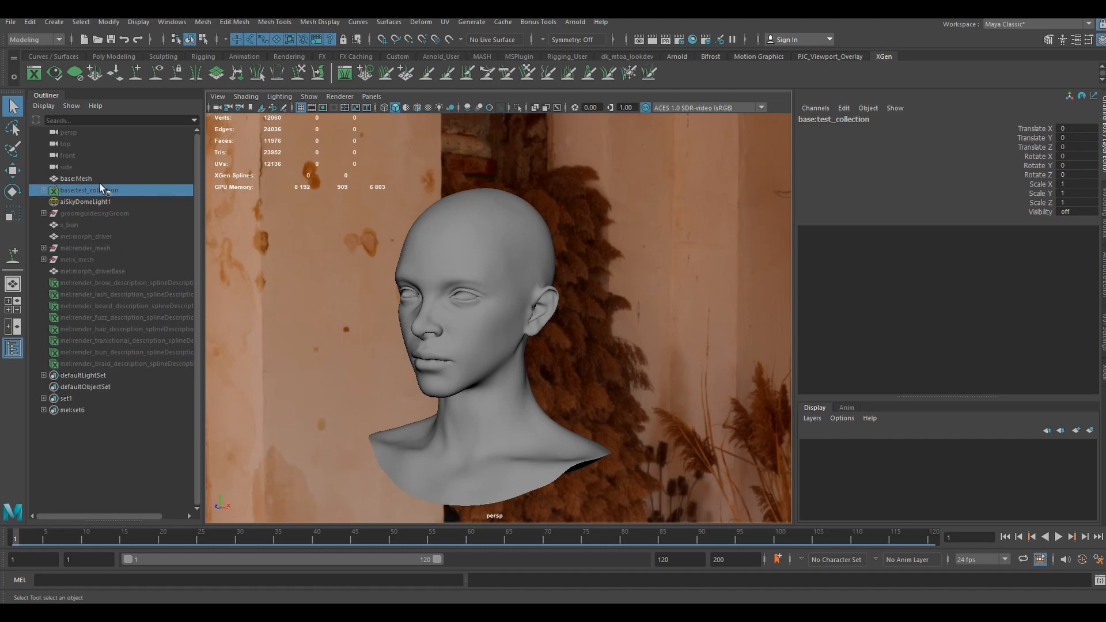
{"action": "key", "text": "h"}
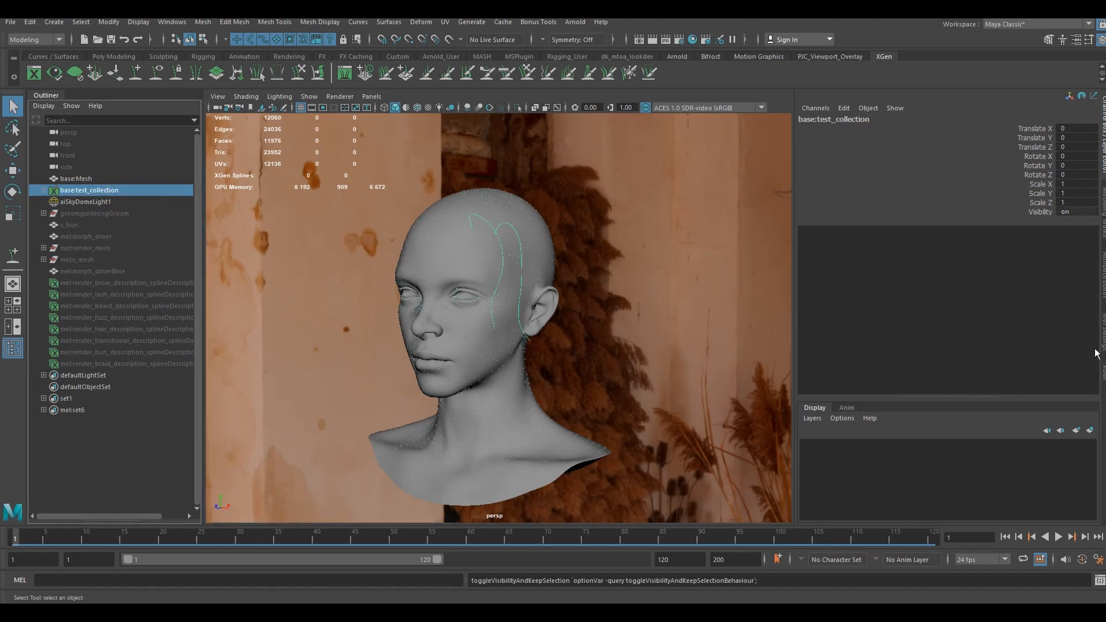
- Set the generator density of test_description to 5 in its XGen primitive attributes and inspect the generated hair
{"action": "left_click", "coordinate": [1104, 372]}
{"action": "left_click", "coordinate": [819, 154]}
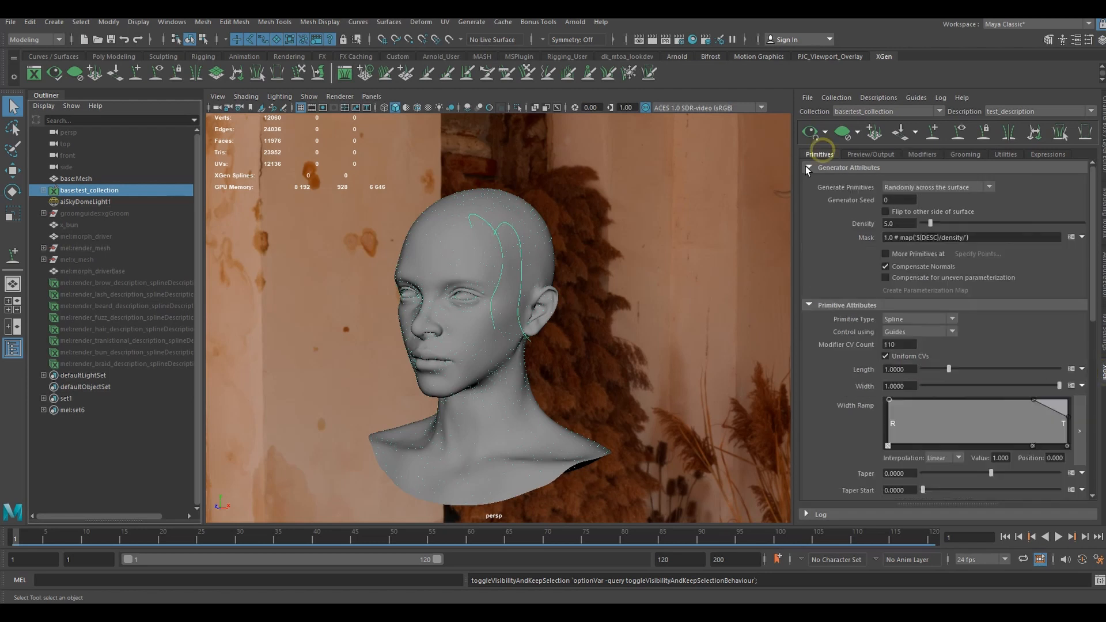
{"action": "left_click_drag", "start_coordinate": [507, 242], "coordinate": [573, 275], "text": "alt"}
{"action": "scroll", "coordinate": [573, 275], "scroll_direction": "down", "scroll_amount": 2}
{"action": "left_click_drag", "start_coordinate": [901, 224], "coordinate": [838, 226]}
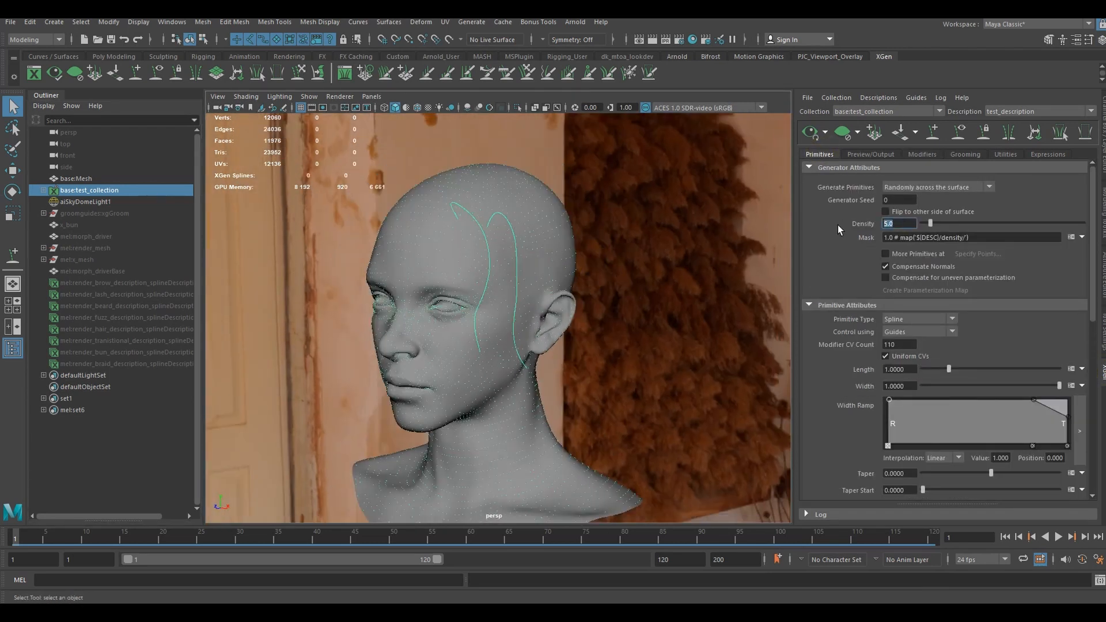
{"action": "type", "text": "5"}
{"action": "key", "text": "Return"}
{"action": "scroll", "coordinate": [572, 246], "scroll_direction": "up", "scroll_amount": 4}
{"action": "left_click_drag", "start_coordinate": [573, 247], "coordinate": [581, 345], "text": "alt"}
{"action": "scroll", "coordinate": [582, 346], "scroll_direction": "down", "scroll_amount": 3}
{"action": "left_click_drag", "start_coordinate": [582, 346], "coordinate": [578, 321], "text": "alt"}
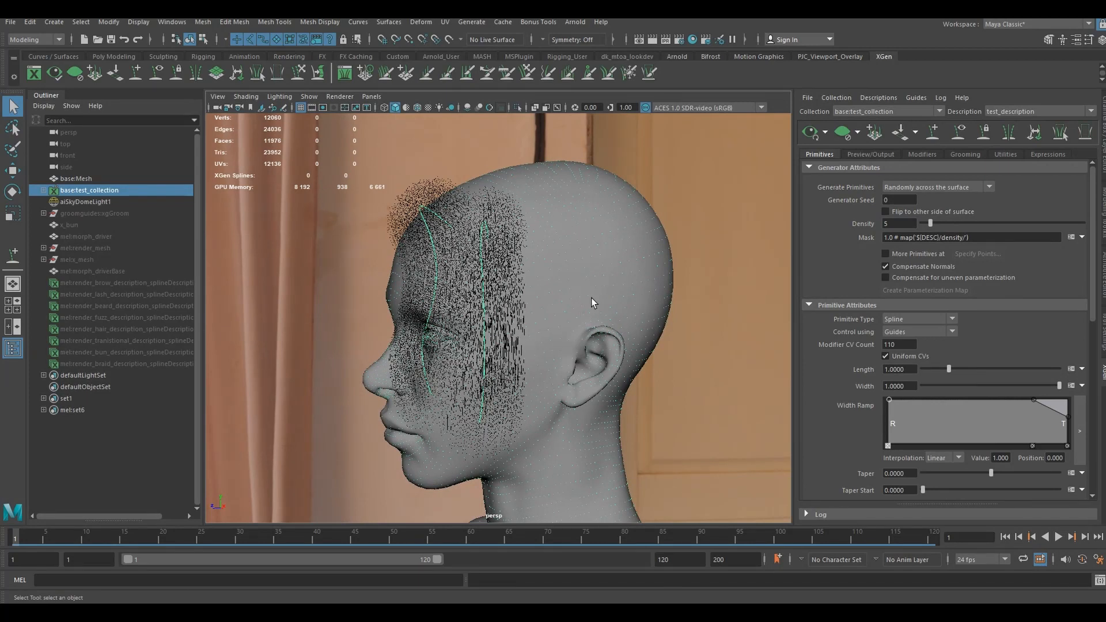
{"action": "scroll", "coordinate": [592, 298], "scroll_direction": "up", "scroll_amount": 2}
{"action": "scroll", "coordinate": [591, 298], "scroll_direction": "down", "scroll_amount": 2}
- Review the clumping, coil and noise modifiers in test_description's modifier stack
{"action": "left_click", "coordinate": [924, 154]}
{"action": "left_click", "coordinate": [846, 230]}
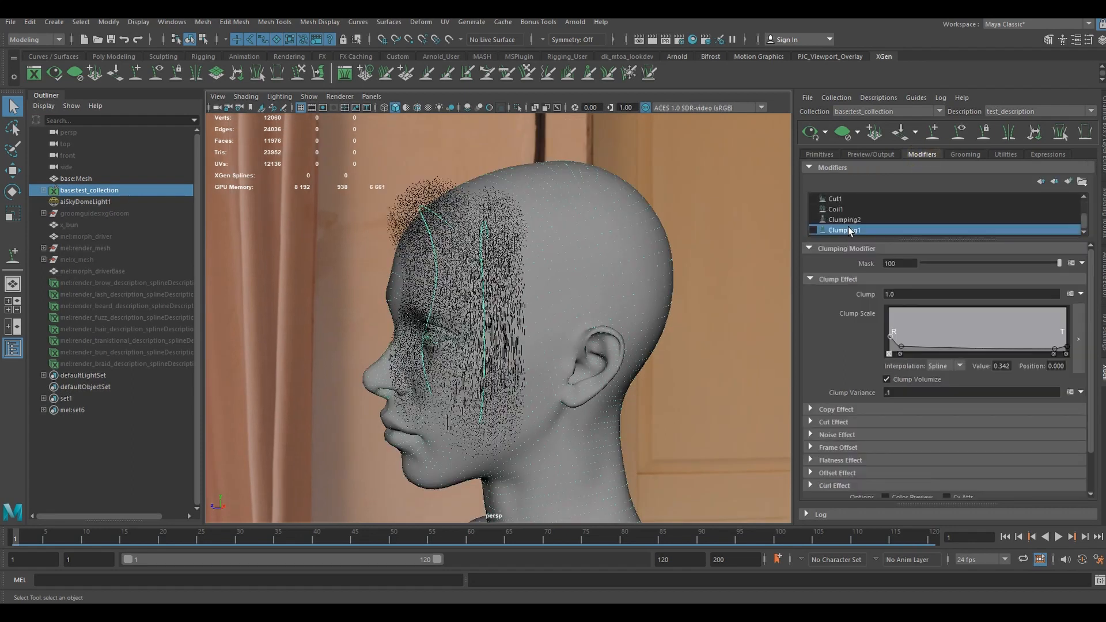
{"action": "left_click", "coordinate": [840, 209]}
{"action": "scroll", "coordinate": [855, 212], "scroll_direction": "up", "scroll_amount": 2}
{"action": "left_click", "coordinate": [861, 220]}
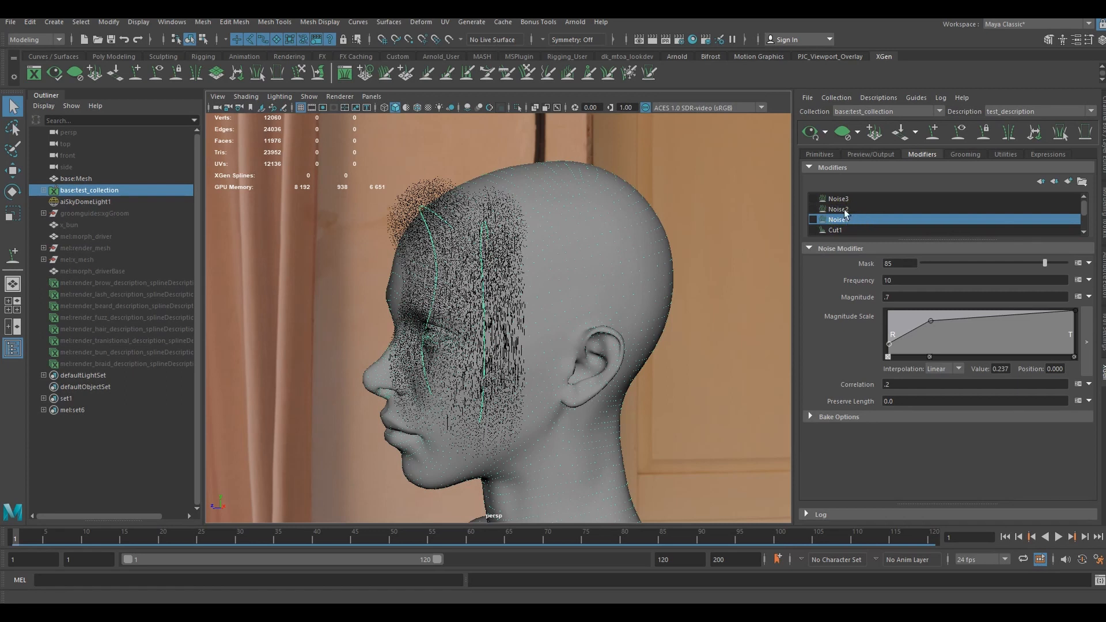
{"action": "scroll", "coordinate": [845, 217], "scroll_direction": "down", "scroll_amount": 2}
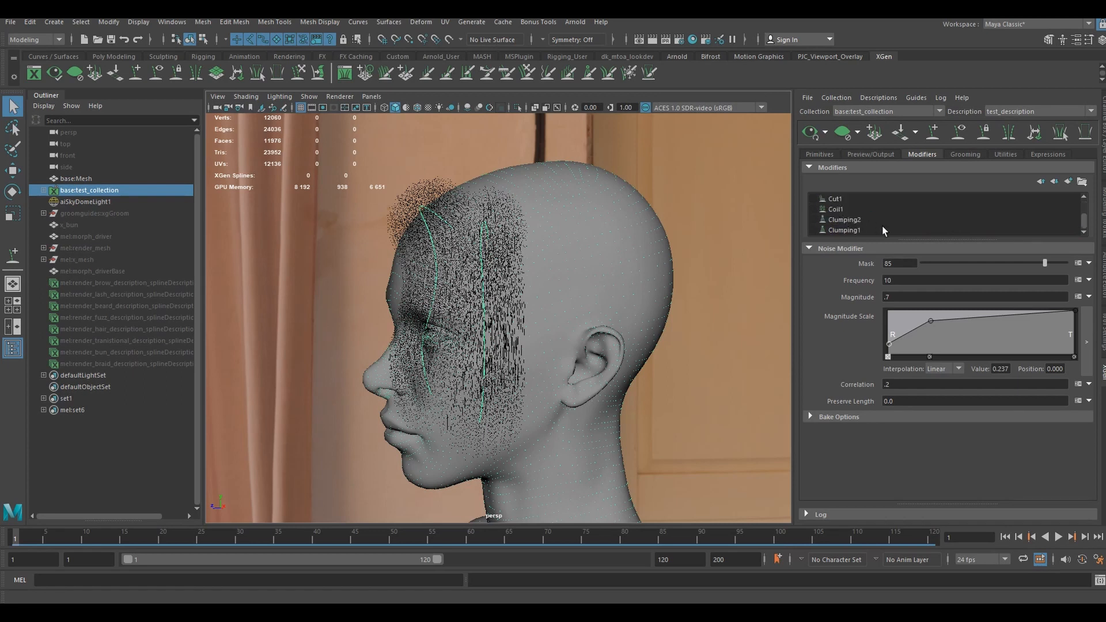
- Enable the Clumping1 modifier and inspect the clumped strands from several angles
{"action": "left_click_drag", "start_coordinate": [447, 247], "coordinate": [507, 260], "text": "alt"}
{"action": "scroll", "coordinate": [637, 264], "scroll_direction": "up", "scroll_amount": 3}
{"action": "scroll", "coordinate": [555, 258], "scroll_direction": "down", "scroll_amount": 3}
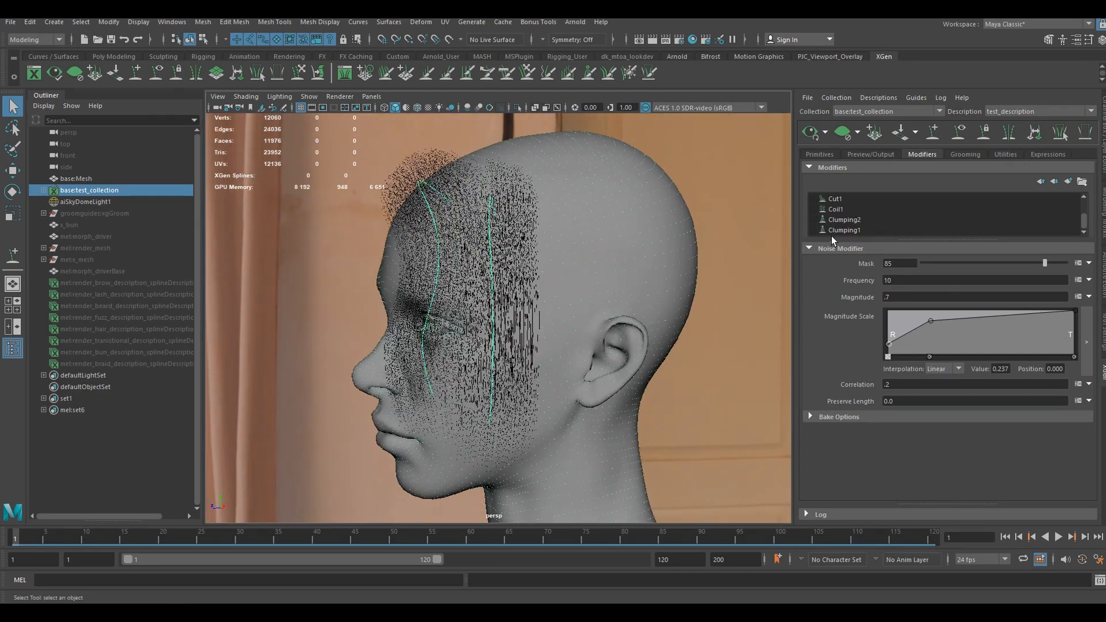
{"action": "left_click", "coordinate": [813, 230]}
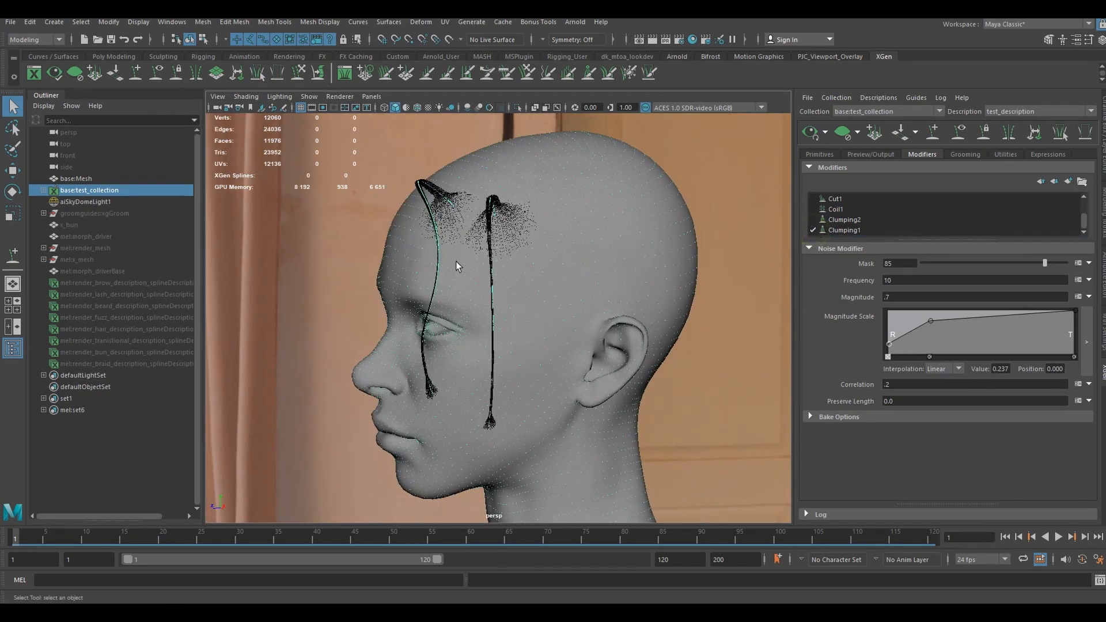
{"action": "left_click_drag", "start_coordinate": [493, 307], "coordinate": [520, 305], "text": "alt"}
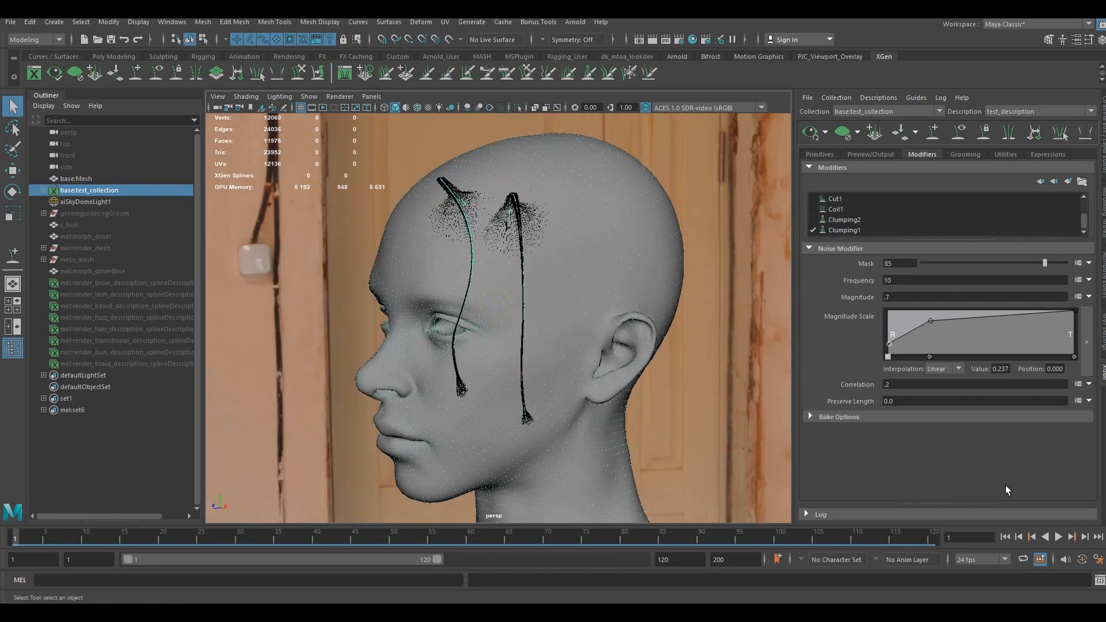
{"action": "left_click_drag", "start_coordinate": [416, 269], "coordinate": [545, 271], "text": "alt"}
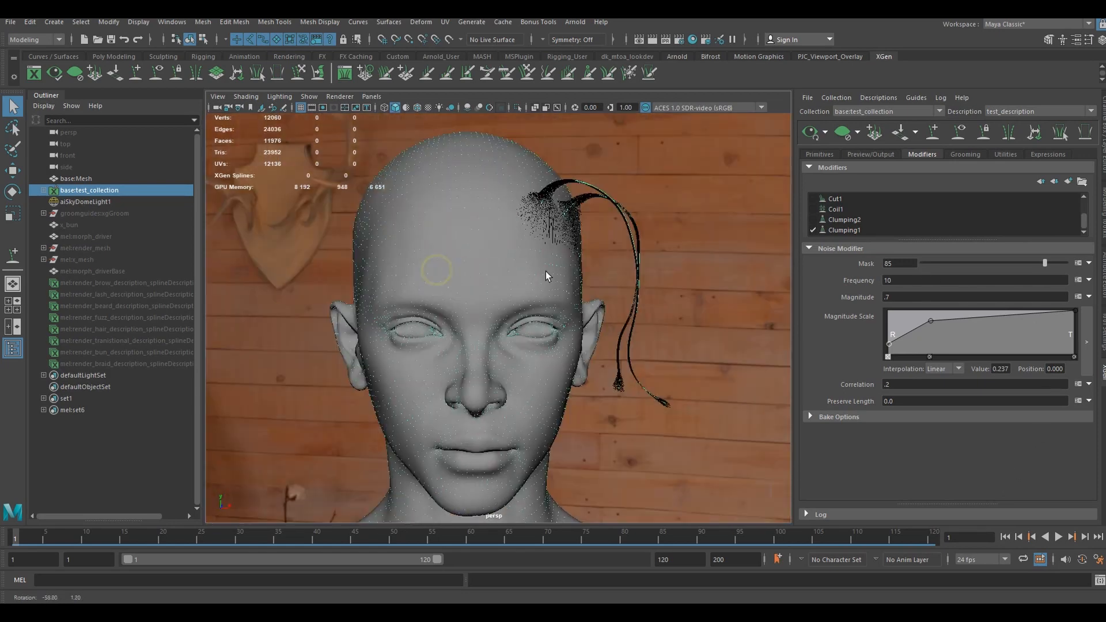
{"action": "scroll", "coordinate": [549, 272], "scroll_direction": "up", "scroll_amount": 5}
{"action": "middle_click_drag", "start_coordinate": [549, 272], "coordinate": [543, 250], "text": "alt"}
{"action": "left_click_drag", "start_coordinate": [543, 250], "coordinate": [507, 273], "text": "alt"}
{"action": "scroll", "coordinate": [507, 264], "scroll_direction": "down", "scroll_amount": 4}
{"action": "scroll", "coordinate": [507, 273], "scroll_direction": "up", "scroll_amount": 2}
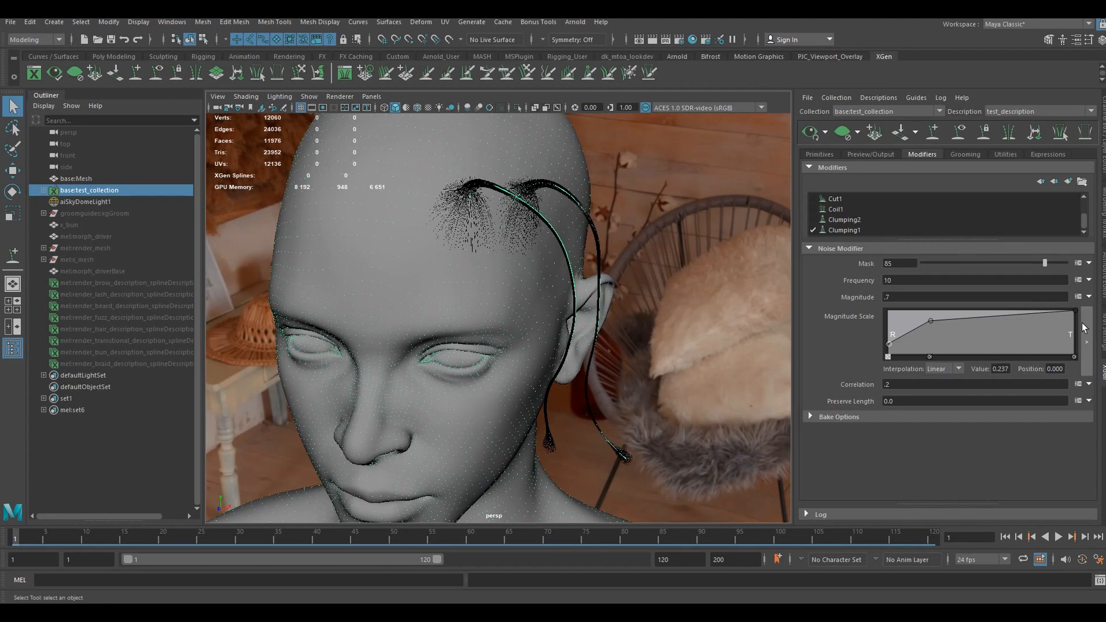
- Remove the control point at the tip end of Clumping1's clump scale ramp so the strand ends stay tight
{"action": "left_click", "coordinate": [842, 230]}
{"action": "scroll", "coordinate": [566, 388], "scroll_direction": "down", "scroll_amount": 2}
{"action": "left_click_drag", "start_coordinate": [574, 419], "coordinate": [528, 354], "text": "alt"}
{"action": "scroll", "coordinate": [528, 354], "scroll_direction": "up", "scroll_amount": 5}
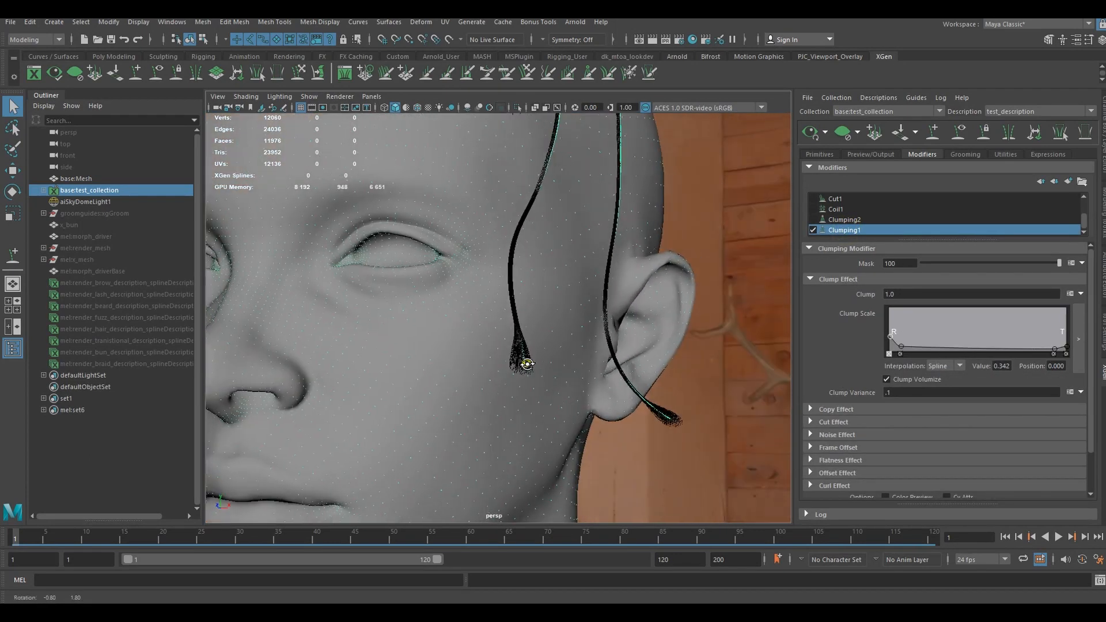
{"action": "left_click", "coordinate": [1076, 349]}
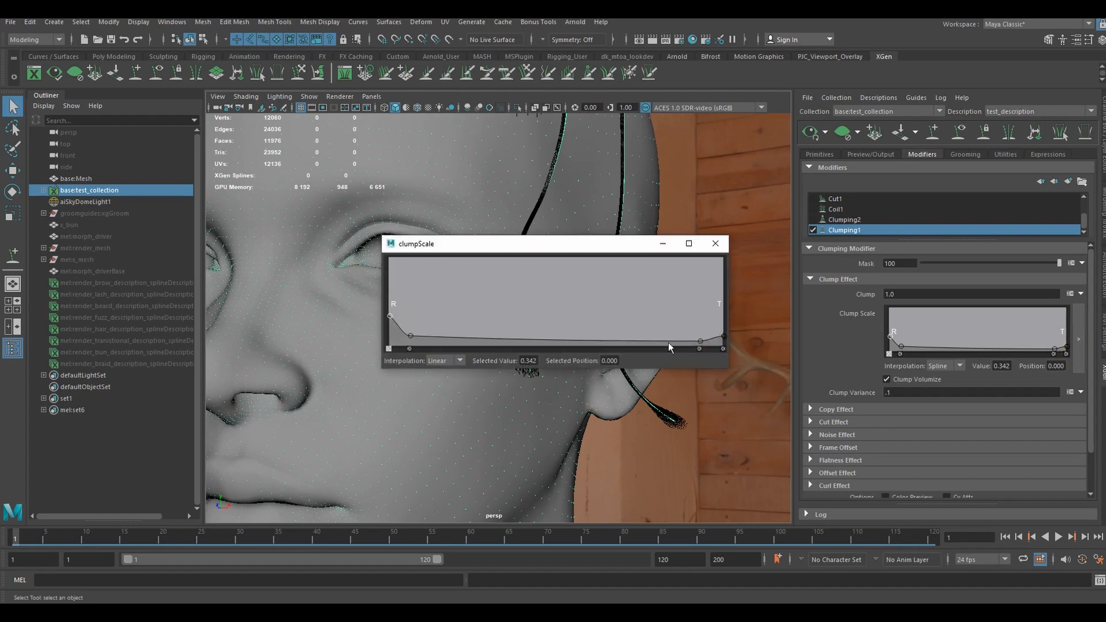
{"action": "left_click", "coordinate": [724, 349]}
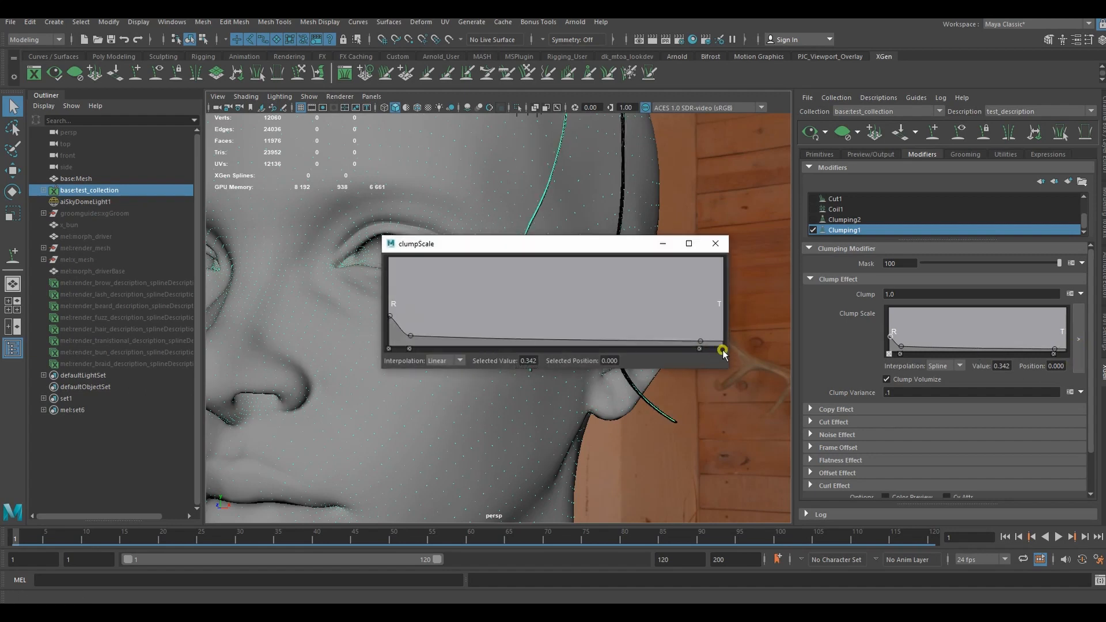
{"action": "left_click", "coordinate": [716, 244]}
{"action": "left_click_drag", "start_coordinate": [551, 267], "coordinate": [461, 275], "text": "alt"}
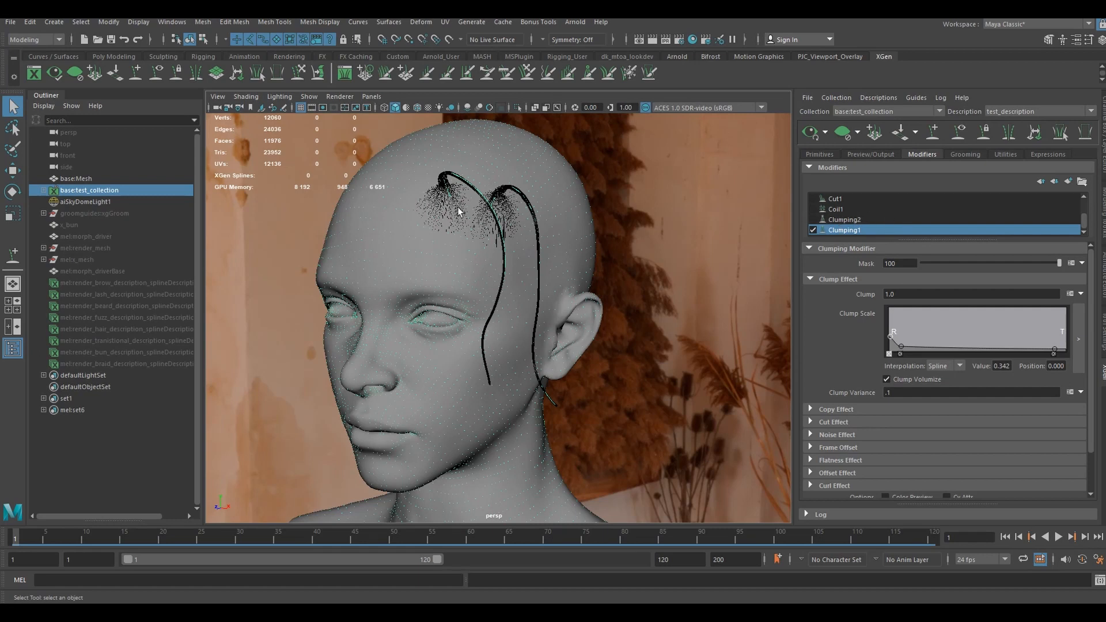
- Enable the Coil1 modifier and open its settings
{"action": "left_click", "coordinate": [812, 209]}
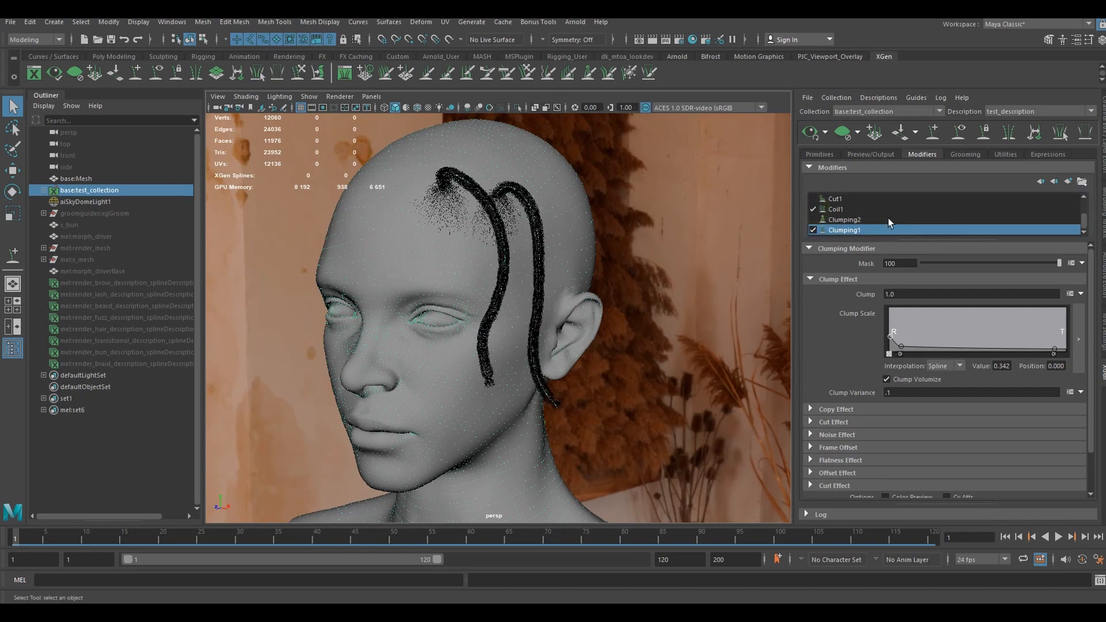
{"action": "left_click", "coordinate": [839, 210]}
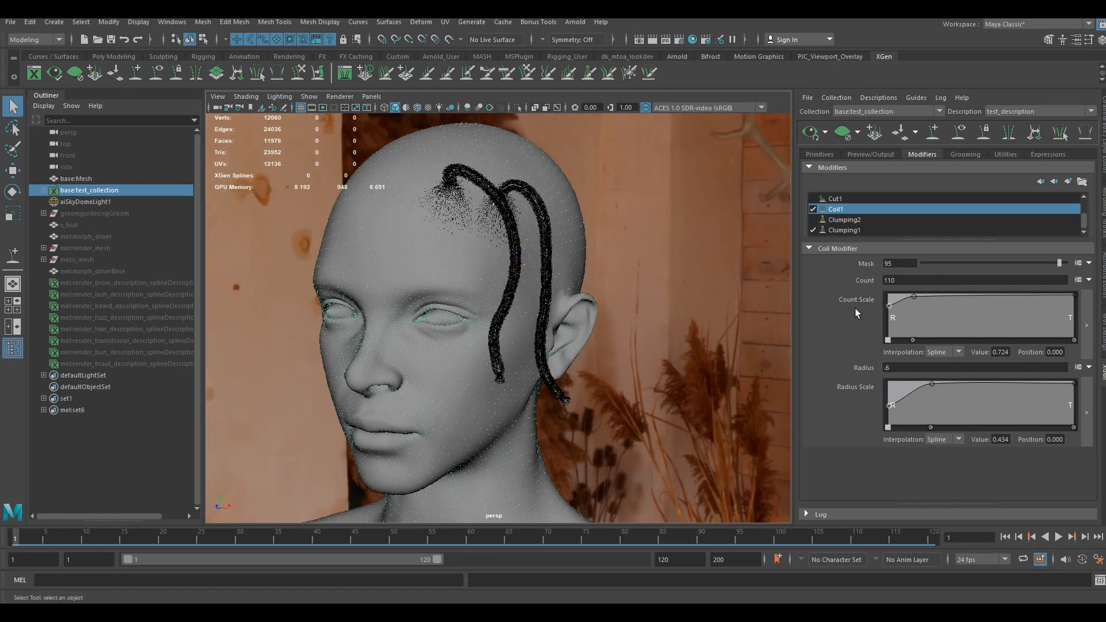
- Inspect the coiled hair strands up close, along the two braids and at their roots on the scalp
{"action": "scroll", "coordinate": [523, 274], "scroll_direction": "up", "scroll_amount": 5}
{"action": "middle_click_drag", "start_coordinate": [522, 235], "coordinate": [521, 309], "text": "alt"}
{"action": "scroll", "coordinate": [521, 309], "scroll_direction": "up", "scroll_amount": 5}
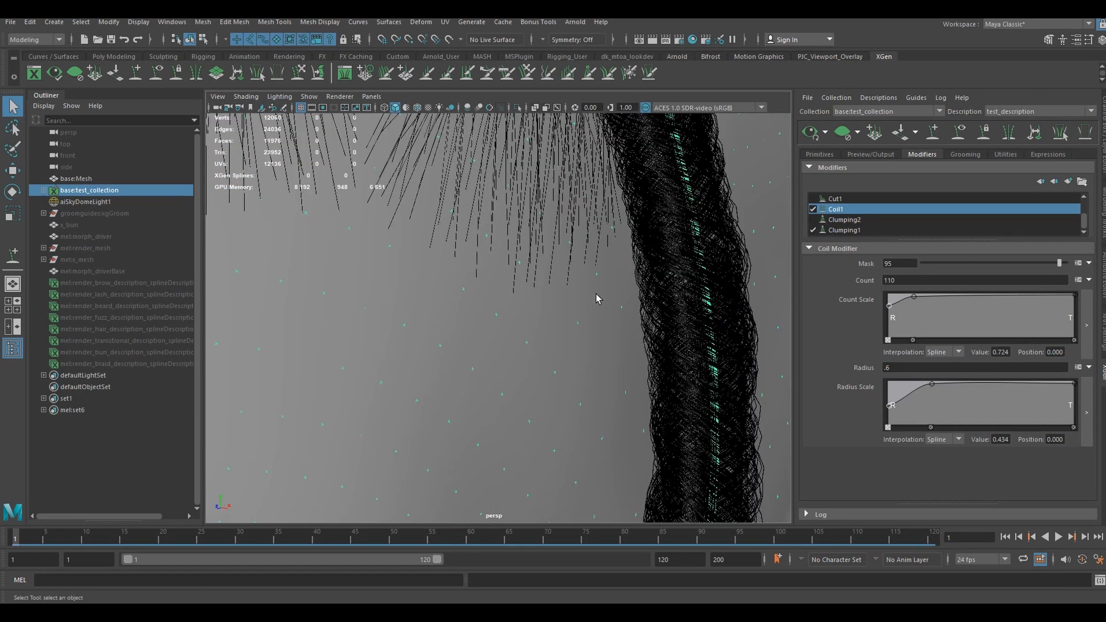
{"action": "middle_click_drag", "start_coordinate": [551, 244], "coordinate": [606, 435], "text": "alt"}
{"action": "scroll", "coordinate": [606, 434], "scroll_direction": "down", "scroll_amount": 3}
{"action": "middle_click_drag", "start_coordinate": [500, 222], "coordinate": [523, 372], "text": "alt"}
{"action": "left_click_drag", "start_coordinate": [514, 361], "coordinate": [518, 340], "text": "alt"}
{"action": "scroll", "coordinate": [521, 333], "scroll_direction": "up", "scroll_amount": 3}
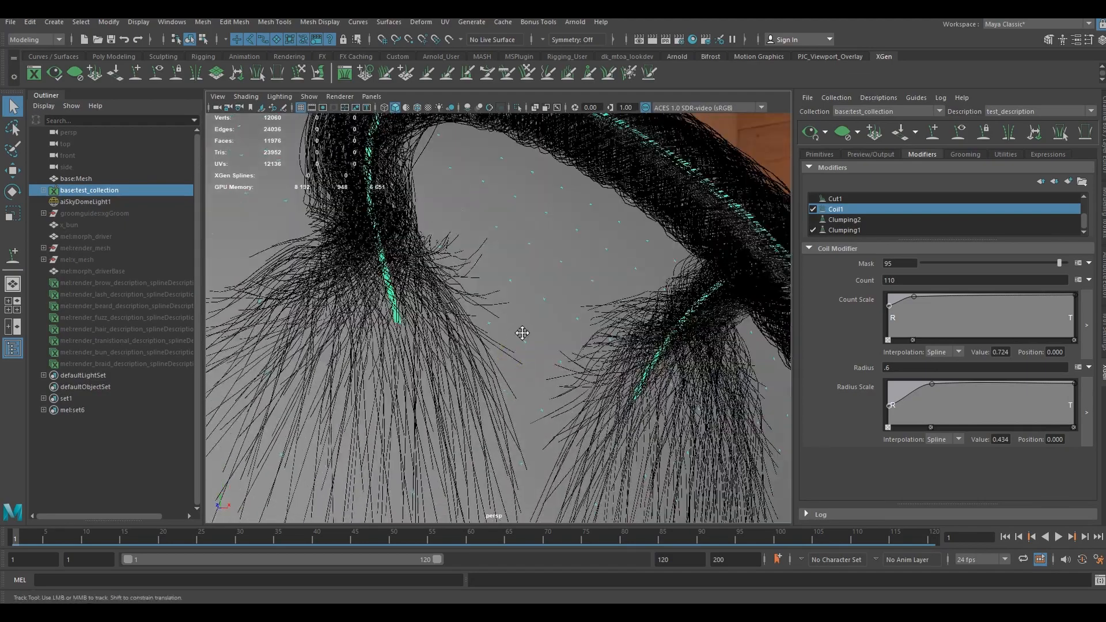
{"action": "middle_click_drag", "start_coordinate": [522, 333], "coordinate": [503, 373], "text": "alt"}
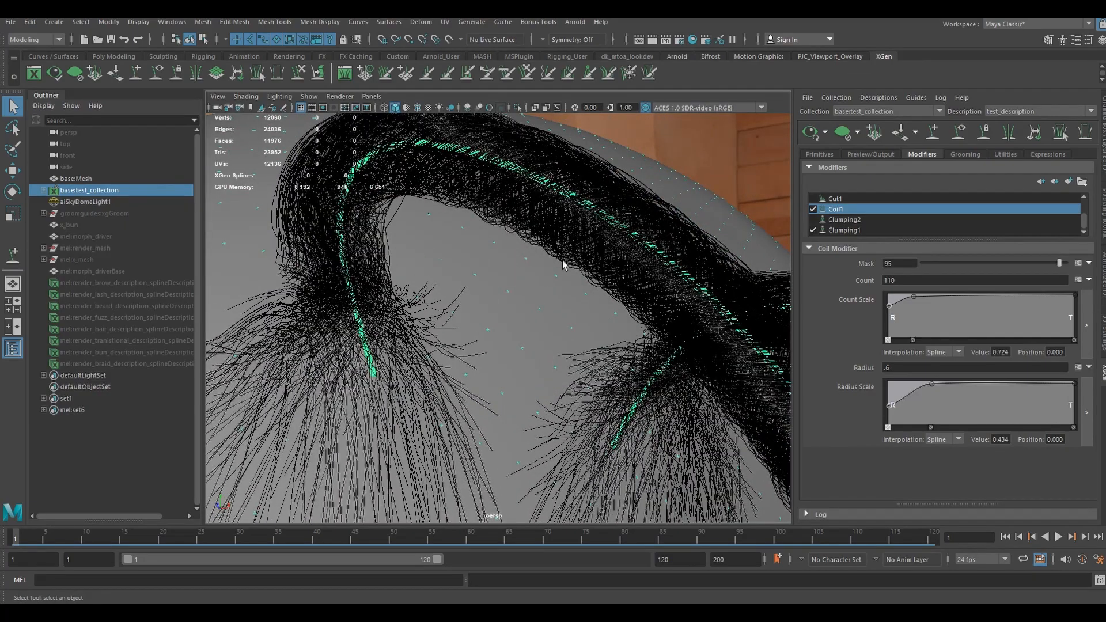
- Enable the Cut1 modifier and inspect its effect along the strands and at their ends
{"action": "scroll", "coordinate": [871, 230], "scroll_direction": "up", "scroll_amount": 1}
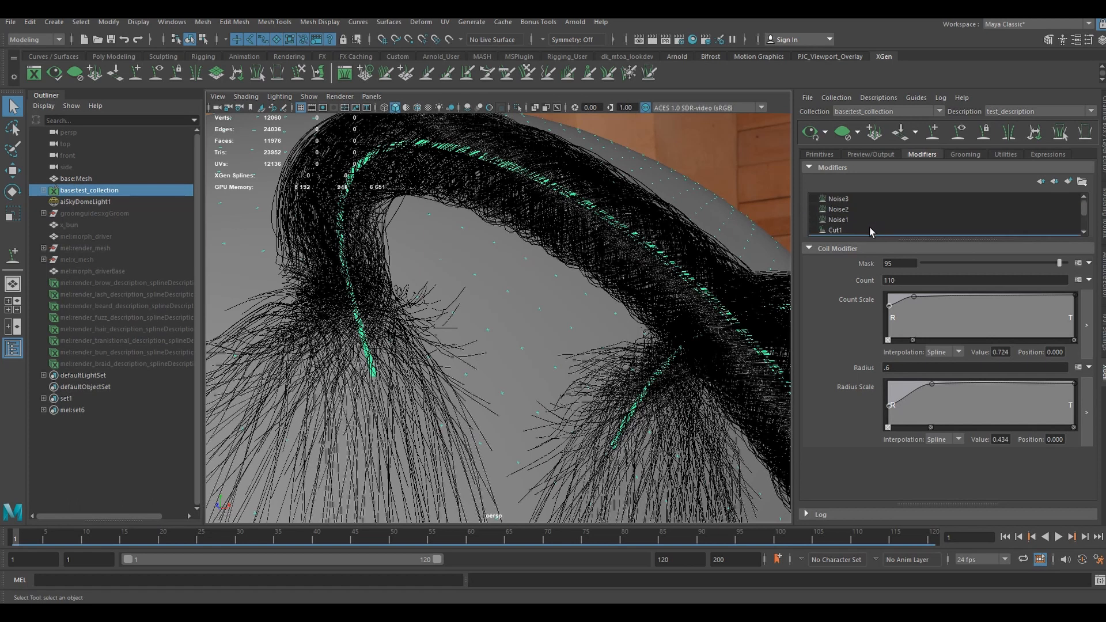
{"action": "scroll", "coordinate": [611, 272], "scroll_direction": "down", "scroll_amount": 10}
{"action": "middle_click_drag", "start_coordinate": [605, 368], "coordinate": [580, 265], "text": "alt"}
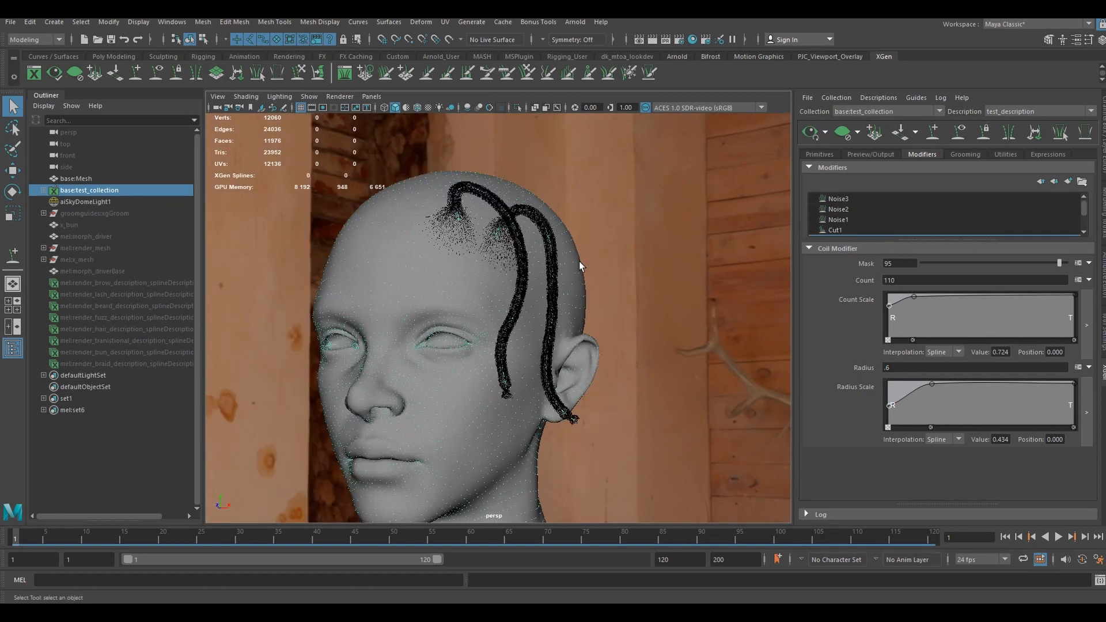
{"action": "left_click_drag", "start_coordinate": [580, 265], "coordinate": [583, 264], "text": "alt"}
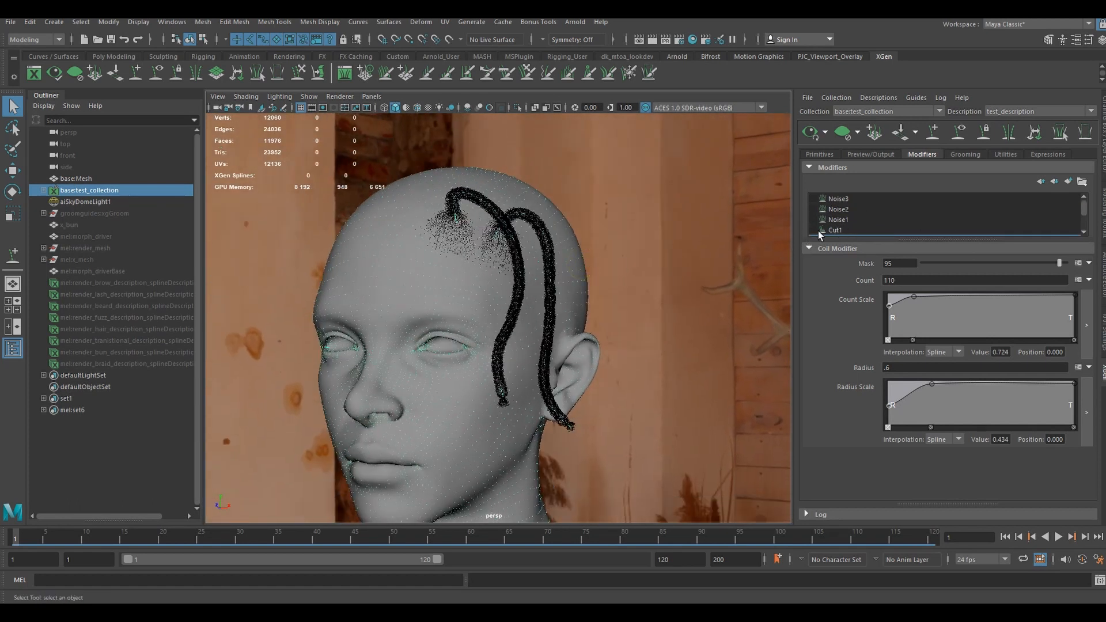
{"action": "left_click", "coordinate": [836, 229]}
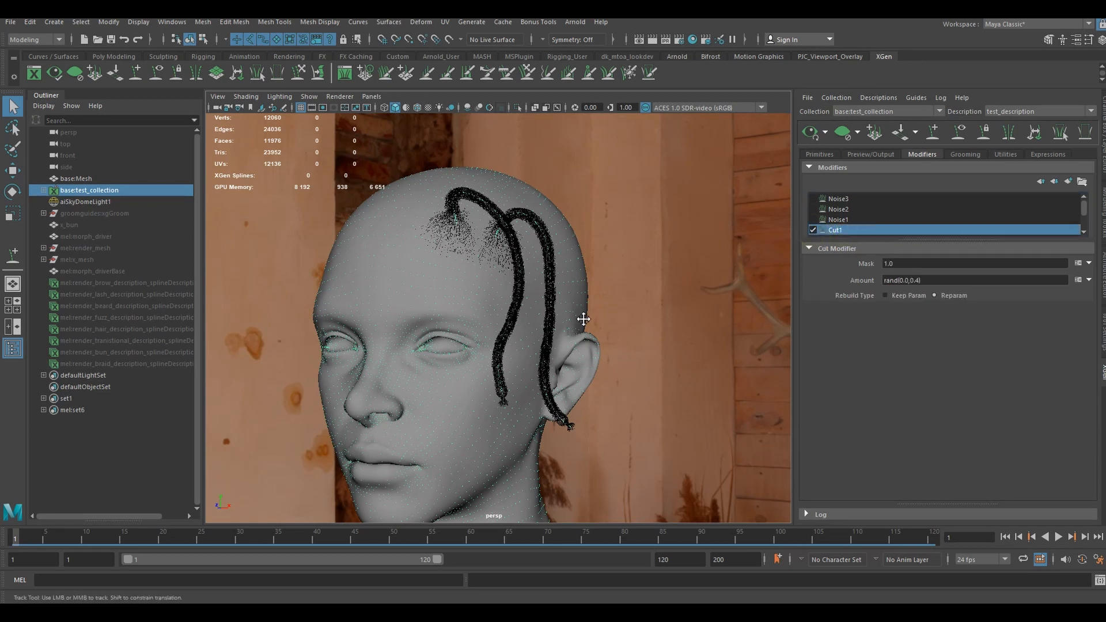
{"action": "scroll", "coordinate": [583, 288], "scroll_direction": "up", "scroll_amount": 3}
{"action": "scroll", "coordinate": [584, 213], "scroll_direction": "up", "scroll_amount": 3}
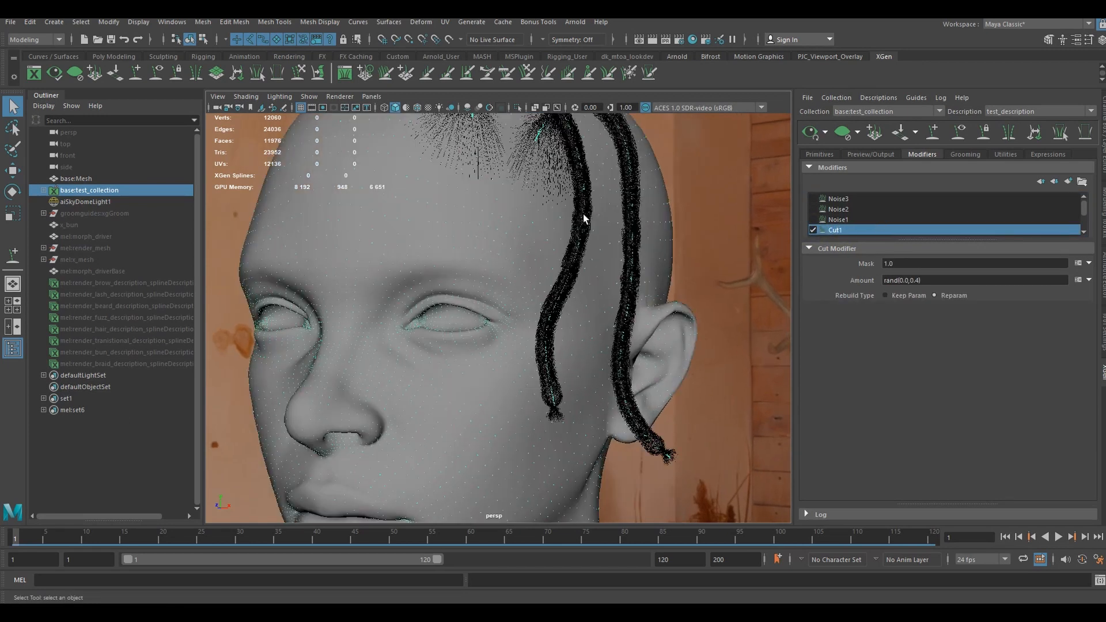
{"action": "scroll", "coordinate": [584, 214], "scroll_direction": "down", "scroll_amount": 3}
{"action": "left_click_drag", "start_coordinate": [585, 214], "coordinate": [560, 226], "text": "alt"}
{"action": "scroll", "coordinate": [565, 226], "scroll_direction": "up", "scroll_amount": 4}
{"action": "middle_click_drag", "start_coordinate": [582, 227], "coordinate": [508, 295], "text": "alt"}
- Enable the Noise1, Noise2 and Noise3 modifiers on the test description, check the braids, and show the description's primitive attributes
{"action": "left_click", "coordinate": [813, 219]}
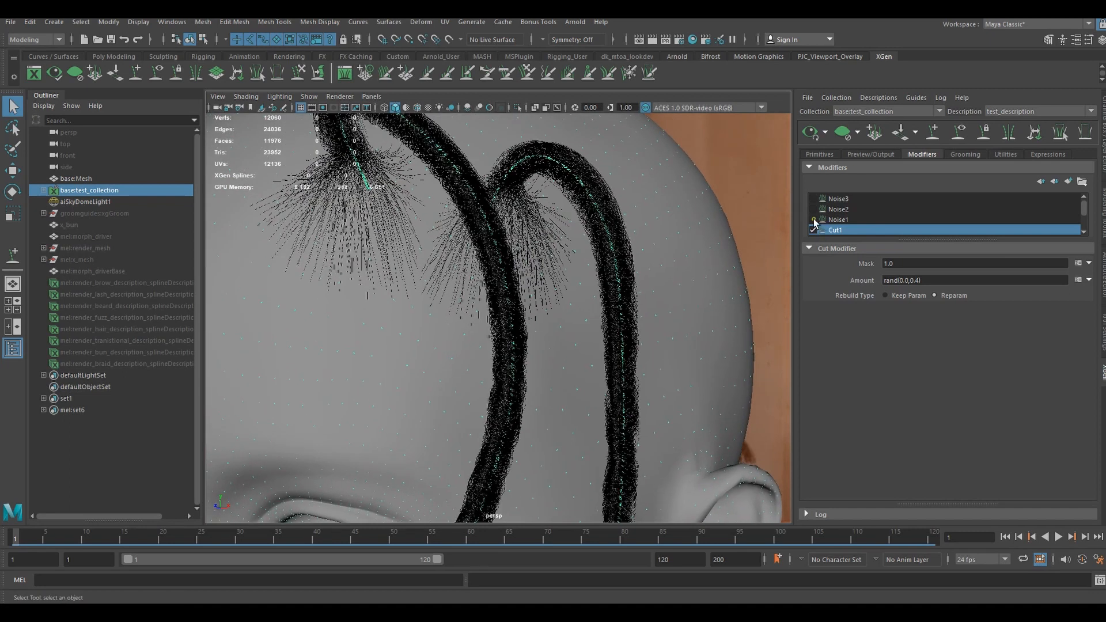
{"action": "left_click", "coordinate": [813, 209]}
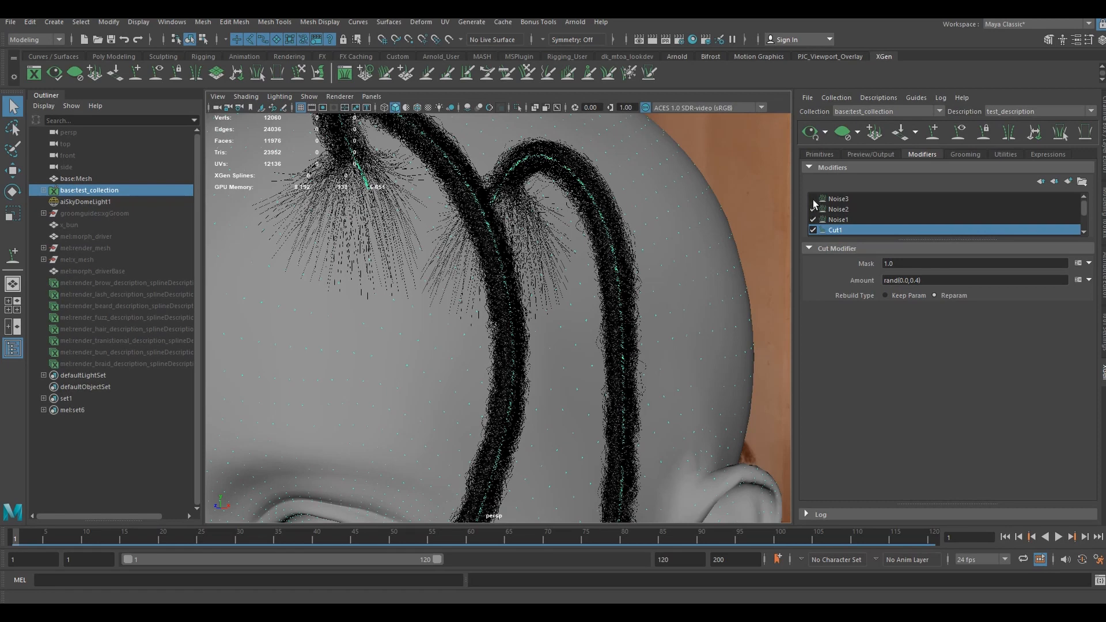
{"action": "left_click", "coordinate": [813, 200]}
{"action": "right_click_drag", "start_coordinate": [765, 219], "coordinate": [522, 271], "text": "alt"}
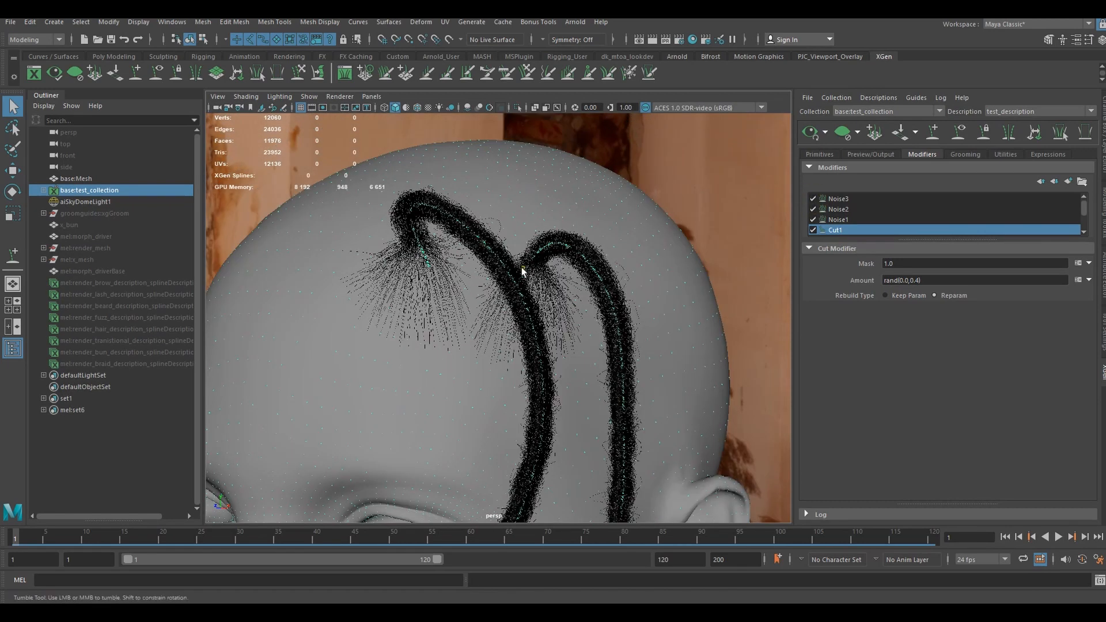
{"action": "mouse_move", "coordinate": [522, 269]}
{"action": "left_mouse_down", "text": "alt"}
{"action": "mouse_move", "coordinate": [559, 255]}
{"action": "mouse_move", "coordinate": [531, 256]}
{"action": "left_mouse_up", "text": "alt"}
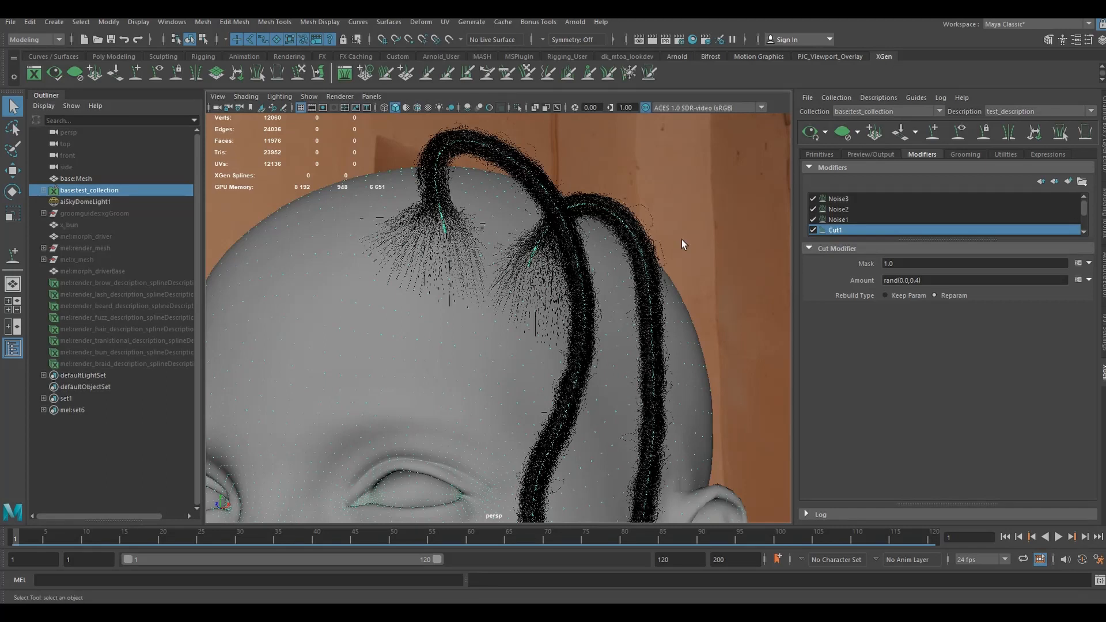
{"action": "right_click_drag", "start_coordinate": [682, 239], "coordinate": [622, 296], "text": "alt"}
{"action": "left_click_drag", "start_coordinate": [622, 296], "coordinate": [586, 363], "text": "alt"}
{"action": "middle_click_drag", "start_coordinate": [586, 363], "coordinate": [606, 202], "text": "alt"}
{"action": "scroll", "coordinate": [609, 202], "scroll_direction": "down", "scroll_amount": 6}
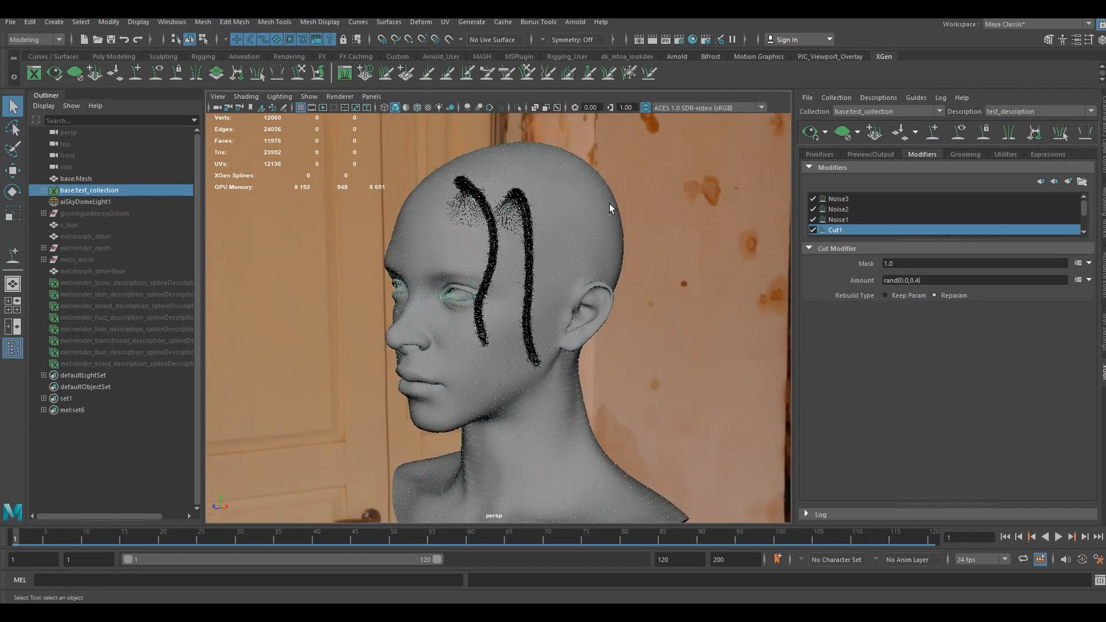
{"action": "left_click_drag", "start_coordinate": [635, 228], "coordinate": [818, 196], "text": "alt"}
{"action": "left_click", "coordinate": [821, 154]}
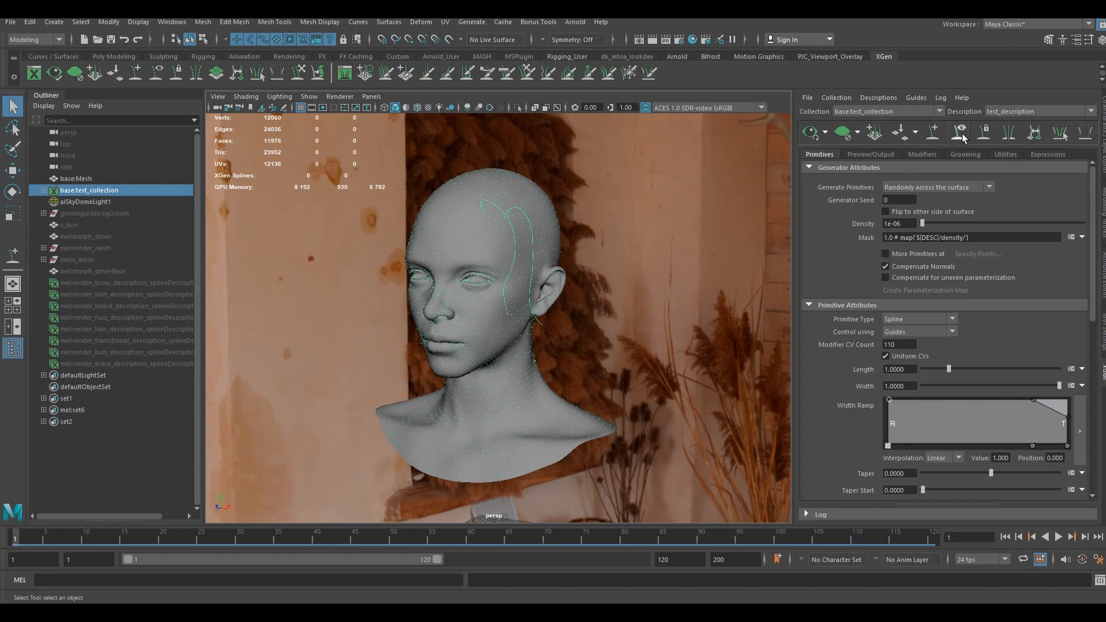
- Hide the base mesh and its test collection, and show the x_bun head mesh instead
{"action": "left_click", "coordinate": [87, 180]}
{"action": "key", "text": "h"}
{"action": "left_click", "coordinate": [71, 224]}
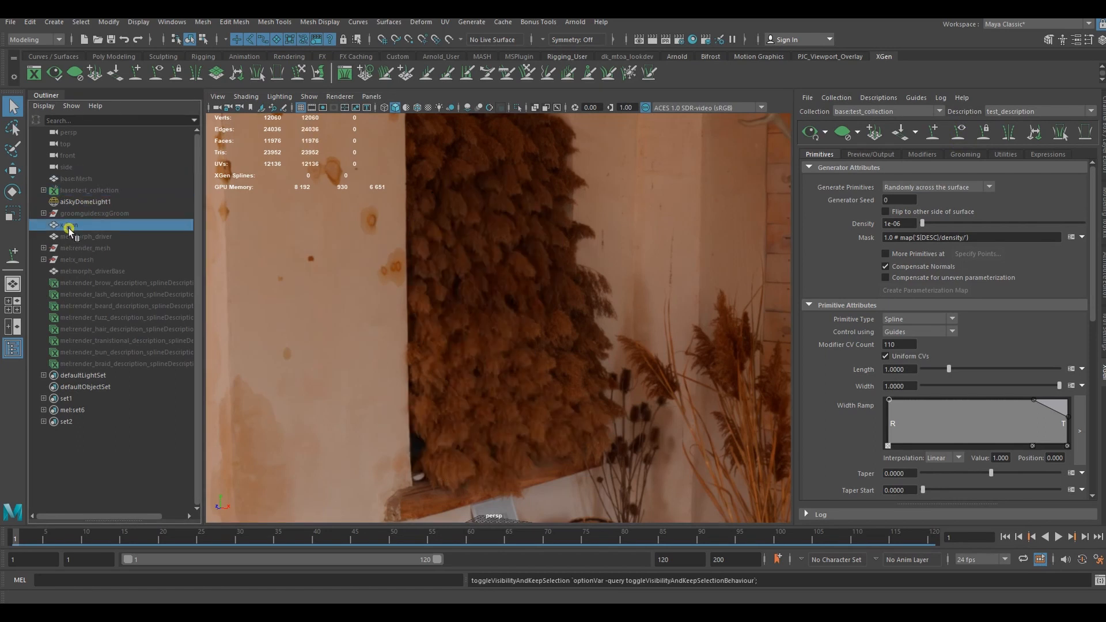
{"action": "key", "text": "h"}
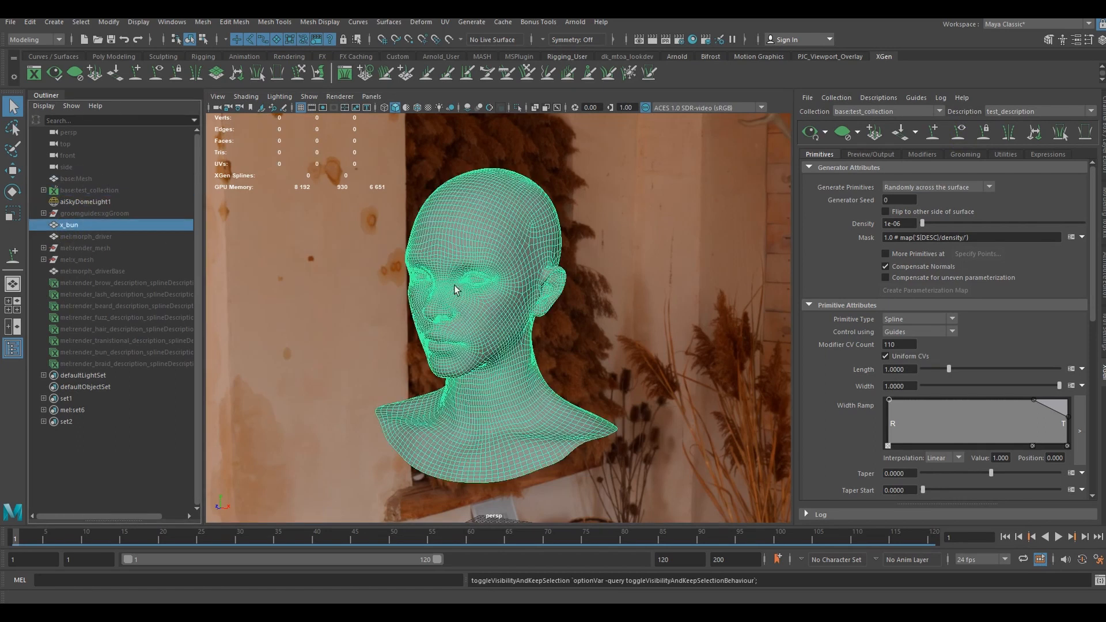
{"action": "left_click_drag", "start_coordinate": [447, 278], "coordinate": [610, 284], "text": "alt"}
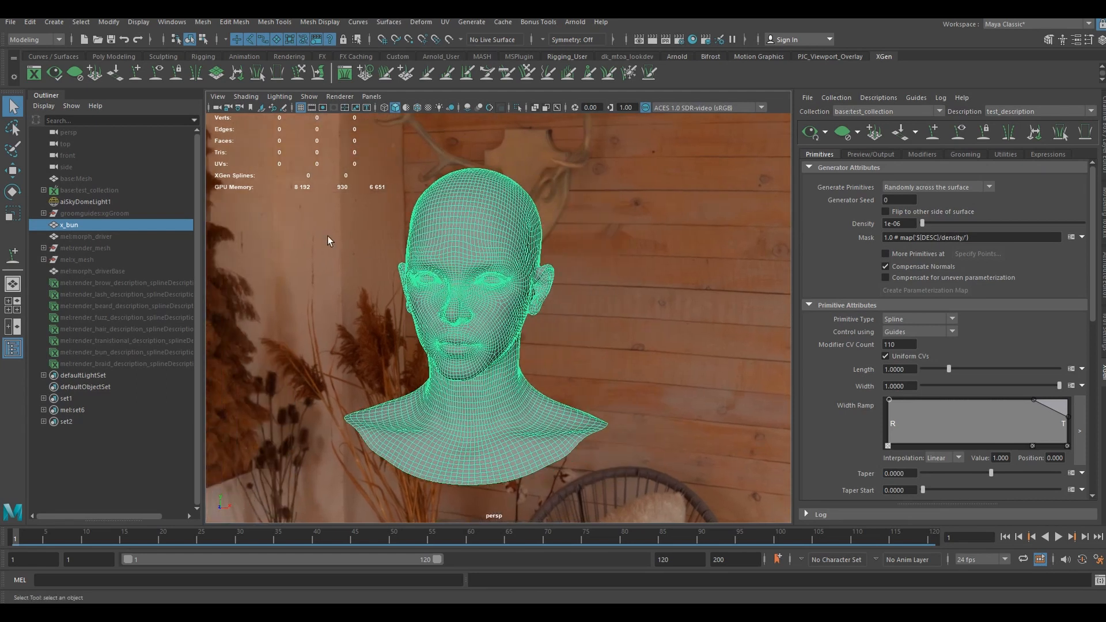
{"action": "left_click", "coordinate": [569, 234]}
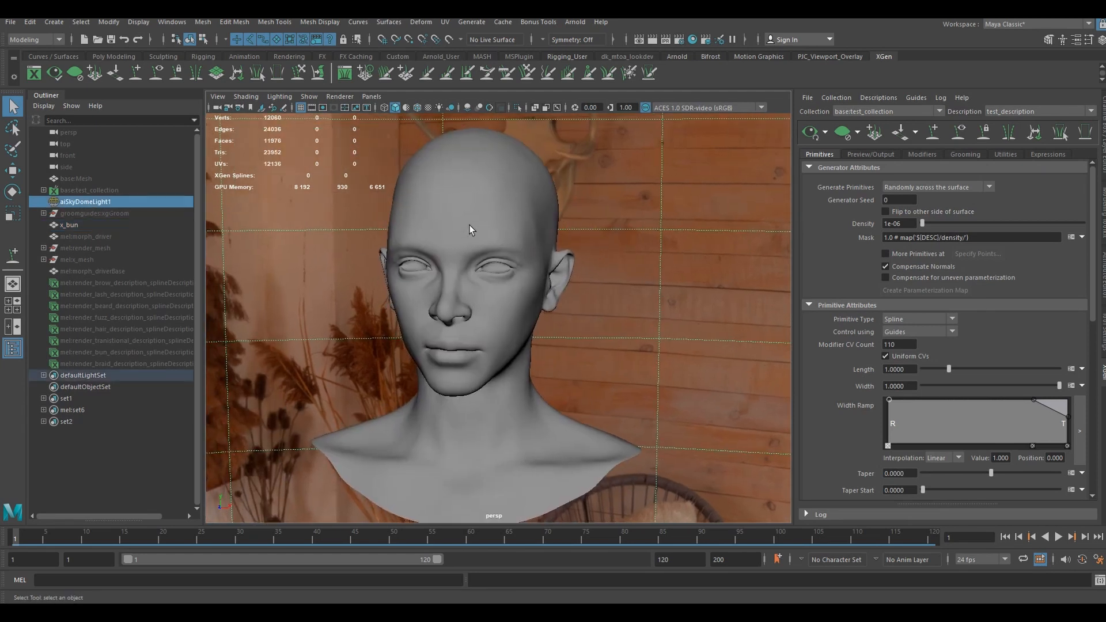
- Start a new XGen description on the x_bun head mesh and name it locks_description
{"action": "left_click", "coordinate": [469, 202]}
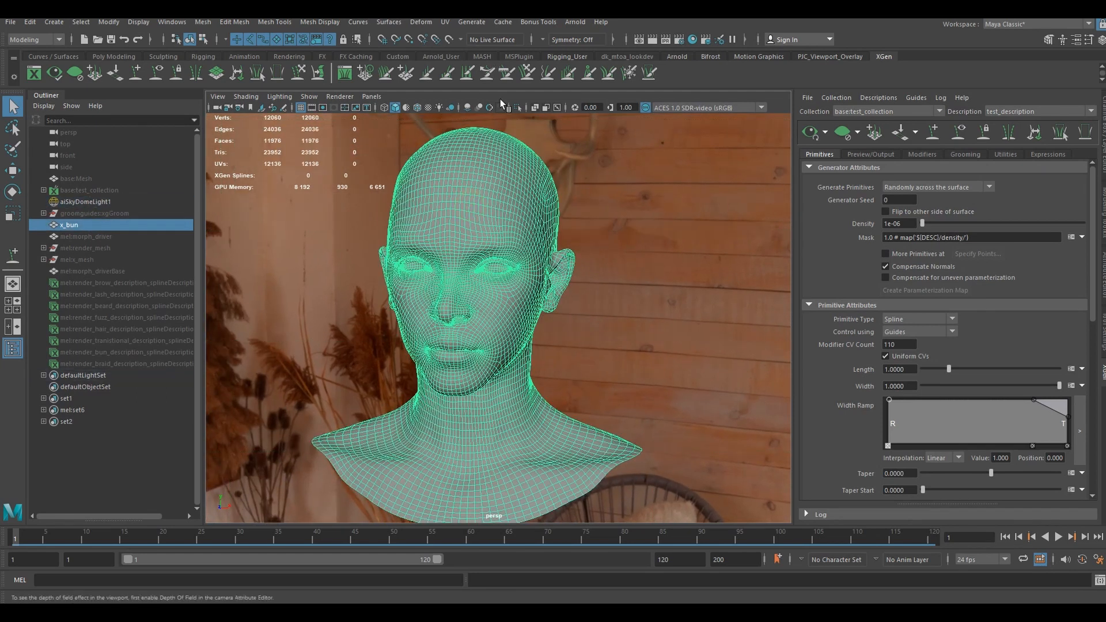
{"action": "left_click", "coordinate": [471, 22]}
{"action": "left_click", "coordinate": [507, 76]}
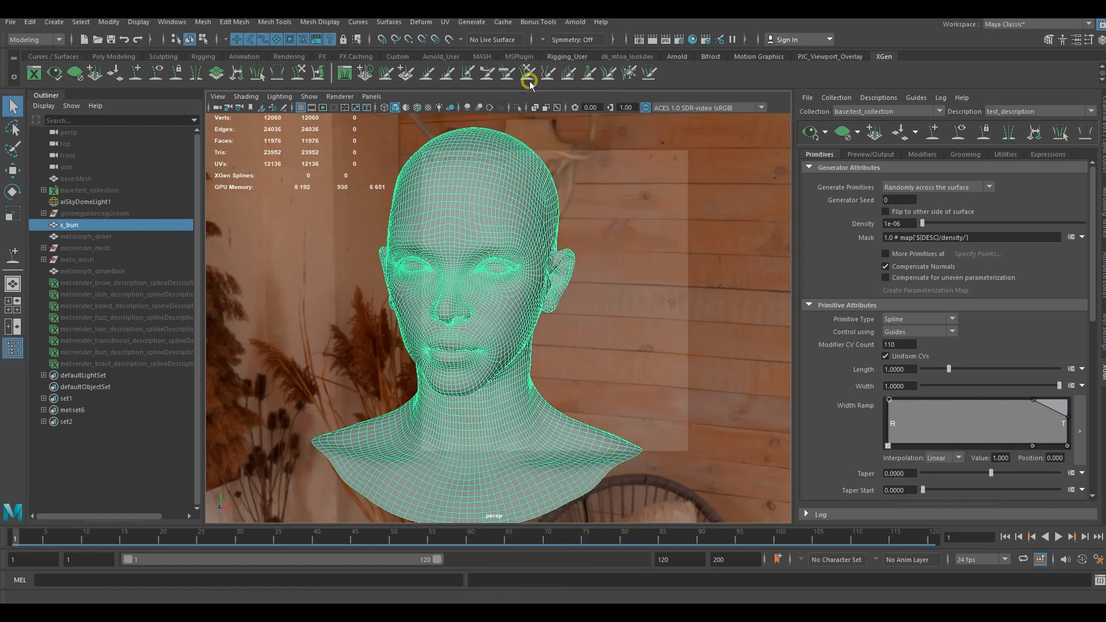
{"action": "left_click", "coordinate": [511, 177]}
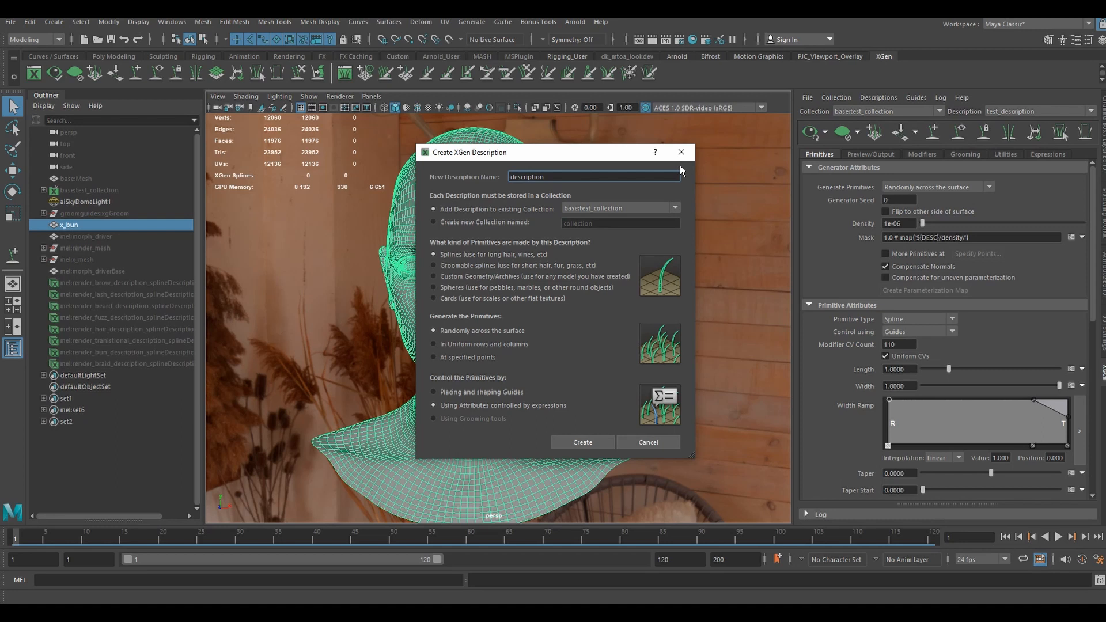
{"action": "type", "text": "locks_"}
- Store the description in a new collection named hair_collection, control its primitives by placing and shaping guides, and create it
{"action": "left_click", "coordinate": [464, 222]}
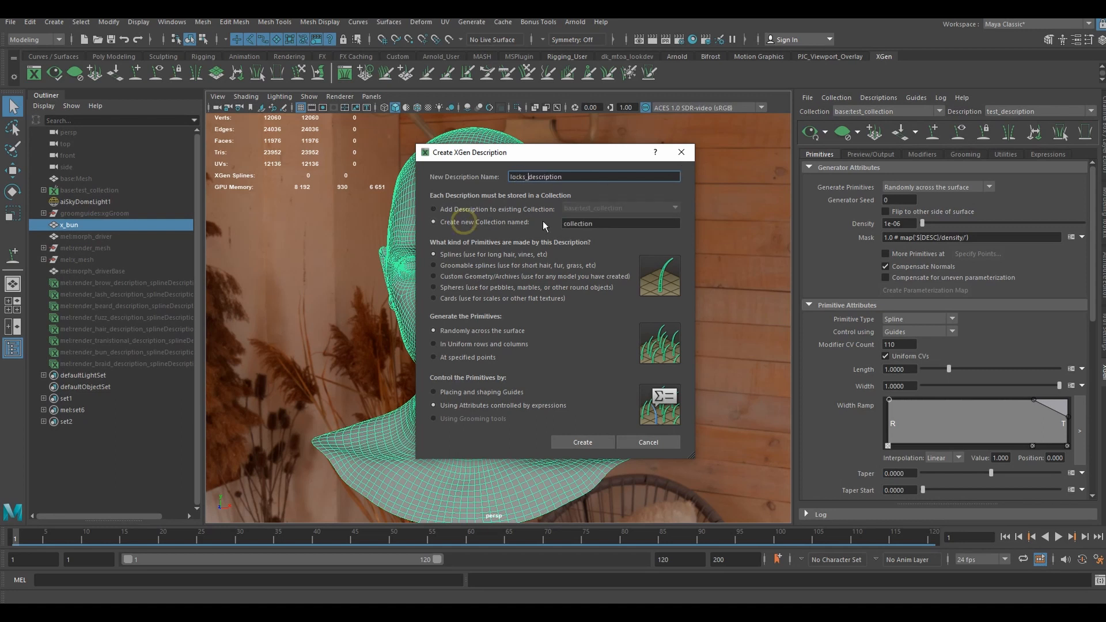
{"action": "left_click", "coordinate": [569, 223]}
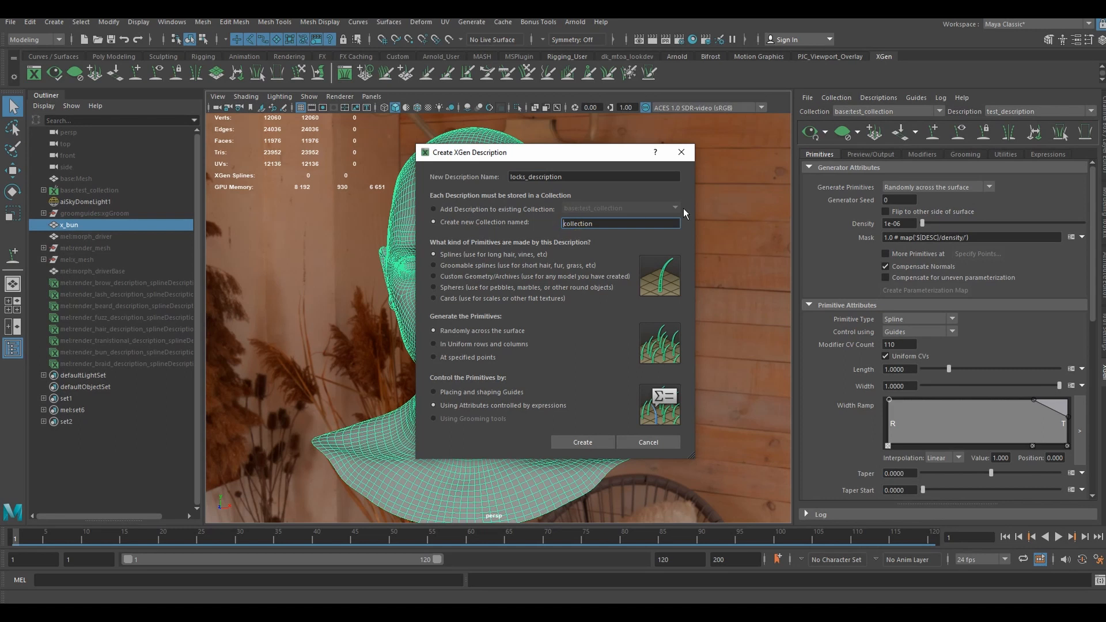
{"action": "type", "text": "hair_"}
{"action": "left_click", "coordinate": [472, 394]}
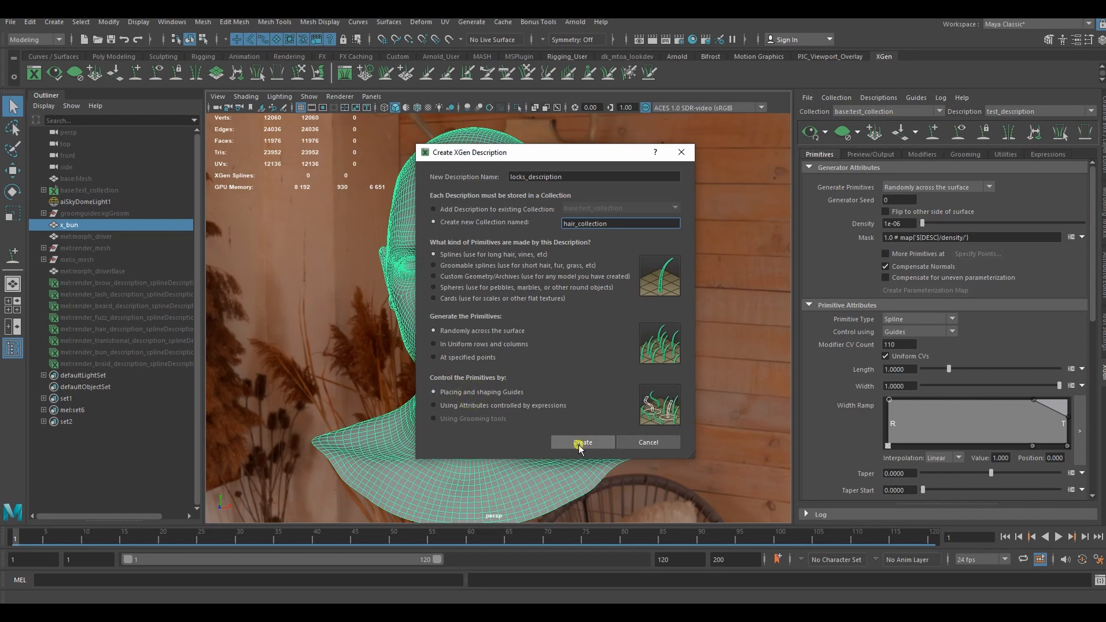
{"action": "left_click", "coordinate": [578, 443]}
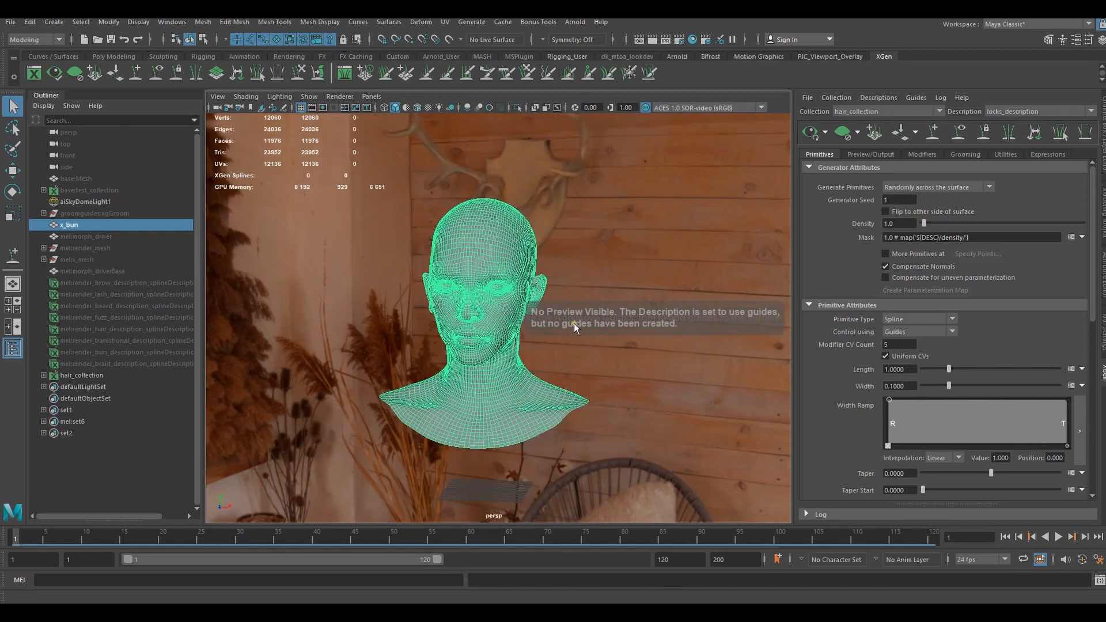
{"action": "left_click_drag", "start_coordinate": [549, 327], "coordinate": [569, 339], "text": "alt"}
{"action": "scroll", "coordinate": [549, 342], "scroll_direction": "up", "scroll_amount": 3}
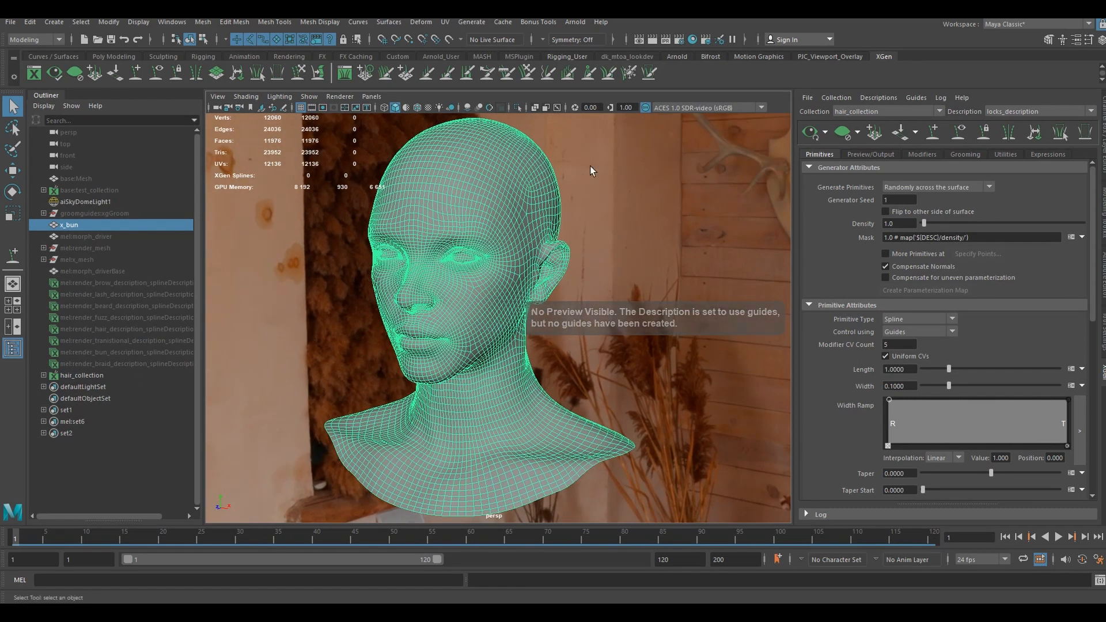
{"action": "left_click", "coordinate": [10, 22]}
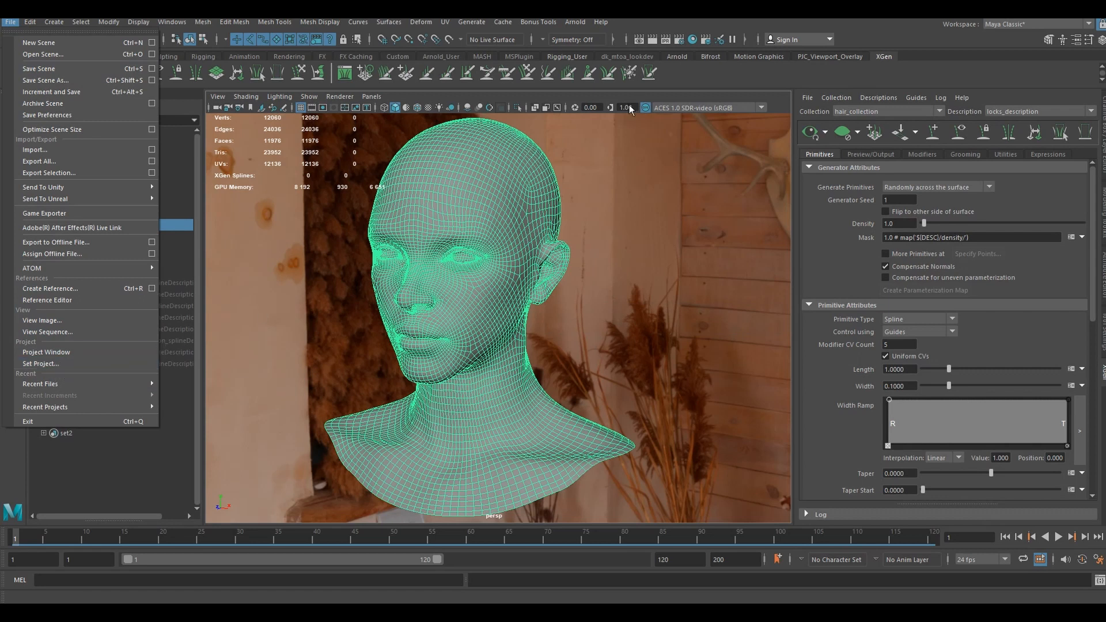
{"action": "mouse_move", "coordinate": [538, 22]}
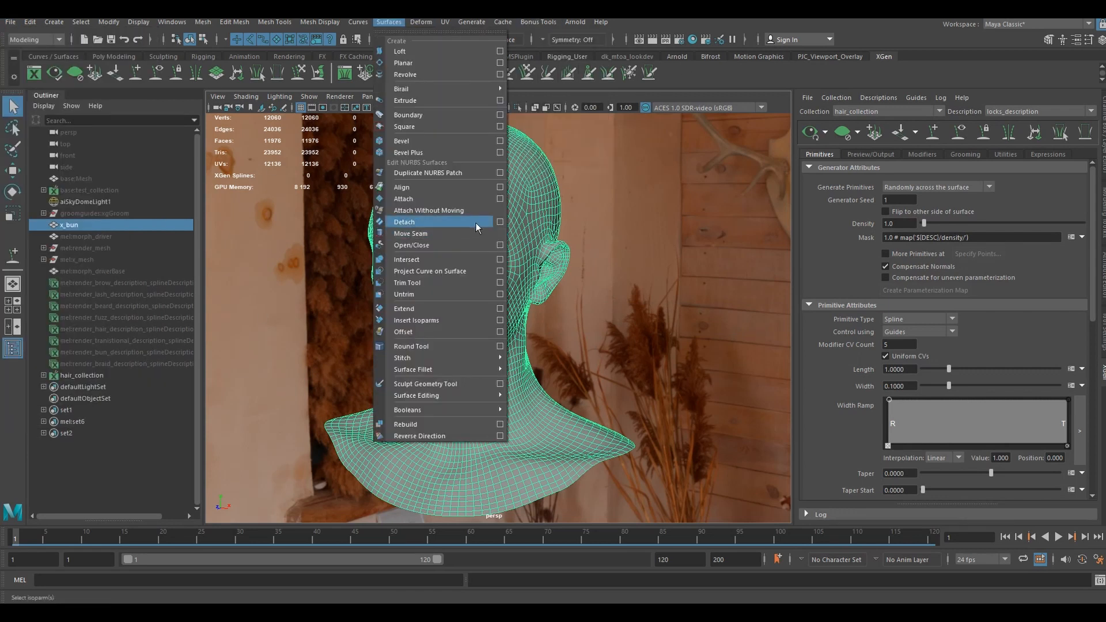
{"action": "left_click", "coordinate": [657, 239]}
{"action": "left_click_drag", "start_coordinate": [607, 235], "coordinate": [420, 202], "text": "alt"}
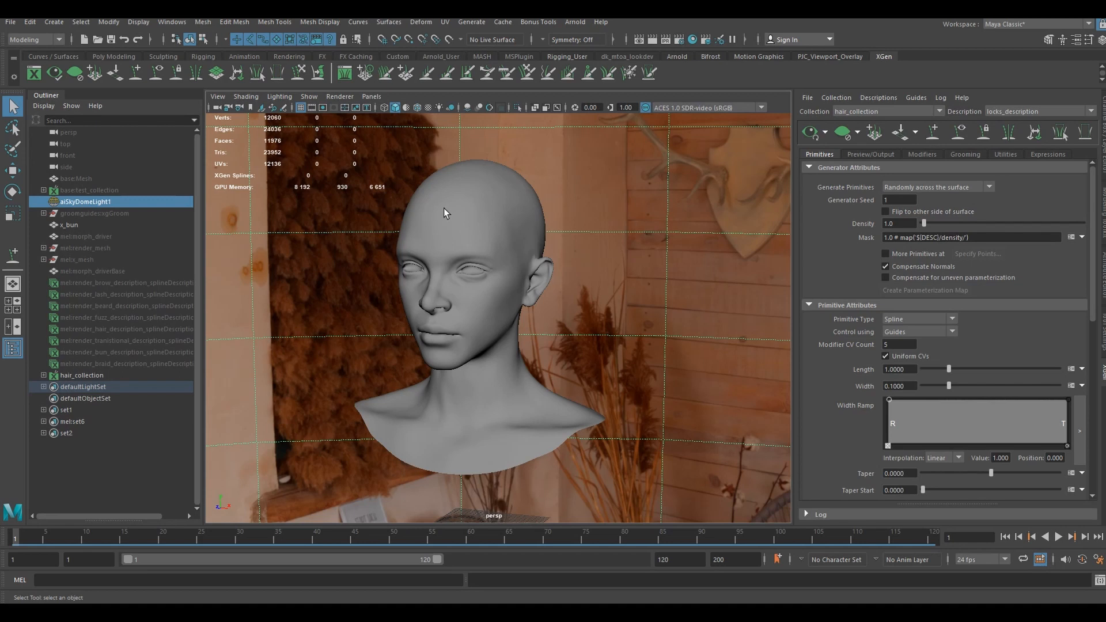
- Place two guides for hair_collection on the upper forehead area of the head mesh
{"action": "left_click", "coordinate": [98, 375]}
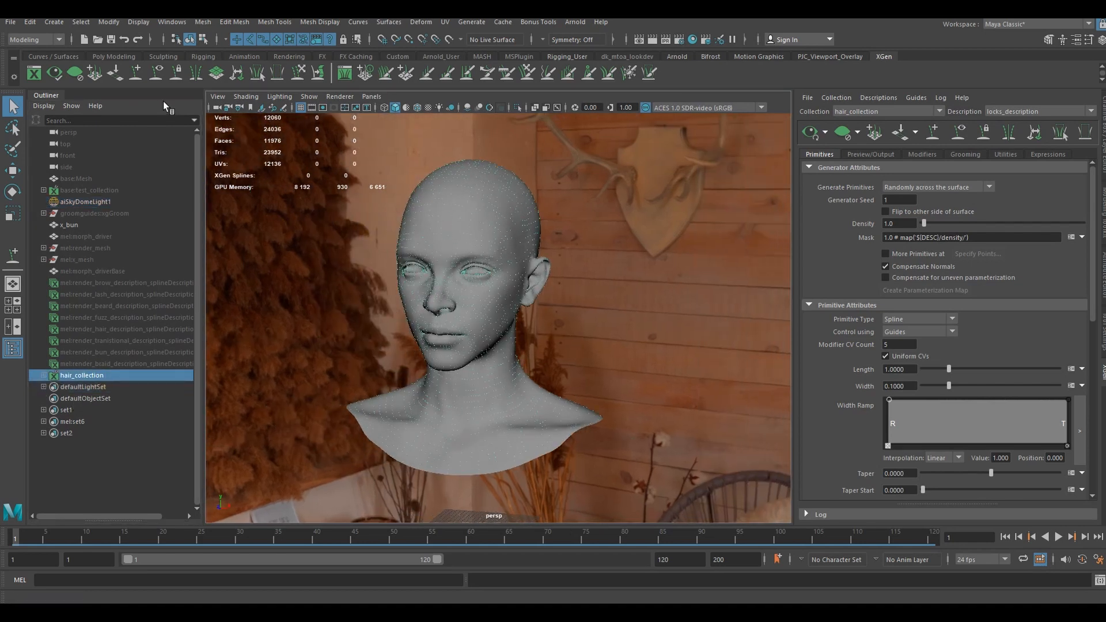
{"action": "left_click", "coordinate": [136, 80]}
{"action": "right_click_drag", "start_coordinate": [487, 214], "coordinate": [500, 227], "text": "alt"}
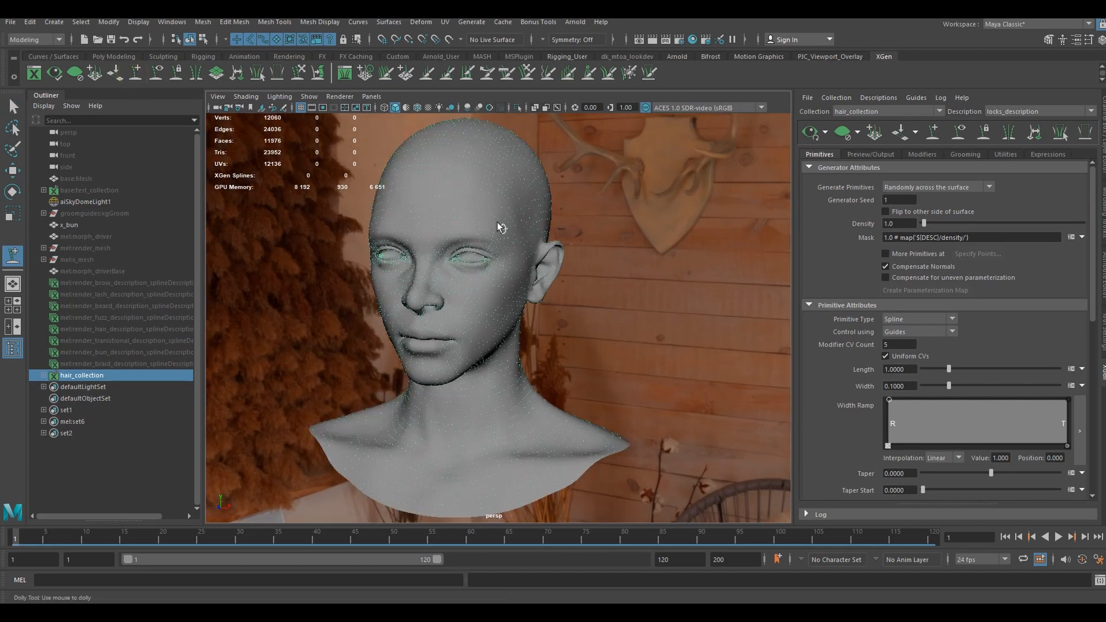
{"action": "left_click_drag", "start_coordinate": [500, 227], "coordinate": [478, 228], "text": "alt"}
{"action": "right_click_drag", "start_coordinate": [479, 229], "coordinate": [514, 286], "text": "alt"}
{"action": "left_click_drag", "start_coordinate": [514, 286], "coordinate": [497, 291], "text": "alt"}
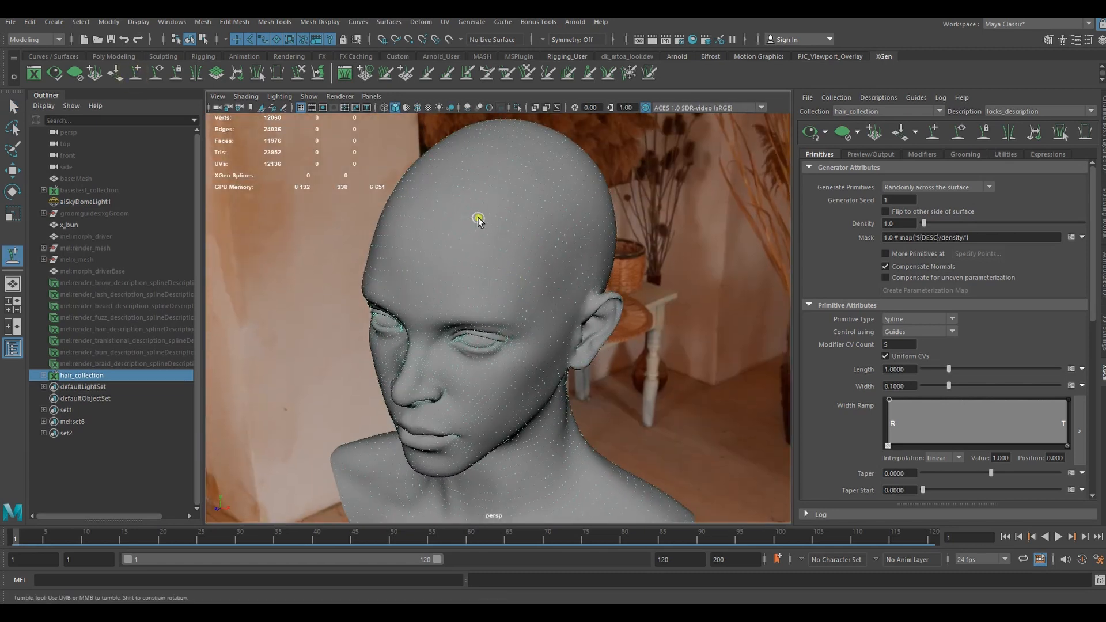
{"action": "left_click", "coordinate": [479, 217]}
{"action": "left_click", "coordinate": [511, 233]}
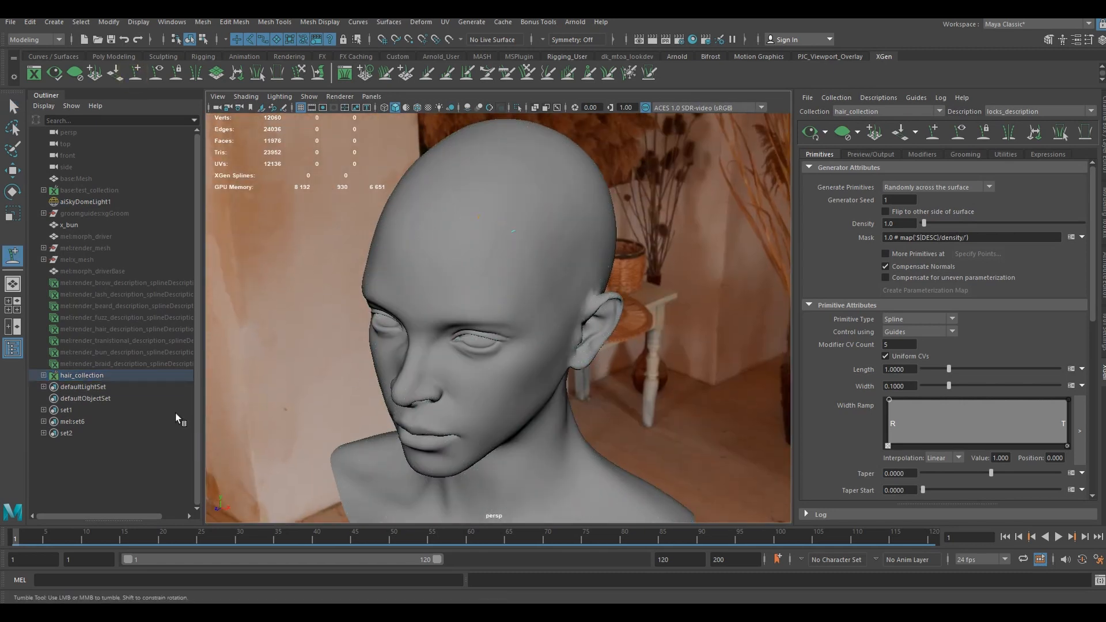
- Select both guides under x_bun_locks_description and scale them up uniformly to about 29 times their size
{"action": "left_click", "coordinate": [43, 375]}
{"action": "left_click", "coordinate": [87, 386]}
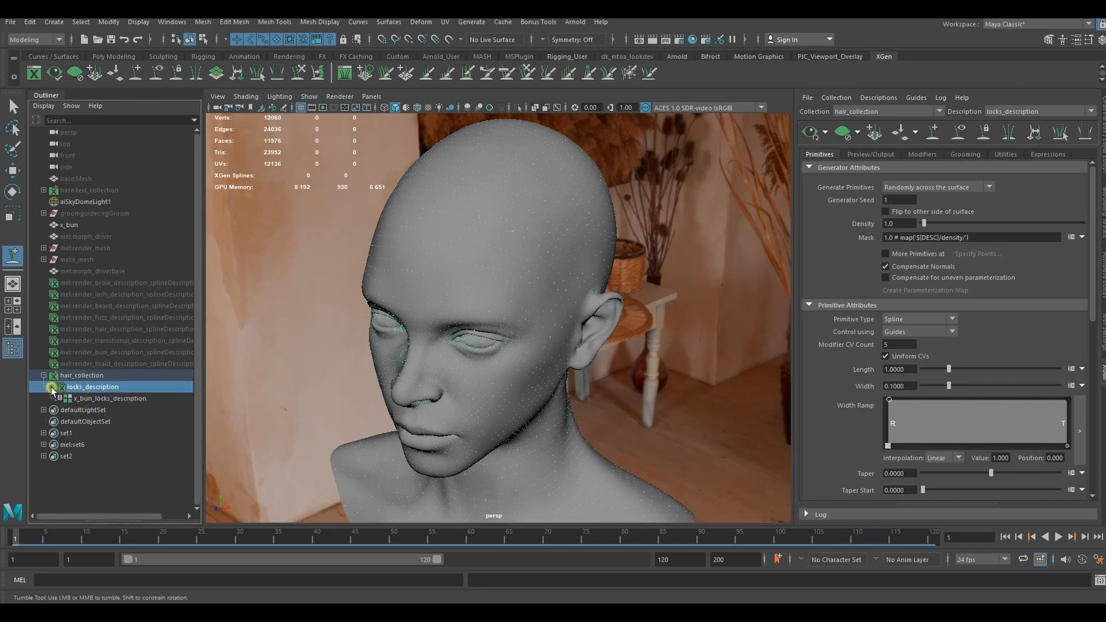
{"action": "left_click", "coordinate": [57, 398]}
{"action": "left_click_drag", "start_coordinate": [92, 409], "coordinate": [93, 421]}
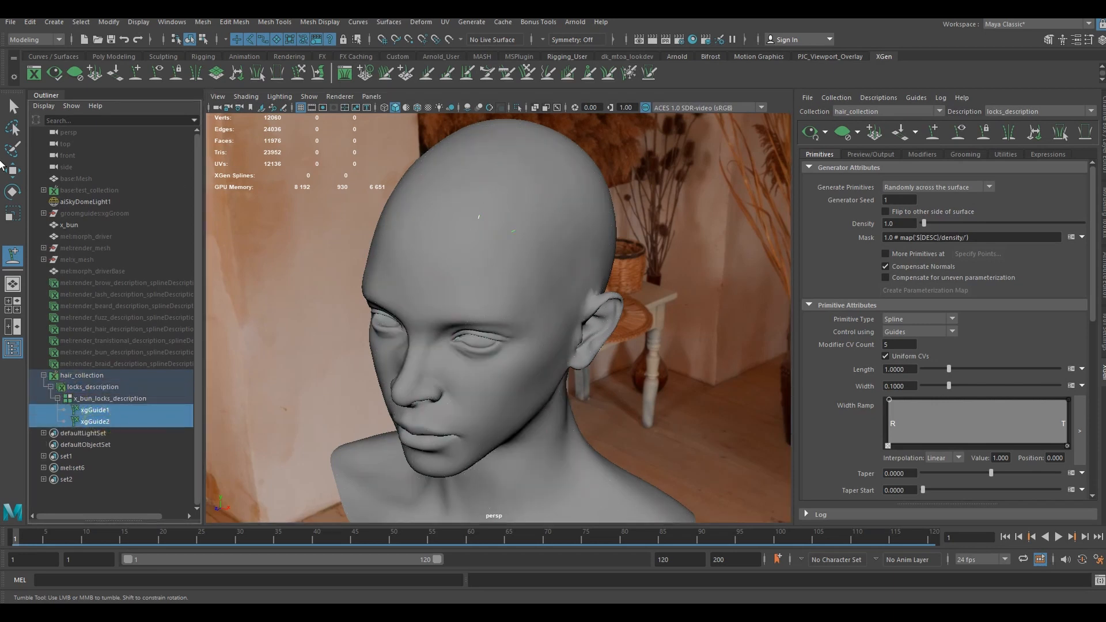
{"action": "left_click", "coordinate": [10, 106]}
{"action": "left_click_drag", "start_coordinate": [518, 252], "coordinate": [549, 243], "text": "alt"}
{"action": "key", "text": "r"}
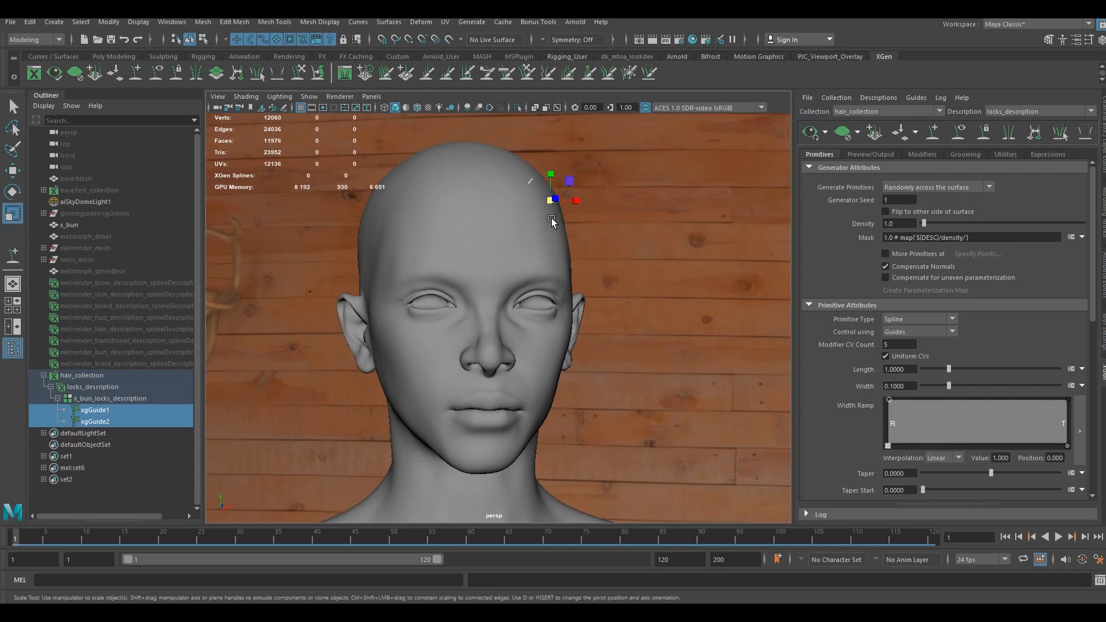
{"action": "left_click_drag", "start_coordinate": [549, 202], "coordinate": [745, 200]}
{"action": "scroll", "coordinate": [576, 242], "scroll_direction": "down", "scroll_amount": 2}
{"action": "left_click_drag", "start_coordinate": [530, 247], "coordinate": [570, 263], "text": "alt"}
{"action": "middle_click_drag", "start_coordinate": [571, 265], "coordinate": [588, 275]}
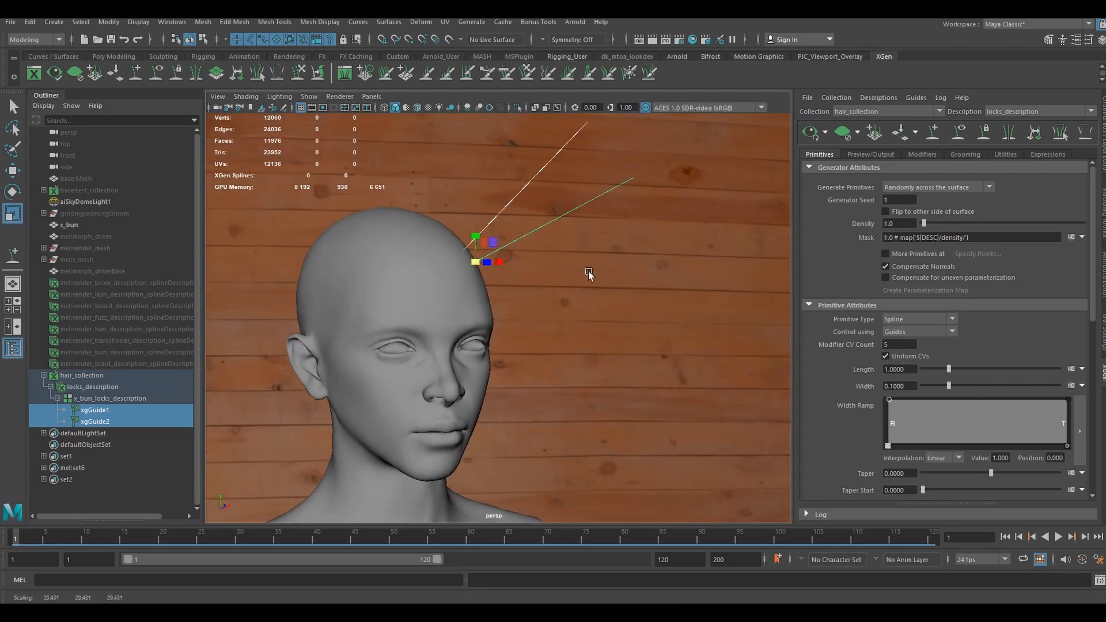
{"action": "left_click_drag", "start_coordinate": [646, 237], "coordinate": [610, 247], "text": "alt"}
- Sculpt both long guides with the Sculpt Guides tool so they arch away from the forehead and bend downward
{"action": "key", "text": "q"}
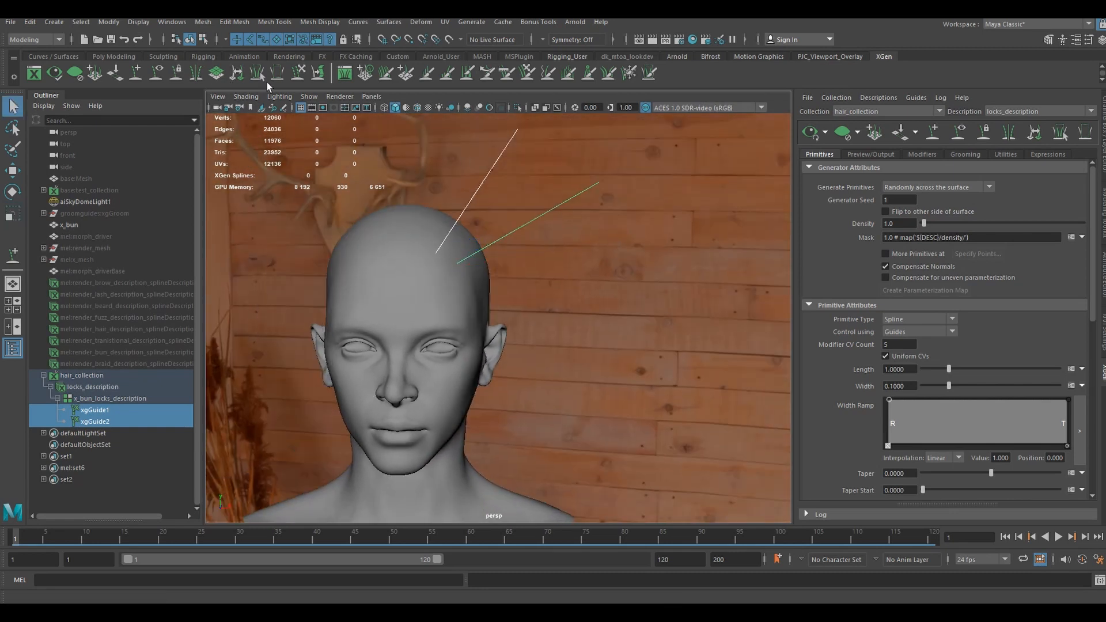
{"action": "left_click", "coordinate": [298, 73]}
{"action": "left_click_drag", "start_coordinate": [530, 145], "coordinate": [615, 235], "text": "alt"}
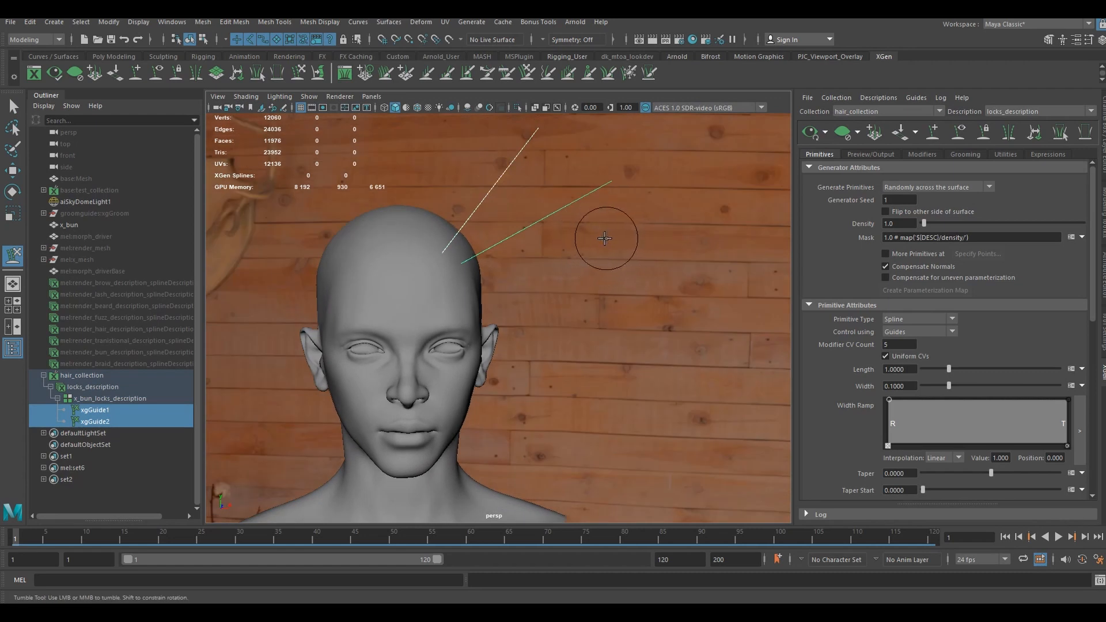
{"action": "right_click_drag", "start_coordinate": [607, 239], "coordinate": [586, 236], "text": "alt"}
{"action": "middle_click_drag", "start_coordinate": [586, 236], "coordinate": [572, 252], "text": "alt"}
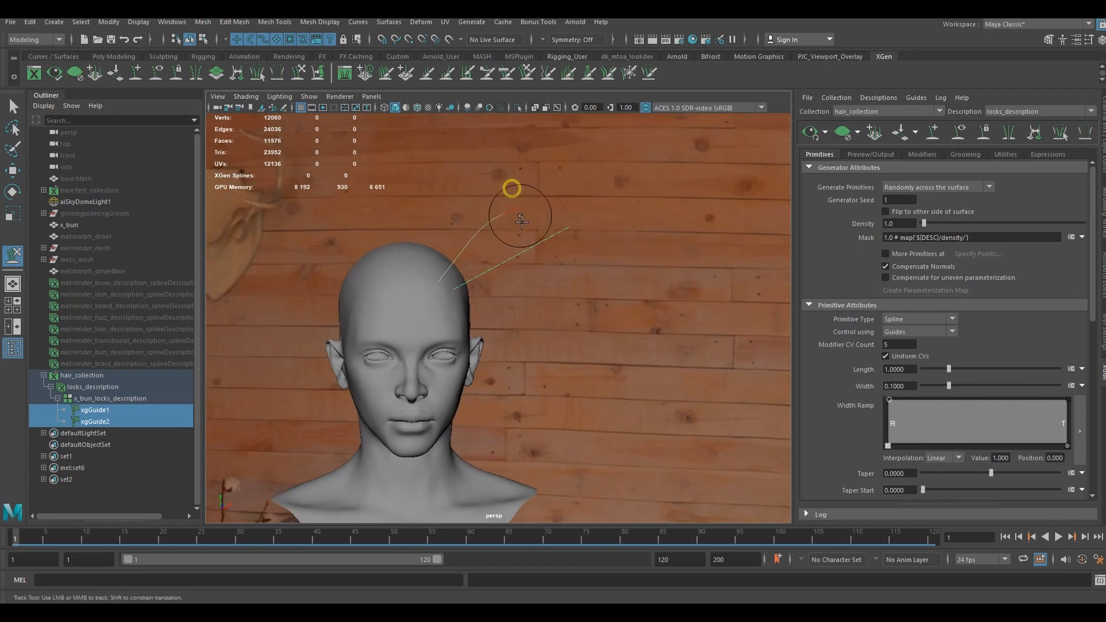
{"action": "mouse_move", "coordinate": [511, 185]}
{"action": "left_mouse_down"}
{"action": "mouse_move", "coordinate": [506, 321]}
{"action": "mouse_move", "coordinate": [494, 346]}
{"action": "left_mouse_up"}
{"action": "mouse_move", "coordinate": [465, 277]}
{"action": "left_mouse_down"}
{"action": "mouse_move", "coordinate": [458, 244]}
{"action": "mouse_move", "coordinate": [492, 293]}
{"action": "left_mouse_up"}
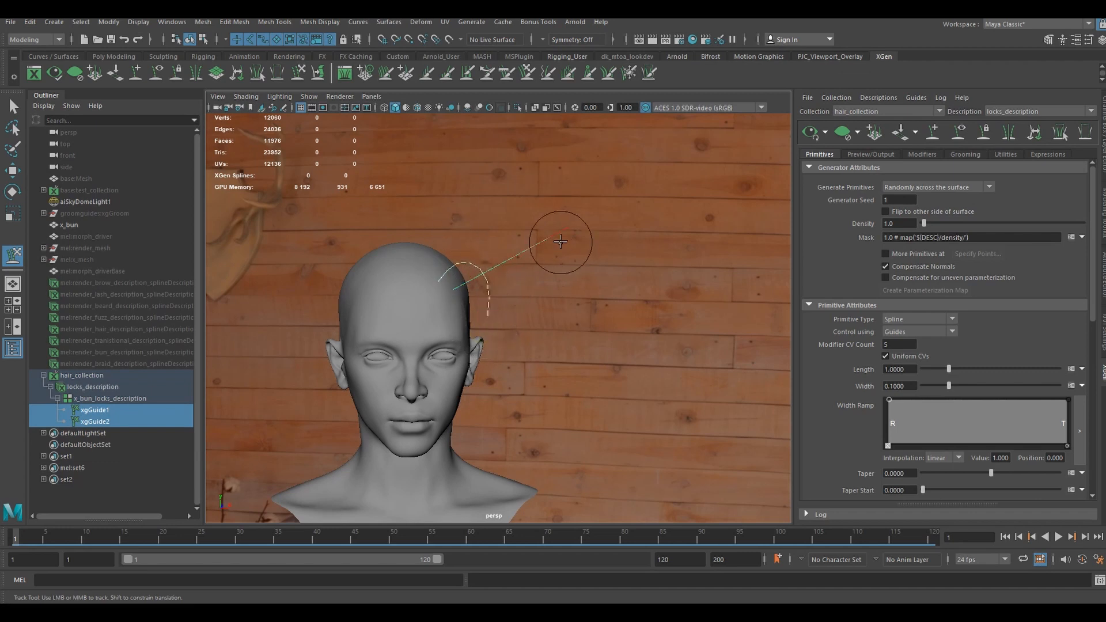
{"action": "left_click_drag", "start_coordinate": [576, 237], "coordinate": [513, 333]}
{"action": "left_click_drag", "start_coordinate": [464, 279], "coordinate": [466, 293]}
- Reshape the two guides from the side and front so their arcs follow each other down beside the face
{"action": "left_click_drag", "start_coordinate": [538, 309], "coordinate": [434, 326], "text": "alt"}
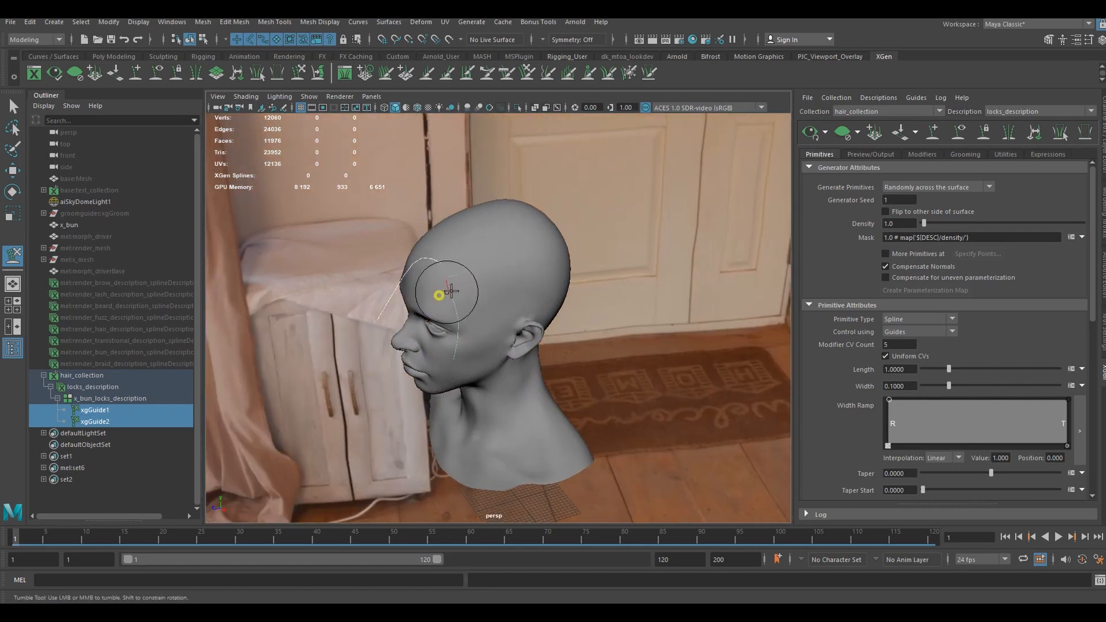
{"action": "left_click_drag", "start_coordinate": [482, 284], "coordinate": [502, 334], "text": "alt"}
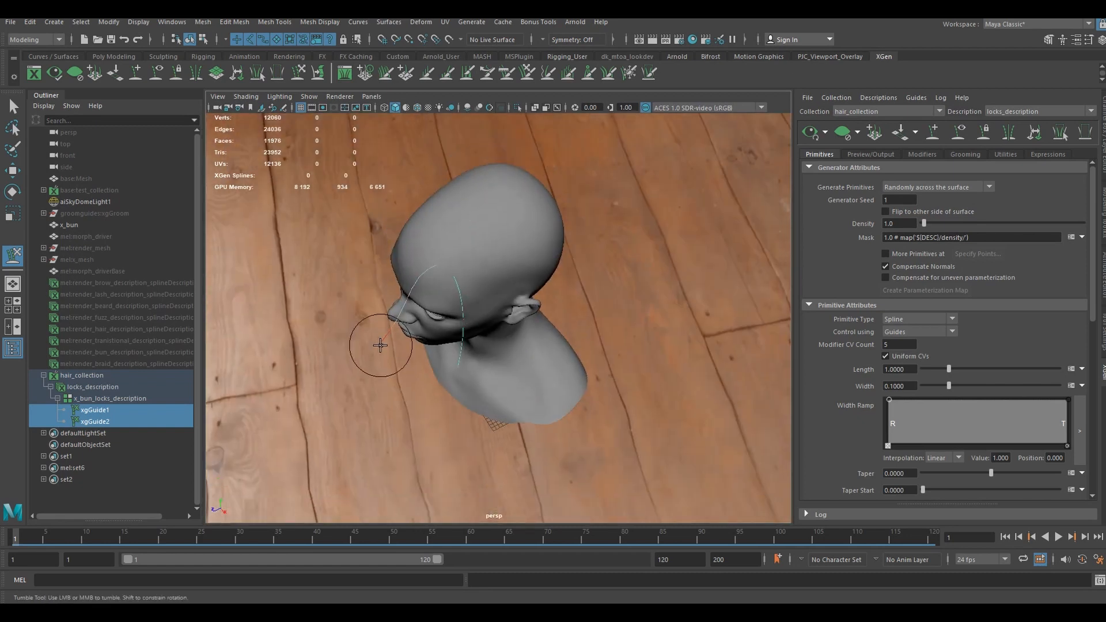
{"action": "mouse_move", "coordinate": [380, 345]}
{"action": "left_mouse_down"}
{"action": "mouse_move", "coordinate": [439, 279]}
{"action": "mouse_move", "coordinate": [548, 255]}
{"action": "mouse_move", "coordinate": [504, 290]}
{"action": "mouse_move", "coordinate": [514, 317]}
{"action": "mouse_move", "coordinate": [495, 360]}
{"action": "mouse_move", "coordinate": [456, 265]}
{"action": "left_mouse_up"}
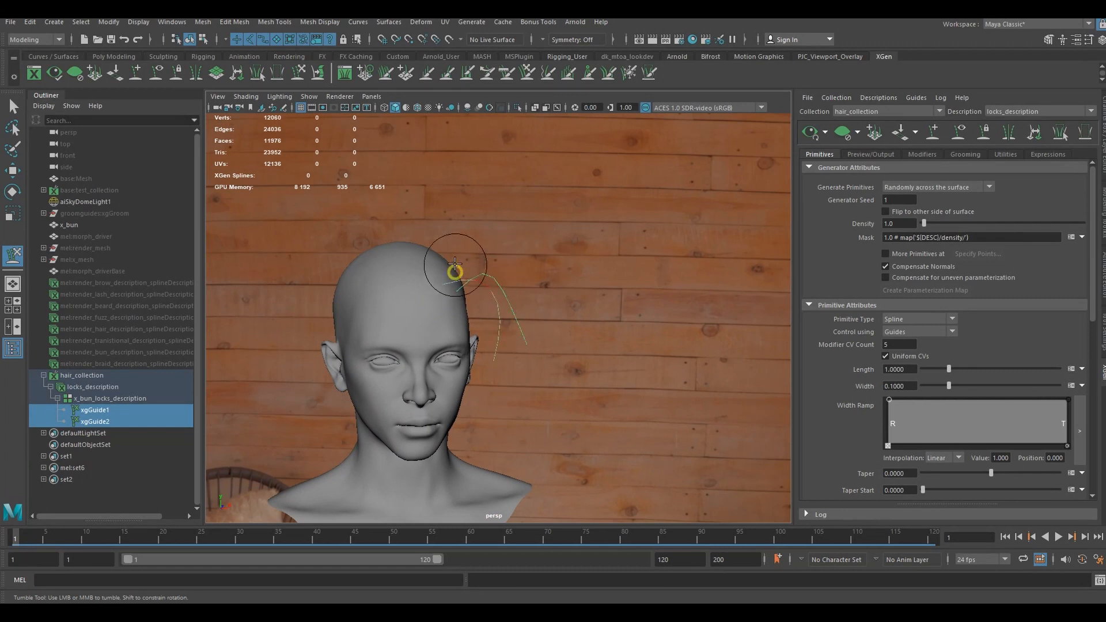
{"action": "left_click_drag", "start_coordinate": [490, 301], "coordinate": [486, 285], "text": "alt"}
{"action": "left_click_drag", "start_coordinate": [520, 321], "coordinate": [487, 379]}
{"action": "left_click_drag", "start_coordinate": [472, 282], "coordinate": [477, 274]}
{"action": "left_click_drag", "start_coordinate": [542, 284], "coordinate": [428, 301], "text": "alt"}
{"action": "mouse_move", "coordinate": [455, 309]}
{"action": "left_mouse_down"}
{"action": "mouse_move", "coordinate": [581, 311]}
{"action": "mouse_move", "coordinate": [619, 327]}
{"action": "left_mouse_up"}
{"action": "scroll", "coordinate": [588, 314], "scroll_direction": "up", "scroll_amount": 3}
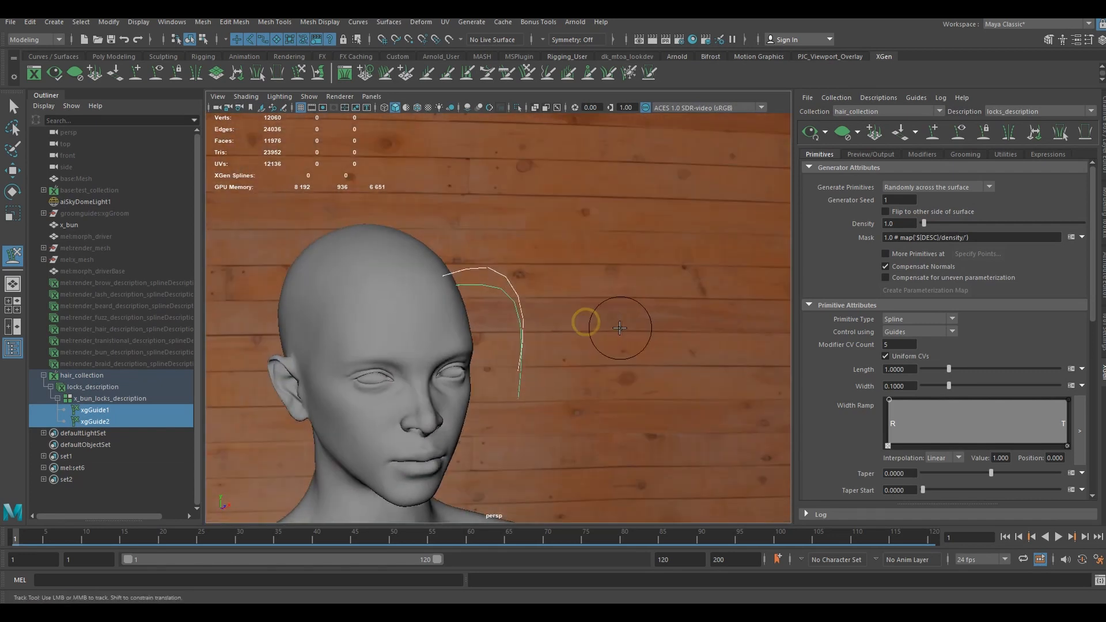
- Rebuild both selected guides with a CV count of 10
{"action": "middle_click_drag", "start_coordinate": [620, 328], "coordinate": [585, 290], "text": "alt"}
{"action": "scroll", "coordinate": [585, 293], "scroll_direction": "up", "scroll_amount": 3}
{"action": "left_click", "coordinate": [12, 106]}
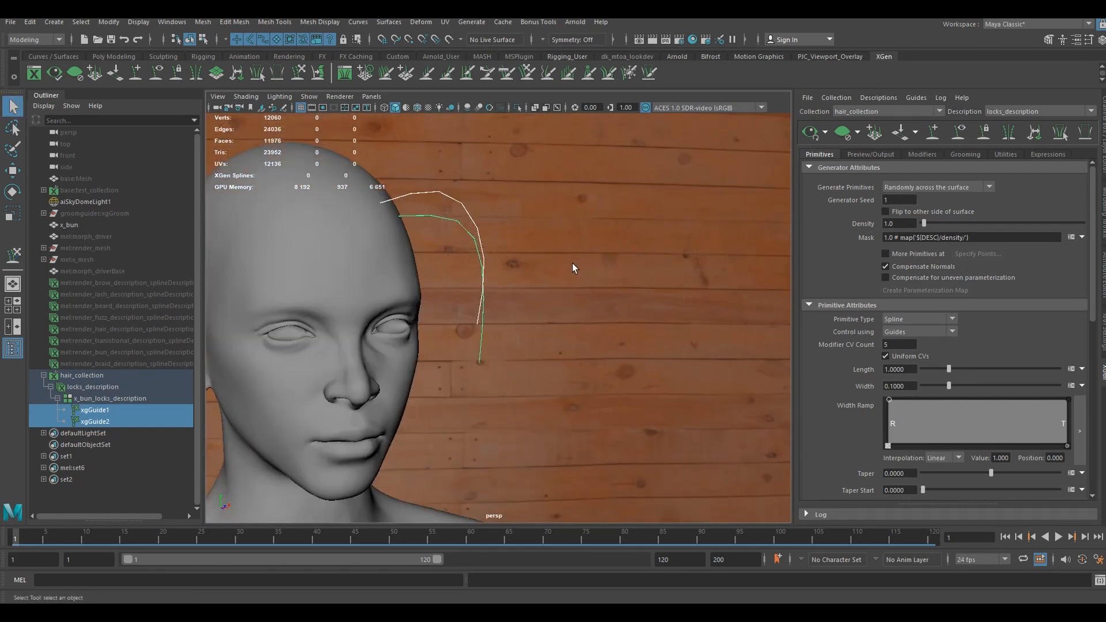
{"action": "left_click_drag", "start_coordinate": [572, 263], "coordinate": [530, 308], "text": "alt"}
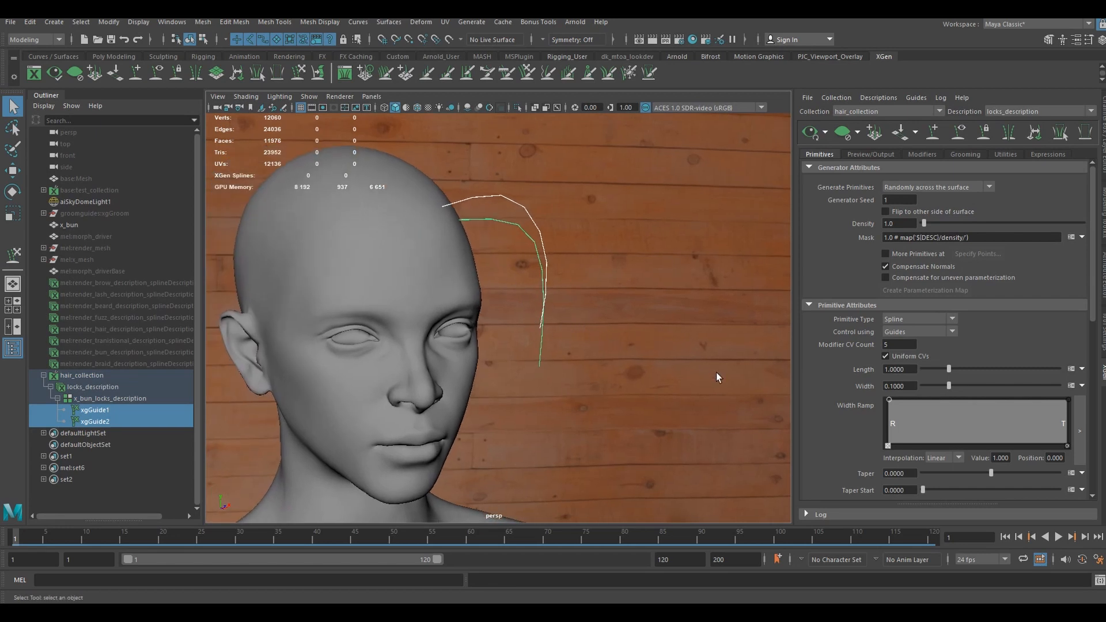
{"action": "scroll", "coordinate": [871, 403], "scroll_direction": "down", "scroll_amount": 4}
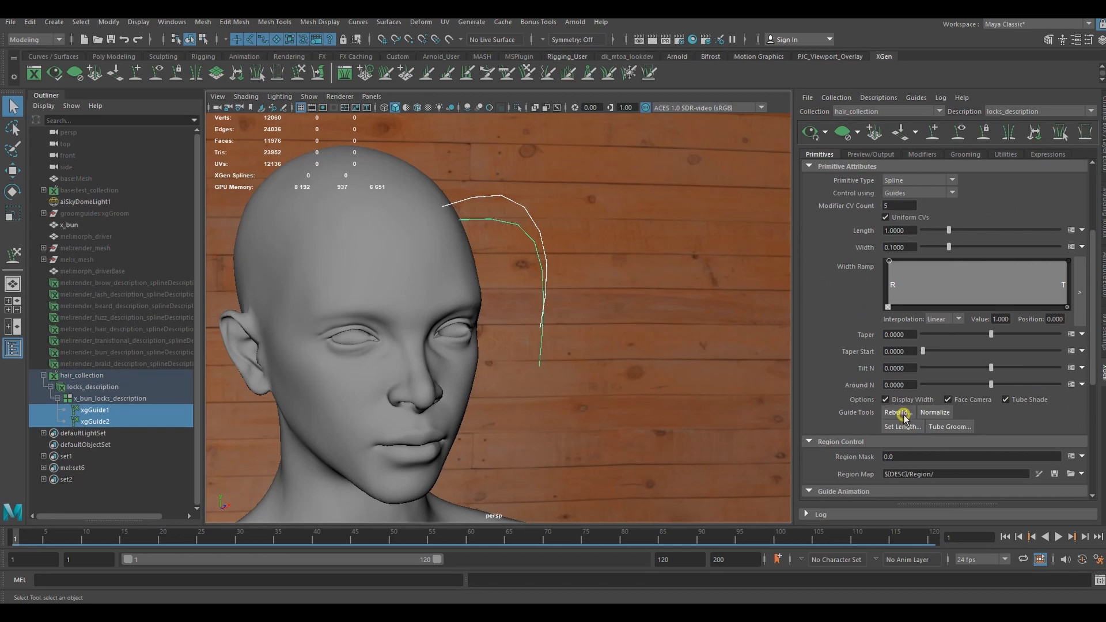
{"action": "left_click", "coordinate": [899, 412]}
{"action": "left_click_drag", "start_coordinate": [516, 279], "coordinate": [651, 258]}
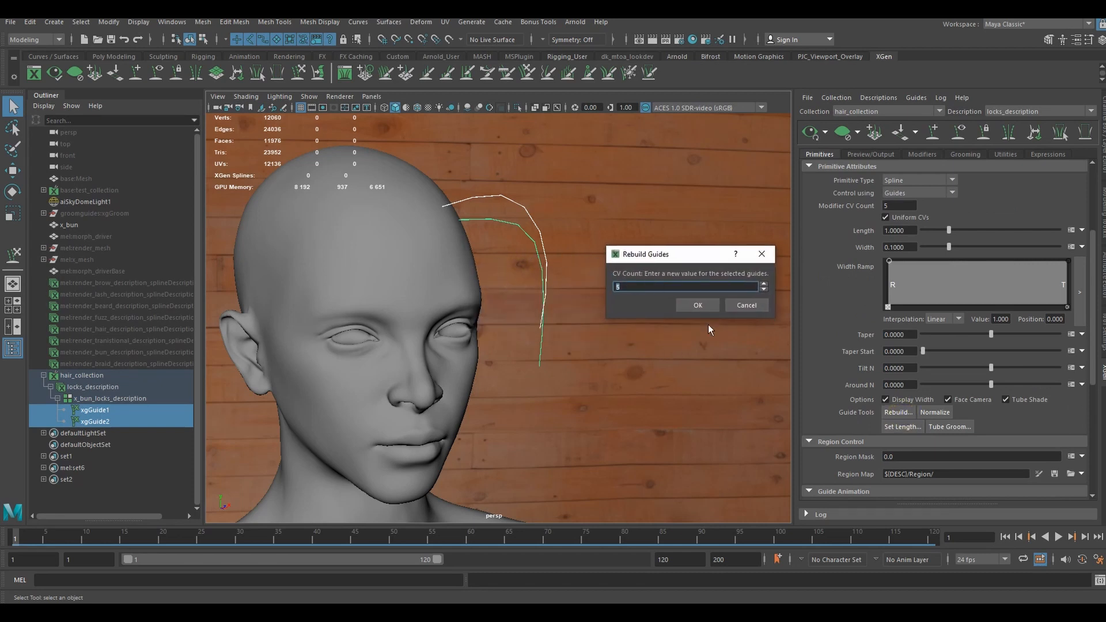
{"action": "double_click", "coordinate": [633, 287]}
{"action": "type", "text": "10"}
{"action": "left_click", "coordinate": [697, 305]}
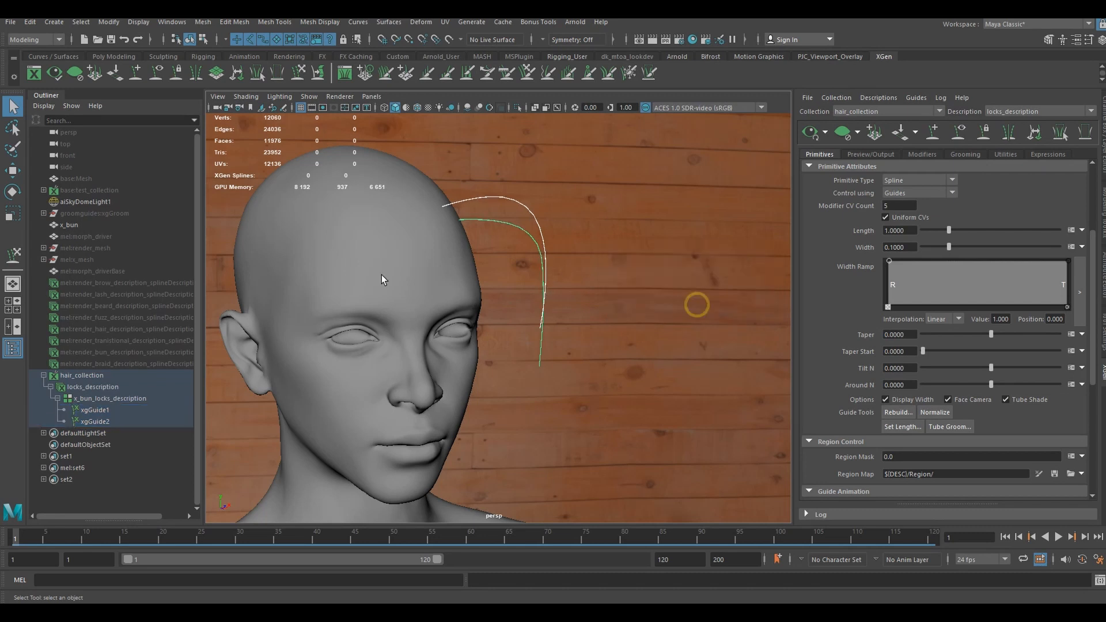
- Resculpt the rebuilt guides into smooth curves that arch off the forehead and fall back alongside the temple
{"action": "left_click", "coordinate": [299, 72]}
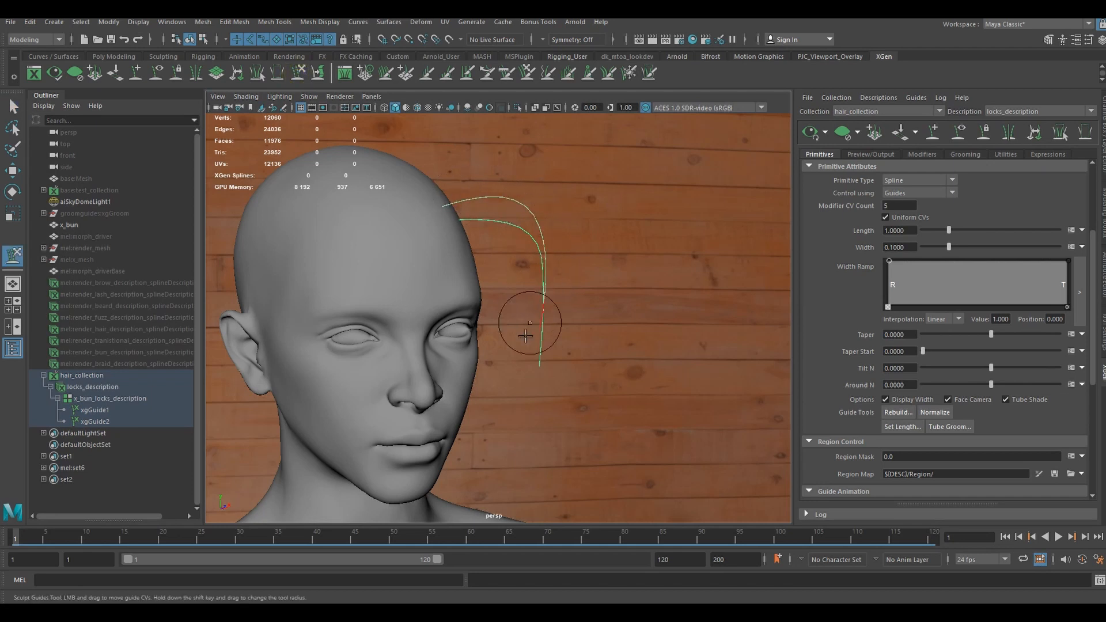
{"action": "left_click_drag", "start_coordinate": [526, 335], "coordinate": [457, 235], "text": "alt"}
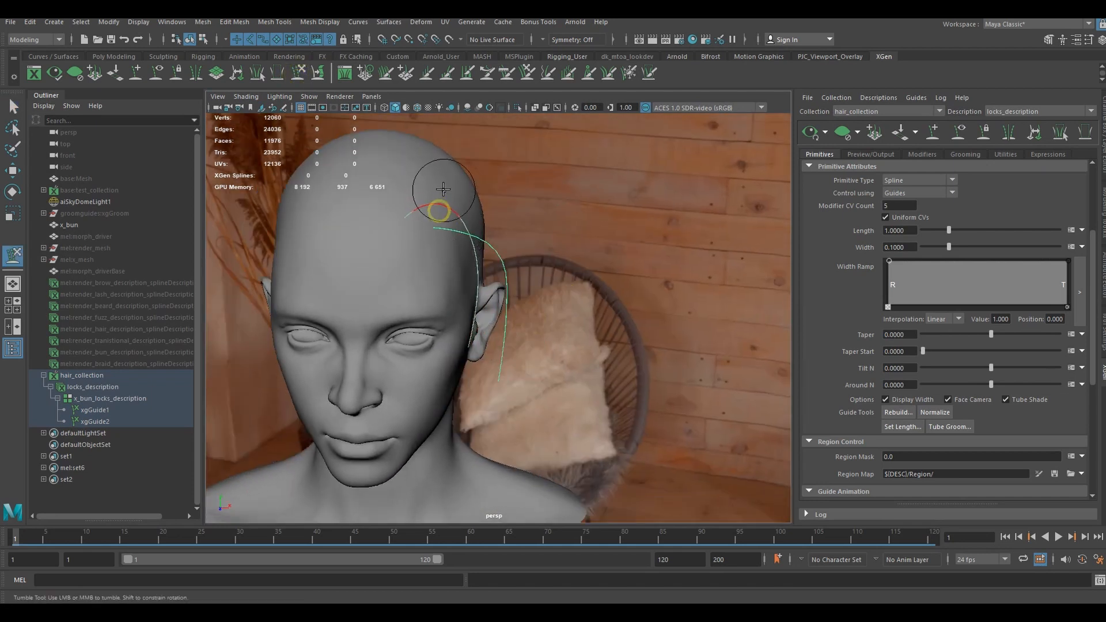
{"action": "mouse_move", "coordinate": [446, 187]}
{"action": "left_mouse_down", "text": "alt"}
{"action": "mouse_move", "coordinate": [571, 203]}
{"action": "mouse_move", "coordinate": [528, 216]}
{"action": "left_mouse_up", "text": "alt"}
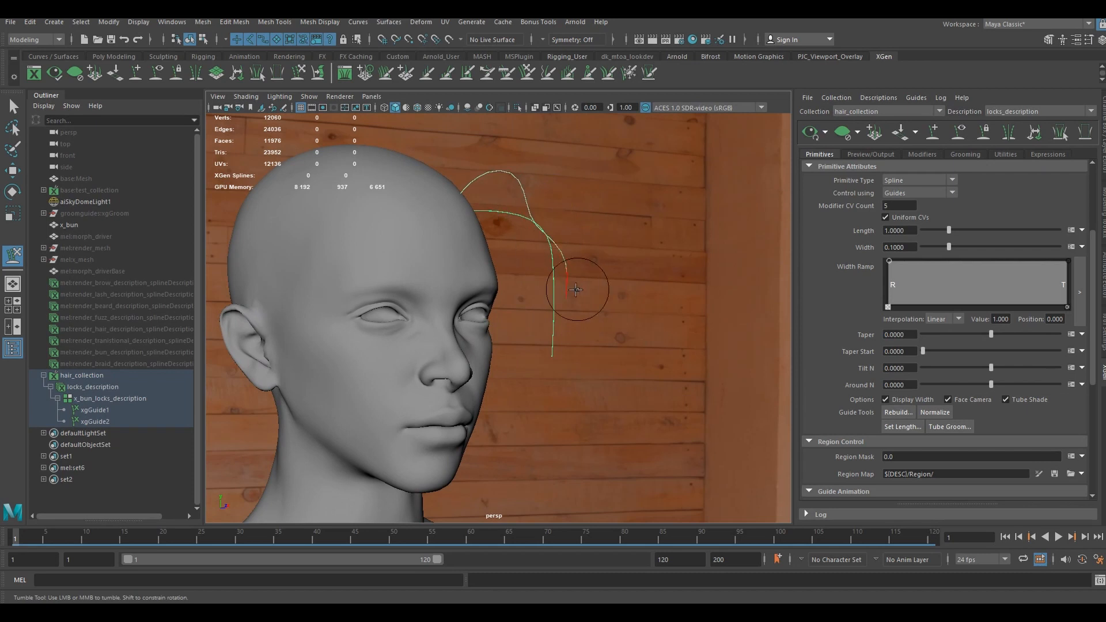
{"action": "mouse_move", "coordinate": [569, 292]}
{"action": "left_mouse_down"}
{"action": "mouse_move", "coordinate": [518, 356]}
{"action": "mouse_move", "coordinate": [522, 378]}
{"action": "mouse_move", "coordinate": [503, 383]}
{"action": "left_mouse_up"}
{"action": "mouse_move", "coordinate": [578, 227]}
{"action": "left_mouse_down", "text": "alt"}
{"action": "mouse_move", "coordinate": [494, 238]}
{"action": "mouse_move", "coordinate": [467, 194]}
{"action": "mouse_move", "coordinate": [450, 199]}
{"action": "left_mouse_up", "text": "alt"}
{"action": "left_click_drag", "start_coordinate": [489, 244], "coordinate": [486, 237]}
{"action": "mouse_move", "coordinate": [525, 243]}
{"action": "left_mouse_down", "text": "alt"}
{"action": "mouse_move", "coordinate": [432, 227]}
{"action": "mouse_move", "coordinate": [440, 249]}
{"action": "mouse_move", "coordinate": [408, 255]}
{"action": "left_mouse_up", "text": "alt"}
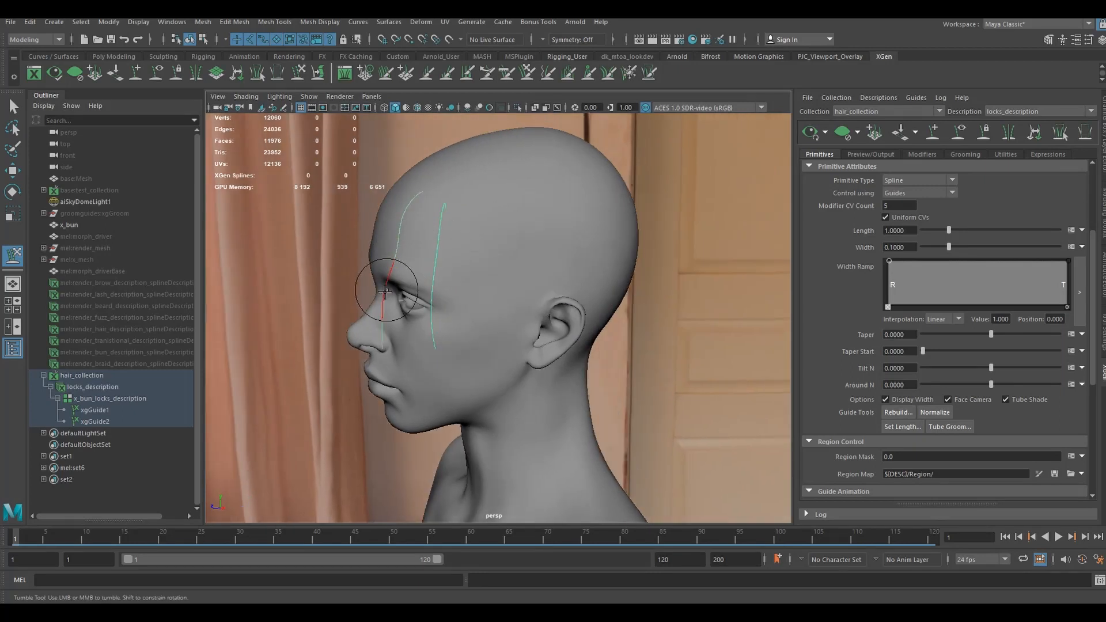
{"action": "mouse_move", "coordinate": [385, 307]}
{"action": "left_mouse_down"}
{"action": "mouse_move", "coordinate": [407, 351]}
{"action": "mouse_move", "coordinate": [418, 349]}
{"action": "left_mouse_up"}
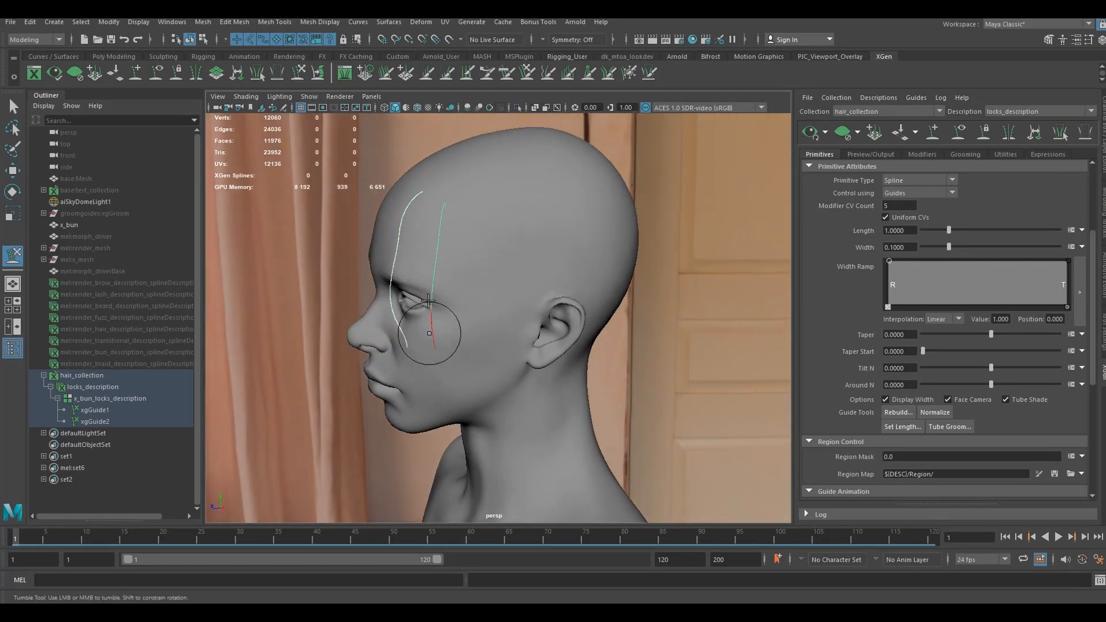
{"action": "left_click_drag", "start_coordinate": [427, 300], "coordinate": [484, 262], "text": "alt"}
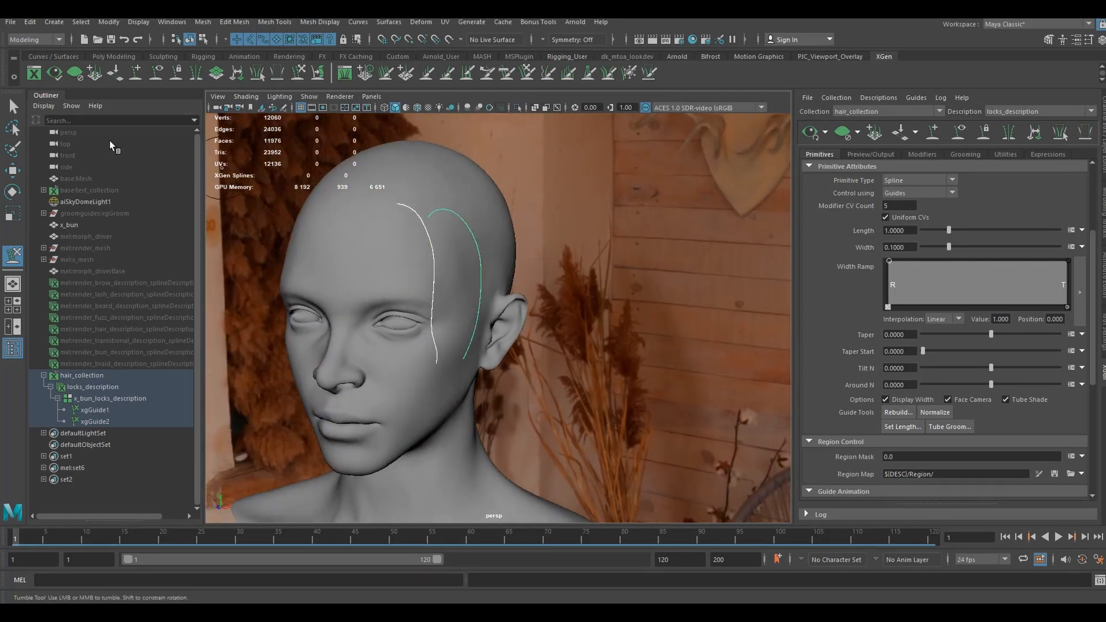
- Generate the XGen preview of locks_description with the head seen from the front
{"action": "key", "text": "q"}
{"action": "middle_click_drag", "start_coordinate": [554, 264], "coordinate": [585, 240], "text": "alt"}
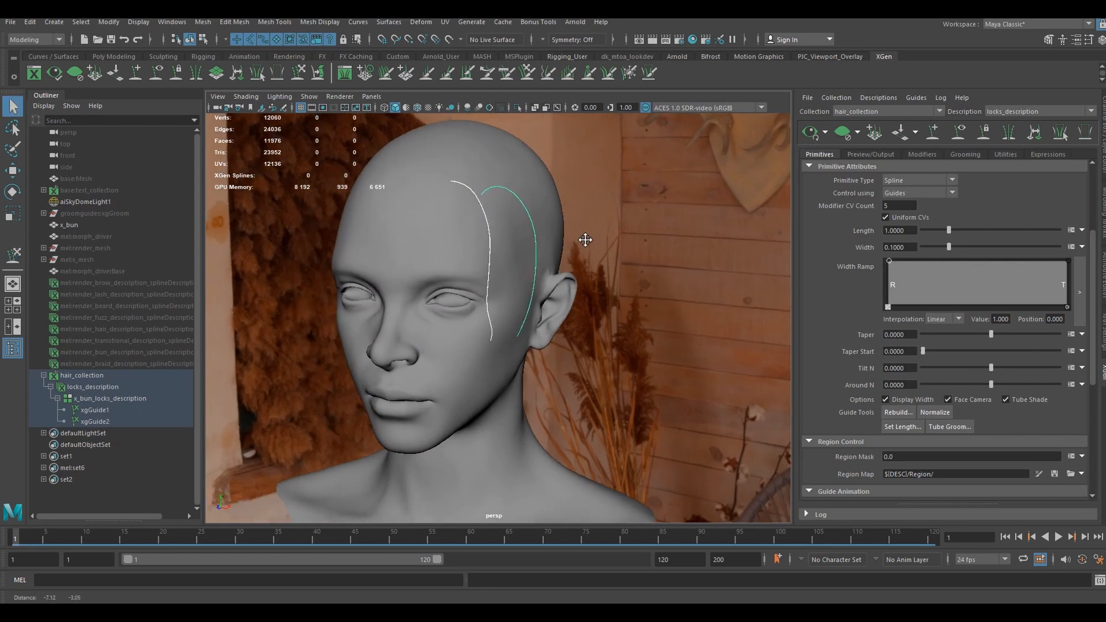
{"action": "right_click_drag", "start_coordinate": [585, 239], "coordinate": [634, 252], "text": "alt"}
{"action": "left_click_drag", "start_coordinate": [634, 252], "coordinate": [642, 257], "text": "alt"}
{"action": "middle_click_drag", "start_coordinate": [642, 257], "coordinate": [640, 268], "text": "alt"}
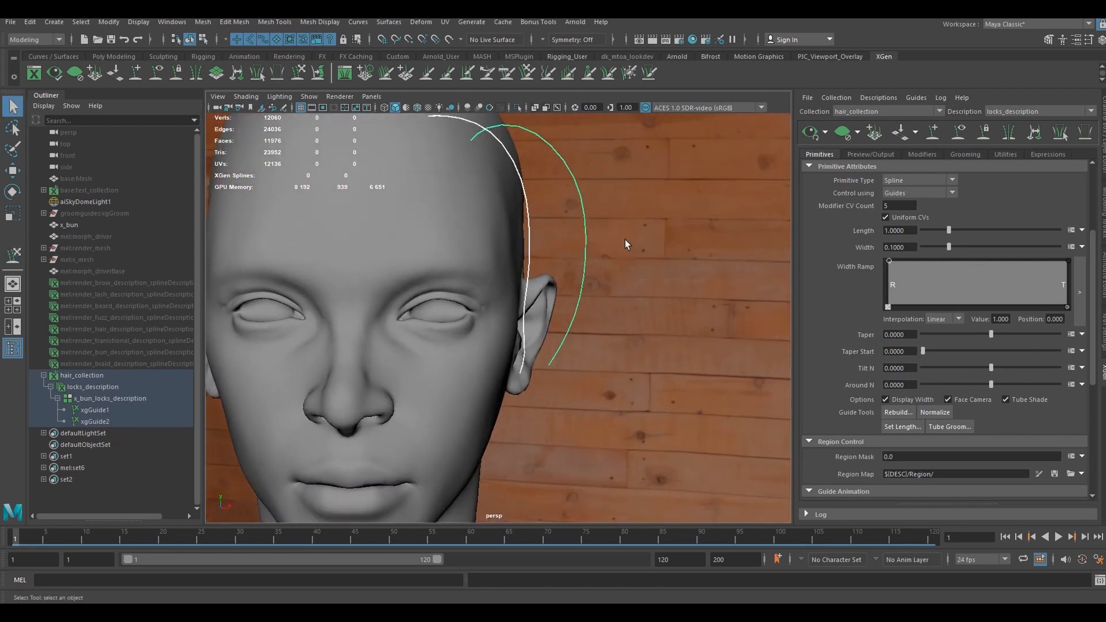
{"action": "right_click_drag", "start_coordinate": [705, 261], "coordinate": [586, 255], "text": "alt"}
{"action": "middle_click_drag", "start_coordinate": [585, 264], "coordinate": [635, 280], "text": "alt"}
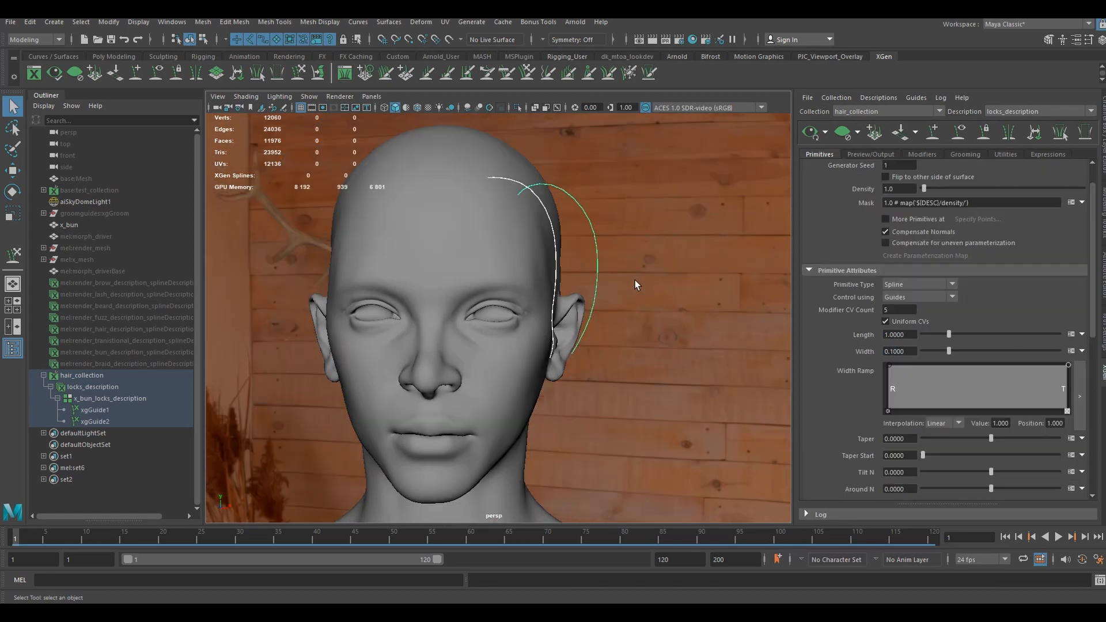
{"action": "left_click", "coordinate": [804, 137]}
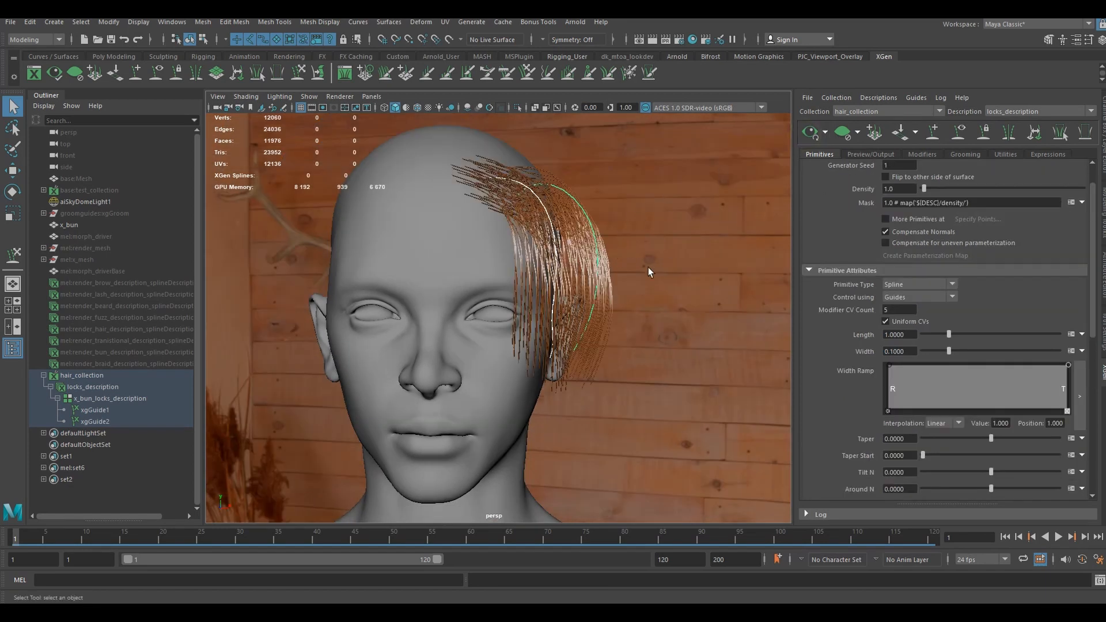
- Add a point about two thirds along the width ramp and lower the tip point's value to about 0.632
{"action": "mouse_move", "coordinate": [609, 258]}
{"action": "left_mouse_down", "text": "alt"}
{"action": "mouse_move", "coordinate": [625, 254]}
{"action": "mouse_move", "coordinate": [586, 293]}
{"action": "left_mouse_up", "text": "alt"}
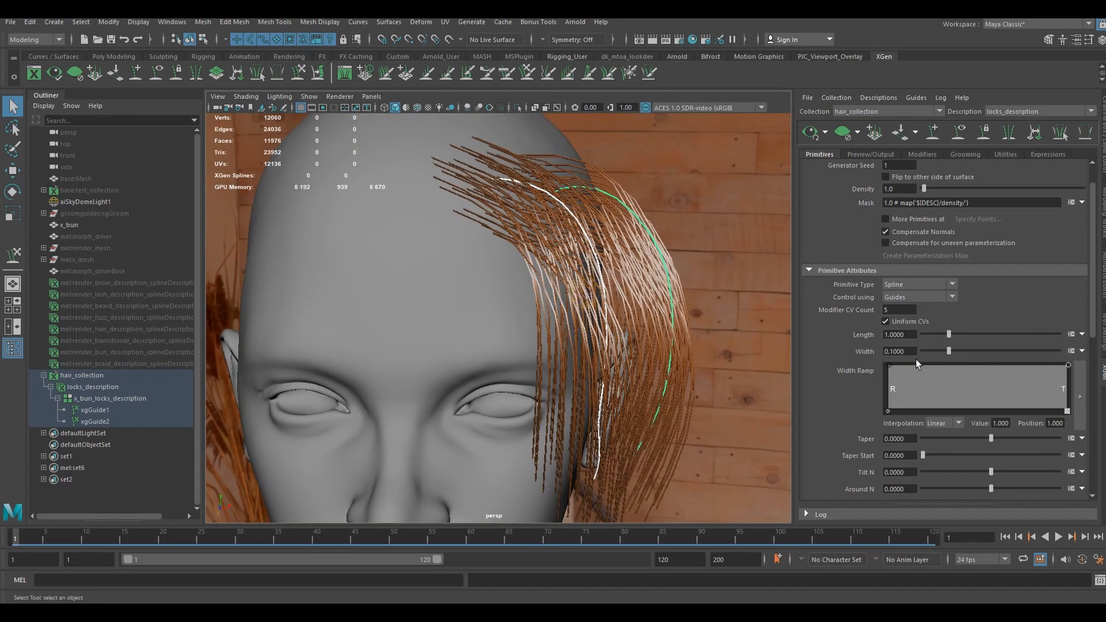
{"action": "left_click_drag", "start_coordinate": [645, 334], "coordinate": [597, 322], "text": "alt"}
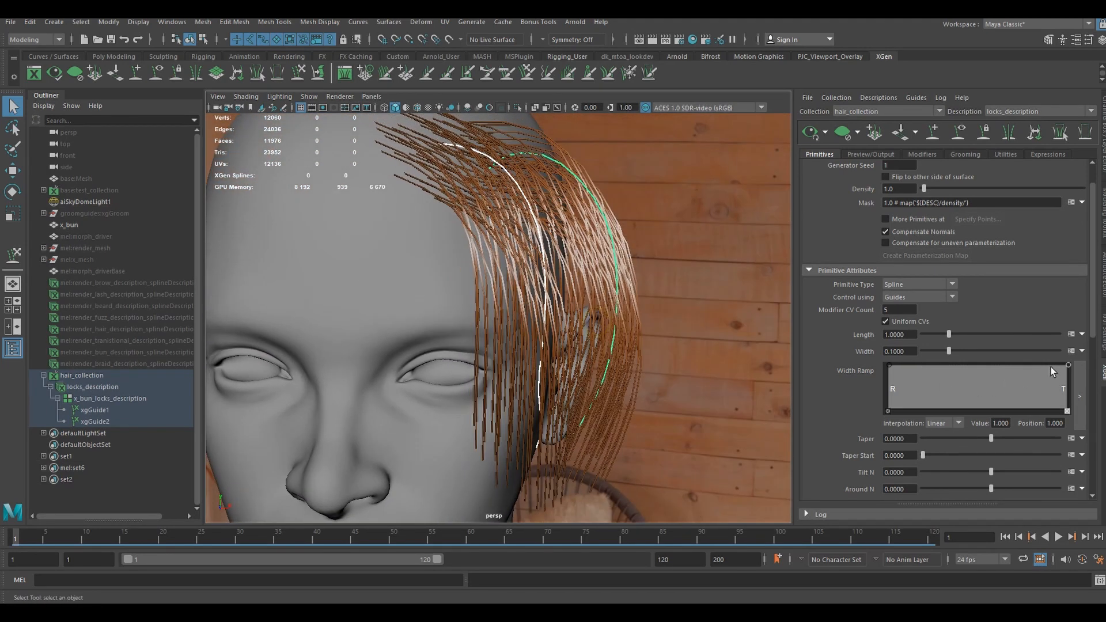
{"action": "left_click", "coordinate": [1009, 365]}
{"action": "left_click_drag", "start_coordinate": [1069, 365], "coordinate": [1069, 382]}
- Set the modifier CV count of the spline primitives to 20 and look at the hair strands up close
{"action": "left_click", "coordinate": [902, 312]}
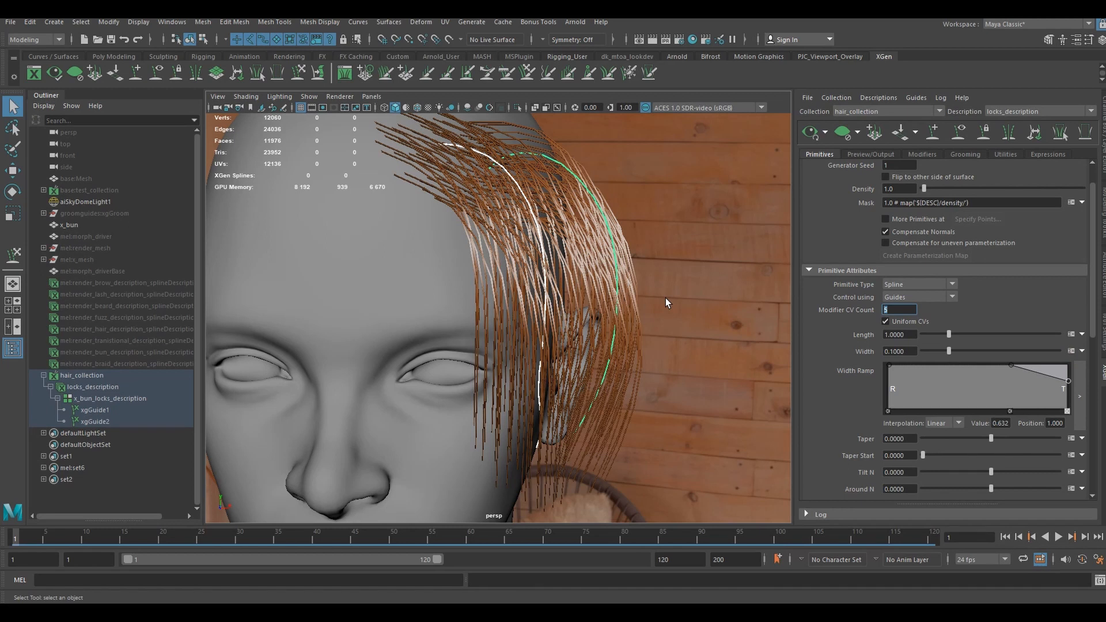
{"action": "key", "text": "Return"}
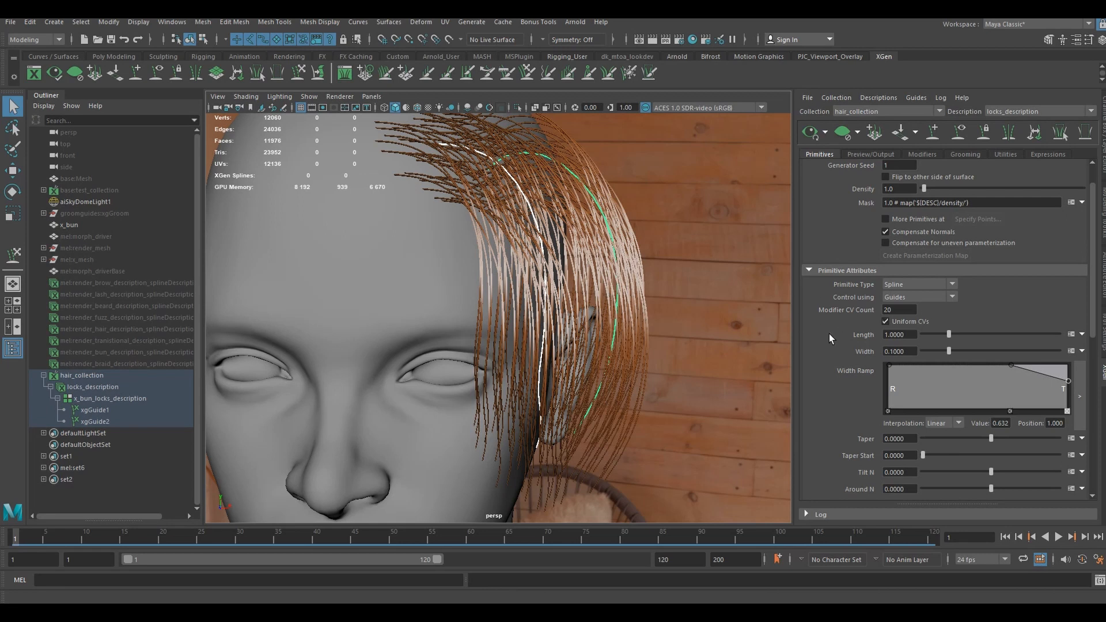
{"action": "mouse_move", "coordinate": [599, 296]}
{"action": "left_mouse_down", "text": "alt"}
{"action": "mouse_move", "coordinate": [541, 276]}
{"action": "mouse_move", "coordinate": [596, 292]}
{"action": "mouse_move", "coordinate": [583, 295]}
{"action": "left_mouse_up", "text": "alt"}
{"action": "scroll", "coordinate": [597, 287], "scroll_direction": "up", "scroll_amount": 2}
{"action": "scroll", "coordinate": [587, 296], "scroll_direction": "up", "scroll_amount": 2}
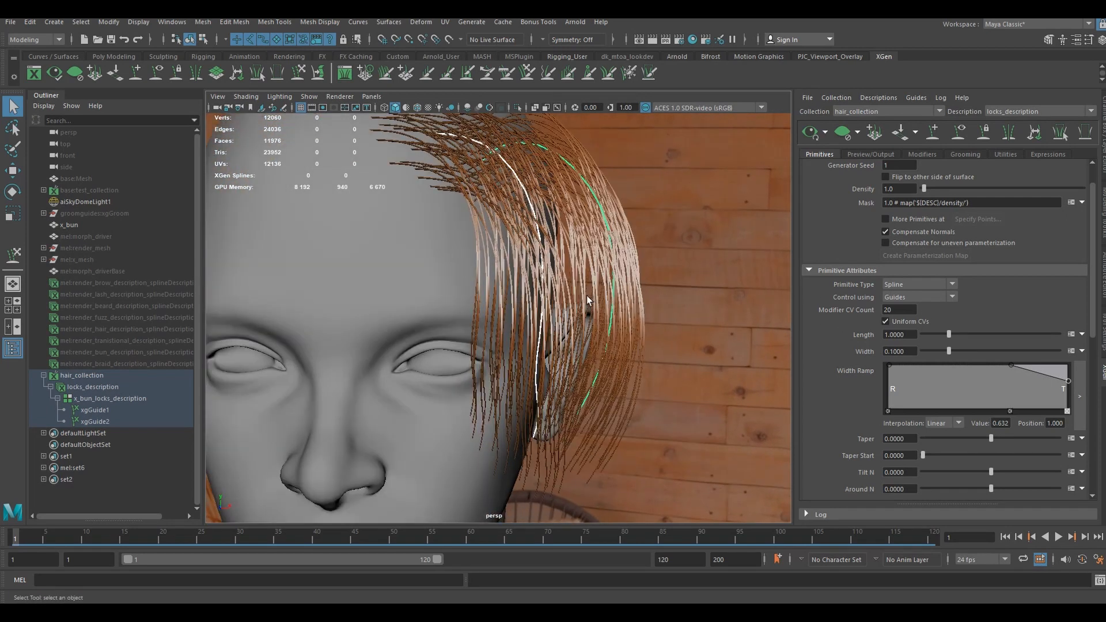
- Change the result line of the primitives' width expression to $a * .0 and accept it
{"action": "left_click", "coordinate": [1071, 352]}
{"action": "left_click_drag", "start_coordinate": [500, 104], "coordinate": [694, 104]}
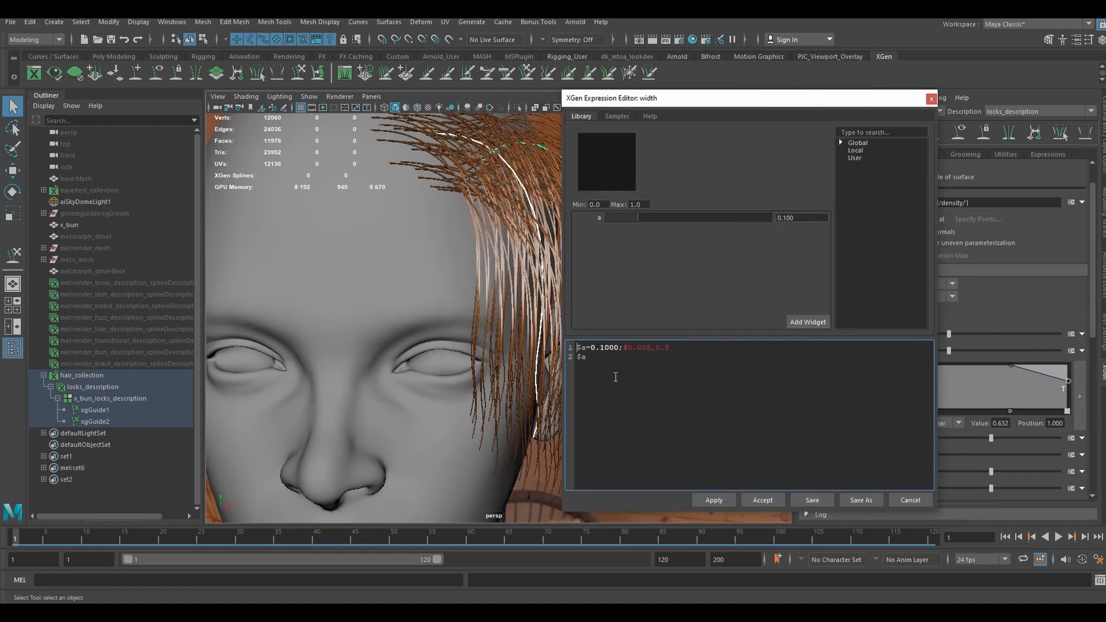
{"action": "left_click", "coordinate": [614, 367]}
{"action": "type", "text": "*"}
{"action": "left_click", "coordinate": [766, 501]}
{"action": "scroll", "coordinate": [489, 245], "scroll_direction": "up", "scroll_amount": 5}
{"action": "mouse_move", "coordinate": [527, 240]}
{"action": "left_mouse_down", "text": "alt"}
{"action": "mouse_move", "coordinate": [490, 230]}
{"action": "mouse_move", "coordinate": [534, 249]}
{"action": "mouse_move", "coordinate": [538, 227]}
{"action": "mouse_move", "coordinate": [496, 235]}
{"action": "mouse_move", "coordinate": [521, 269]}
{"action": "mouse_move", "coordinate": [508, 242]}
{"action": "mouse_move", "coordinate": [537, 253]}
{"action": "left_mouse_up", "text": "alt"}
{"action": "scroll", "coordinate": [523, 249], "scroll_direction": "down", "scroll_amount": 5}
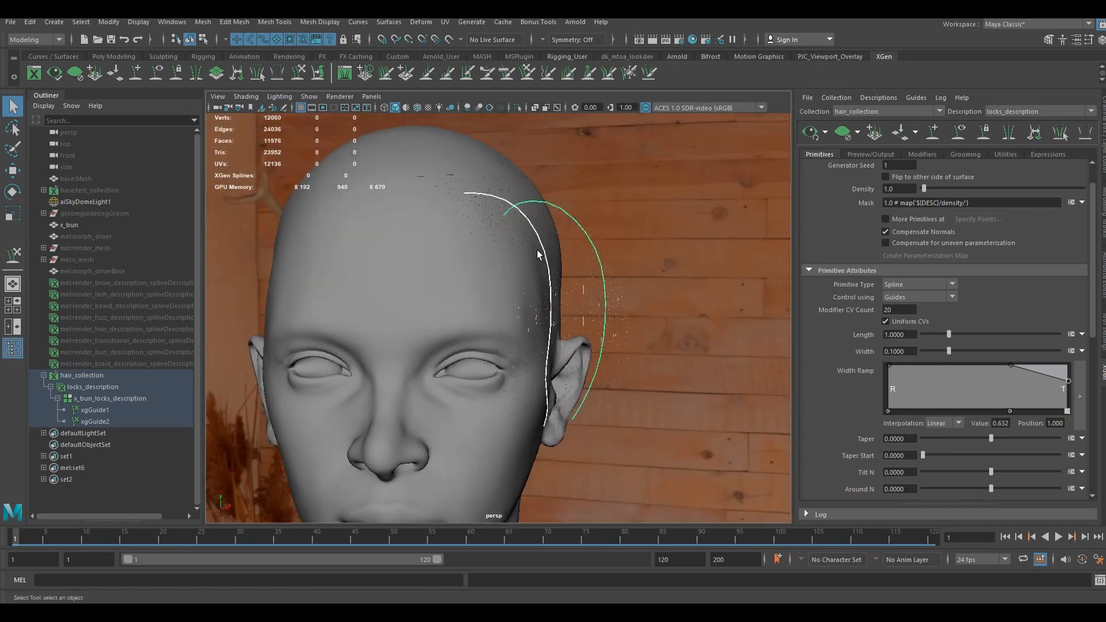
- Reopen the primitives' width expression, accept it, and examine the hair strands on the side of the head
{"action": "left_click", "coordinate": [1071, 352]}
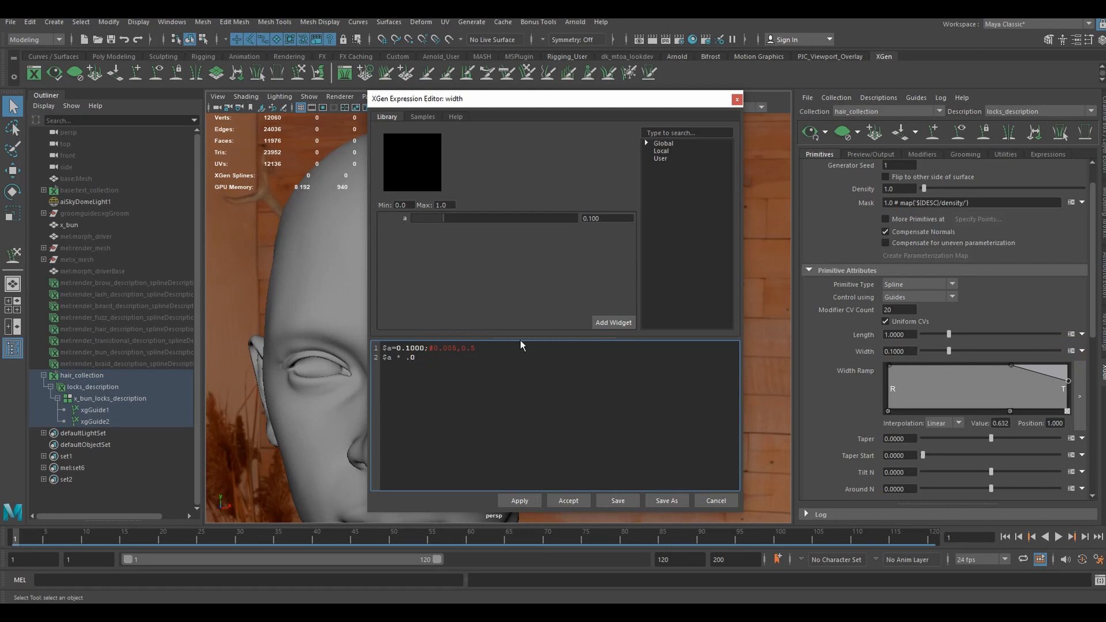
{"action": "left_click", "coordinate": [565, 501]}
{"action": "scroll", "coordinate": [544, 255], "scroll_direction": "up", "scroll_amount": 4}
{"action": "left_click_drag", "start_coordinate": [543, 256], "coordinate": [513, 277], "text": "alt"}
{"action": "scroll", "coordinate": [479, 349], "scroll_direction": "down", "scroll_amount": 5}
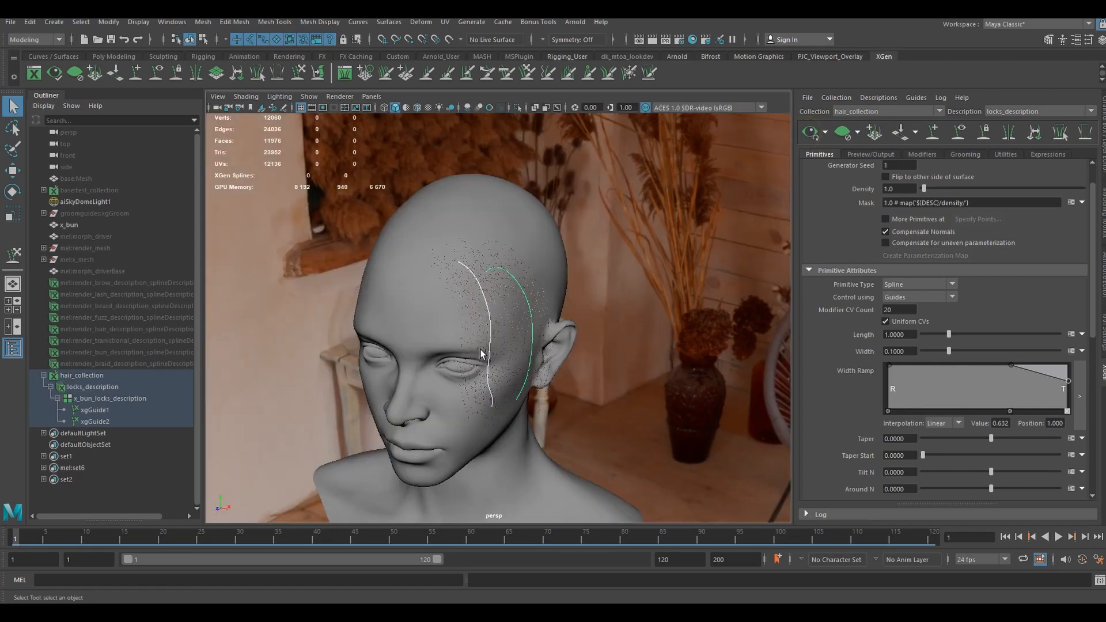
{"action": "left_click_drag", "start_coordinate": [538, 348], "coordinate": [485, 346], "text": "alt"}
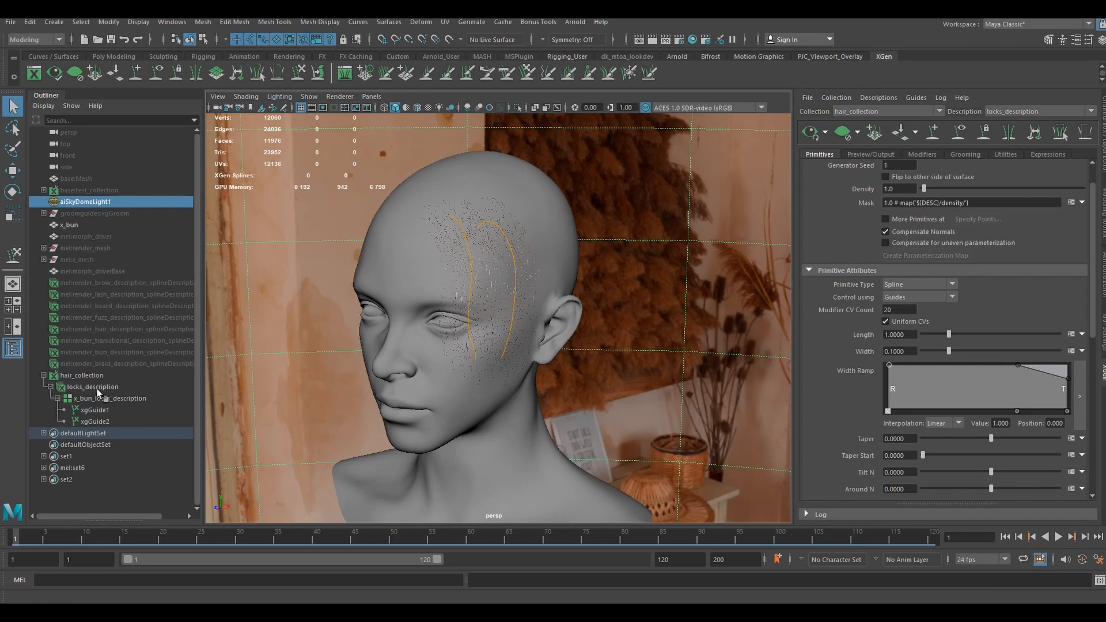
- In the locks_description hair shader, darken the root color to near-black brown and set the first and second highlight colors to black
{"action": "left_click", "coordinate": [94, 387]}
{"action": "left_click", "coordinate": [1102, 125]}
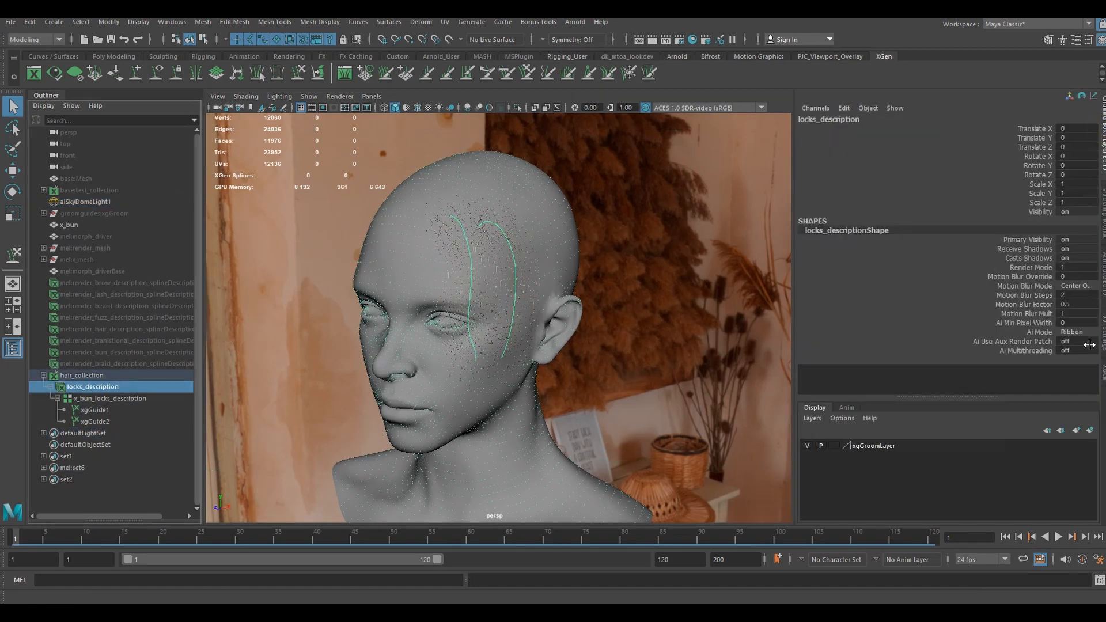
{"action": "left_click", "coordinate": [1103, 294]}
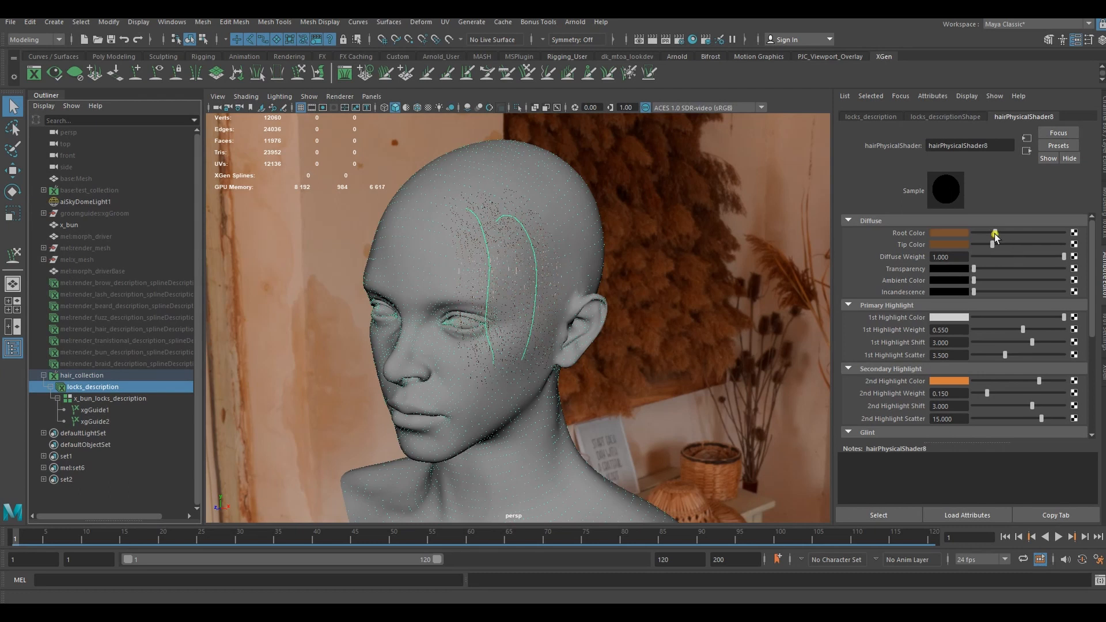
{"action": "left_click_drag", "start_coordinate": [995, 234], "coordinate": [983, 233]}
{"action": "left_click_drag", "start_coordinate": [1058, 316], "coordinate": [983, 350]}
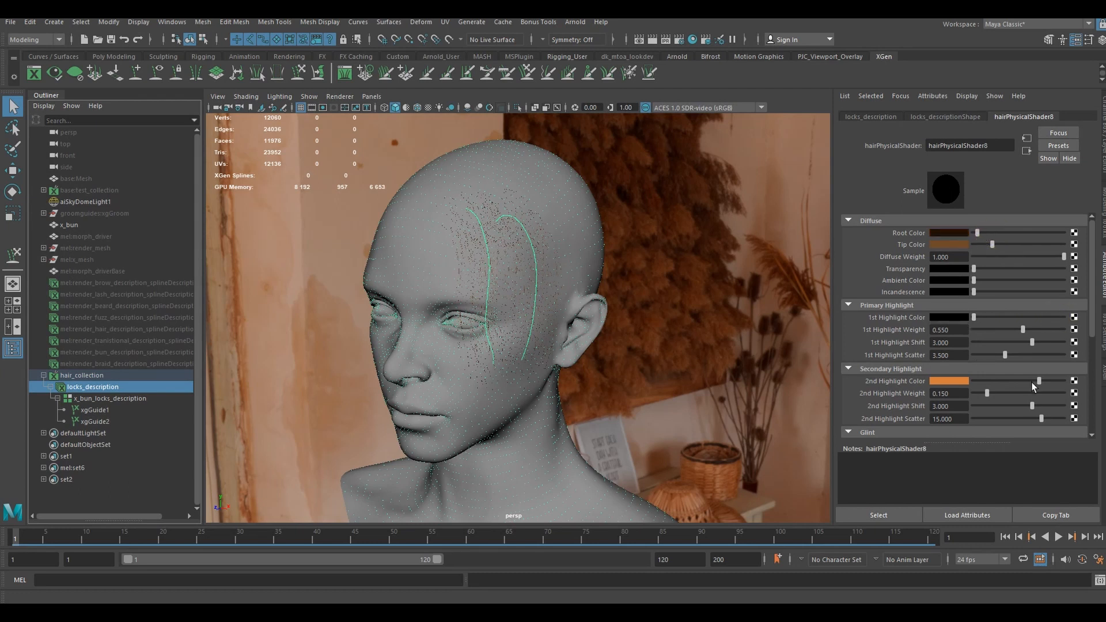
{"action": "left_click_drag", "start_coordinate": [1031, 382], "coordinate": [959, 379]}
{"action": "scroll", "coordinate": [1023, 382], "scroll_direction": "down", "scroll_amount": 3}
{"action": "left_click", "coordinate": [1102, 373]}
- Enable multisampling anti-aliasing in the Hardware Renderer 2.0 settings of the viewport and close the settings
{"action": "scroll", "coordinate": [571, 336], "scroll_direction": "up", "scroll_amount": 3}
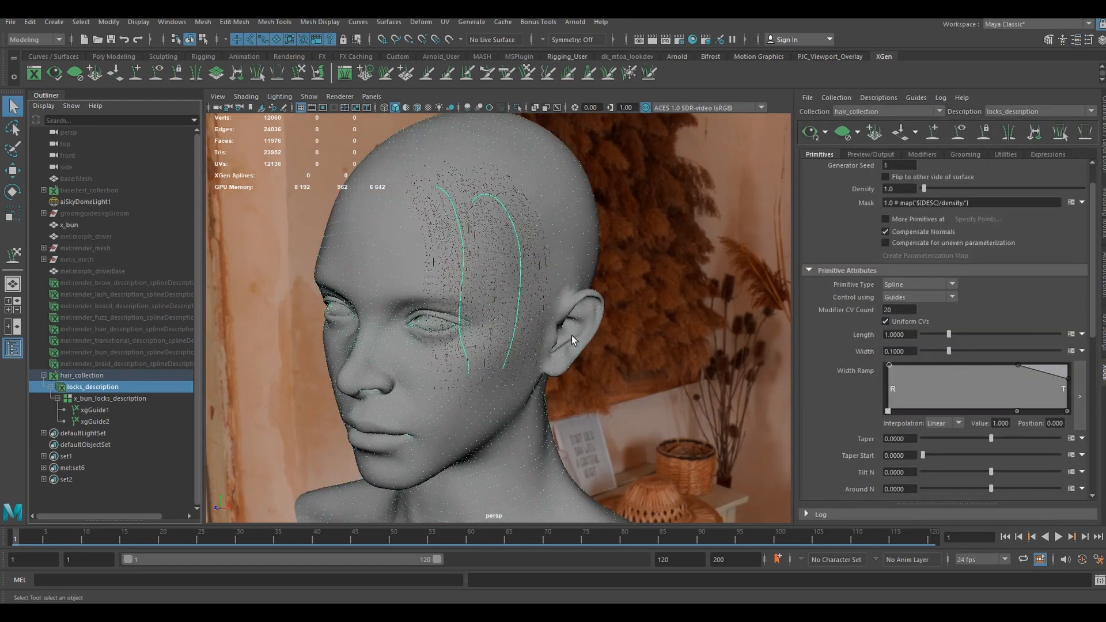
{"action": "mouse_move", "coordinate": [549, 326]}
{"action": "left_mouse_down", "text": "alt"}
{"action": "mouse_move", "coordinate": [591, 329]}
{"action": "mouse_move", "coordinate": [575, 315]}
{"action": "mouse_move", "coordinate": [563, 326]}
{"action": "left_mouse_up", "text": "alt"}
{"action": "scroll", "coordinate": [594, 327], "scroll_direction": "up", "scroll_amount": 4}
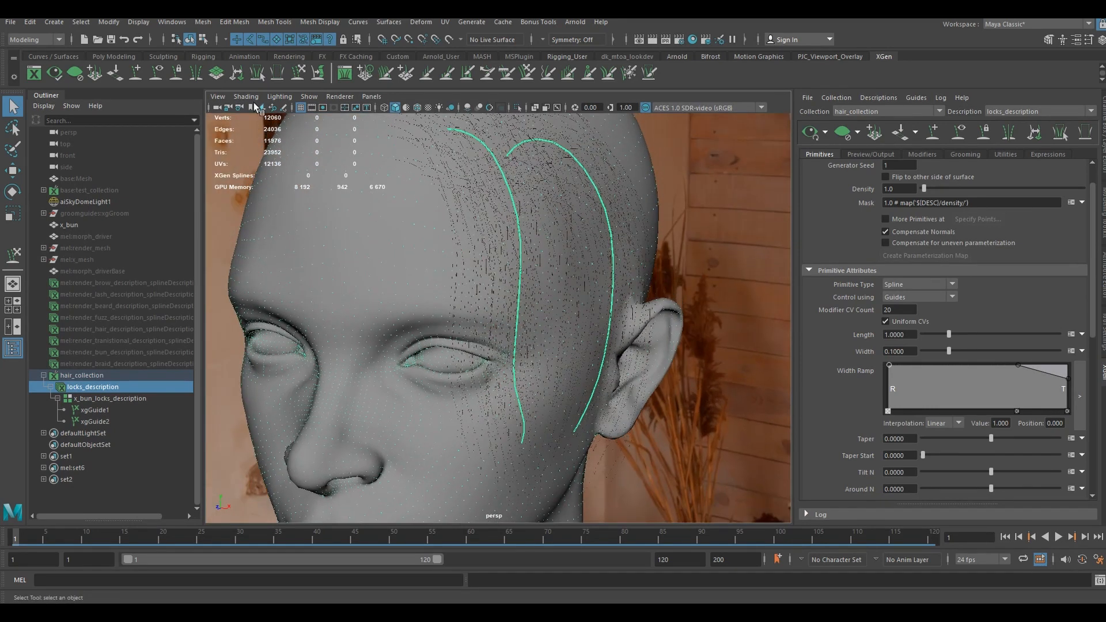
{"action": "left_click", "coordinate": [349, 99]}
{"action": "left_click", "coordinate": [405, 117]}
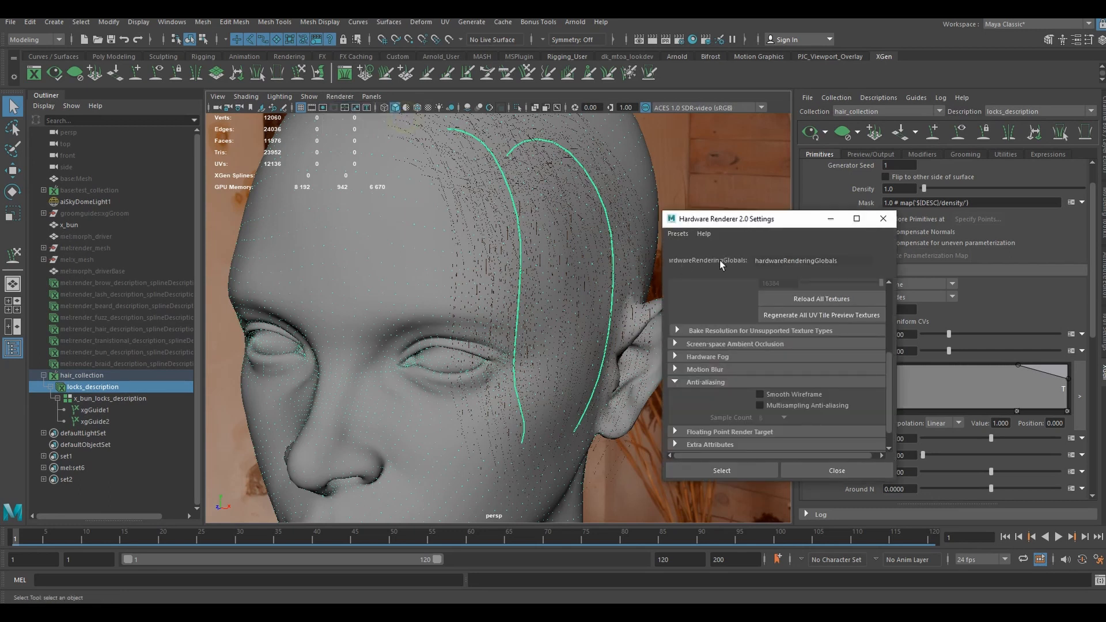
{"action": "left_click_drag", "start_coordinate": [750, 217], "coordinate": [626, 174]}
{"action": "scroll", "coordinate": [594, 336], "scroll_direction": "up", "scroll_amount": 4}
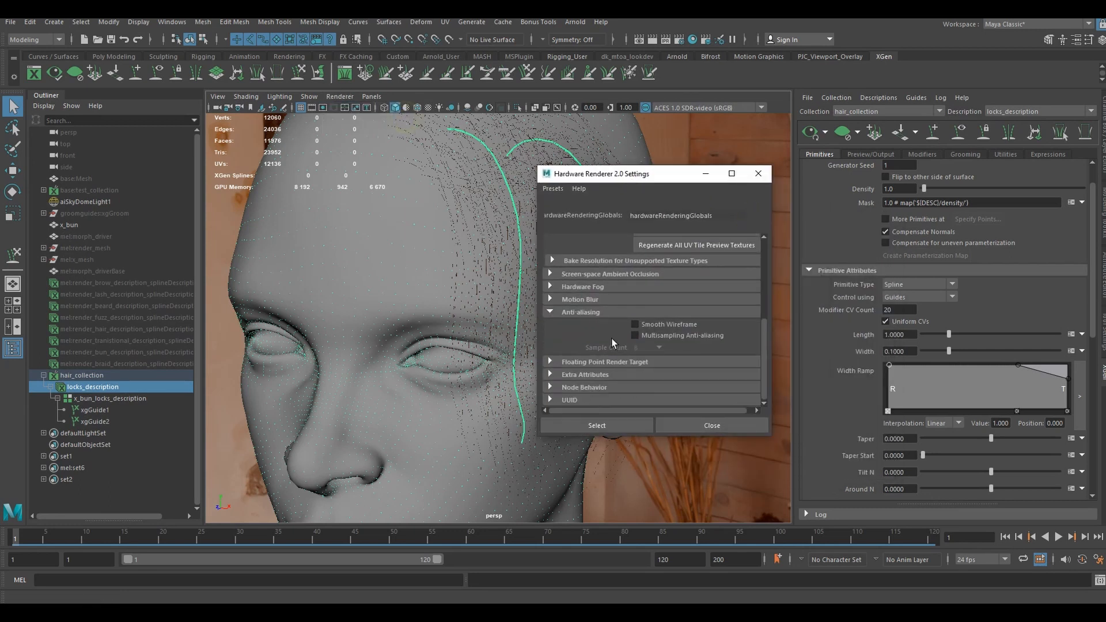
{"action": "scroll", "coordinate": [591, 367], "scroll_direction": "down", "scroll_amount": 3}
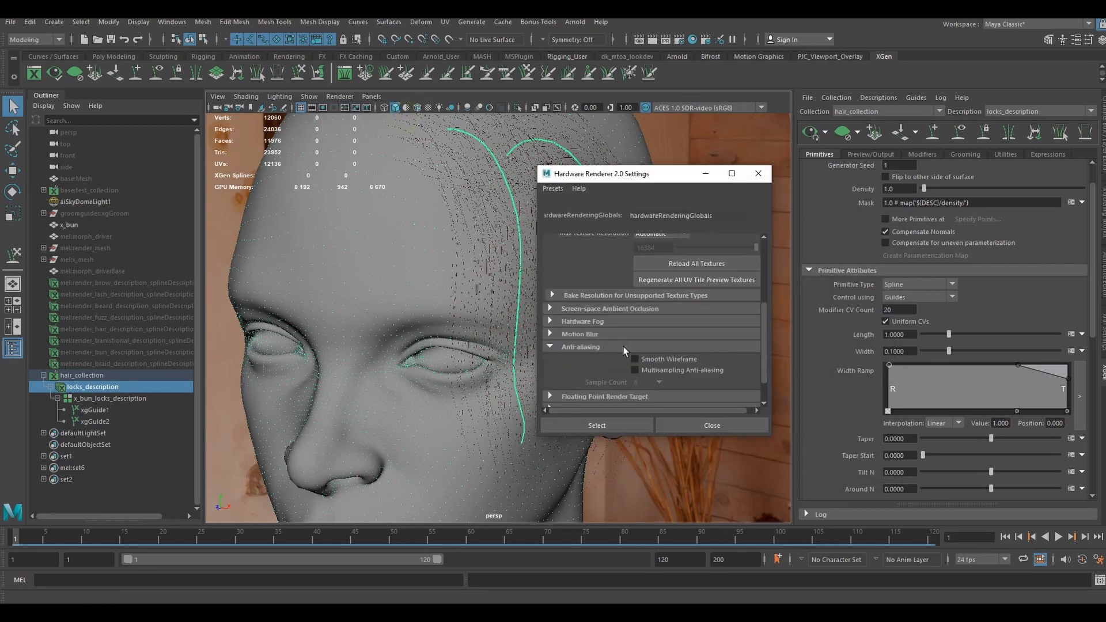
{"action": "scroll", "coordinate": [645, 348], "scroll_direction": "down", "scroll_amount": 2}
{"action": "left_click", "coordinate": [660, 337]}
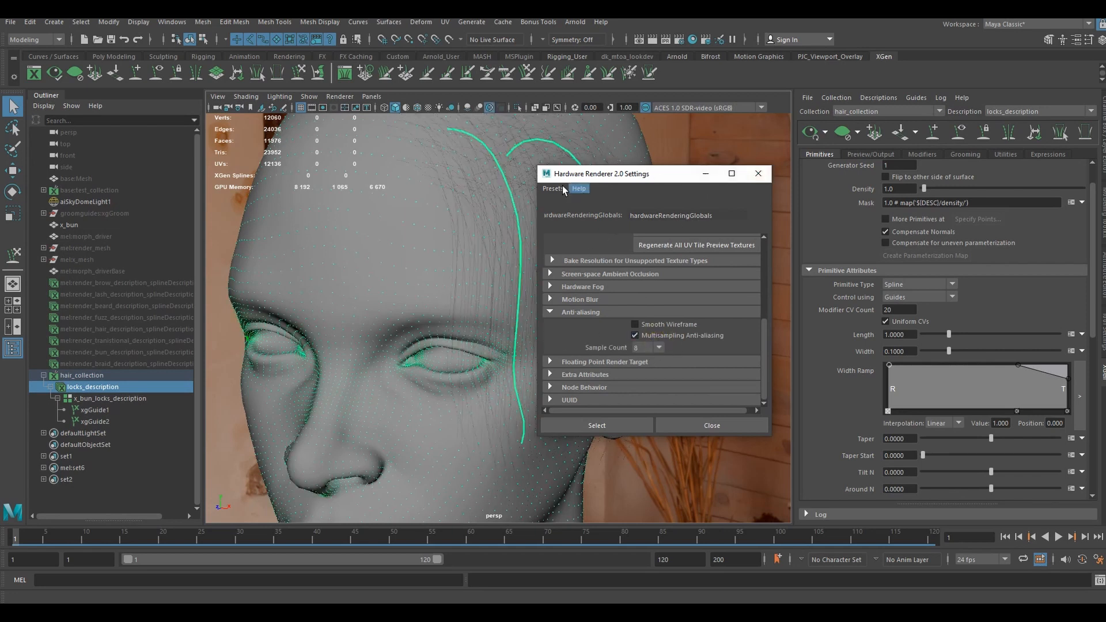
{"action": "left_click", "coordinate": [707, 429]}
{"action": "left_click_drag", "start_coordinate": [668, 380], "coordinate": [555, 364], "text": "alt"}
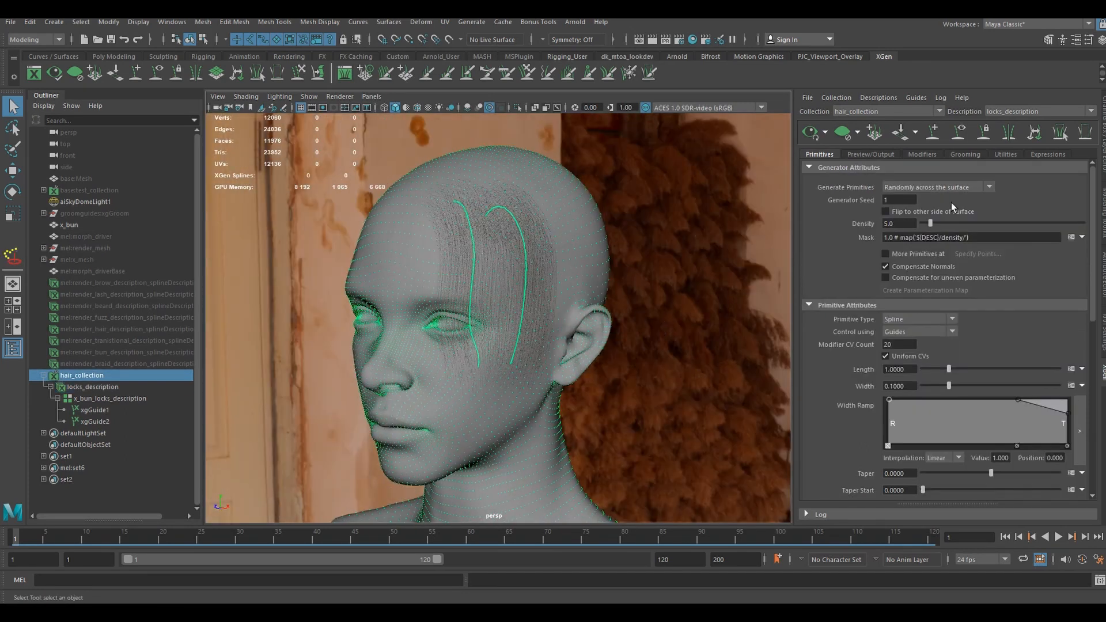
- Add a Clumping modifier to locks_description
{"action": "left_click", "coordinate": [923, 154]}
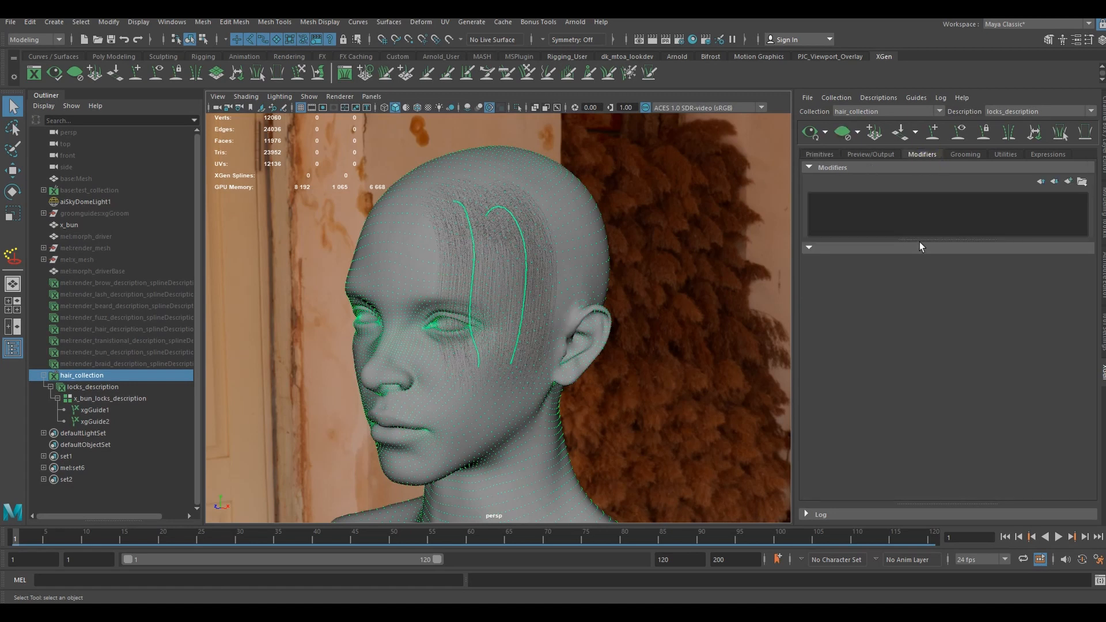
{"action": "scroll", "coordinate": [561, 292], "scroll_direction": "up", "scroll_amount": 6}
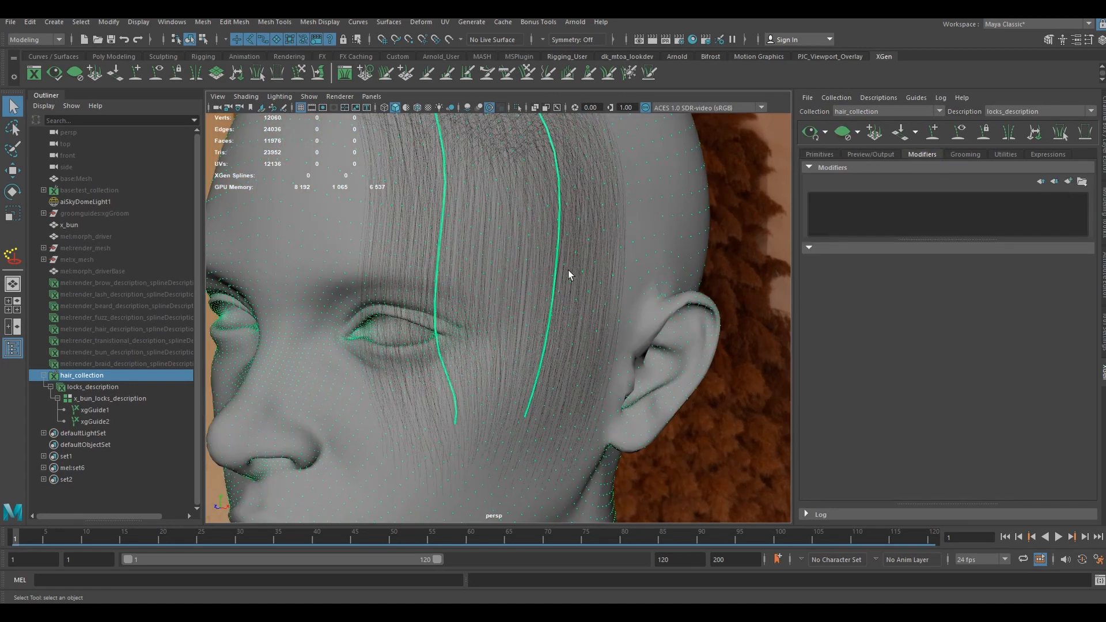
{"action": "middle_click_drag", "start_coordinate": [570, 274], "coordinate": [558, 361], "text": "alt"}
{"action": "scroll", "coordinate": [558, 360], "scroll_direction": "up", "scroll_amount": 1}
{"action": "left_click_drag", "start_coordinate": [576, 320], "coordinate": [587, 314], "text": "alt"}
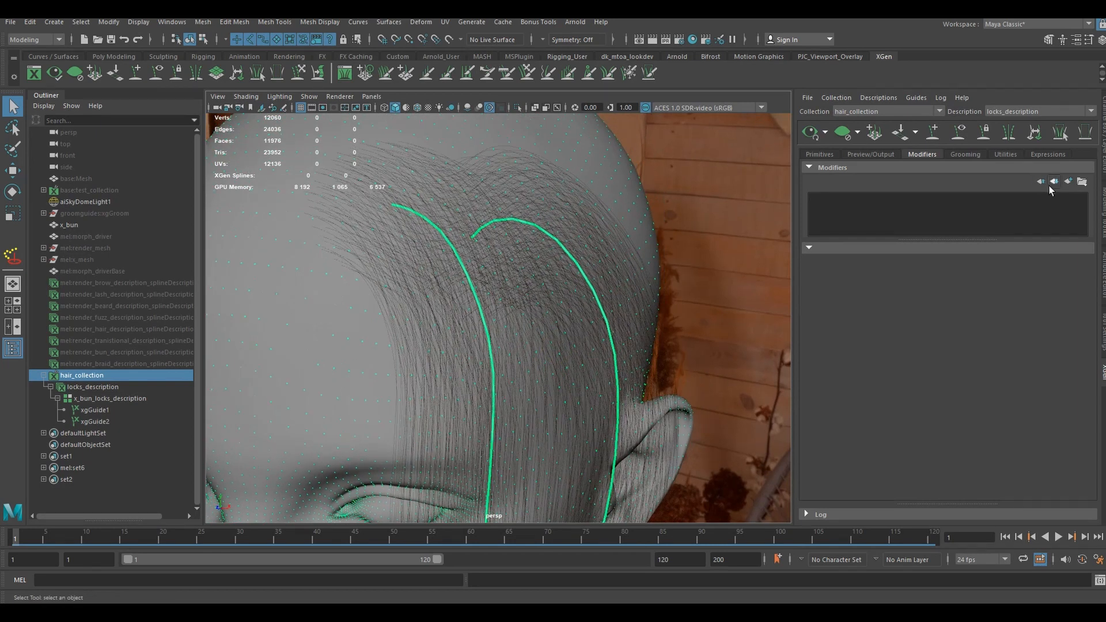
{"action": "left_click", "coordinate": [1069, 181]}
{"action": "left_click_drag", "start_coordinate": [978, 173], "coordinate": [946, 165]}
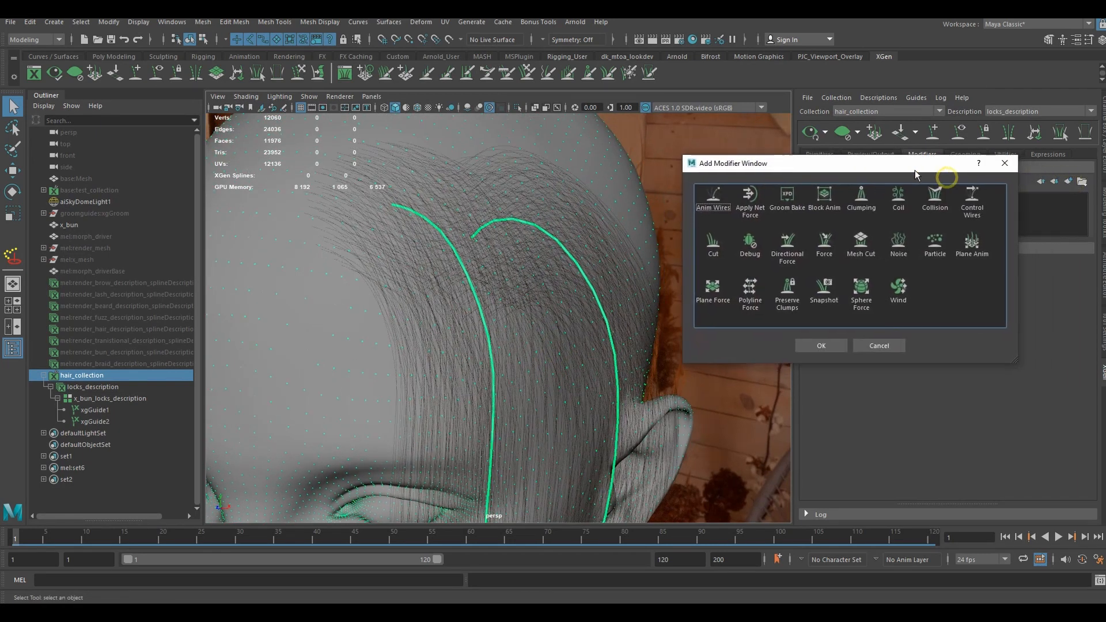
{"action": "left_click", "coordinate": [862, 199]}
{"action": "left_click", "coordinate": [824, 345]}
- Set up the clumping maps of Clumping1 using the guides as clump points and save the maps
{"action": "scroll", "coordinate": [950, 414], "scroll_direction": "down", "scroll_amount": 3}
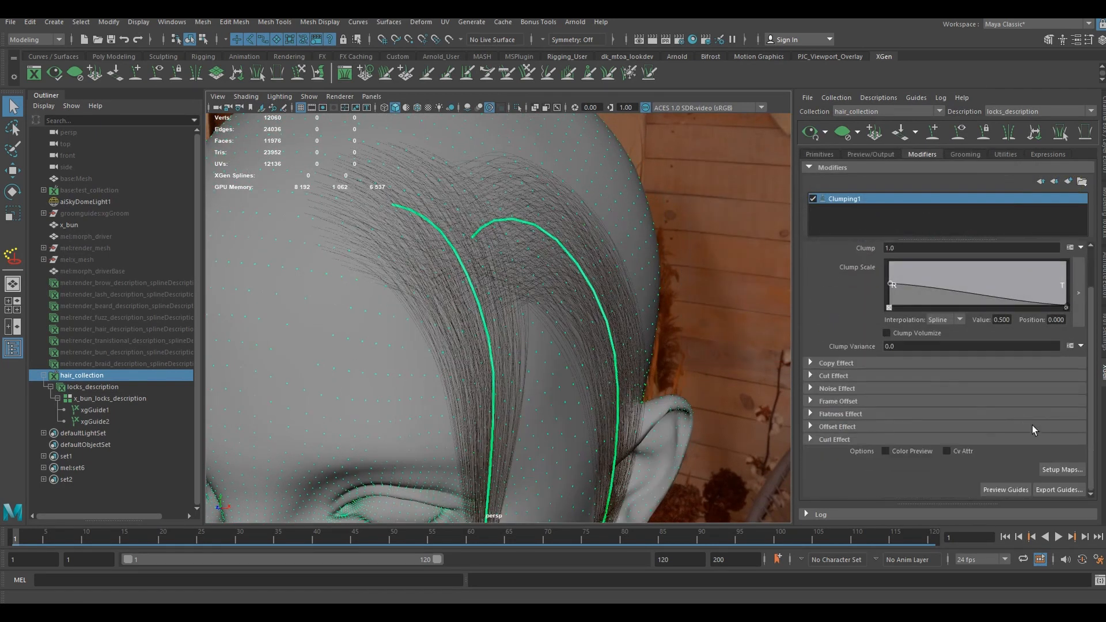
{"action": "scroll", "coordinate": [486, 398], "scroll_direction": "down", "scroll_amount": 6}
{"action": "middle_click_drag", "start_coordinate": [547, 414], "coordinate": [544, 398], "text": "alt"}
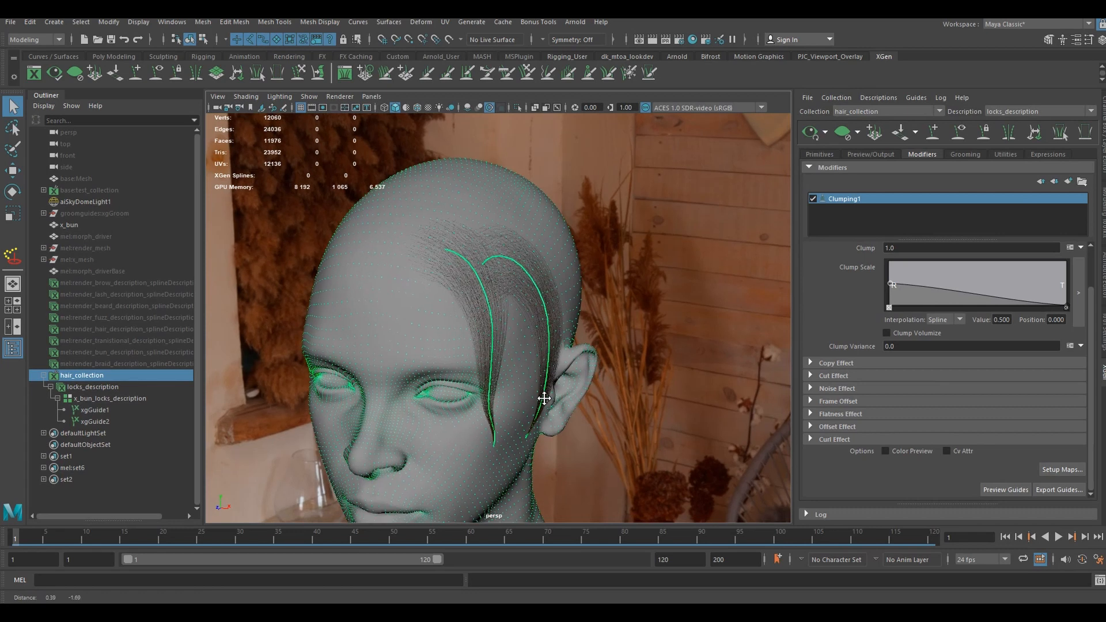
{"action": "left_click", "coordinate": [1063, 470]}
{"action": "left_click_drag", "start_coordinate": [530, 161], "coordinate": [602, 157]}
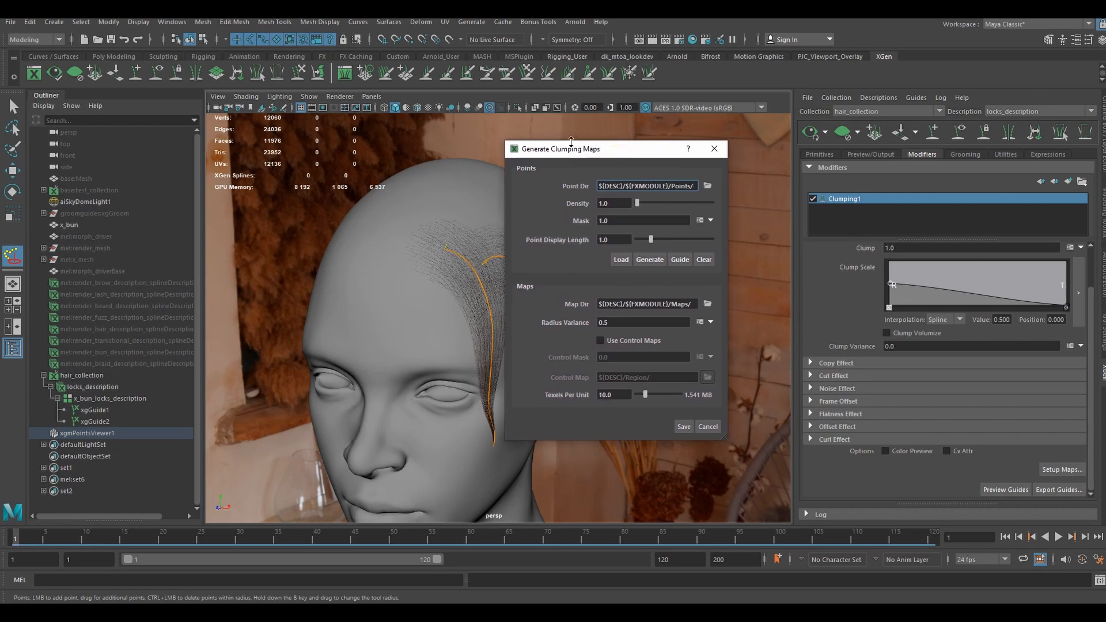
{"action": "left_click", "coordinate": [678, 260]}
{"action": "left_click", "coordinate": [685, 428]}
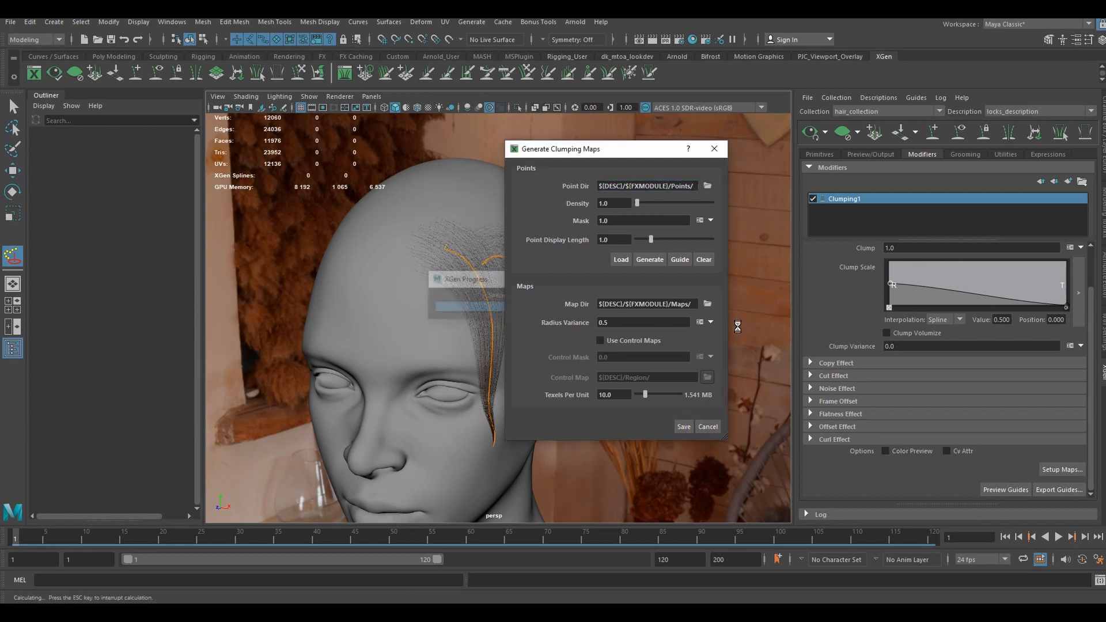
- Lower the clump scale ramp's root value to about 0.169 and add a point near the root with value 0.065 at position 0.035
{"action": "scroll", "coordinate": [549, 326], "scroll_direction": "up", "scroll_amount": 3}
{"action": "scroll", "coordinate": [544, 331], "scroll_direction": "up", "scroll_amount": 2}
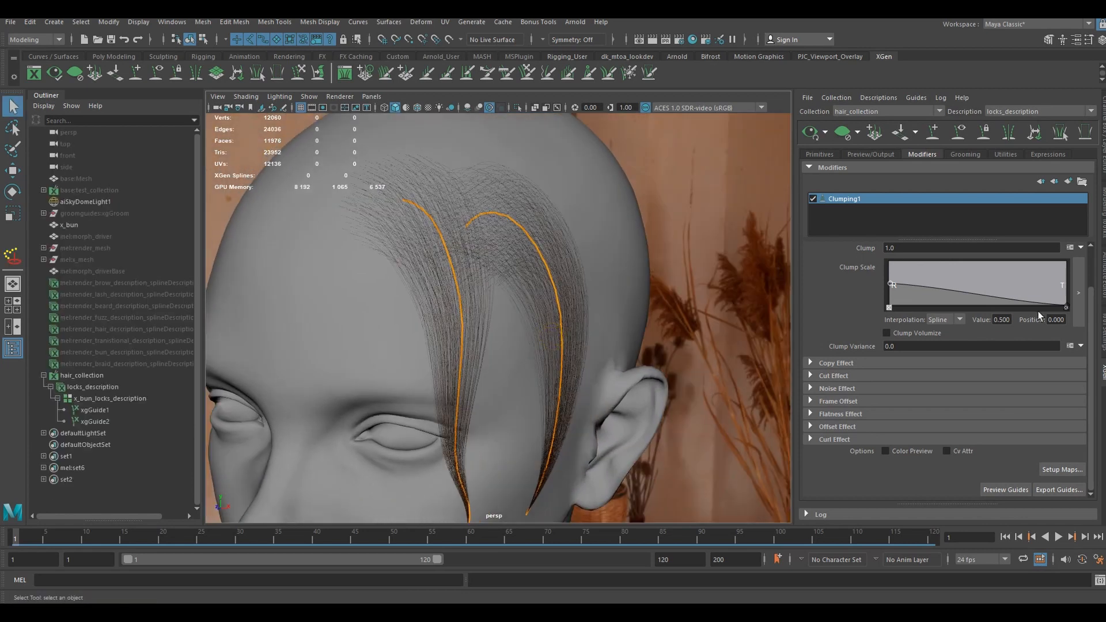
{"action": "left_click", "coordinate": [1078, 293]}
{"action": "left_click_drag", "start_coordinate": [538, 242], "coordinate": [761, 228]}
{"action": "left_click_drag", "start_coordinate": [600, 283], "coordinate": [601, 311]}
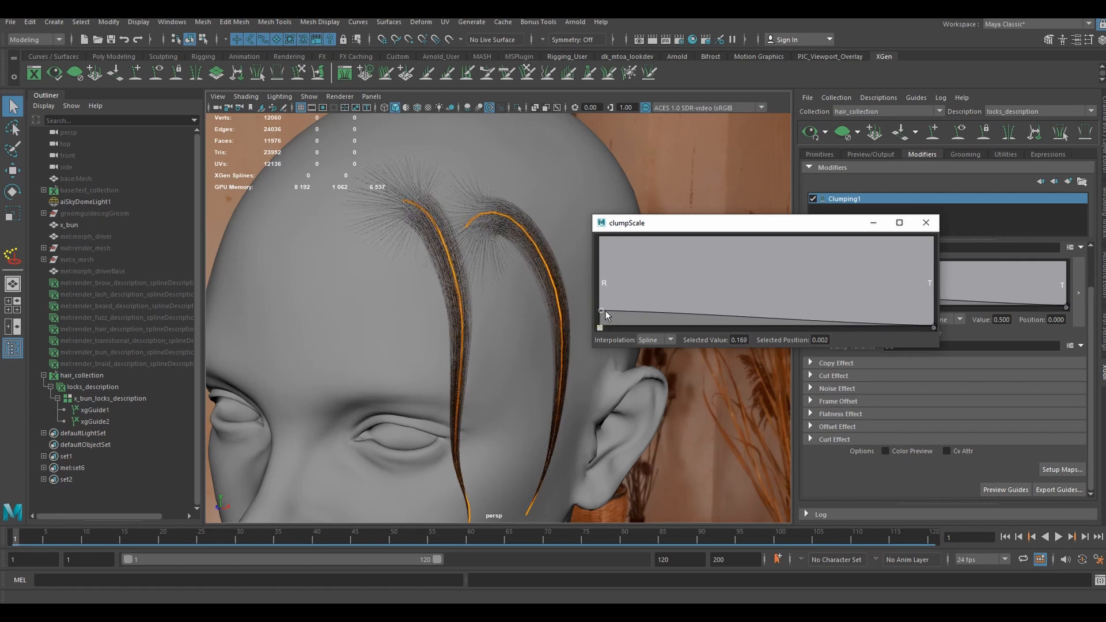
{"action": "left_click", "coordinate": [609, 316]}
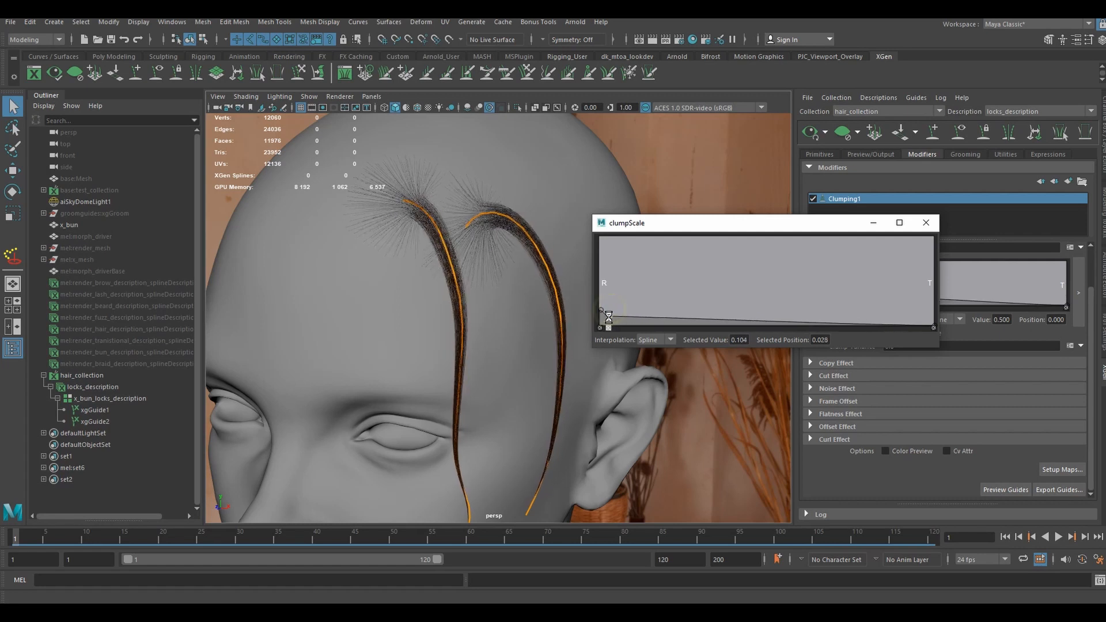
{"action": "left_click_drag", "start_coordinate": [608, 317], "coordinate": [612, 325]}
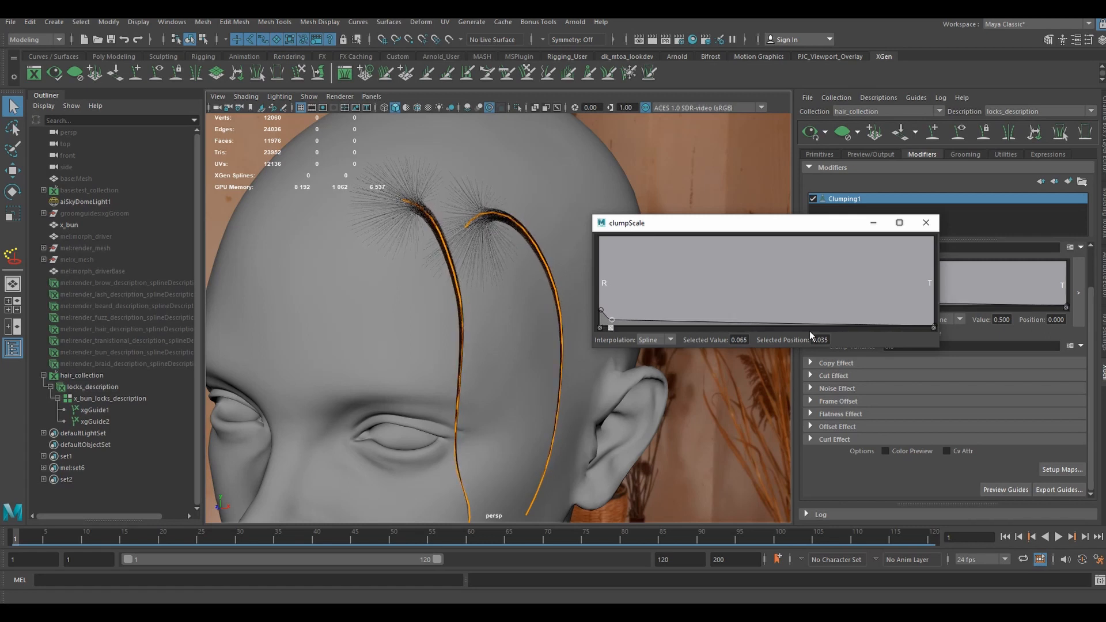
- Raise the clump scale ramp's tip value to about 0.039 and lower the point near the root to about 0.045
{"action": "left_click", "coordinate": [933, 326]}
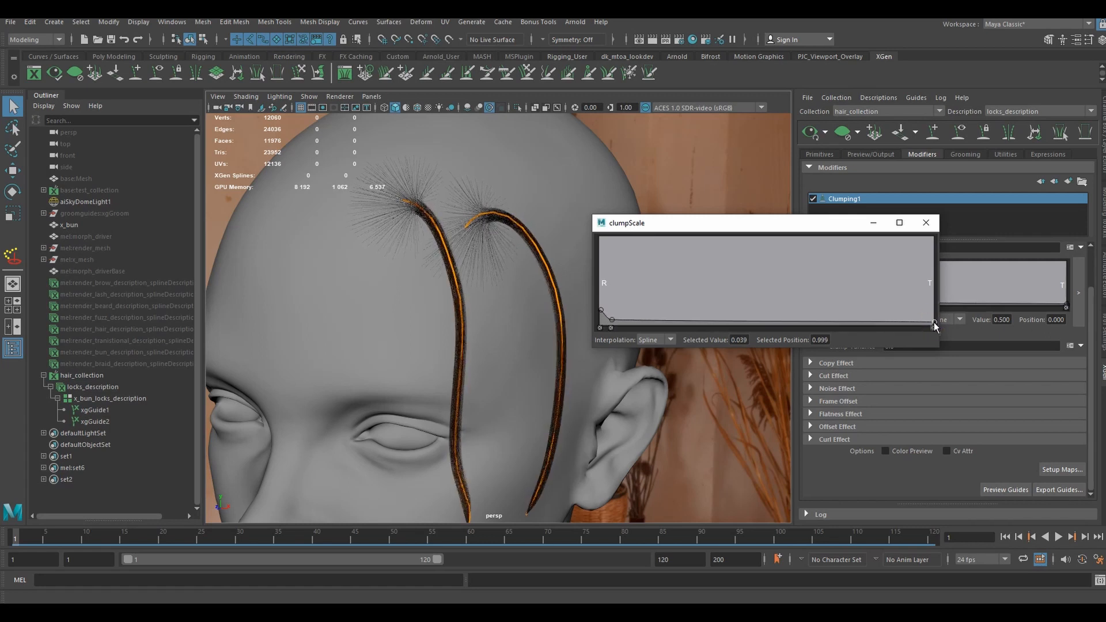
{"action": "left_click_drag", "start_coordinate": [611, 320], "coordinate": [611, 324]}
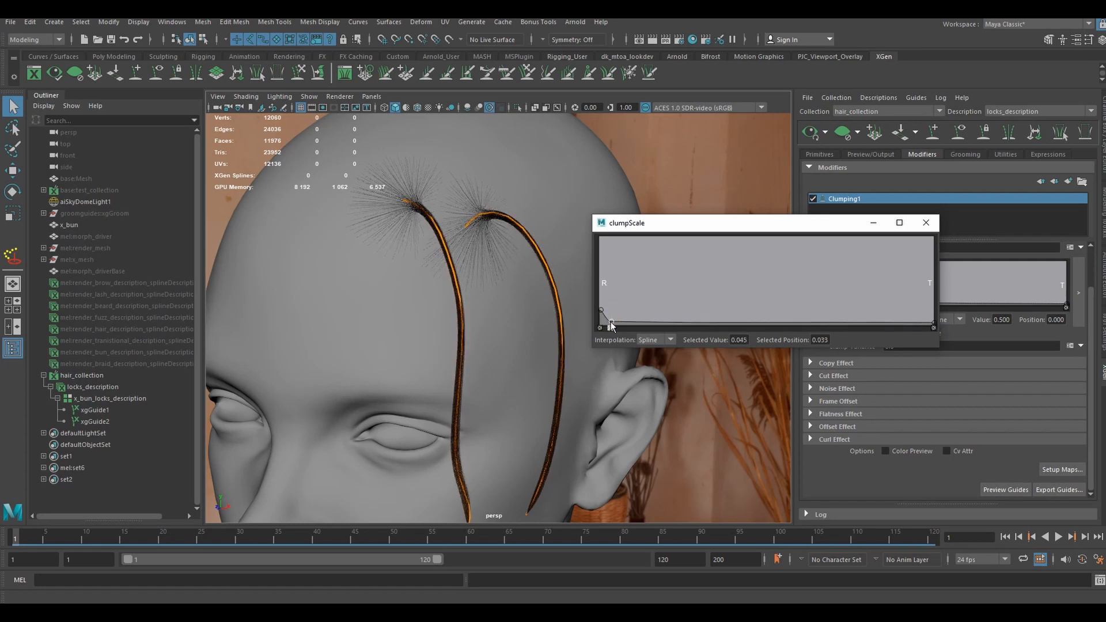
{"action": "left_click", "coordinate": [925, 229]}
{"action": "left_click_drag", "start_coordinate": [468, 243], "coordinate": [503, 264], "text": "alt"}
- Replace the Clumping1 mask with the expression "$percentStray=100; #0,100" followed by "rand() < $percentStray/100.0? 1:0" and accept it
{"action": "scroll", "coordinate": [868, 310], "scroll_direction": "up", "scroll_amount": 2}
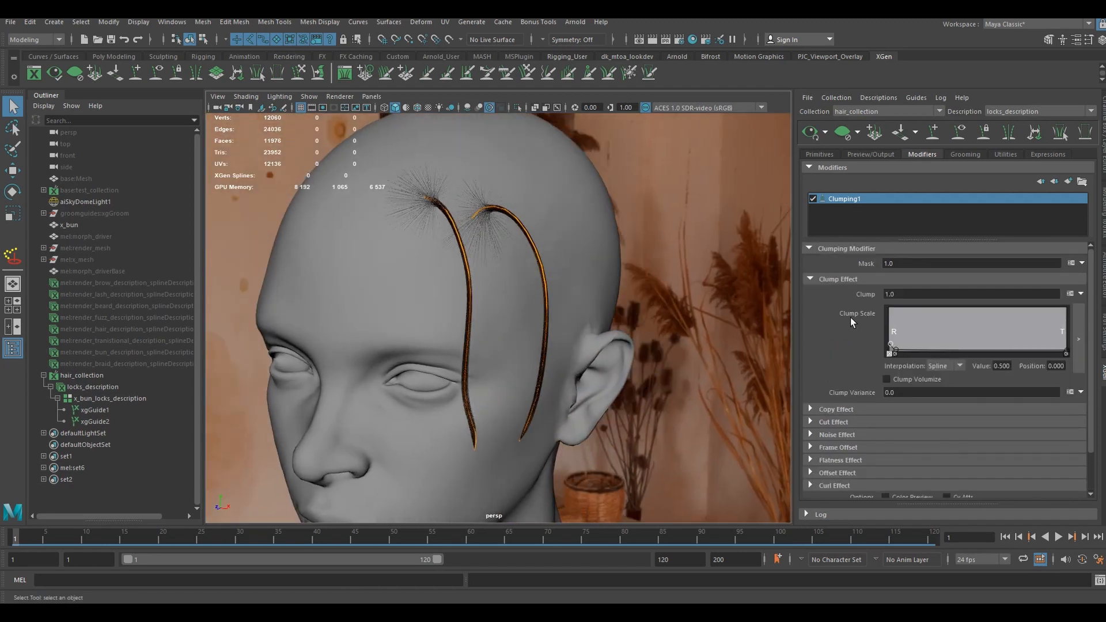
{"action": "left_click", "coordinate": [1071, 264]}
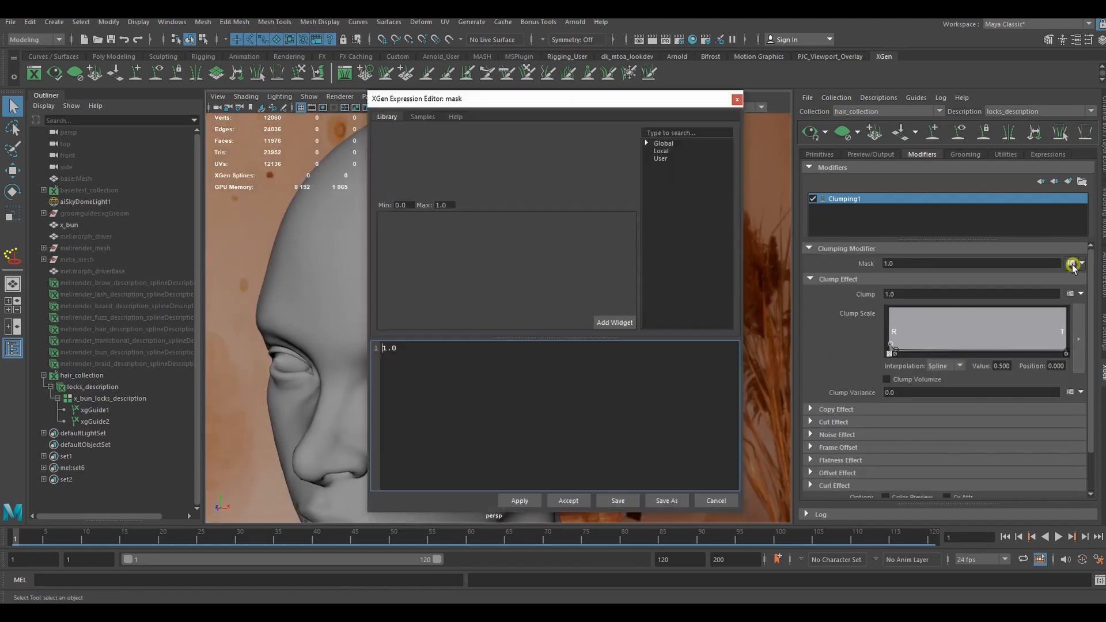
{"action": "left_click", "coordinate": [482, 405]}
{"action": "key", "text": "ctrl+a"}
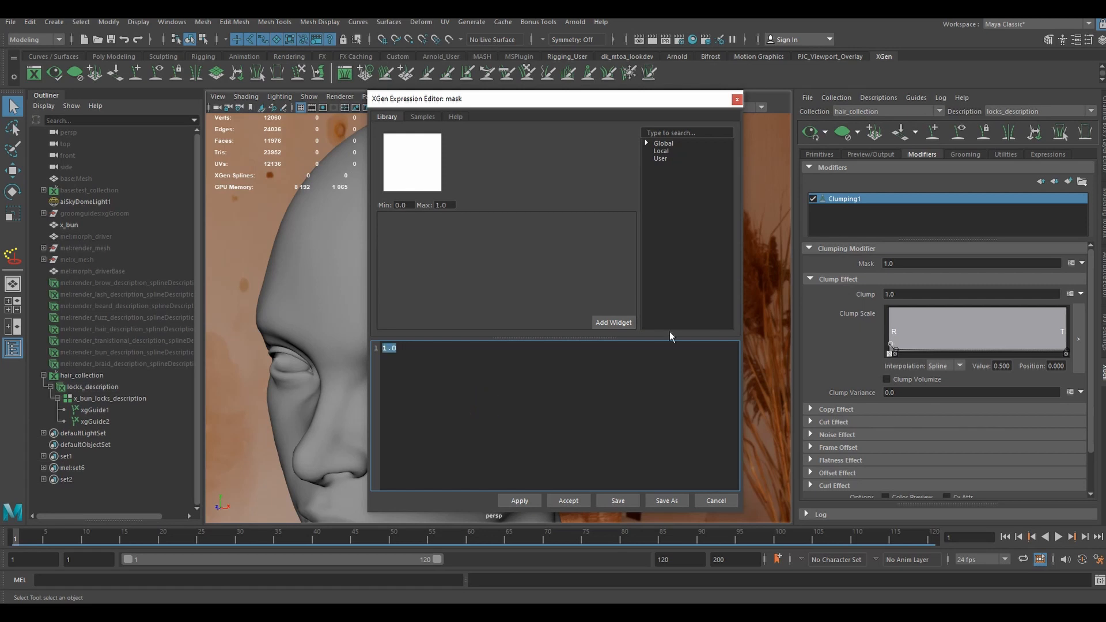
{"action": "key", "text": "BackSpace"}
{"action": "type", "text": "s"}
{"action": "key", "text": "BackSpace"}
{"action": "type", "text": "$percentStray=100; #0,100"}
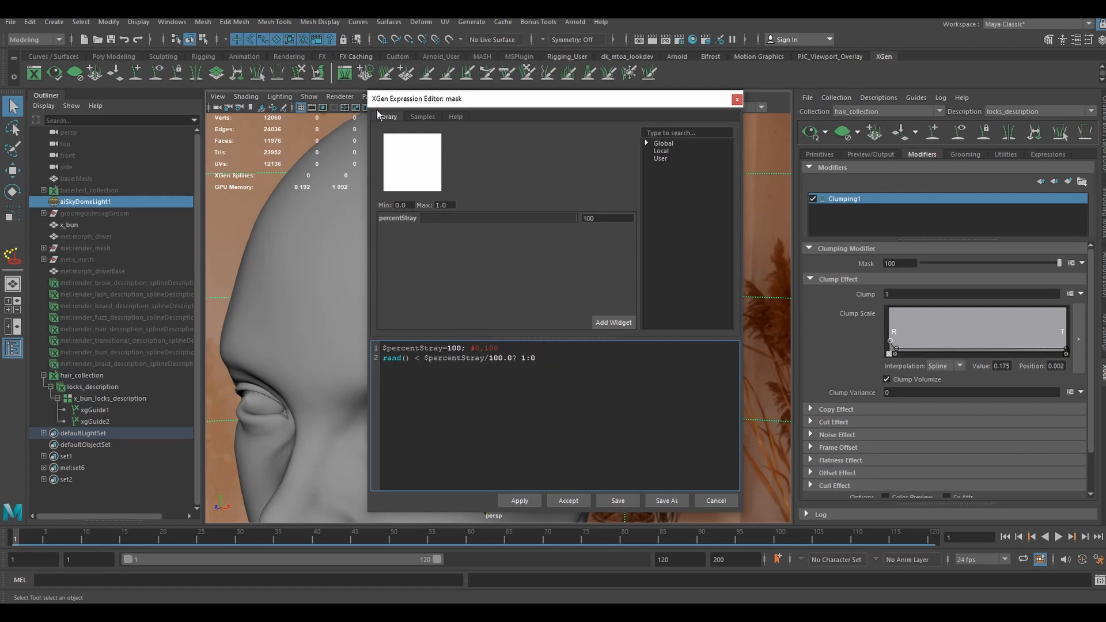
{"action": "left_click_drag", "start_coordinate": [547, 104], "coordinate": [563, 99]}
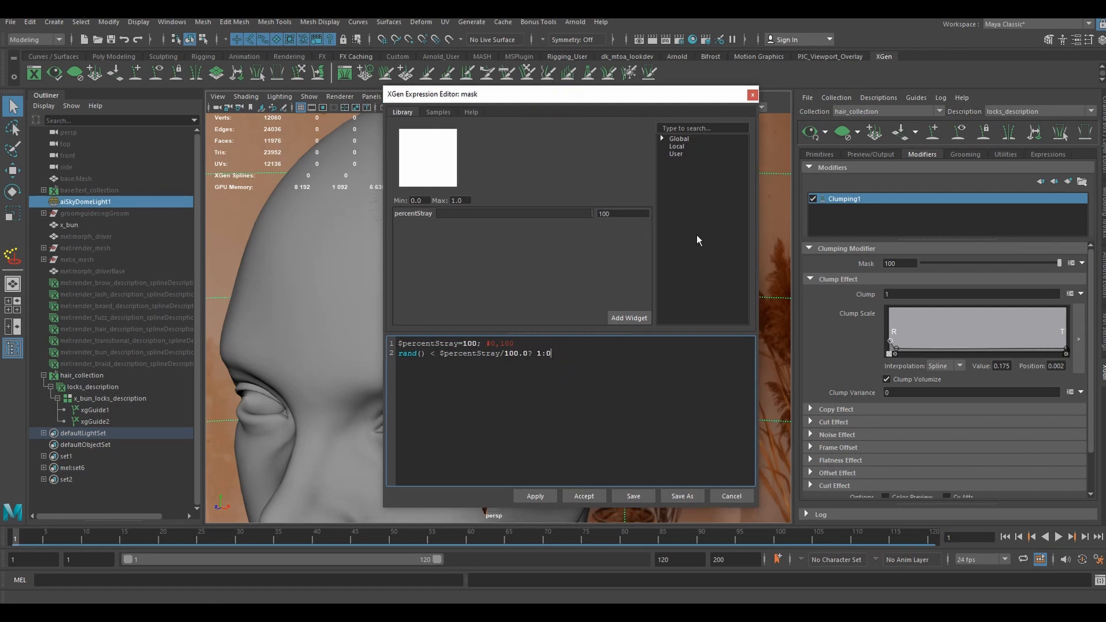
{"action": "left_click", "coordinate": [584, 496]}
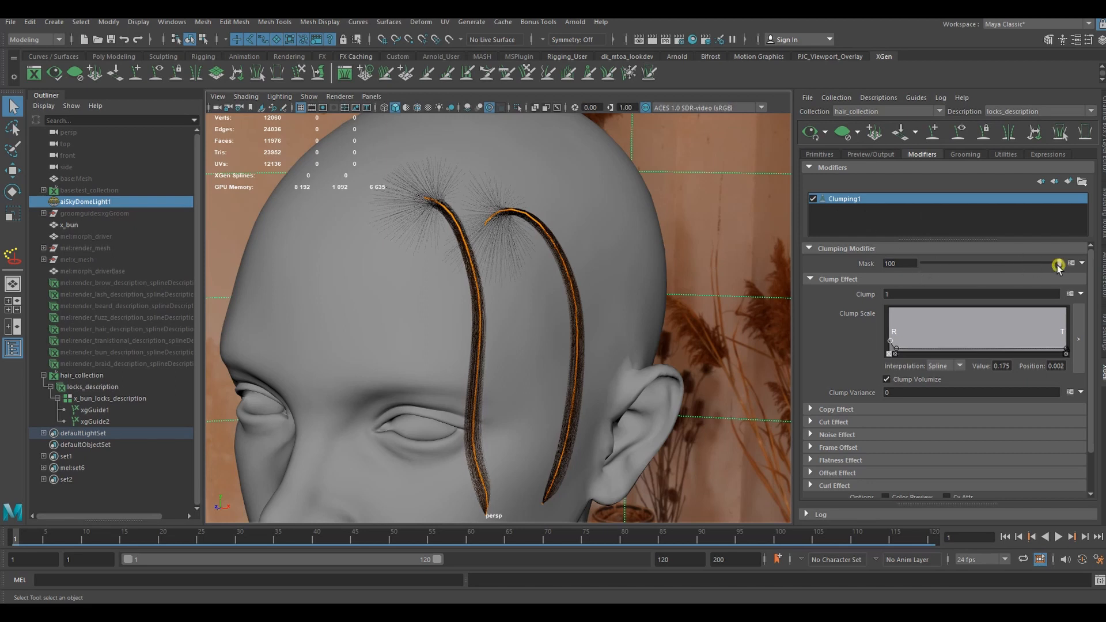
- Try a mask value of 36 on the Clumping1 modifier and return it to 100
{"action": "left_click_drag", "start_coordinate": [1062, 266], "coordinate": [972, 266]}
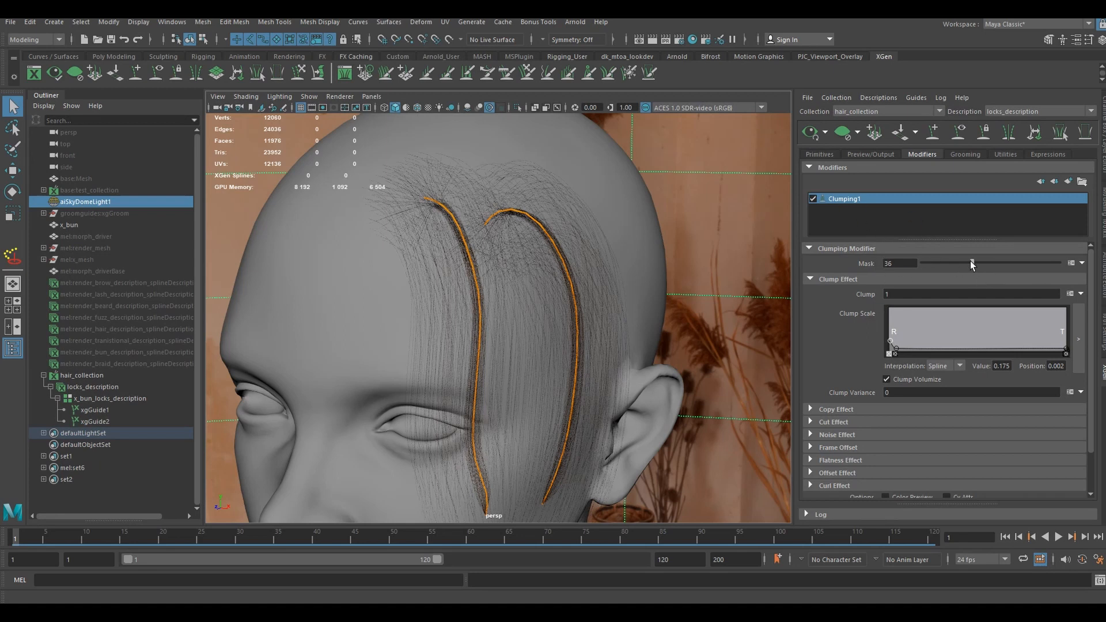
{"action": "left_click", "coordinate": [906, 263]}
{"action": "type", "text": "100"}
{"action": "key", "text": "Return"}
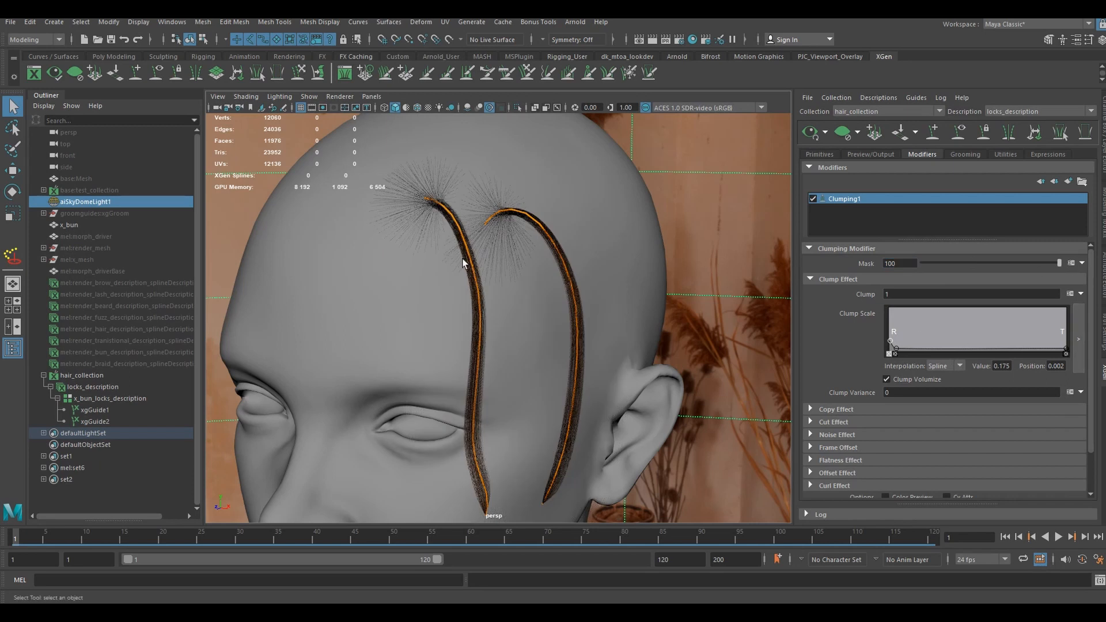
- Check the near-root point of the Clumping1 clump scale ramp in the enlarged graph and compare the locks with Clump Volumize off and on
{"action": "left_click", "coordinate": [1077, 341]}
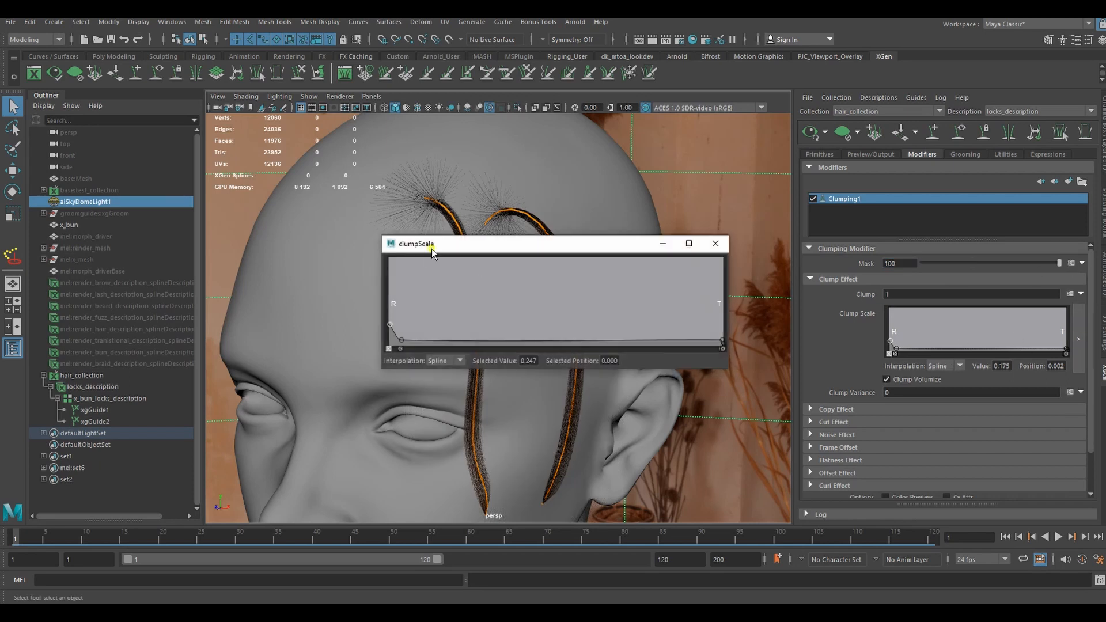
{"action": "left_click_drag", "start_coordinate": [432, 250], "coordinate": [453, 237]}
{"action": "left_click", "coordinate": [422, 329]}
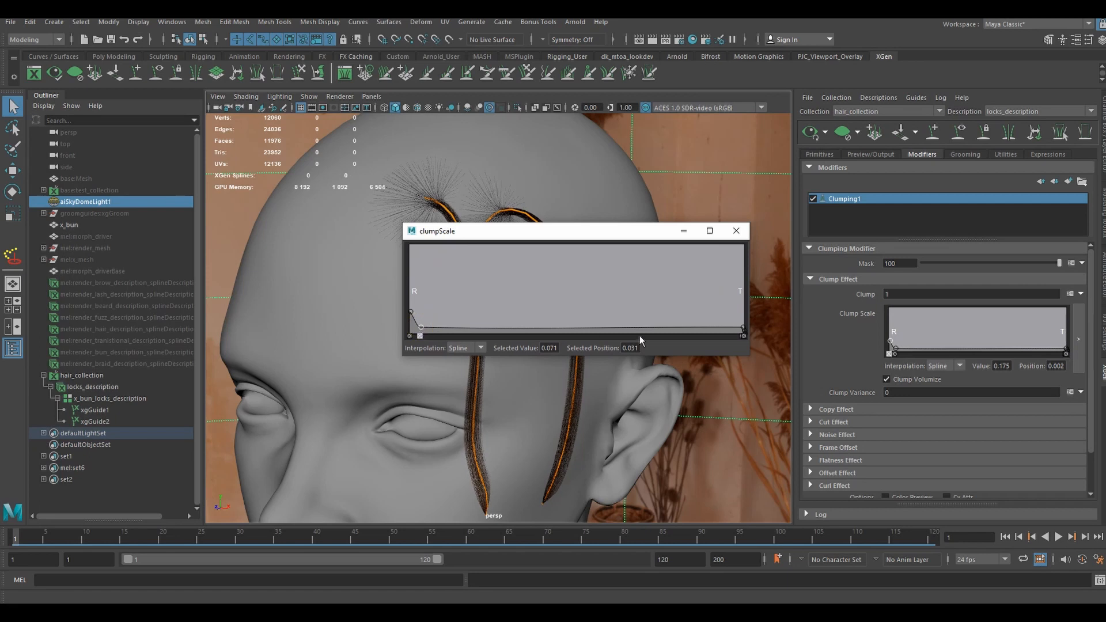
{"action": "left_click", "coordinate": [736, 230]}
{"action": "left_click", "coordinate": [901, 380]}
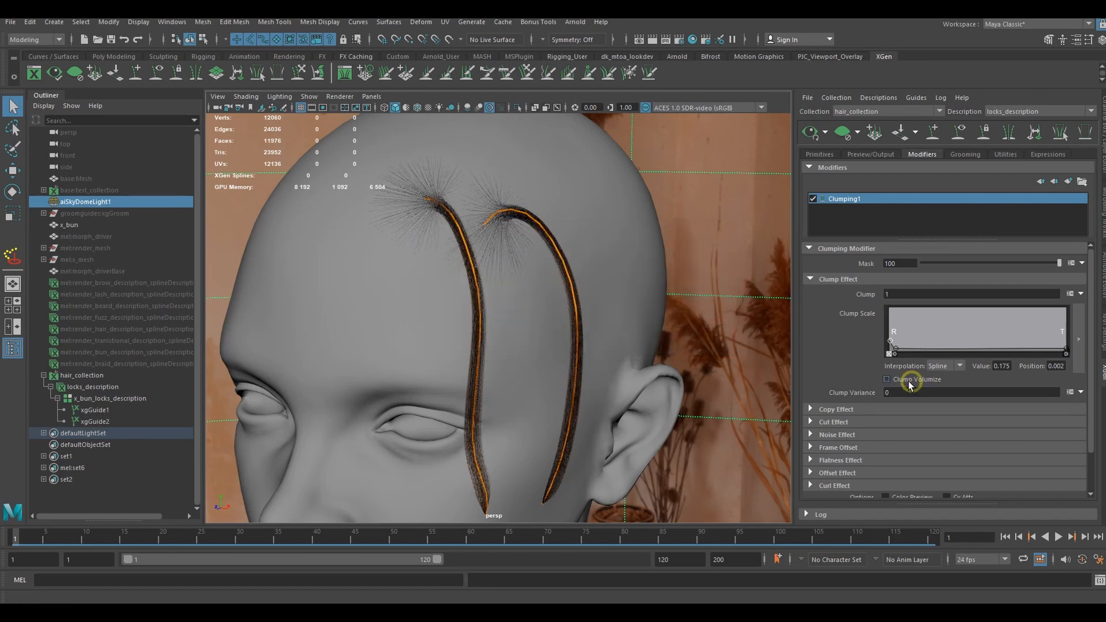
{"action": "left_click", "coordinate": [902, 380]}
- Set the Clumping1 Copy effect to 0.1 and raise its copy scale ramp's root value to about 0.776
{"action": "scroll", "coordinate": [869, 434], "scroll_direction": "down", "scroll_amount": 2}
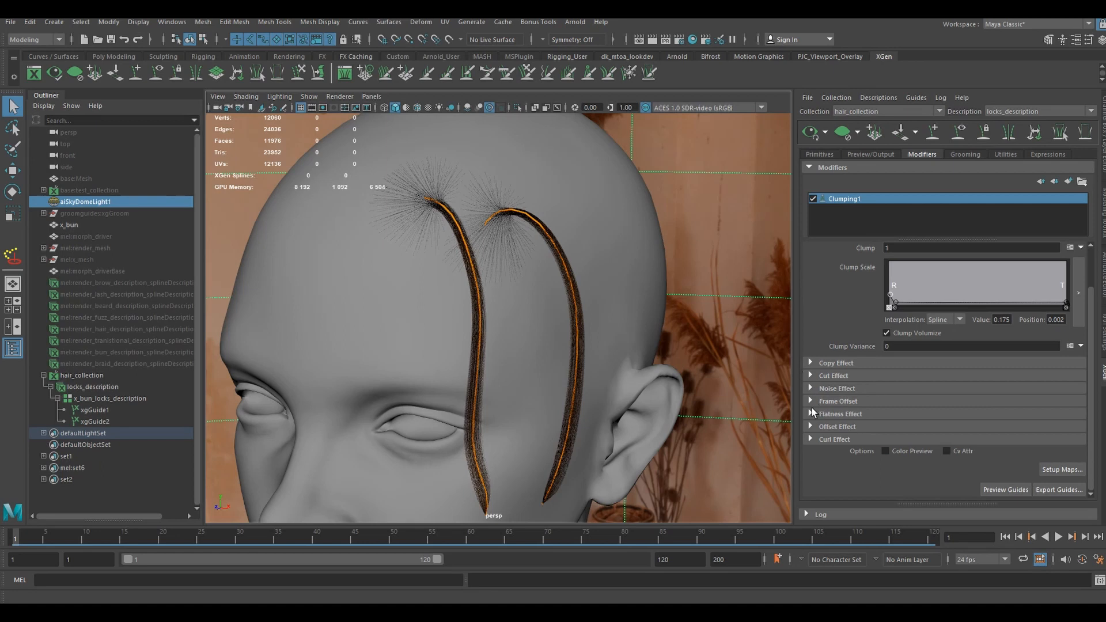
{"action": "left_click", "coordinate": [810, 363]}
{"action": "left_click", "coordinate": [903, 378]}
{"action": "type", "text": "."}
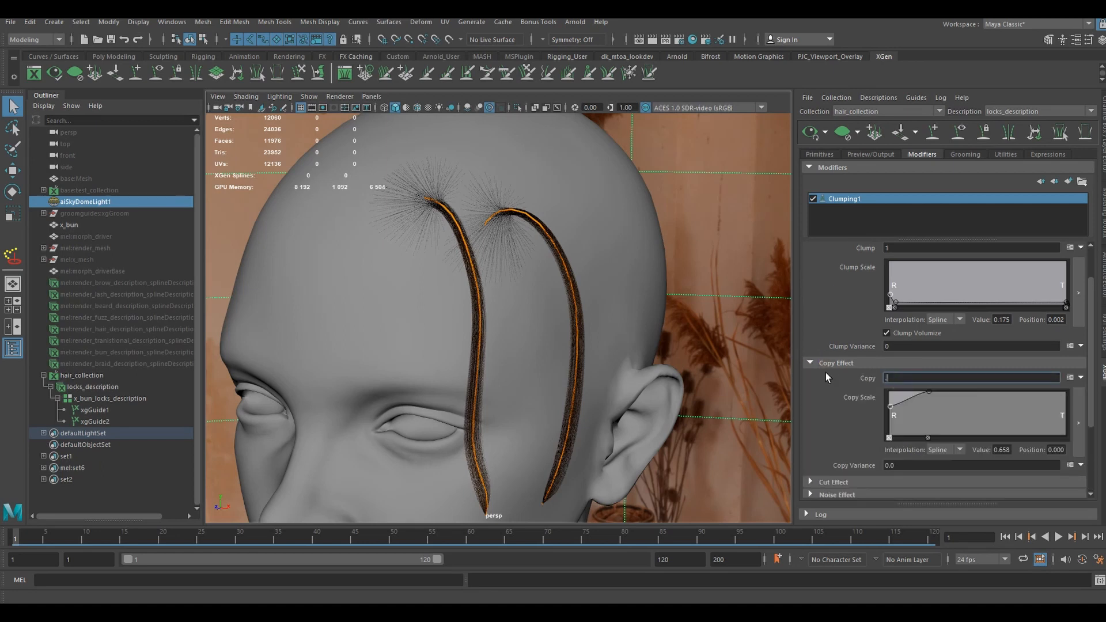
{"action": "type", "text": "1"}
{"action": "key", "text": "Return"}
{"action": "left_click_drag", "start_coordinate": [888, 405], "coordinate": [888, 400]}
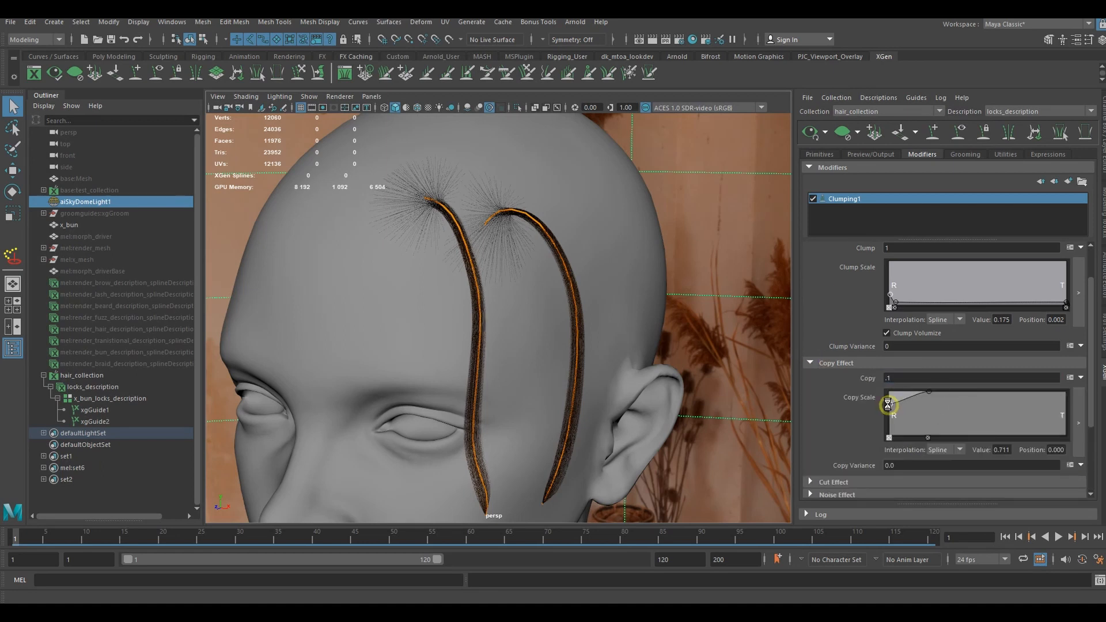
- Set the Clumping1 Offset effect to 0.5
{"action": "scroll", "coordinate": [811, 403], "scroll_direction": "down", "scroll_amount": 4}
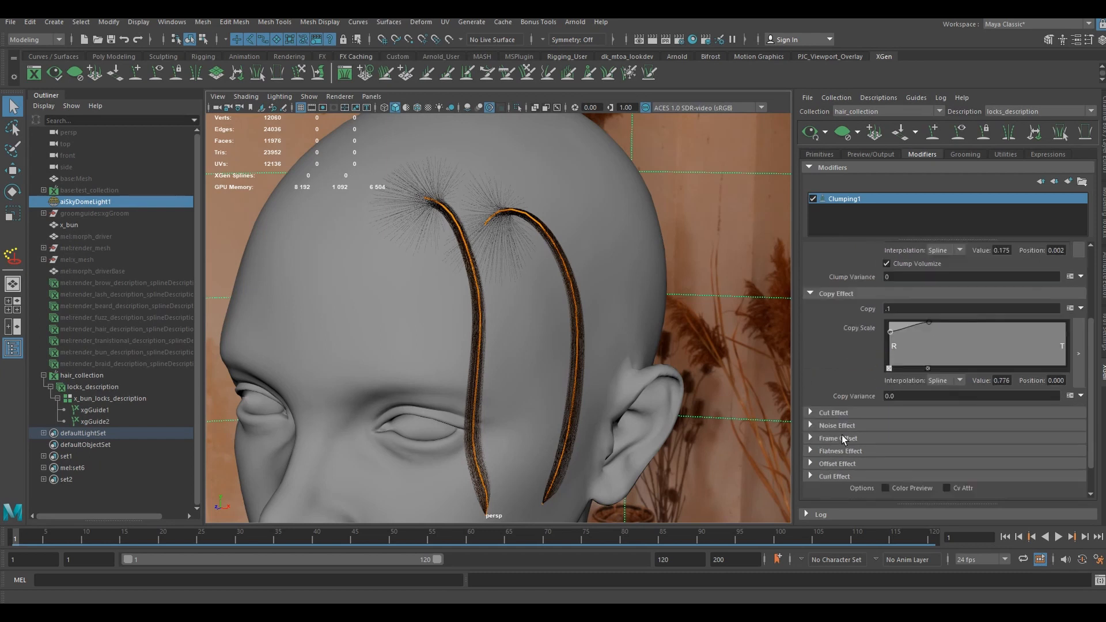
{"action": "left_click", "coordinate": [811, 429]}
{"action": "scroll", "coordinate": [811, 433], "scroll_direction": "down", "scroll_amount": 3}
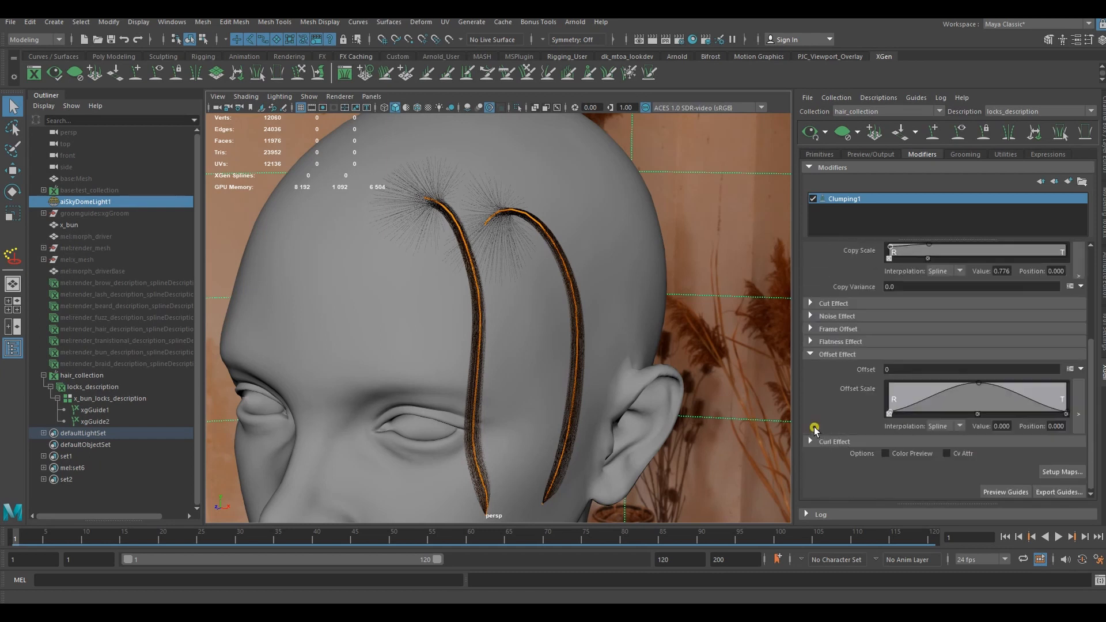
{"action": "type", "text": ".5"}
{"action": "key", "text": "Return"}
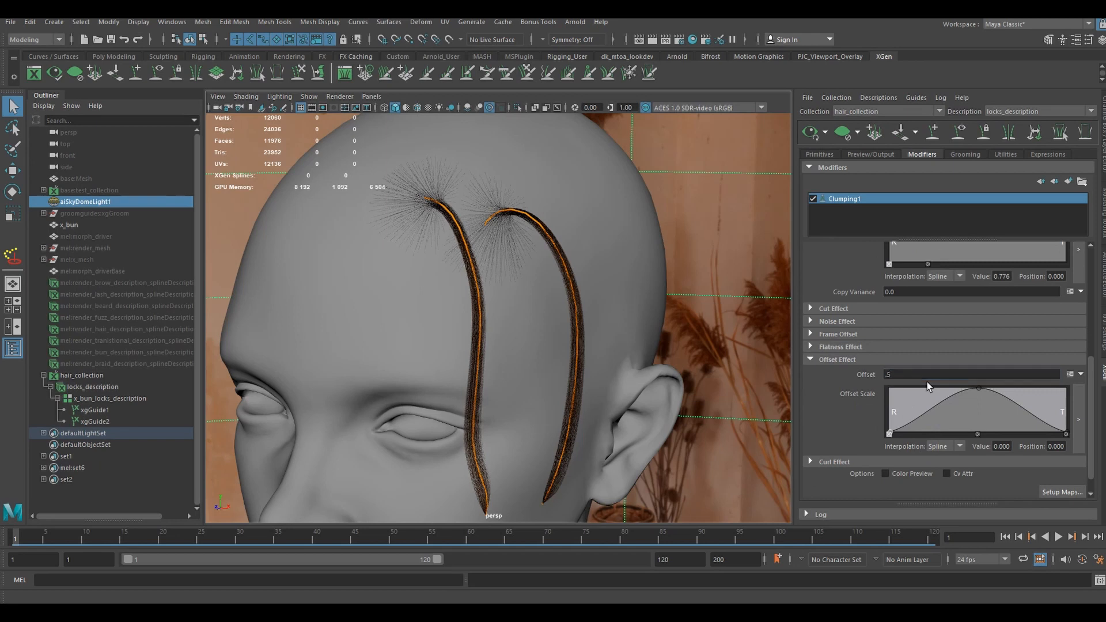
- Examine how the offset locks follow their guides from the side and front of the head
{"action": "scroll", "coordinate": [503, 339], "scroll_direction": "up", "scroll_amount": 2}
{"action": "left_click_drag", "start_coordinate": [563, 330], "coordinate": [531, 390], "text": "alt"}
{"action": "middle_click_drag", "start_coordinate": [531, 390], "coordinate": [548, 313], "text": "alt"}
{"action": "scroll", "coordinate": [548, 313], "scroll_direction": "down", "scroll_amount": 2}
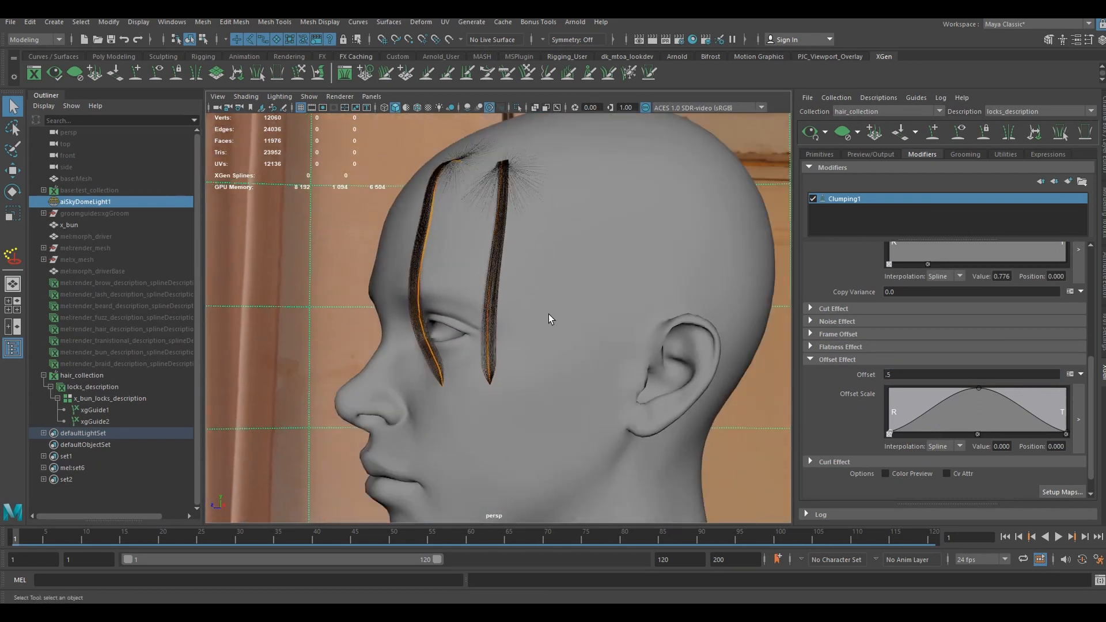
{"action": "left_click_drag", "start_coordinate": [548, 314], "coordinate": [612, 322], "text": "alt"}
{"action": "scroll", "coordinate": [612, 322], "scroll_direction": "down", "scroll_amount": 1}
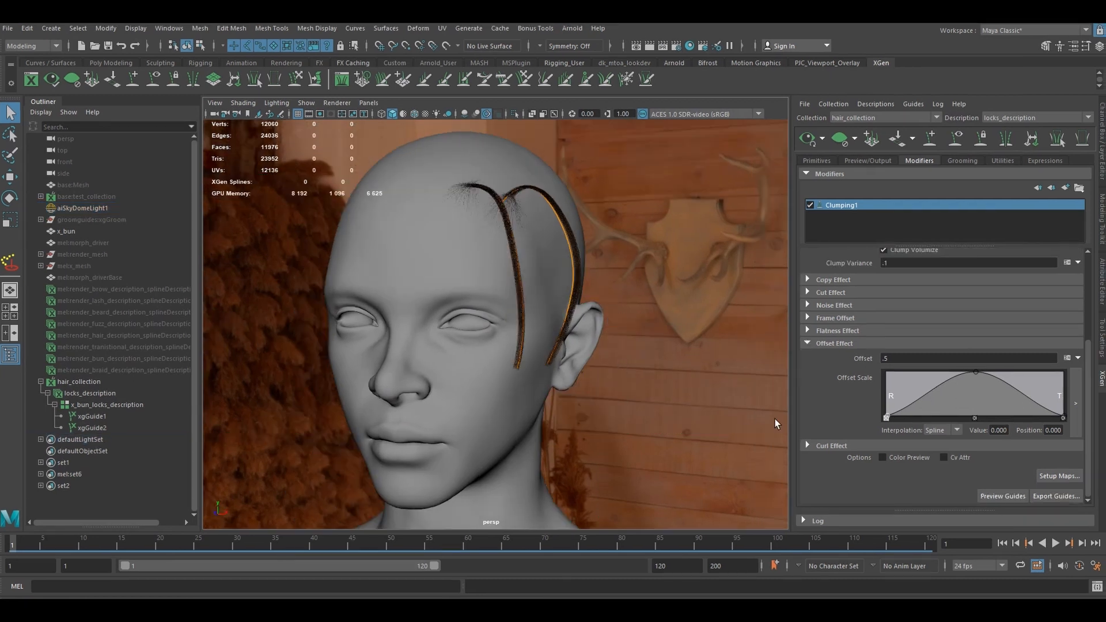
{"action": "left_click_drag", "start_coordinate": [607, 314], "coordinate": [644, 338], "text": "alt"}
- Turn off Clump Volumize on the Clumping1 modifier
{"action": "scroll", "coordinate": [650, 339], "scroll_direction": "up", "scroll_amount": 2}
{"action": "scroll", "coordinate": [951, 340], "scroll_direction": "up", "scroll_amount": 1}
{"action": "scroll", "coordinate": [951, 340], "scroll_direction": "up", "scroll_amount": 1}
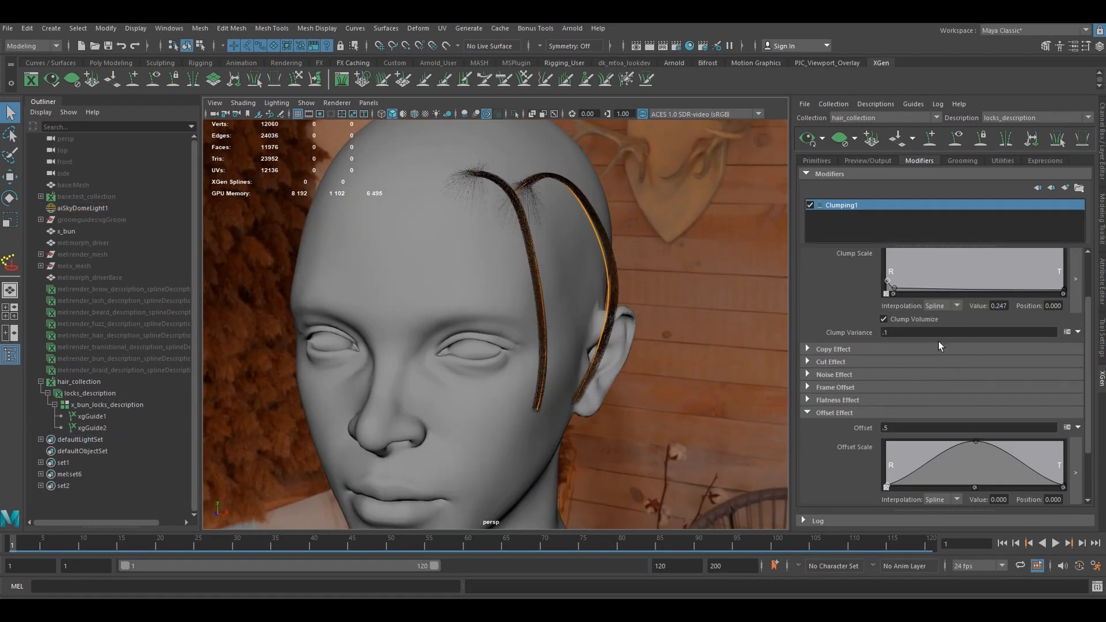
{"action": "left_click_drag", "start_coordinate": [663, 379], "coordinate": [588, 367], "text": "alt"}
{"action": "left_click", "coordinate": [899, 320]}
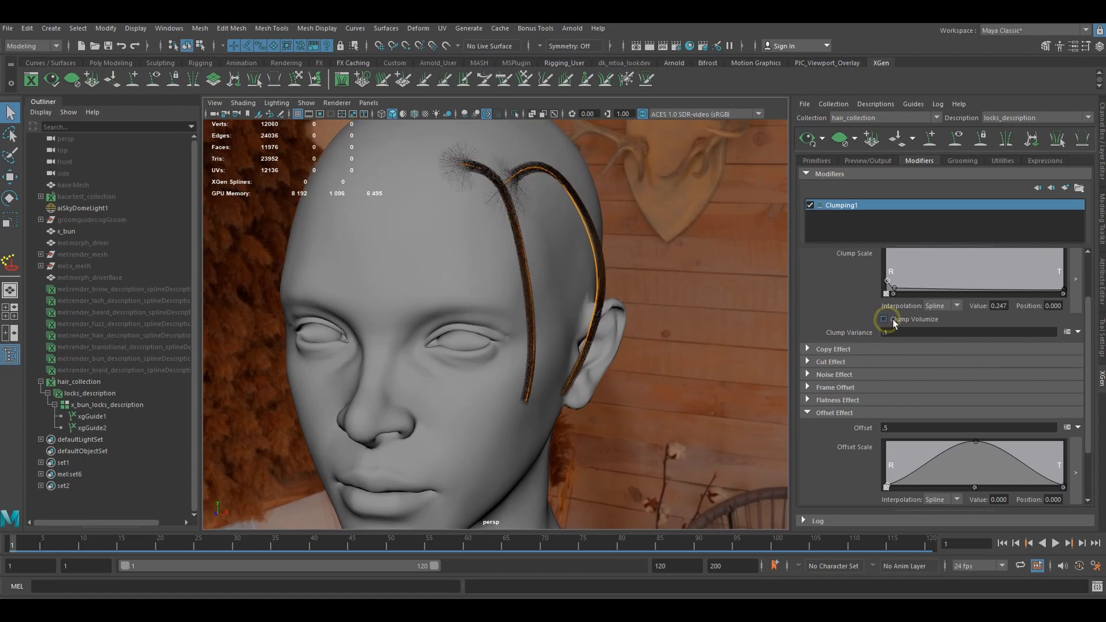
- Examine the shape and tips of both locks from the side, from above and at close range
{"action": "mouse_move", "coordinate": [609, 296]}
{"action": "left_mouse_down", "text": "alt"}
{"action": "mouse_move", "coordinate": [661, 316]}
{"action": "mouse_move", "coordinate": [499, 279]}
{"action": "mouse_move", "coordinate": [588, 289]}
{"action": "mouse_move", "coordinate": [590, 298]}
{"action": "left_mouse_up", "text": "alt"}
{"action": "right_click_drag", "start_coordinate": [590, 296], "coordinate": [566, 299], "text": "alt"}
{"action": "left_click_drag", "start_coordinate": [566, 299], "coordinate": [553, 302], "text": "alt"}
{"action": "right_click_drag", "start_coordinate": [553, 302], "coordinate": [556, 304], "text": "alt"}
{"action": "left_click_drag", "start_coordinate": [557, 308], "coordinate": [519, 288], "text": "alt"}
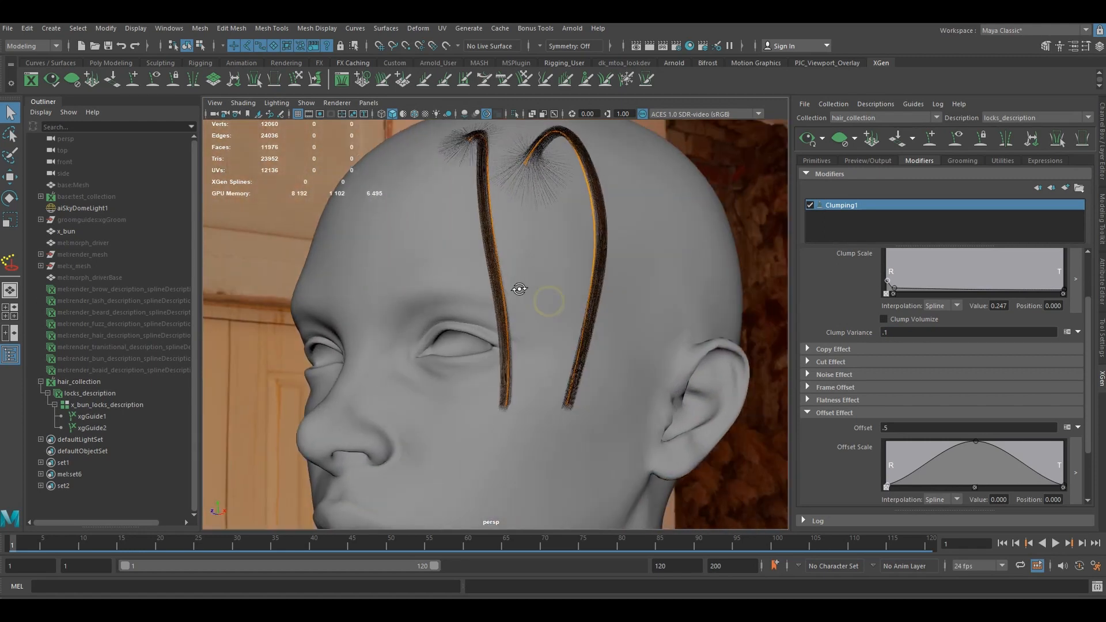
{"action": "right_click_drag", "start_coordinate": [518, 289], "coordinate": [521, 292], "text": "alt"}
{"action": "left_click_drag", "start_coordinate": [521, 292], "coordinate": [561, 340], "text": "alt"}
{"action": "right_click_drag", "start_coordinate": [560, 340], "coordinate": [553, 331], "text": "alt"}
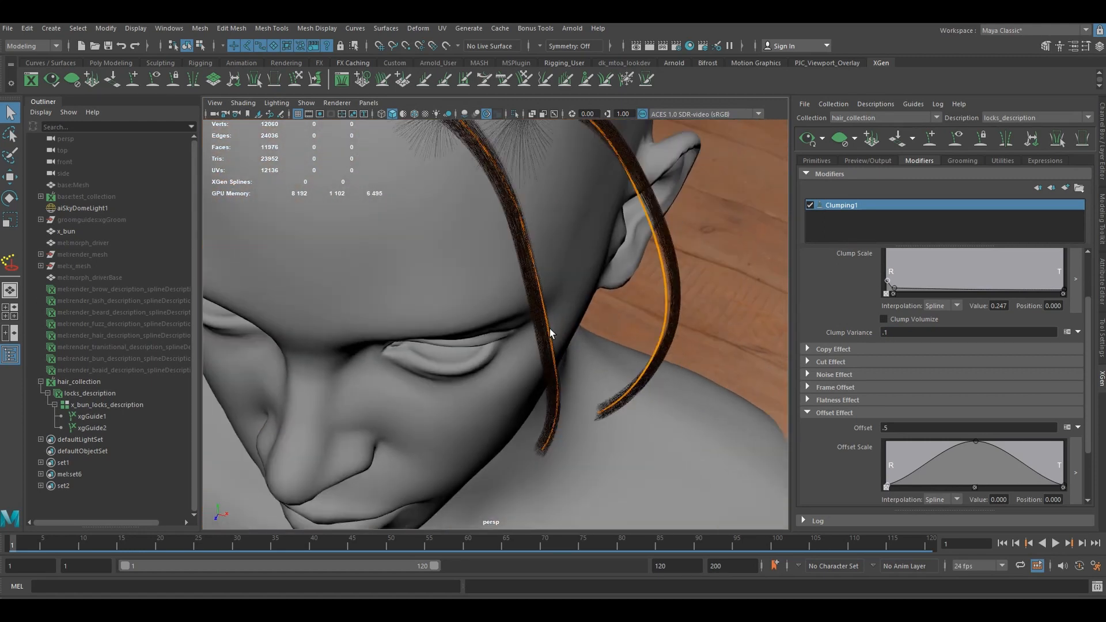
{"action": "left_click_drag", "start_coordinate": [553, 331], "coordinate": [520, 167], "text": "alt"}
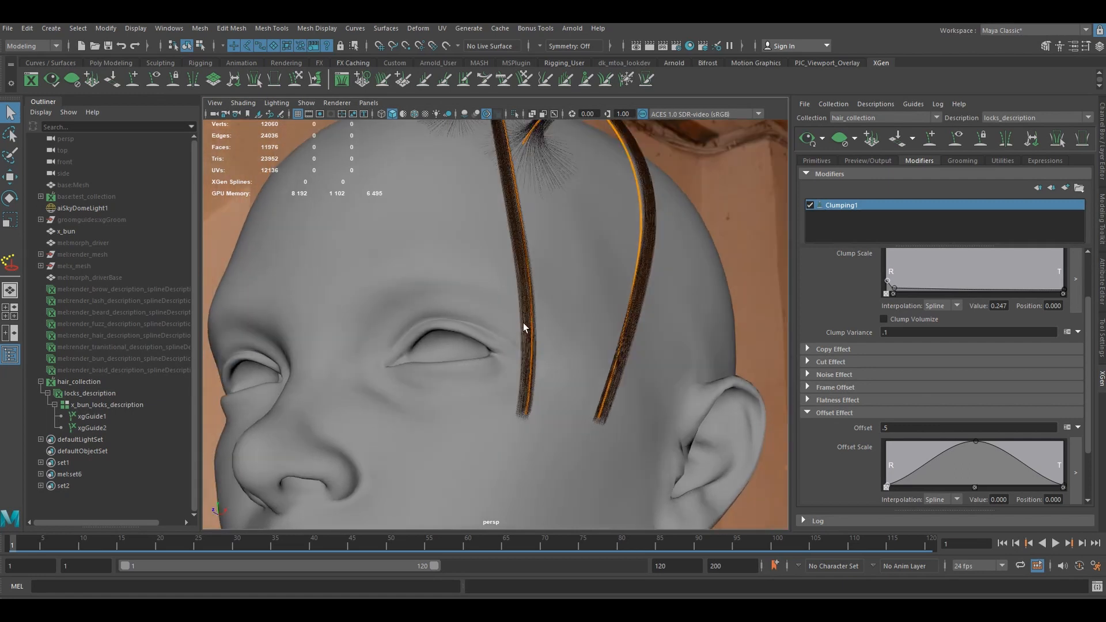
- Add a second Clumping modifier to the locks description
{"action": "left_click", "coordinate": [1065, 188]}
{"action": "left_click", "coordinate": [898, 229]}
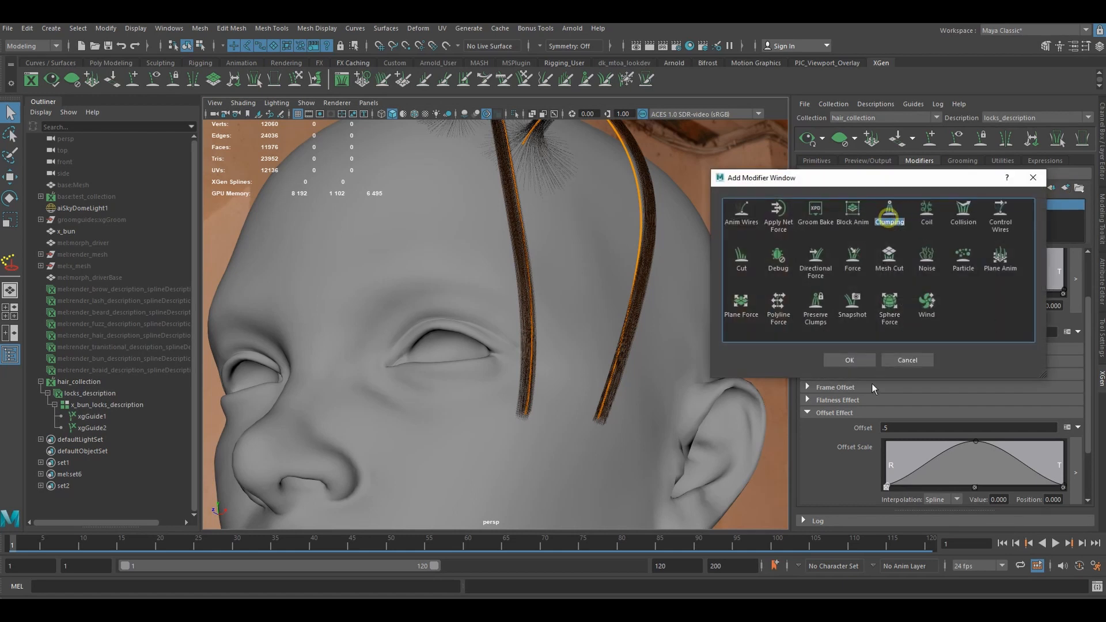
{"action": "left_click", "coordinate": [849, 360]}
- Generate Clumping2 points at density 2 and save its clumping maps, keeping the control maps from Clumping1
{"action": "scroll", "coordinate": [564, 354], "scroll_direction": "down", "scroll_amount": 5}
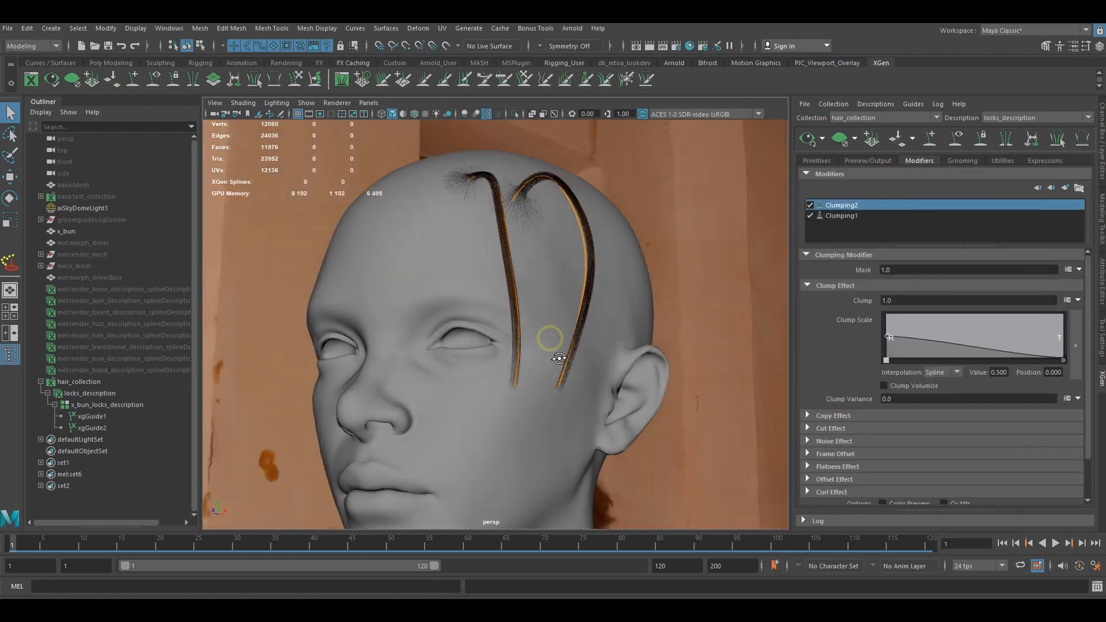
{"action": "scroll", "coordinate": [997, 415], "scroll_direction": "down", "scroll_amount": 2}
{"action": "left_click", "coordinate": [1058, 476]}
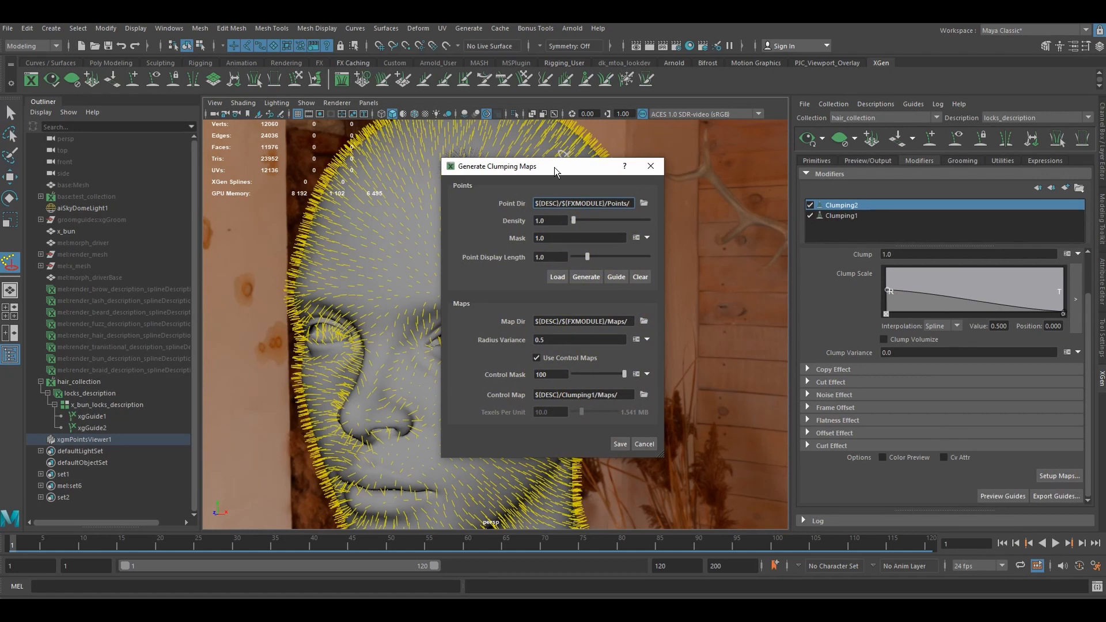
{"action": "left_click_drag", "start_coordinate": [562, 167], "coordinate": [690, 163]}
{"action": "double_click", "coordinate": [681, 218]}
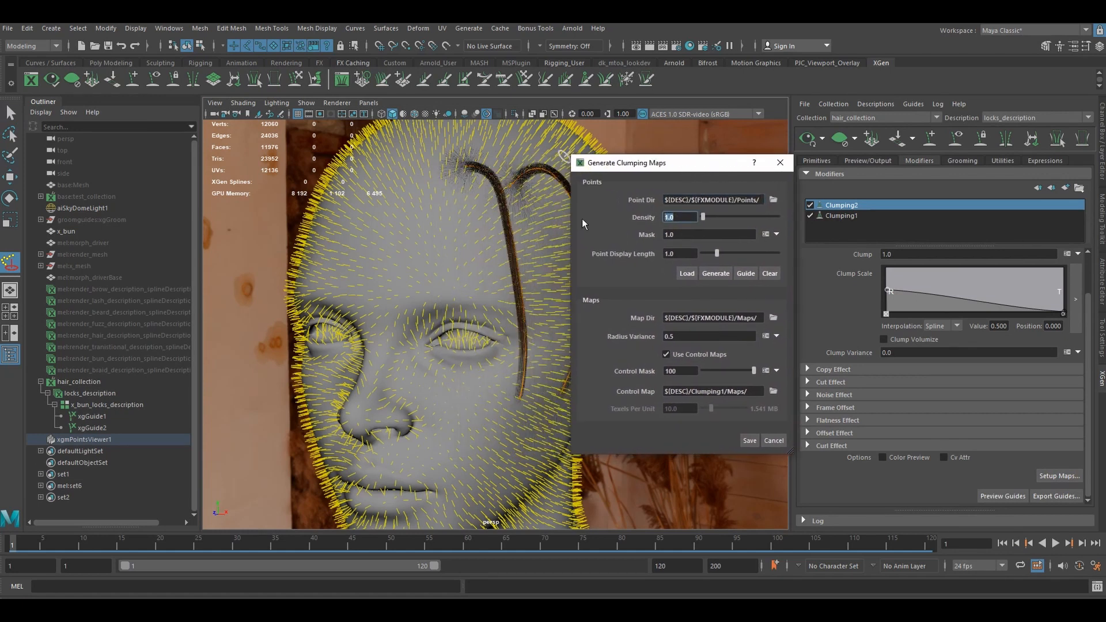
{"action": "type", "text": "2"}
{"action": "left_click", "coordinate": [717, 276]}
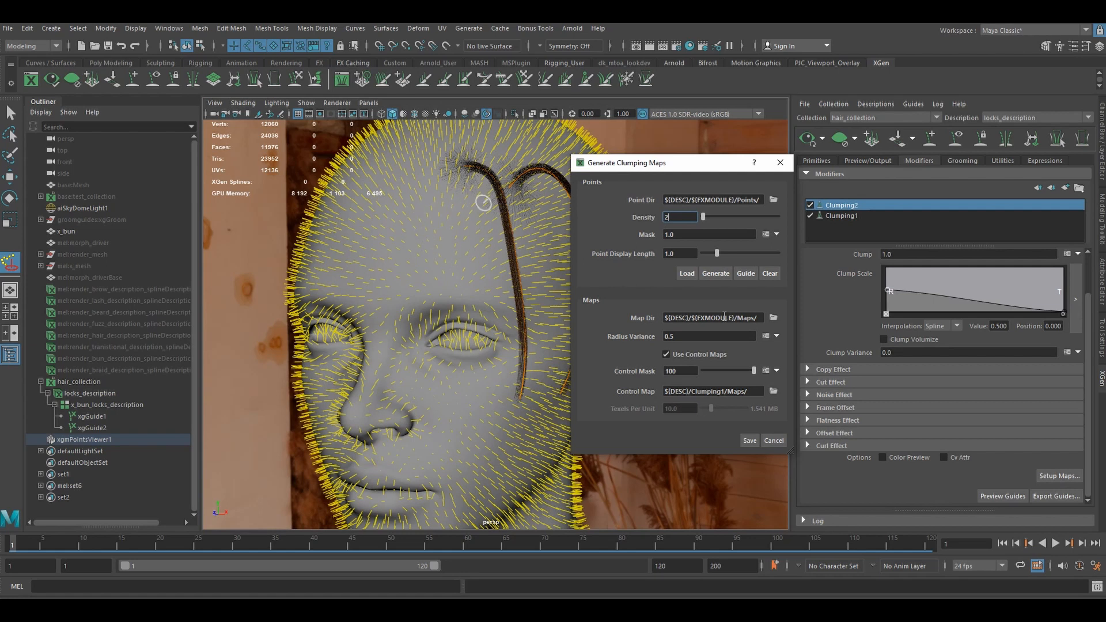
{"action": "left_click", "coordinate": [749, 440]}
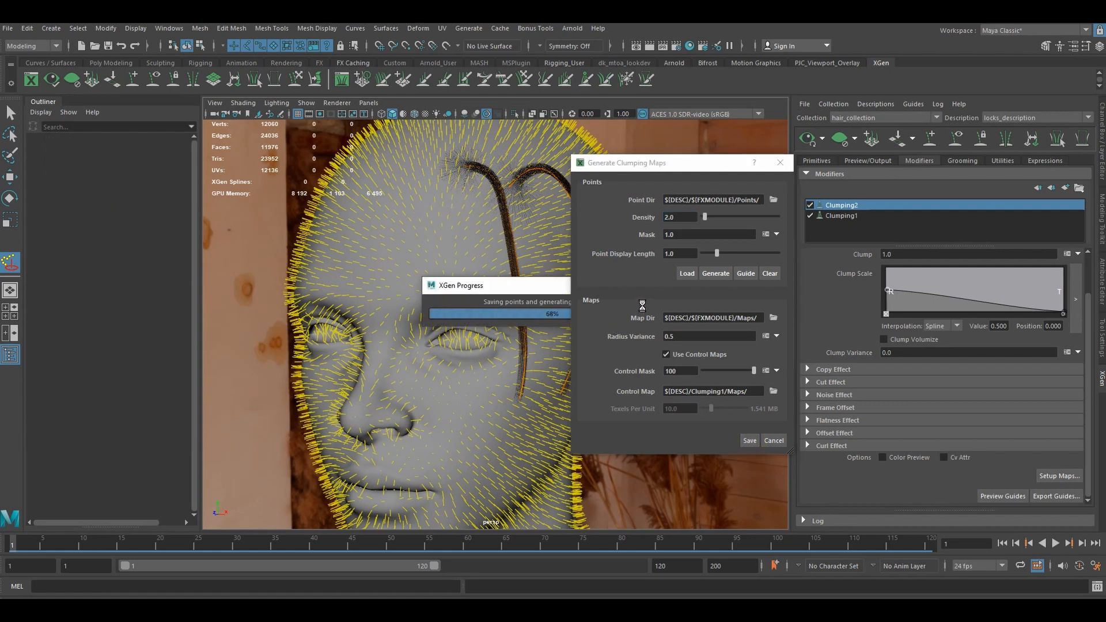
- Inspect the secondary clumps up close and compare the locks with Clumping1 disabled and enabled
{"action": "left_click", "coordinate": [6, 113]}
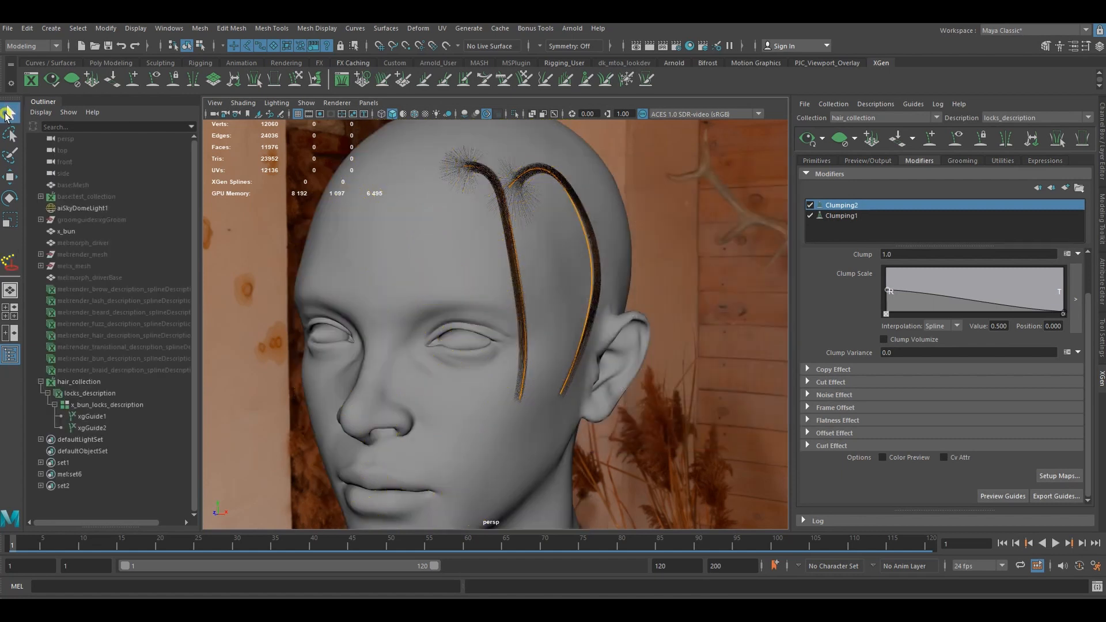
{"action": "scroll", "coordinate": [640, 277], "scroll_direction": "up", "scroll_amount": 5}
{"action": "left_click_drag", "start_coordinate": [575, 265], "coordinate": [531, 250], "text": "alt"}
{"action": "scroll", "coordinate": [531, 250], "scroll_direction": "up", "scroll_amount": 3}
{"action": "middle_click_drag", "start_coordinate": [533, 252], "coordinate": [572, 304], "text": "alt"}
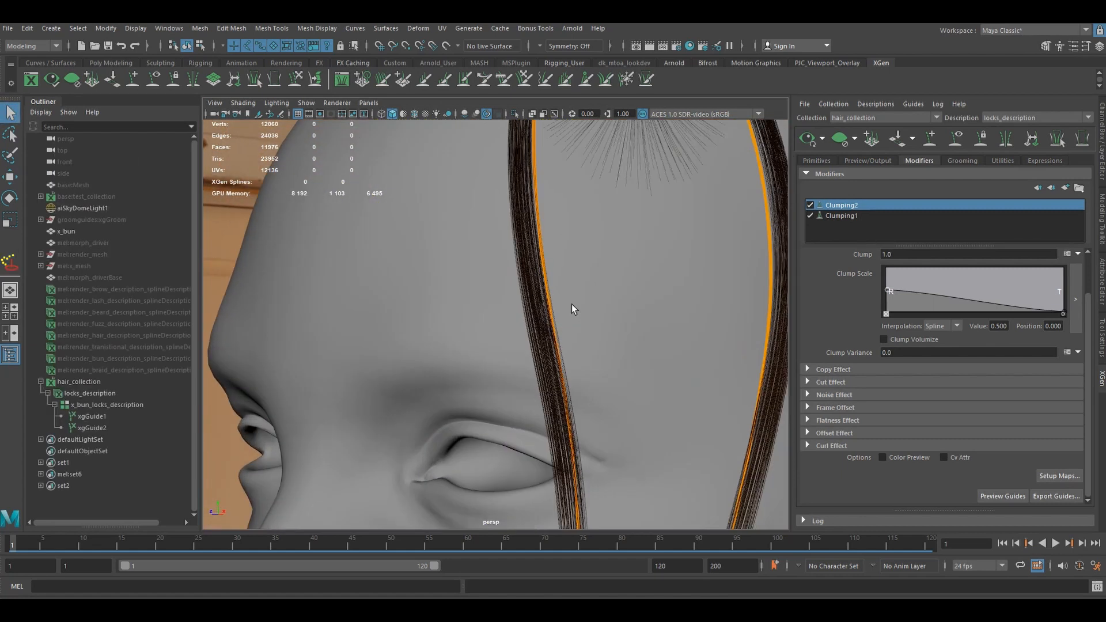
{"action": "left_click_drag", "start_coordinate": [569, 302], "coordinate": [570, 258], "text": "alt"}
{"action": "left_click", "coordinate": [808, 215]}
{"action": "left_click", "coordinate": [807, 215]}
{"action": "scroll", "coordinate": [561, 278], "scroll_direction": "down", "scroll_amount": 5}
{"action": "left_click", "coordinate": [811, 215]}
{"action": "left_click", "coordinate": [810, 215]}
- Lower Clumping2's clump scale root value to about 0.224 and replace its mask with "$percentStray=100; #0,100" followed by "rand() < $percentStray/100.0? 1:0"
{"action": "scroll", "coordinate": [638, 284], "scroll_direction": "up", "scroll_amount": 3}
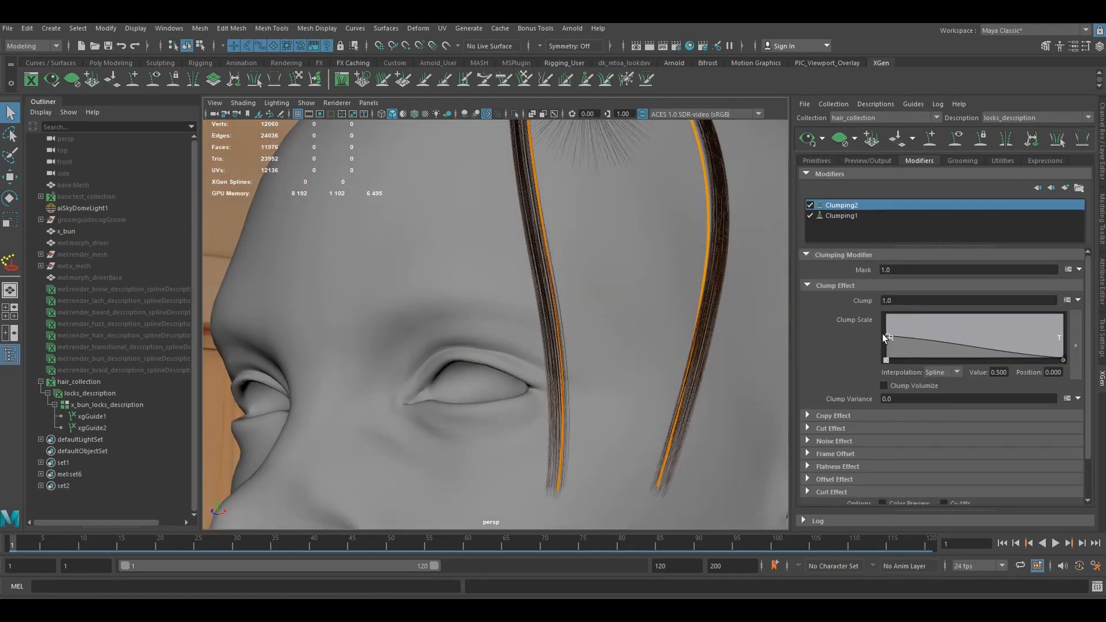
{"action": "left_click_drag", "start_coordinate": [883, 337], "coordinate": [886, 348]}
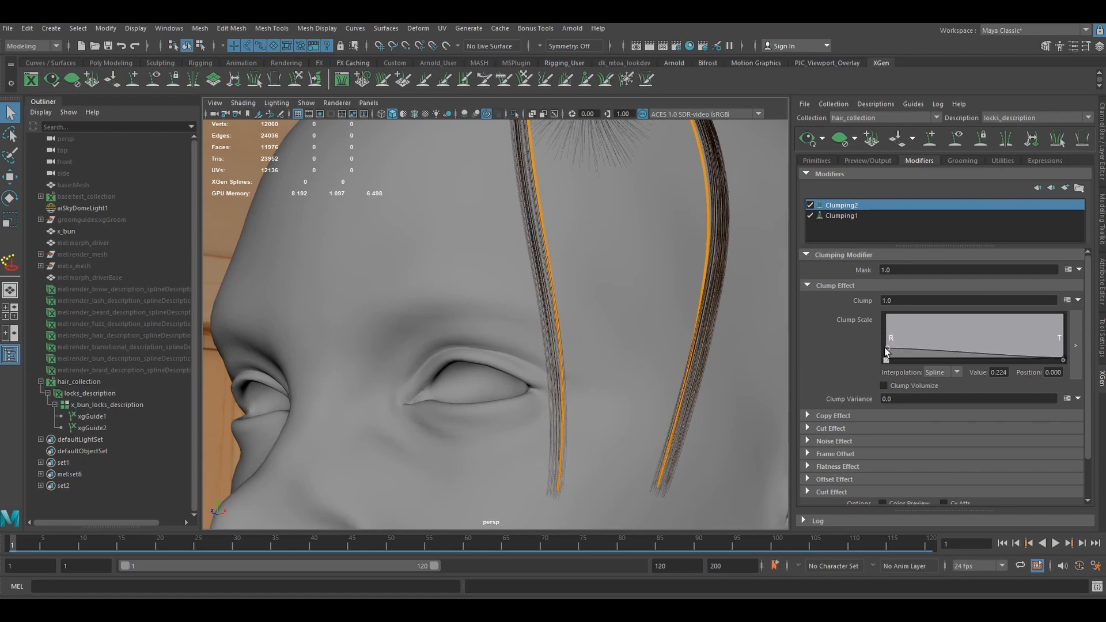
{"action": "left_click", "coordinate": [1068, 269]}
{"action": "key", "text": "ctrl+a"}
{"action": "type", "text": "$percentStray=100; #0,100 rand() < $percentStray/100.0? 1:0"}
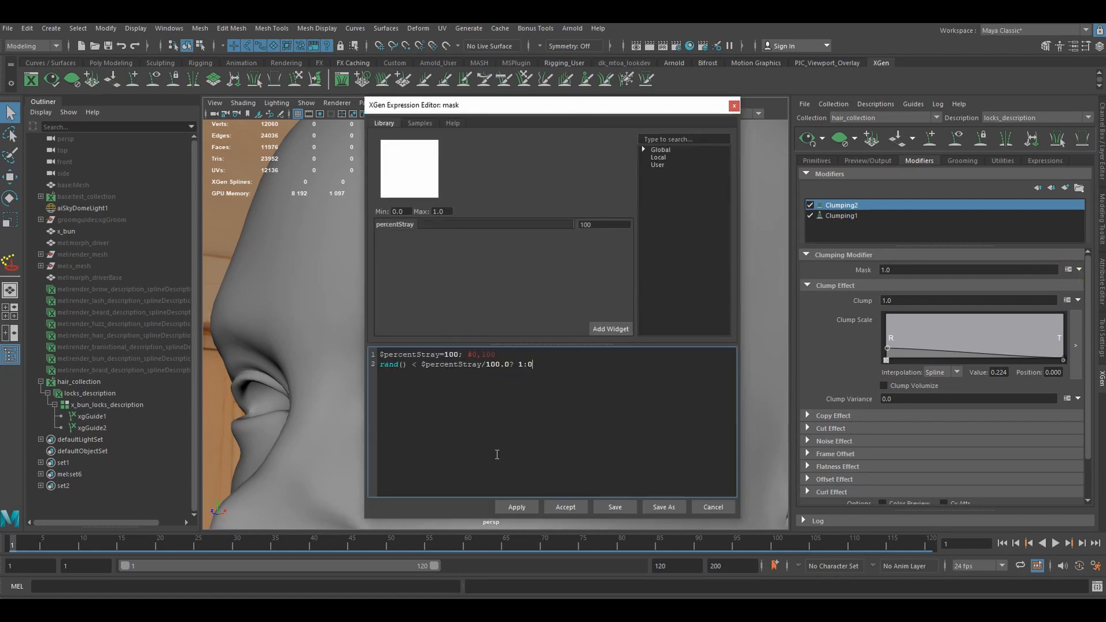
{"action": "left_click", "coordinate": [566, 507]}
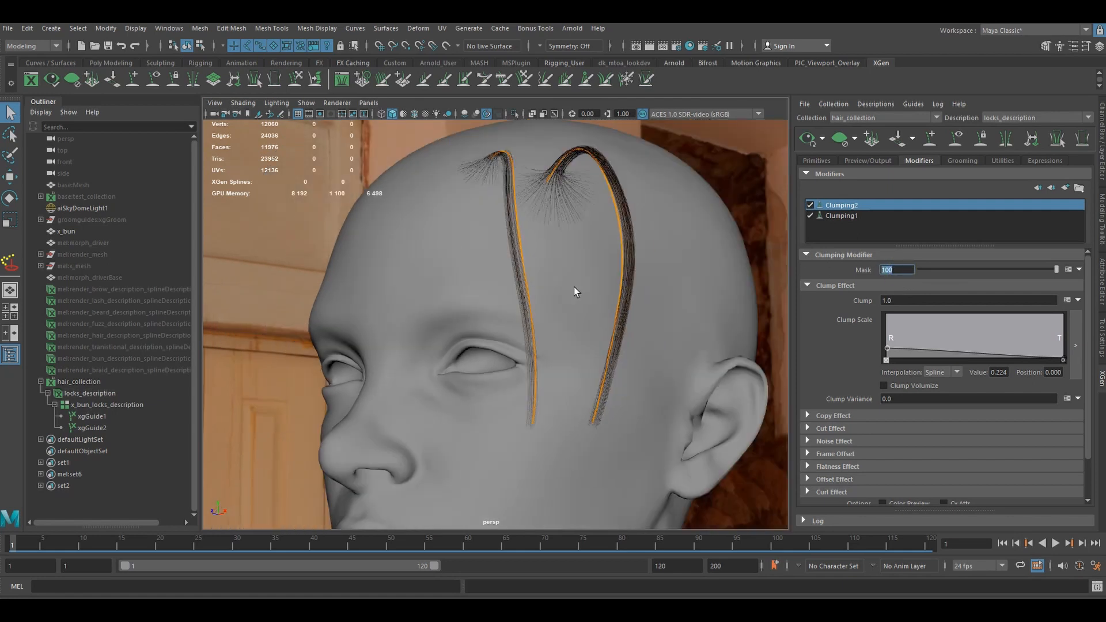
- Set the Clumping2 mask to 85 and check the resulting strays on the locks
{"action": "scroll", "coordinate": [574, 287], "scroll_direction": "down", "scroll_amount": 3}
{"action": "left_click_drag", "start_coordinate": [575, 288], "coordinate": [657, 299], "text": "alt"}
{"action": "left_click_drag", "start_coordinate": [896, 267], "coordinate": [811, 274]}
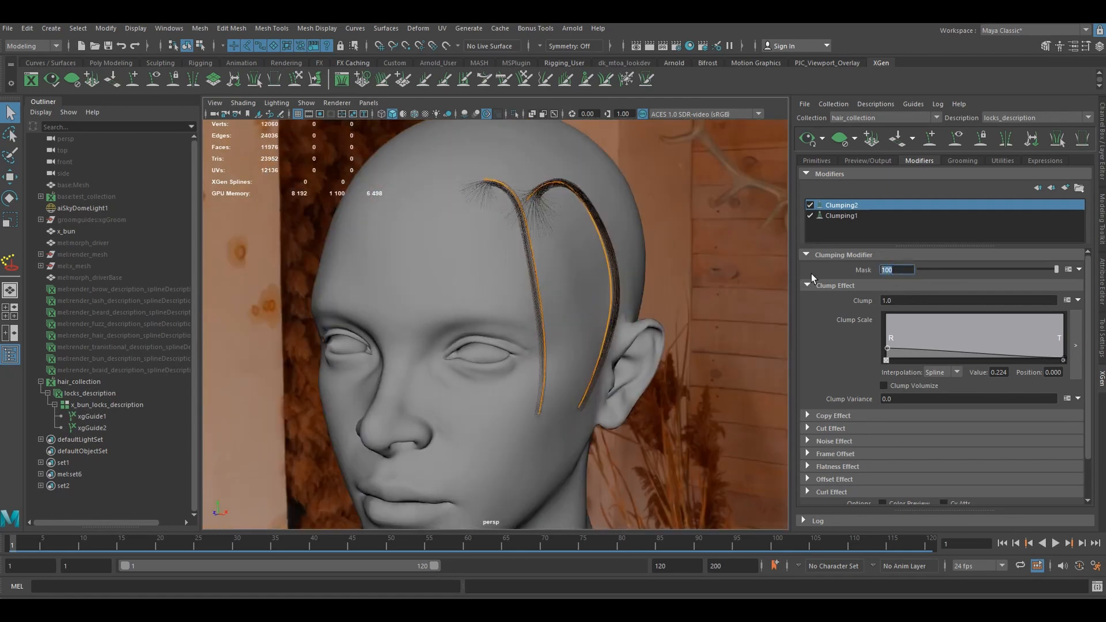
{"action": "key", "text": "Return"}
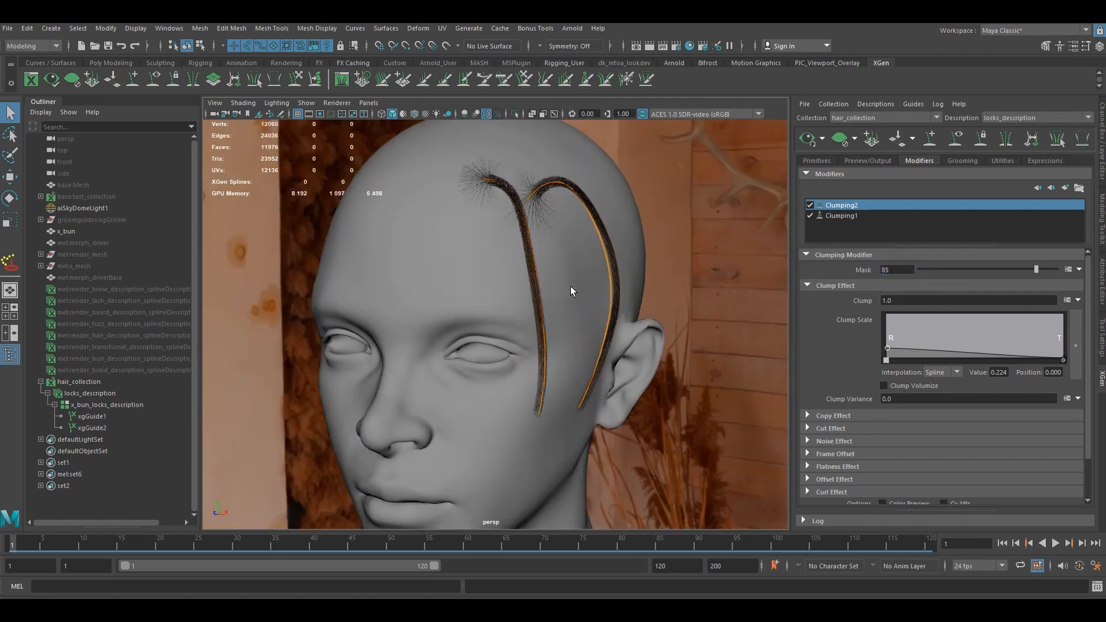
{"action": "mouse_move", "coordinate": [572, 291]}
{"action": "left_mouse_down", "text": "alt"}
{"action": "mouse_move", "coordinate": [527, 317]}
{"action": "mouse_move", "coordinate": [600, 339]}
{"action": "mouse_move", "coordinate": [588, 316]}
{"action": "mouse_move", "coordinate": [568, 320]}
{"action": "mouse_move", "coordinate": [559, 308]}
{"action": "mouse_move", "coordinate": [582, 292]}
{"action": "left_mouse_up", "text": "alt"}
- Add a Coil modifier above the two clumping modifiers
{"action": "left_click", "coordinate": [856, 215]}
{"action": "left_click", "coordinate": [847, 205]}
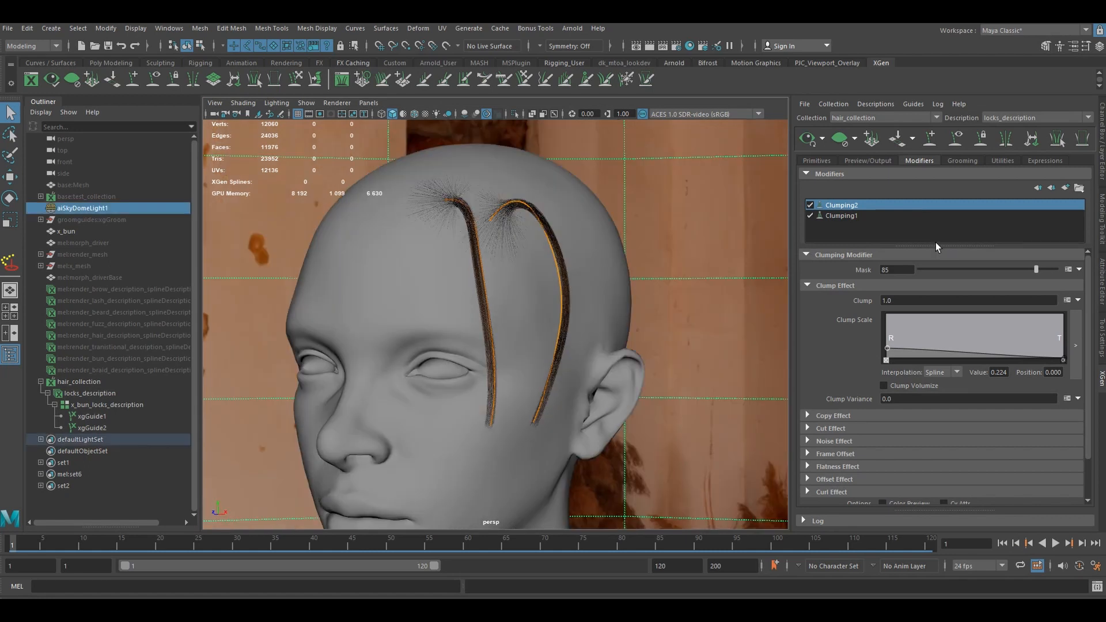
{"action": "left_click", "coordinate": [1066, 188]}
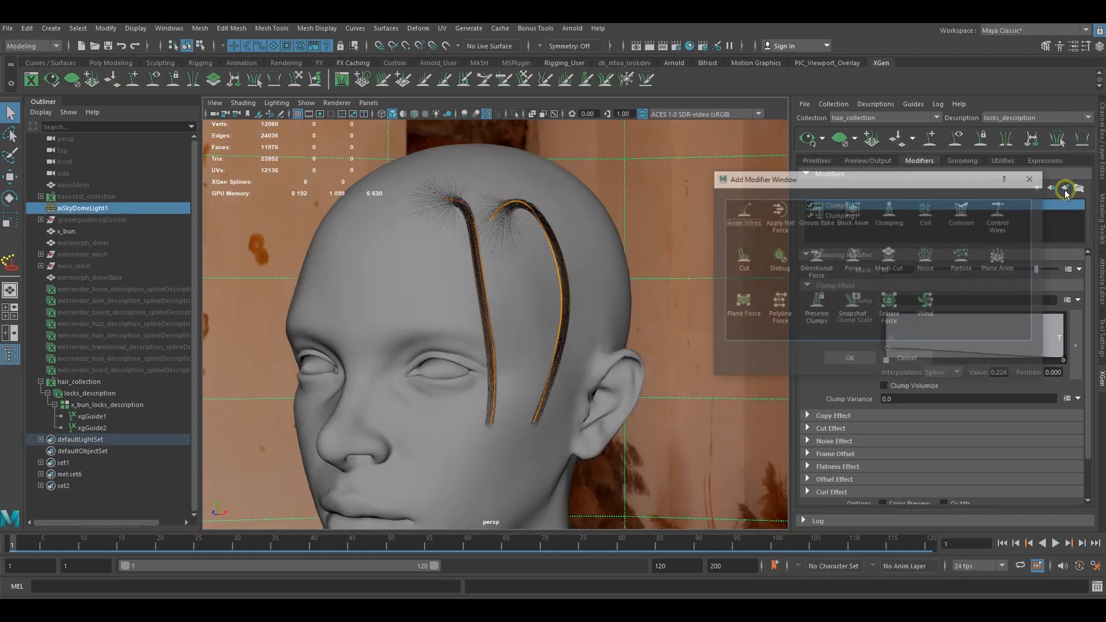
{"action": "left_click", "coordinate": [928, 222]}
{"action": "left_click", "coordinate": [850, 359]}
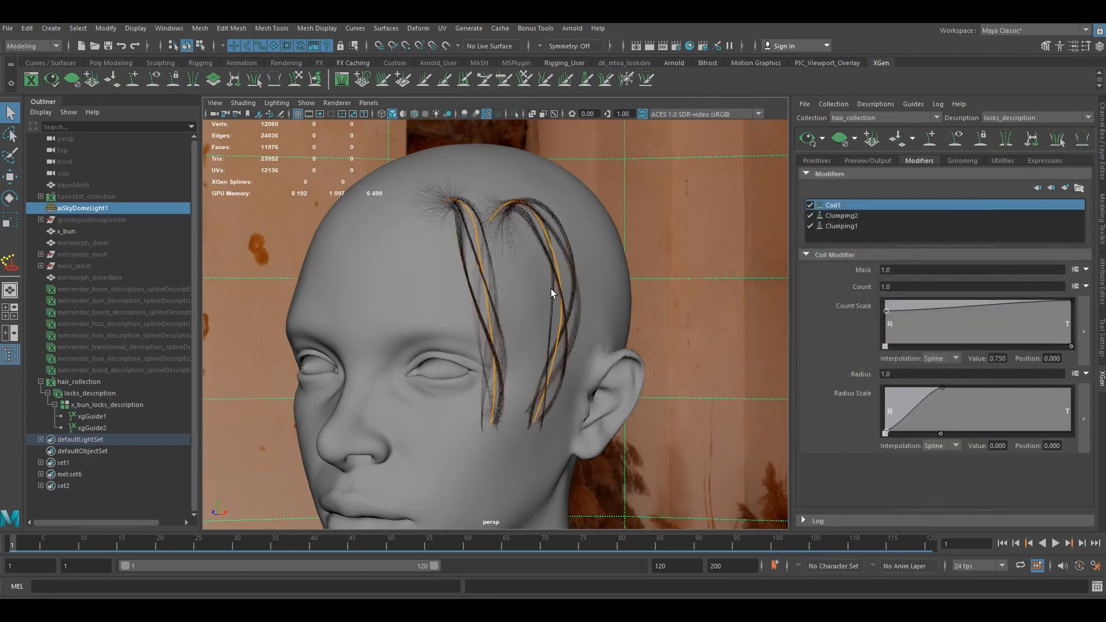
- Replace the Coil1 mask with the expression "$percentStray=100; #0,100" followed by "rand() < $percentStray/100.0? 1:0"
{"action": "left_click", "coordinate": [1073, 271]}
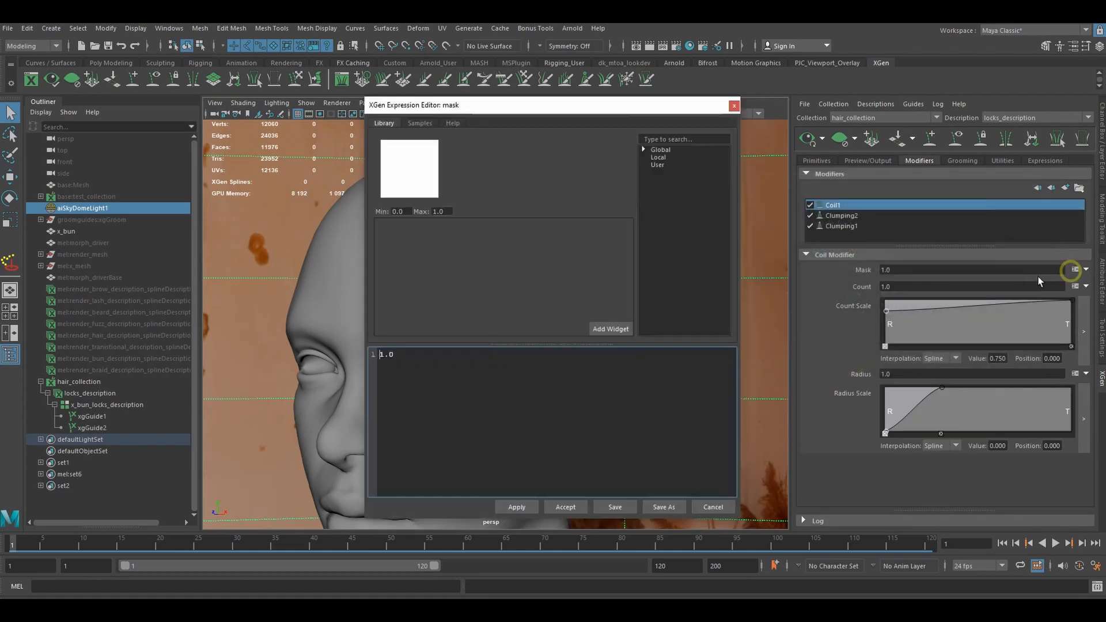
{"action": "left_click", "coordinate": [448, 379]}
{"action": "key", "text": "ctrl+a"}
{"action": "type", "text": "$percentStray=100; #0,100 rand() < $percentStray/100.0? 1:0"}
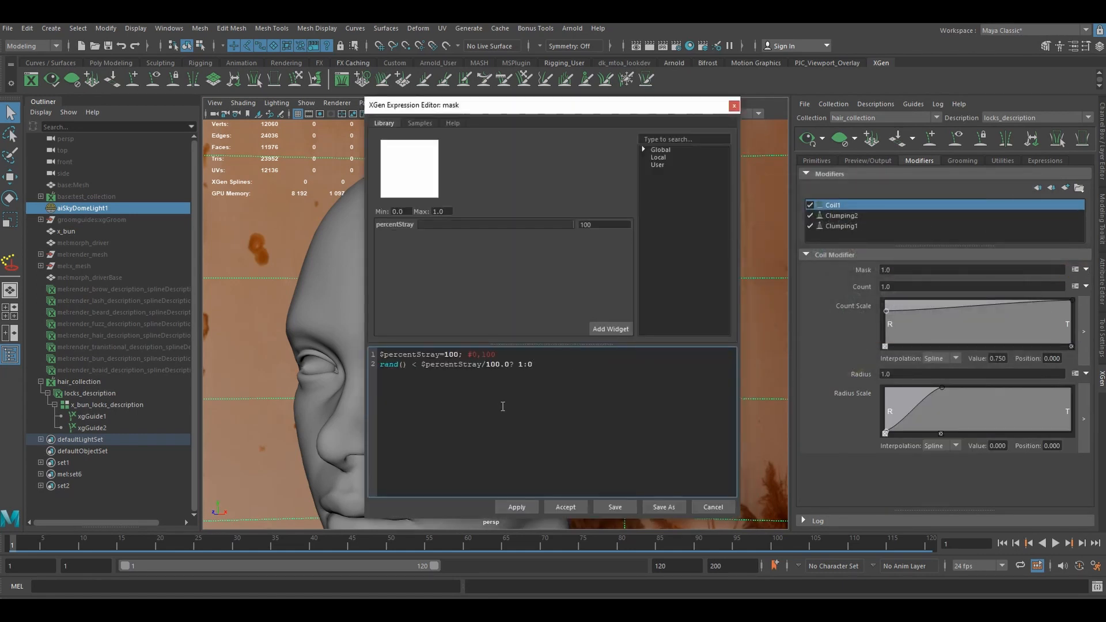
{"action": "left_click", "coordinate": [566, 508]}
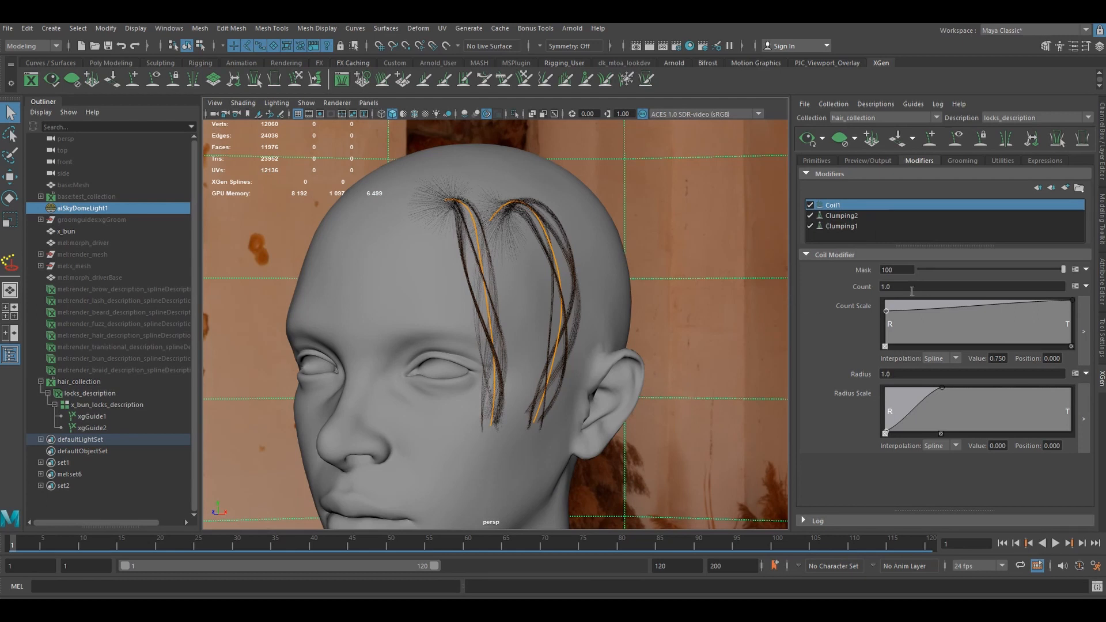
- Set the Coil1 count to 110 and check the coiling on the two locks
{"action": "scroll", "coordinate": [538, 231], "scroll_direction": "up", "scroll_amount": 2}
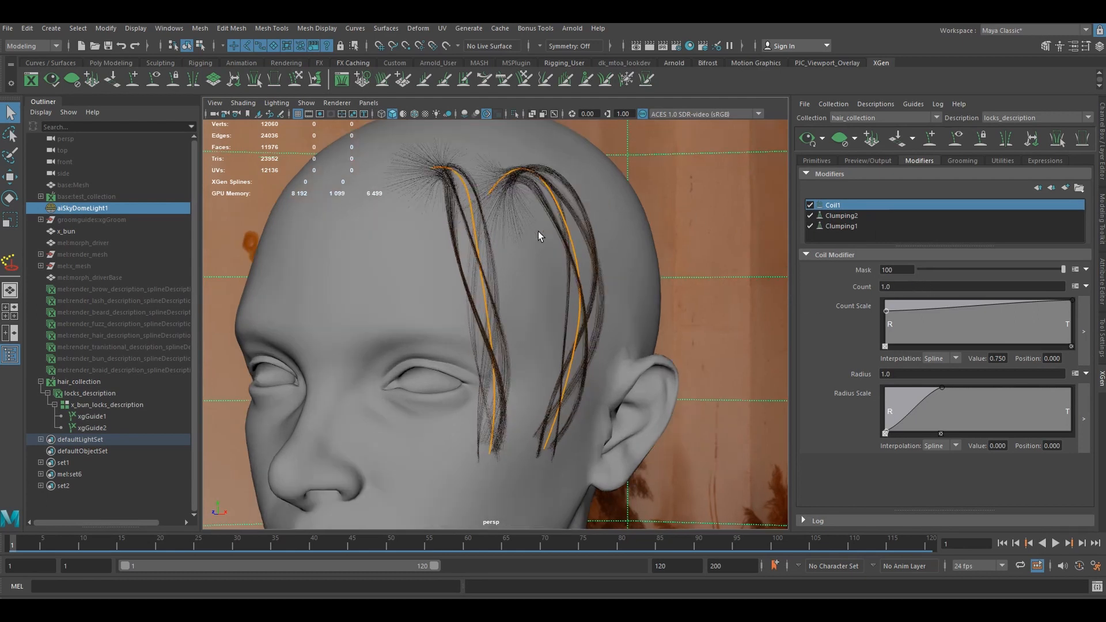
{"action": "mouse_move", "coordinate": [538, 232]}
{"action": "left_mouse_down", "text": "alt"}
{"action": "mouse_move", "coordinate": [551, 251]}
{"action": "mouse_move", "coordinate": [524, 239]}
{"action": "mouse_move", "coordinate": [529, 249]}
{"action": "left_mouse_up", "text": "alt"}
{"action": "scroll", "coordinate": [537, 252], "scroll_direction": "up", "scroll_amount": 2}
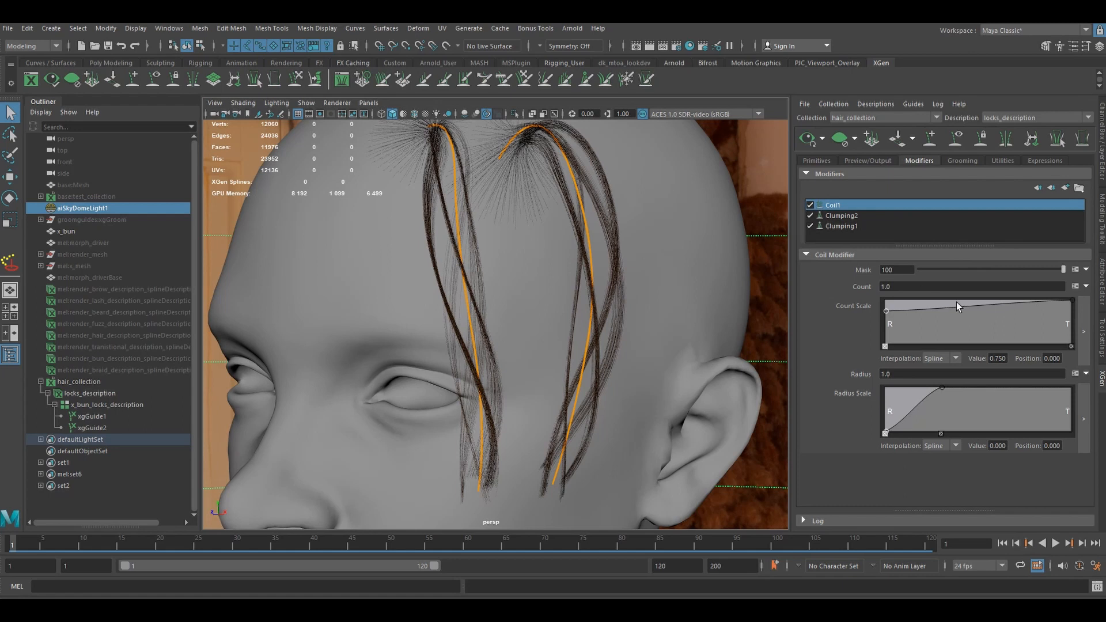
{"action": "left_click", "coordinate": [887, 288]}
{"action": "type", "text": "110"}
{"action": "key", "text": "Return"}
{"action": "mouse_move", "coordinate": [565, 296]}
{"action": "left_mouse_down", "text": "alt"}
{"action": "mouse_move", "coordinate": [504, 316]}
{"action": "mouse_move", "coordinate": [666, 308]}
{"action": "mouse_move", "coordinate": [573, 316]}
{"action": "left_mouse_up", "text": "alt"}
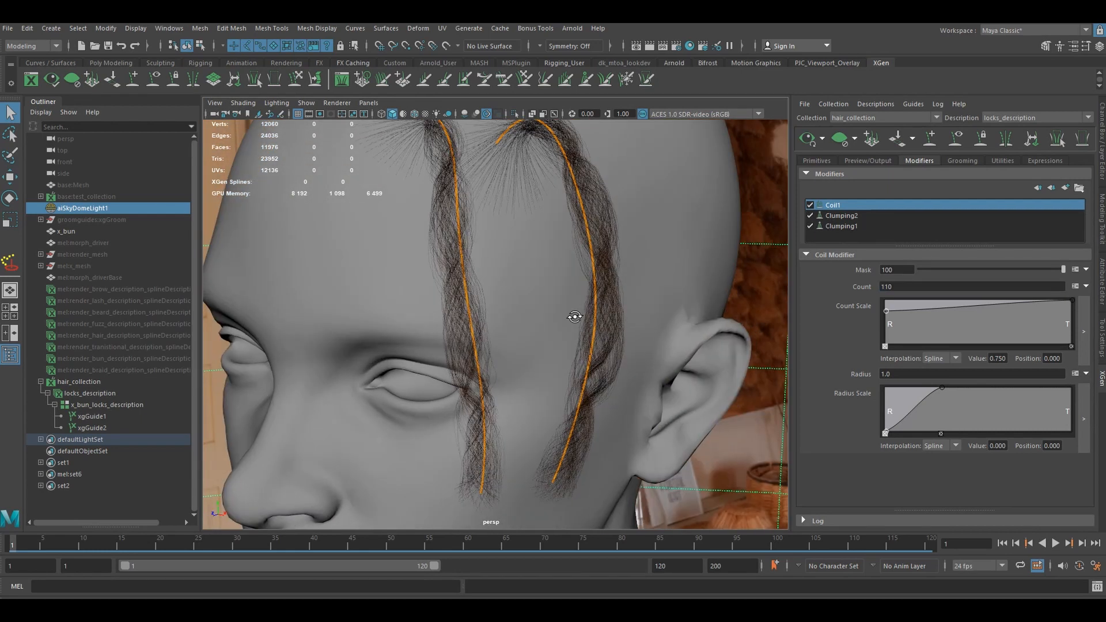
- Set the description's modifier CV count to 110 and check the coiled strands
{"action": "left_click", "coordinate": [815, 161]}
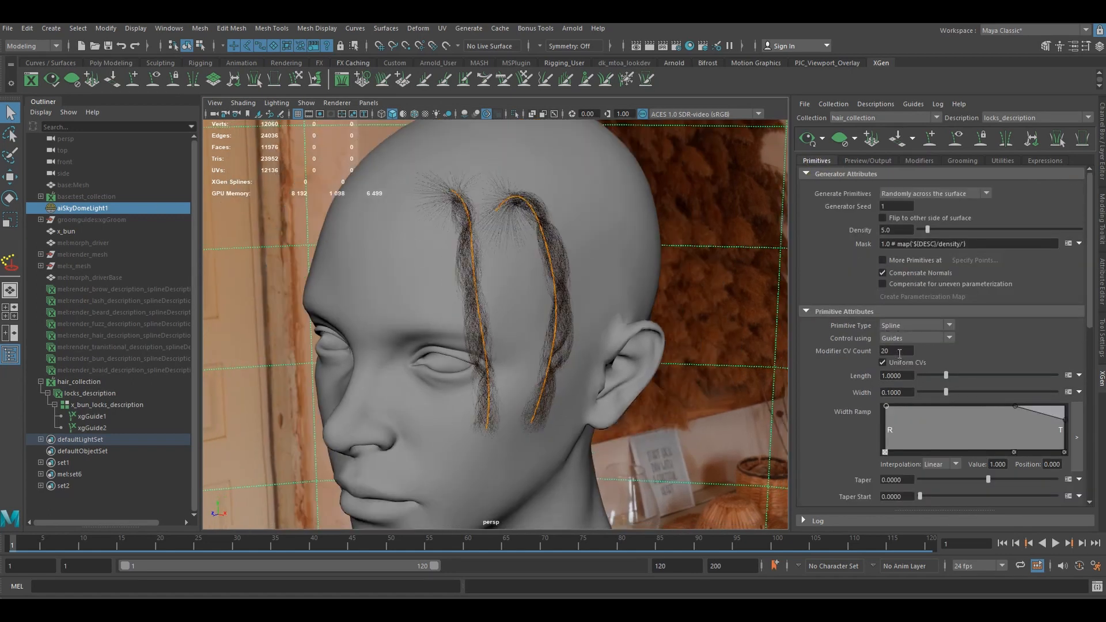
{"action": "left_click_drag", "start_coordinate": [900, 353], "coordinate": [855, 350]}
{"action": "type", "text": "110"}
{"action": "key", "text": "Return"}
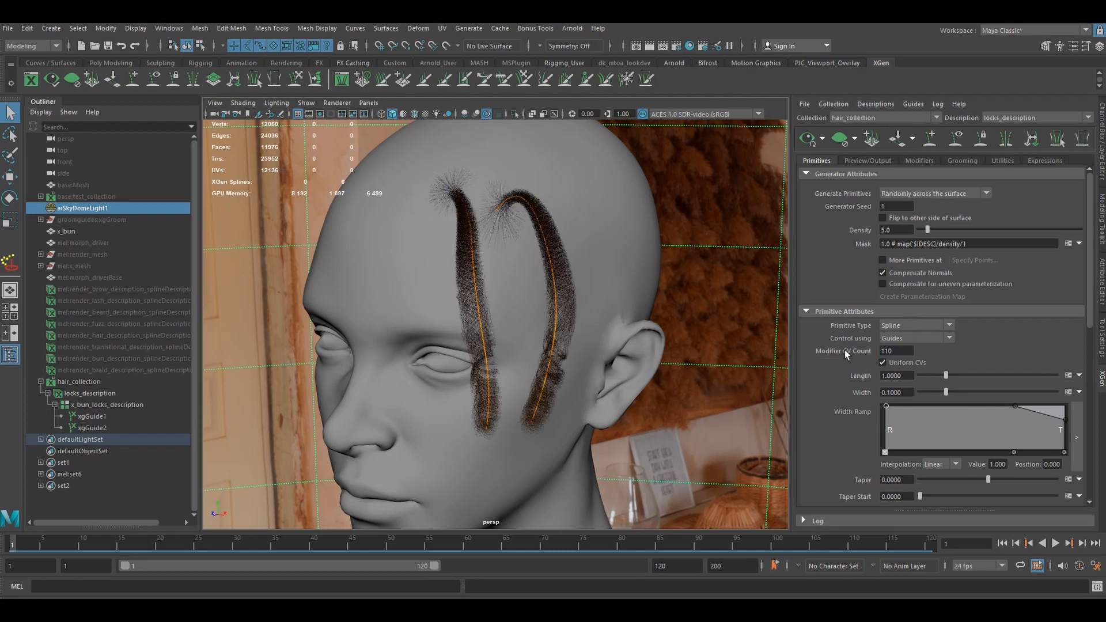
{"action": "left_click_drag", "start_coordinate": [588, 340], "coordinate": [628, 341], "text": "alt"}
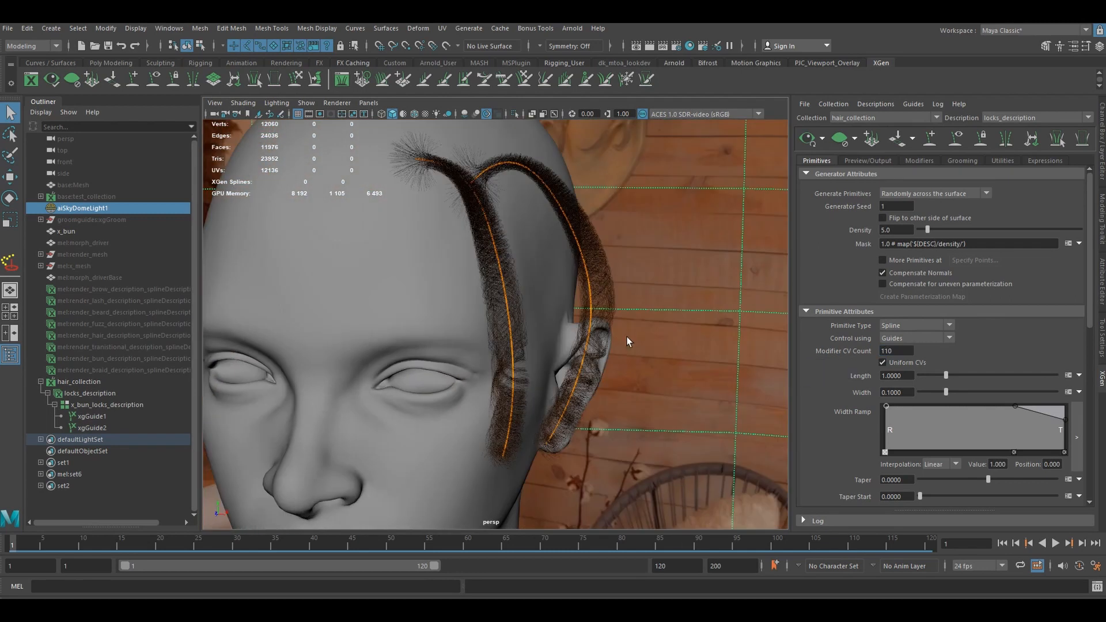
- Increase the description's modifier CV count to 220
{"action": "left_click_drag", "start_coordinate": [913, 355], "coordinate": [844, 351]}
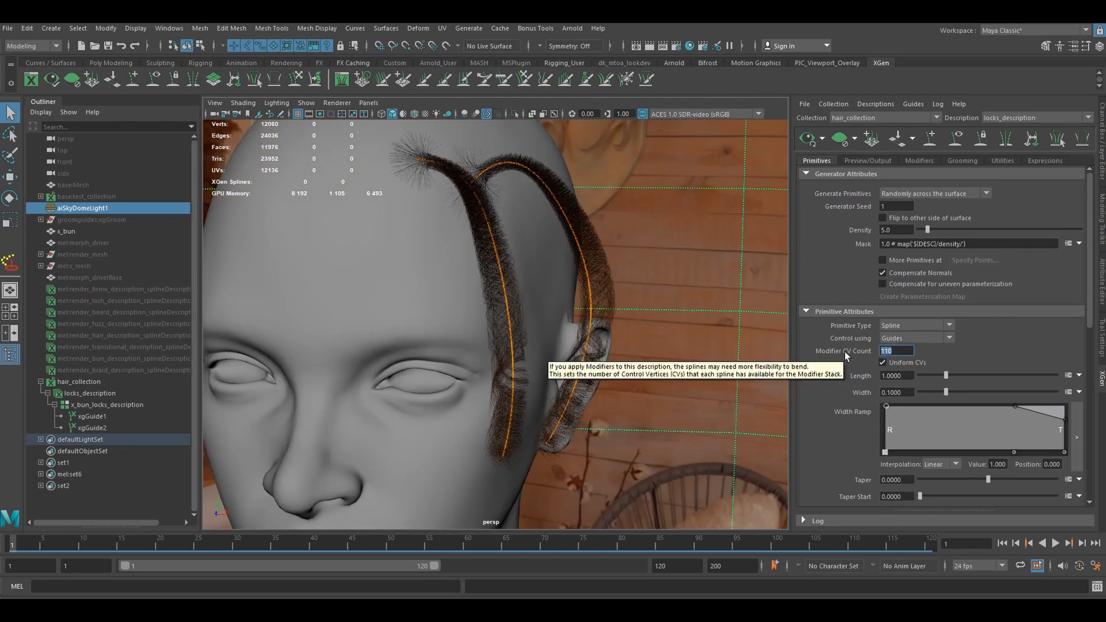
{"action": "type", "text": "22"}
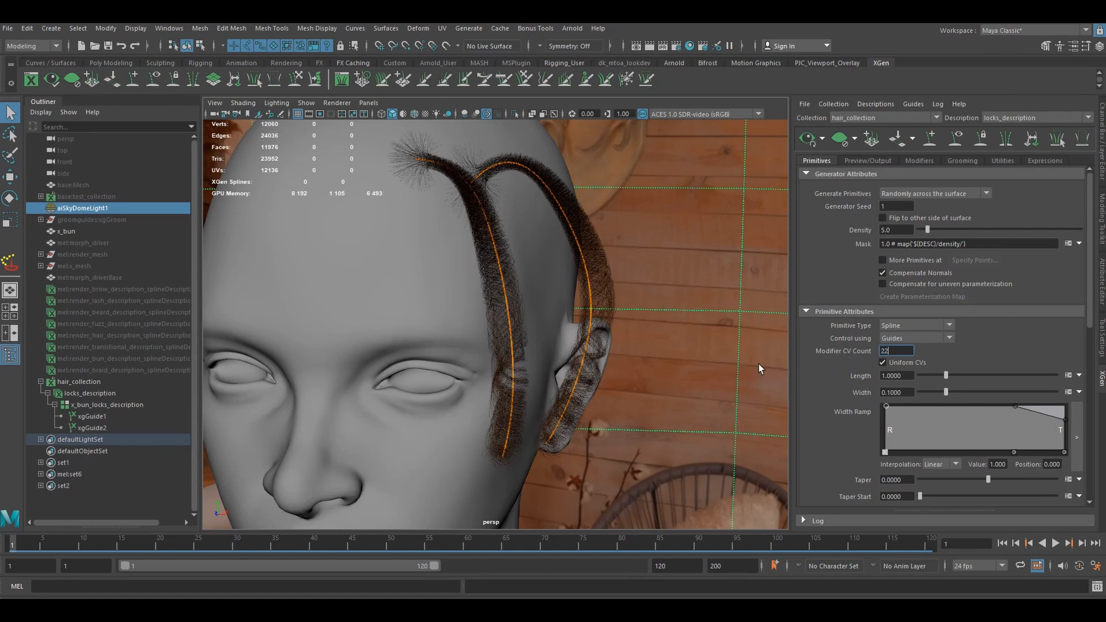
{"action": "type", "text": "0"}
{"action": "key", "text": "Return"}
- Set the Coil1 count to 220 and add a count scale point with value about 0.921 at position 0.208
{"action": "left_click", "coordinate": [929, 163]}
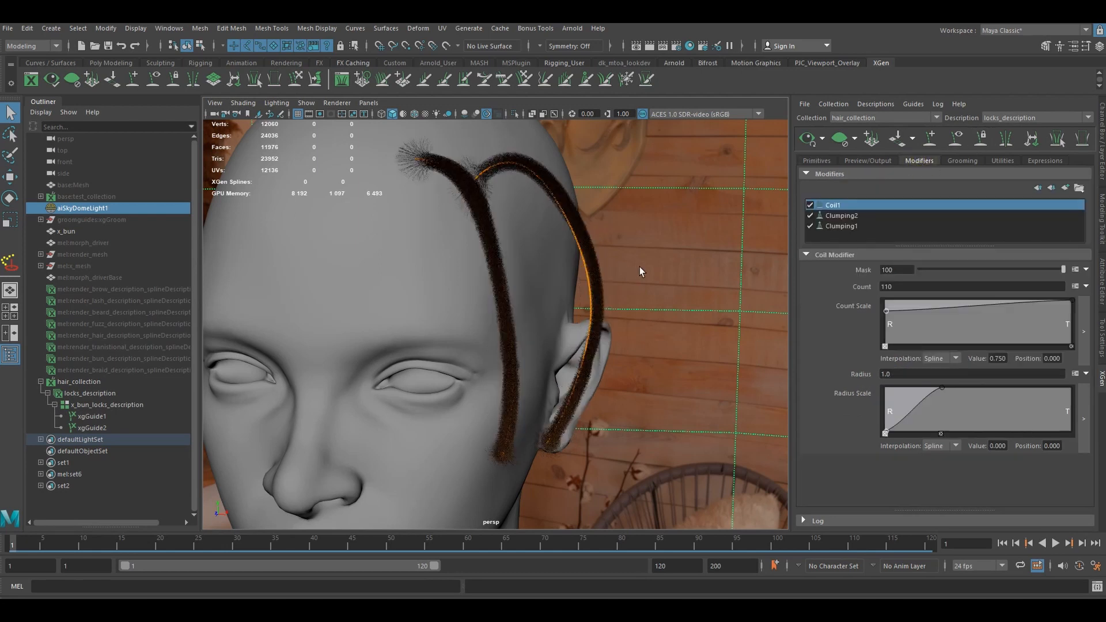
{"action": "left_click_drag", "start_coordinate": [639, 267], "coordinate": [561, 263], "text": "alt"}
{"action": "double_click", "coordinate": [903, 285]}
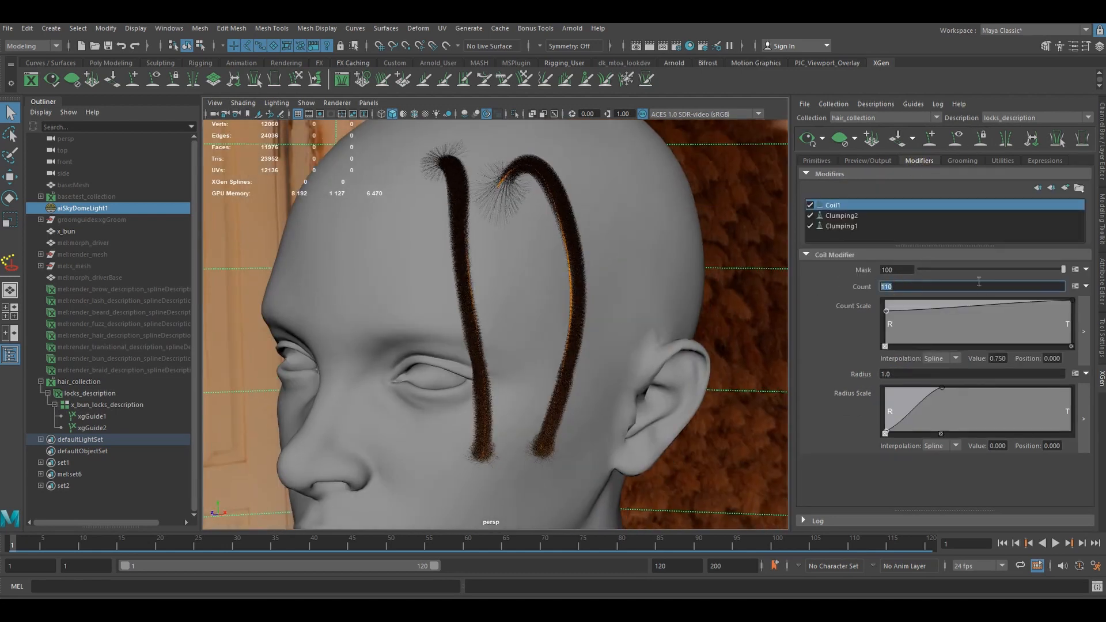
{"action": "type", "text": "220"}
{"action": "key", "text": "Return"}
{"action": "mouse_move", "coordinate": [546, 375]}
{"action": "left_mouse_down", "text": "alt"}
{"action": "mouse_move", "coordinate": [575, 371]}
{"action": "mouse_move", "coordinate": [565, 371]}
{"action": "left_mouse_up", "text": "alt"}
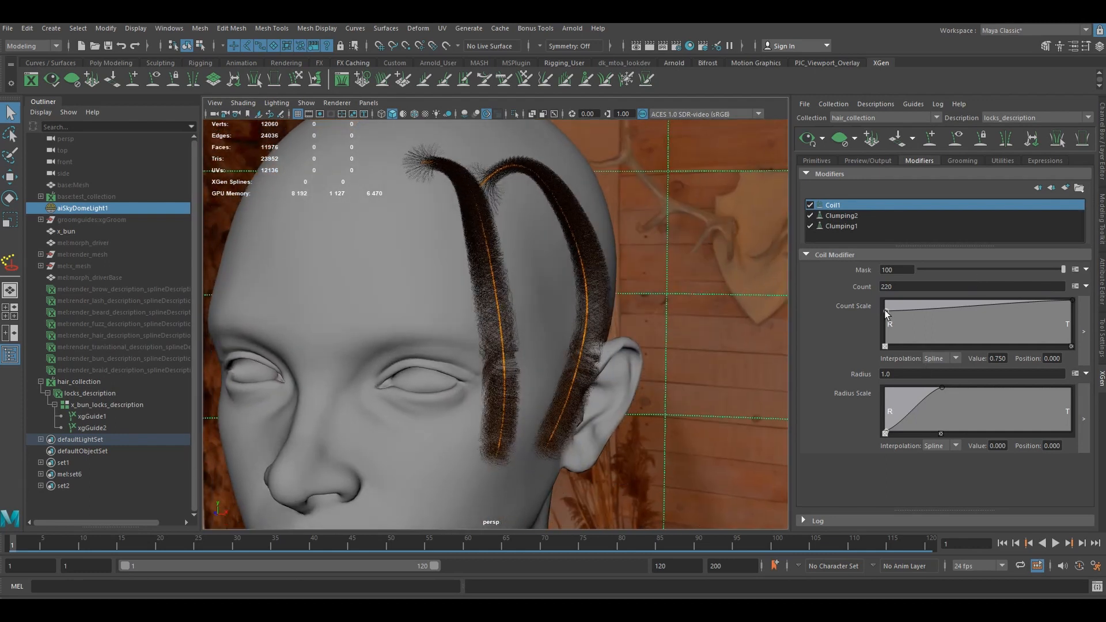
{"action": "left_click_drag", "start_coordinate": [887, 311], "coordinate": [924, 303]}
{"action": "left_click", "coordinate": [923, 303]}
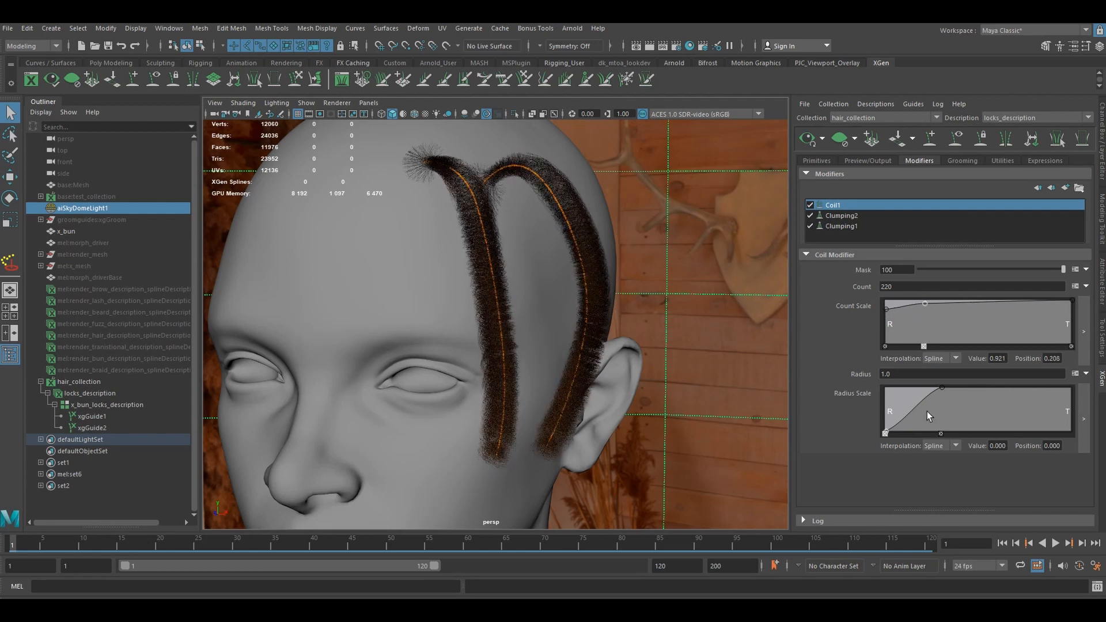
- Inspect the coiled locks up close and reduce the Coil1 radius to .6, trying .8 first
{"action": "double_click", "coordinate": [897, 375]}
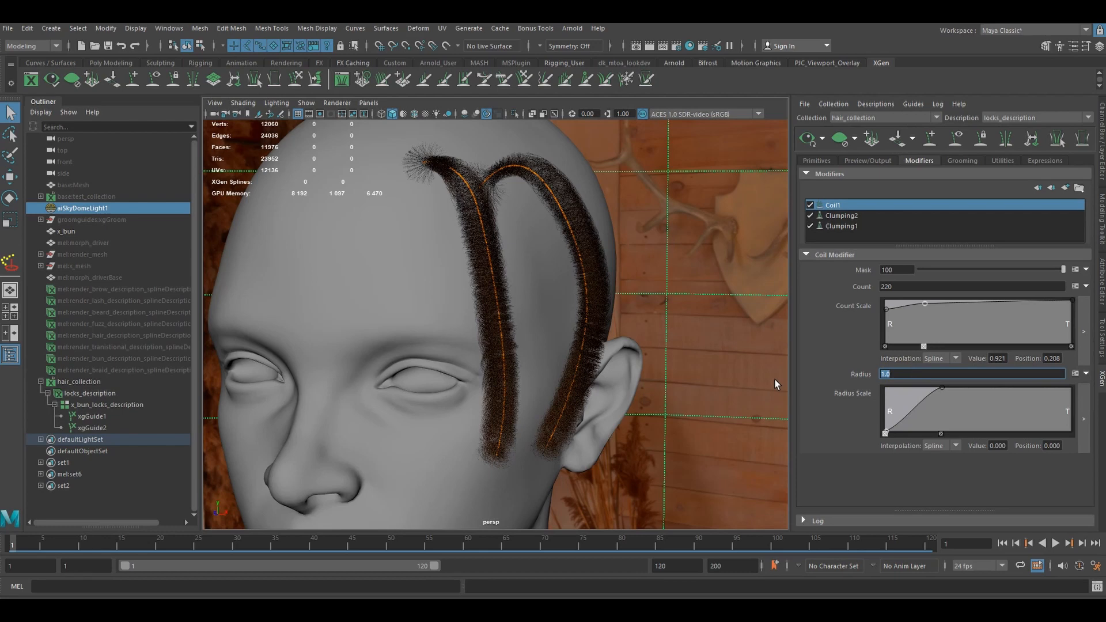
{"action": "scroll", "coordinate": [486, 275], "scroll_direction": "up", "scroll_amount": 5}
{"action": "left_click_drag", "start_coordinate": [514, 271], "coordinate": [539, 339], "text": "alt"}
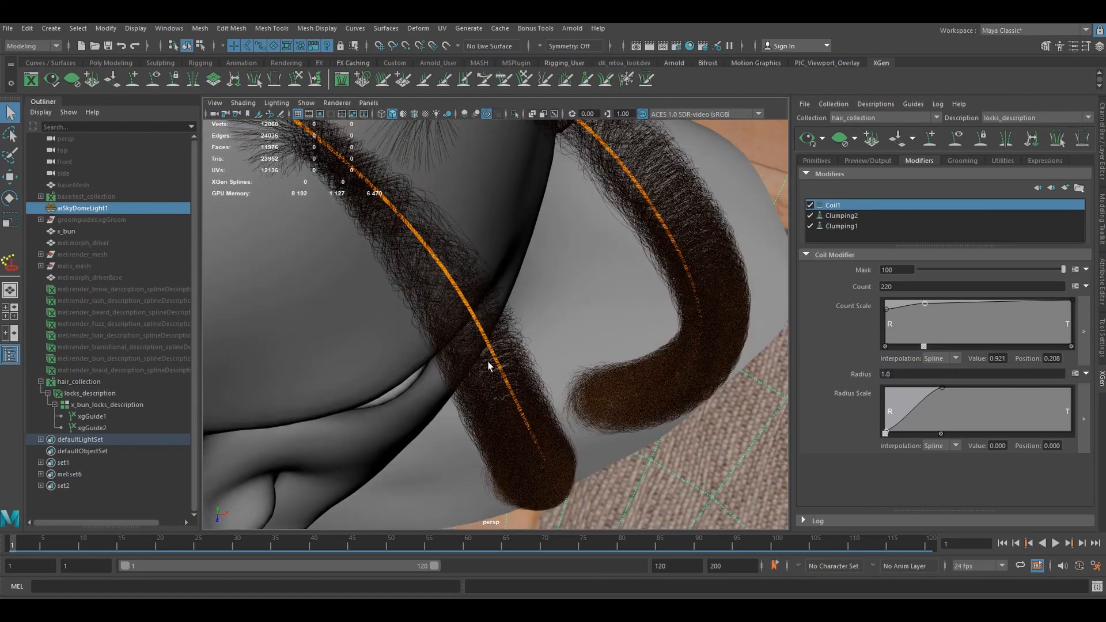
{"action": "left_click_drag", "start_coordinate": [517, 380], "coordinate": [587, 305], "text": "alt"}
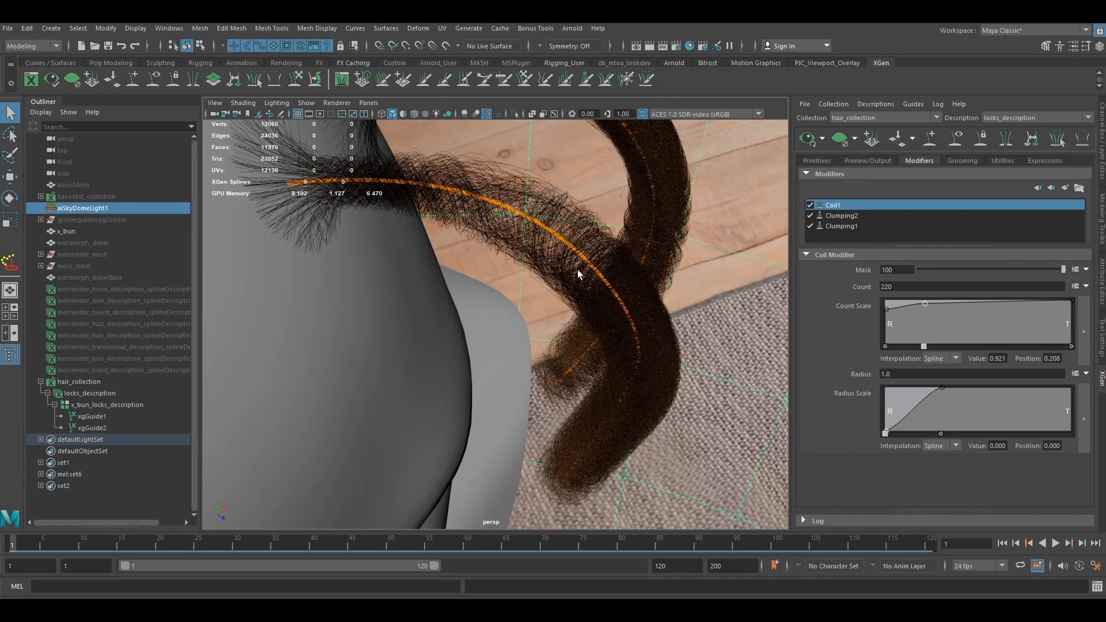
{"action": "left_click_drag", "start_coordinate": [566, 272], "coordinate": [474, 286], "text": "alt"}
{"action": "scroll", "coordinate": [440, 282], "scroll_direction": "down", "scroll_amount": 2}
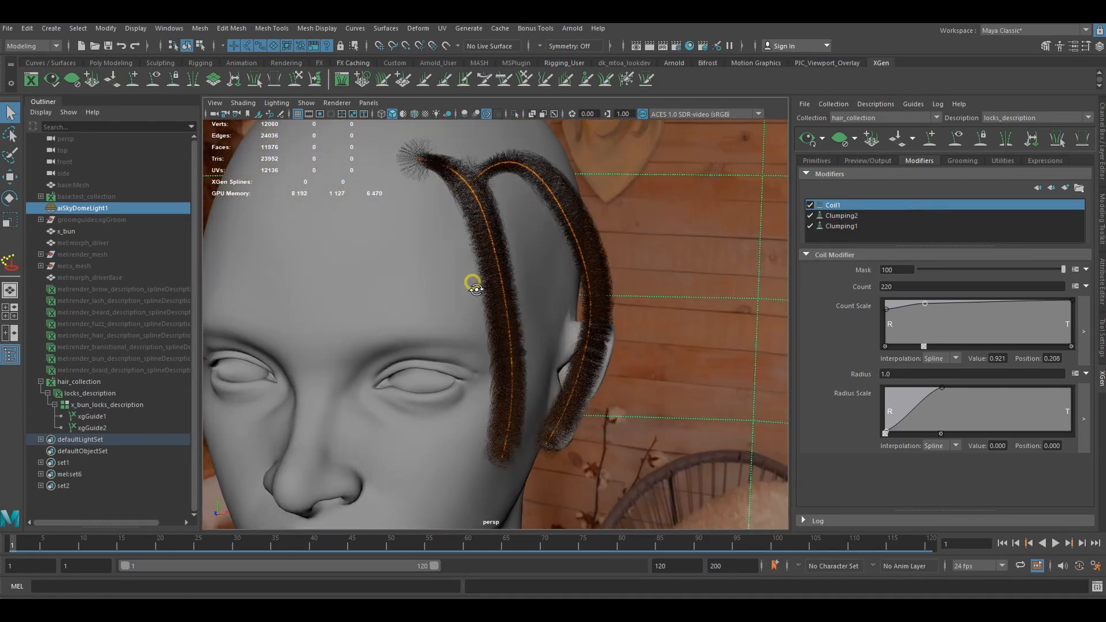
{"action": "left_click_drag", "start_coordinate": [904, 374], "coordinate": [859, 373]}
{"action": "type", "text": ".8"}
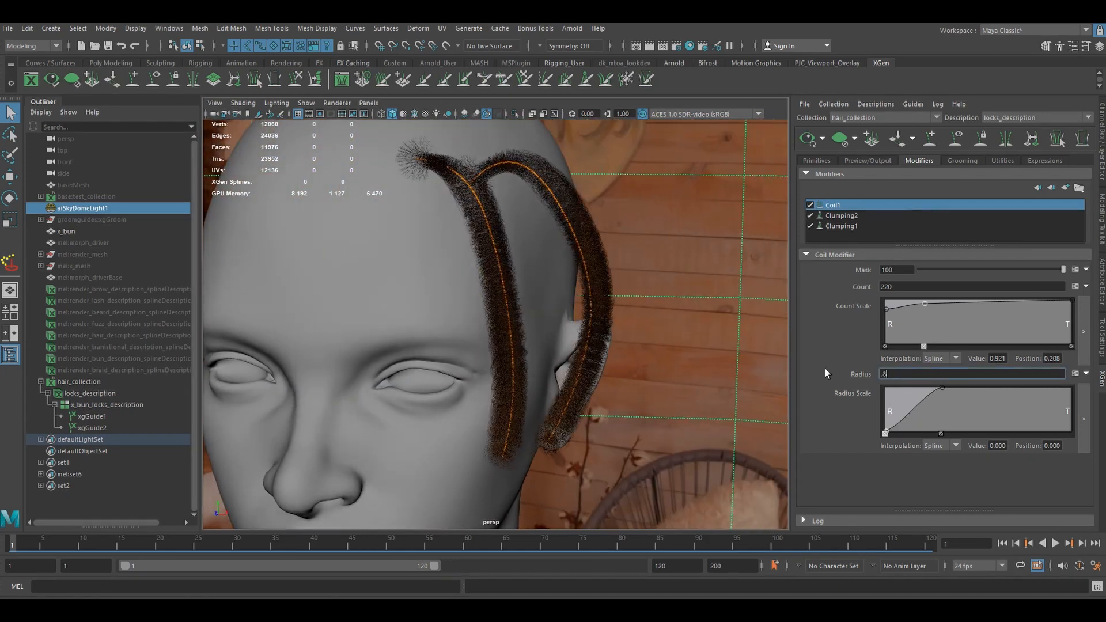
{"action": "key", "text": "Return"}
{"action": "left_click_drag", "start_coordinate": [908, 373], "coordinate": [828, 366]}
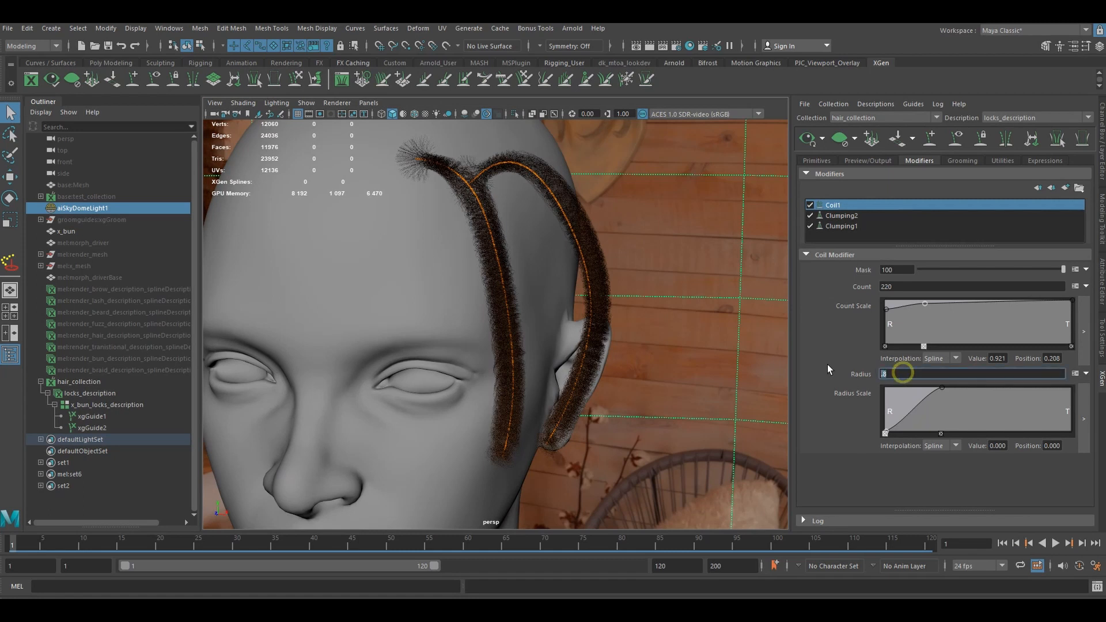
{"action": "type", "text": ".6"}
{"action": "key", "text": "Return"}
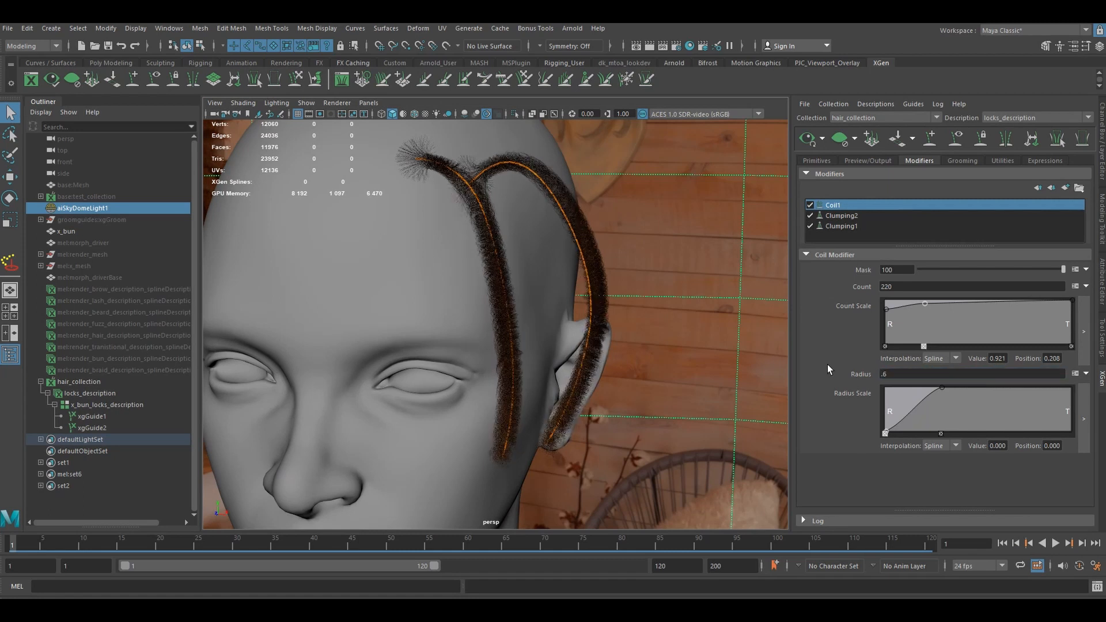
- Raise the Coil1 radius scale root value to about 0.474, set its middle point to about 0.908 at position 0.307, and hide the guides
{"action": "left_click", "coordinate": [884, 419]}
{"action": "mouse_move", "coordinate": [884, 419]}
{"action": "left_mouse_down"}
{"action": "mouse_move", "coordinate": [900, 434]}
{"action": "mouse_move", "coordinate": [884, 413]}
{"action": "mouse_move", "coordinate": [885, 431]}
{"action": "mouse_move", "coordinate": [885, 413]}
{"action": "left_mouse_up"}
{"action": "left_click", "coordinate": [899, 435]}
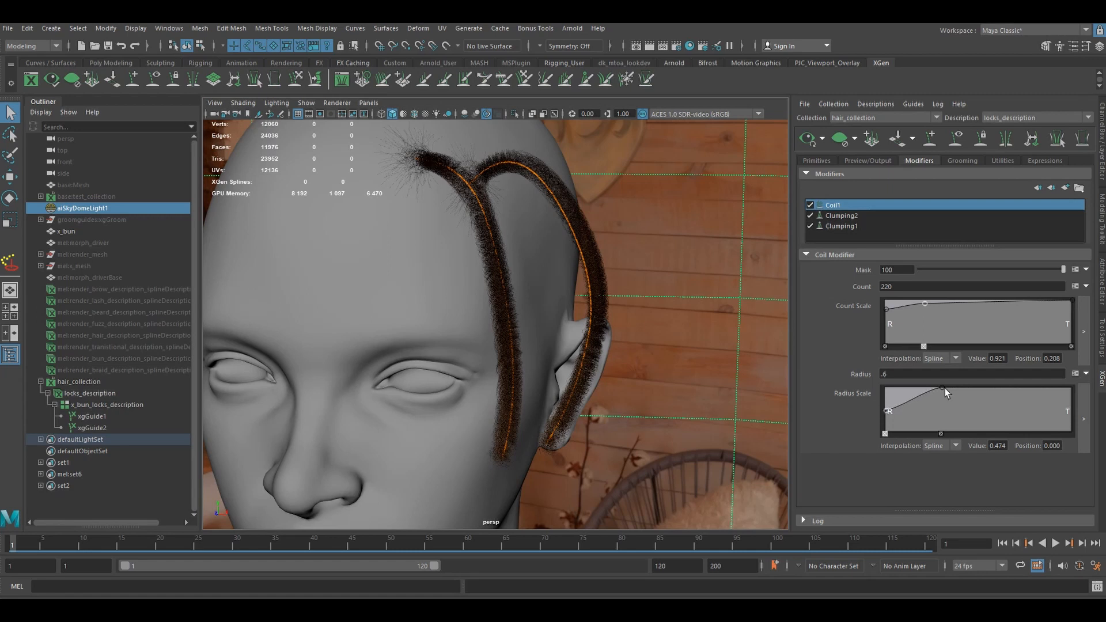
{"action": "left_click_drag", "start_coordinate": [944, 388], "coordinate": [943, 391]}
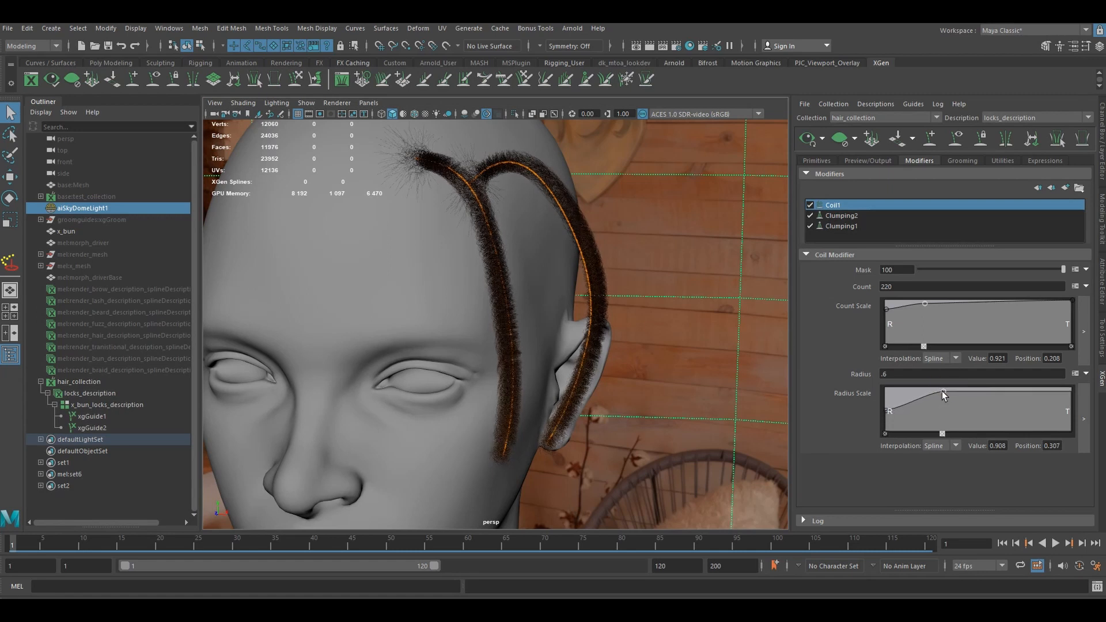
{"action": "left_click_drag", "start_coordinate": [596, 384], "coordinate": [583, 360], "text": "alt"}
{"action": "left_click", "coordinate": [951, 144]}
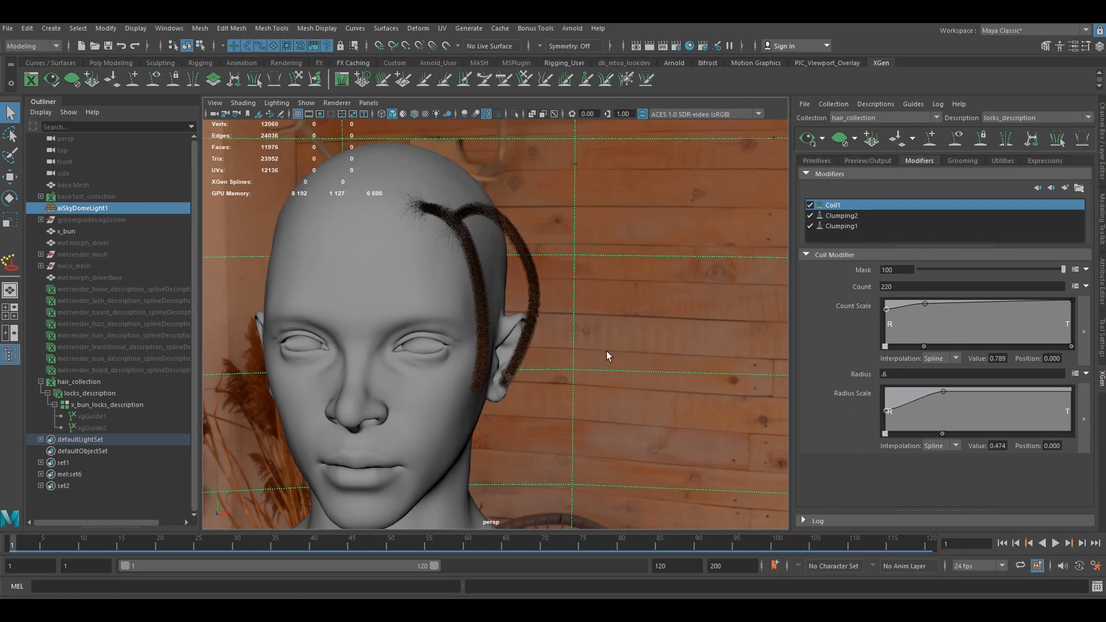
- Add a Cut modifier on top of the stack with the amount rand(0.0,0.4)
{"action": "left_click", "coordinate": [1066, 188]}
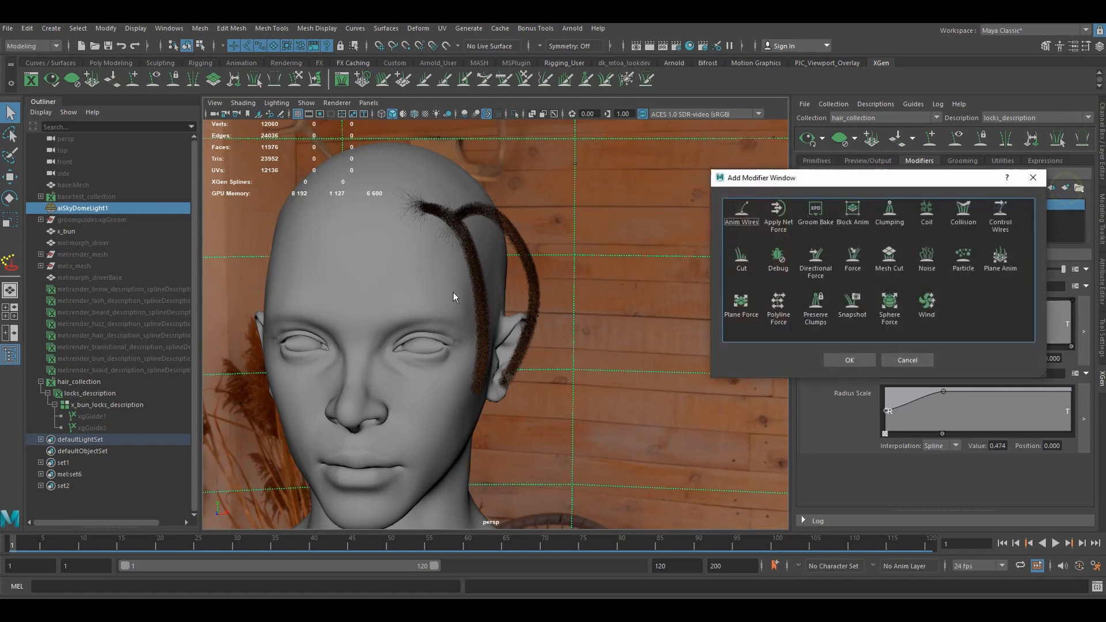
{"action": "left_click", "coordinate": [742, 259]}
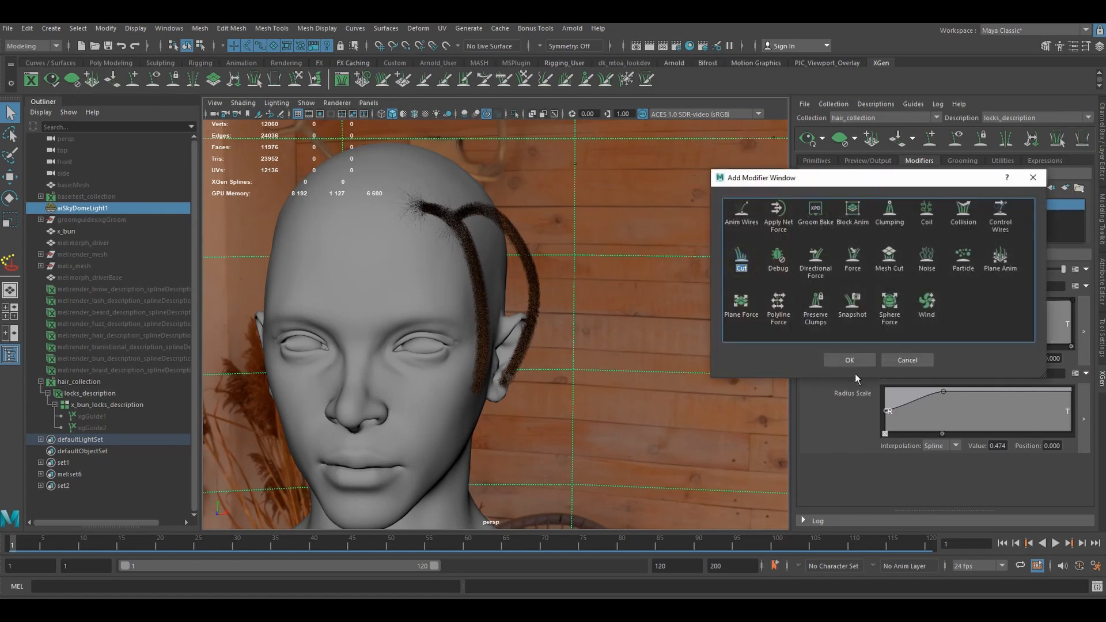
{"action": "left_click", "coordinate": [849, 360]}
{"action": "left_click", "coordinate": [919, 286]}
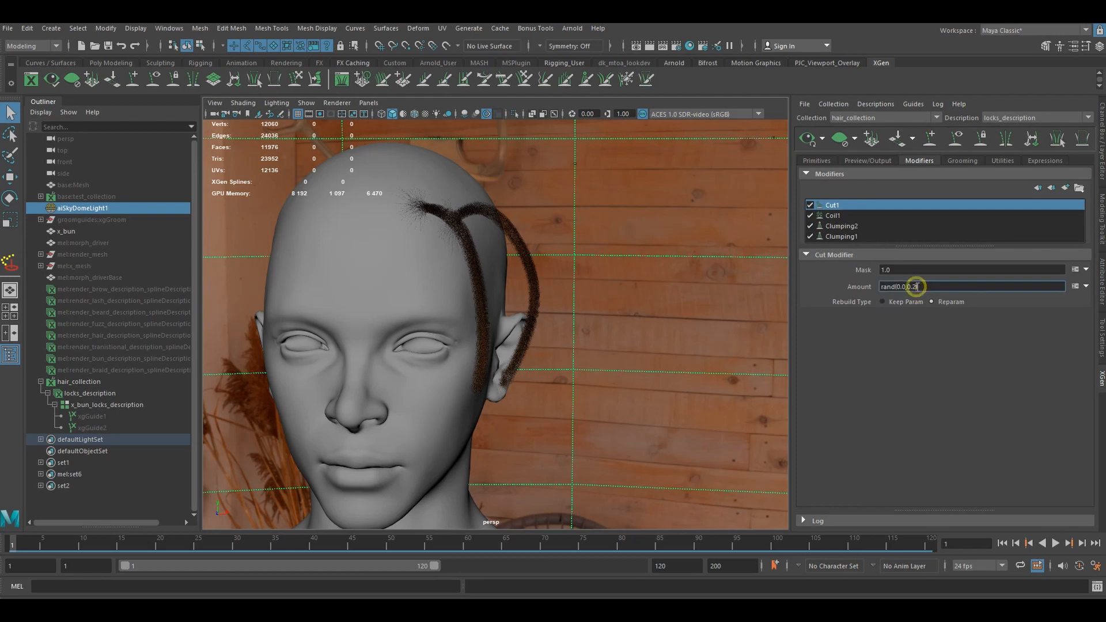
{"action": "type", "text": "rand(0.0,0.4)"}
{"action": "key", "text": "Return"}
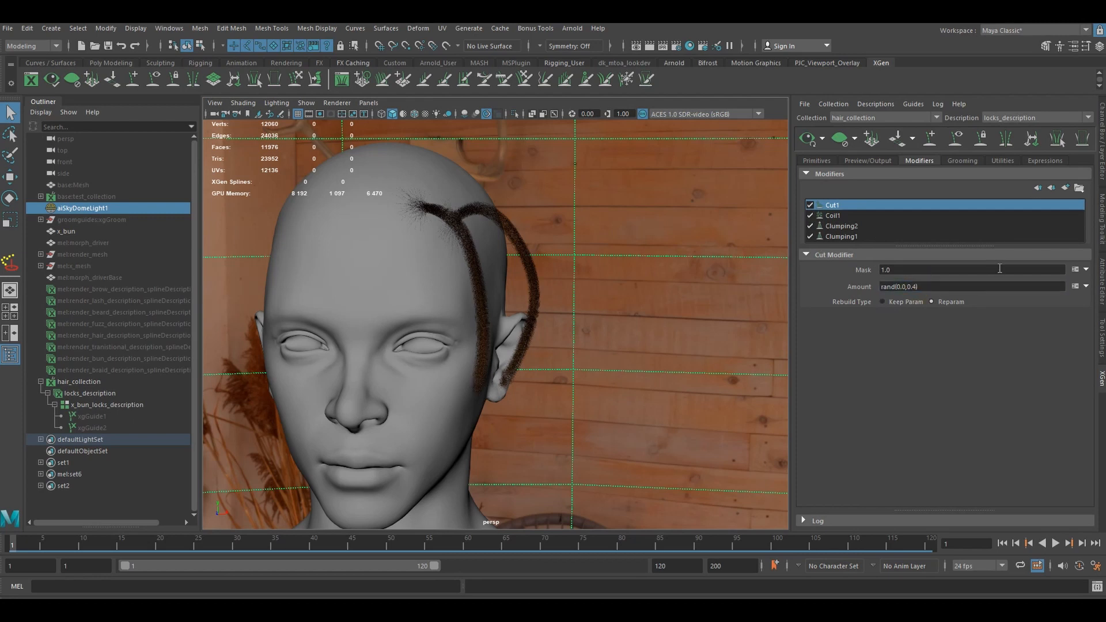
- Replace the Cut1 mask with the "$percentStray=100; #0,100" and "rand() < $percentStray/100.0? 1:0" expression, and set its stray percentage to 15
{"action": "left_click", "coordinate": [1070, 271]}
{"action": "left_click", "coordinate": [442, 380]}
{"action": "key", "text": "ctrl+a"}
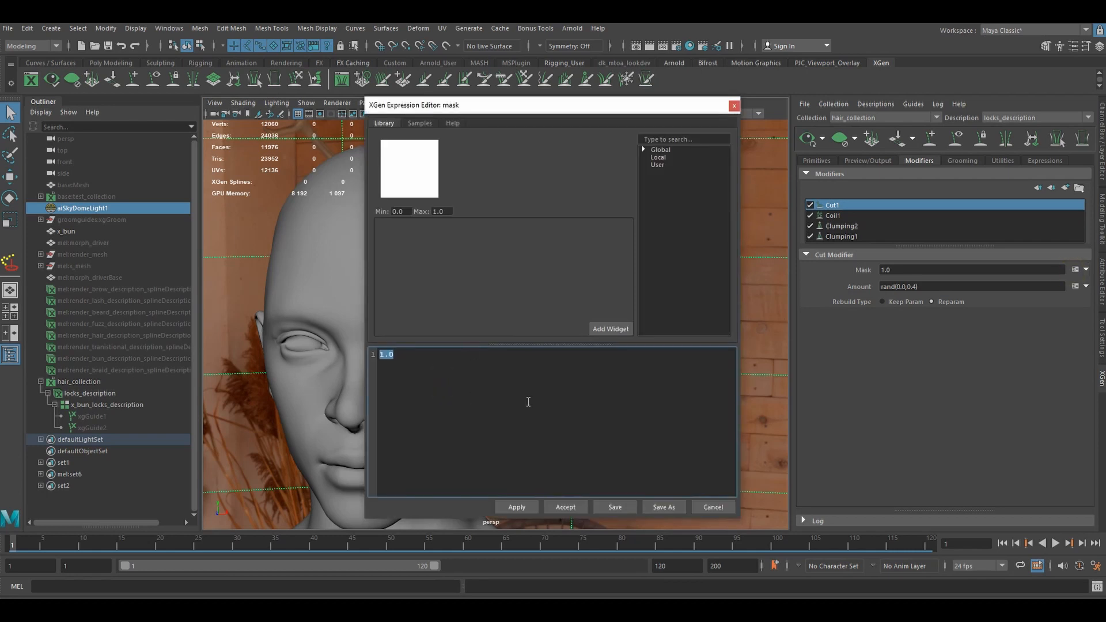
{"action": "key", "text": "ctrl+v"}
{"action": "left_click", "coordinate": [565, 507]}
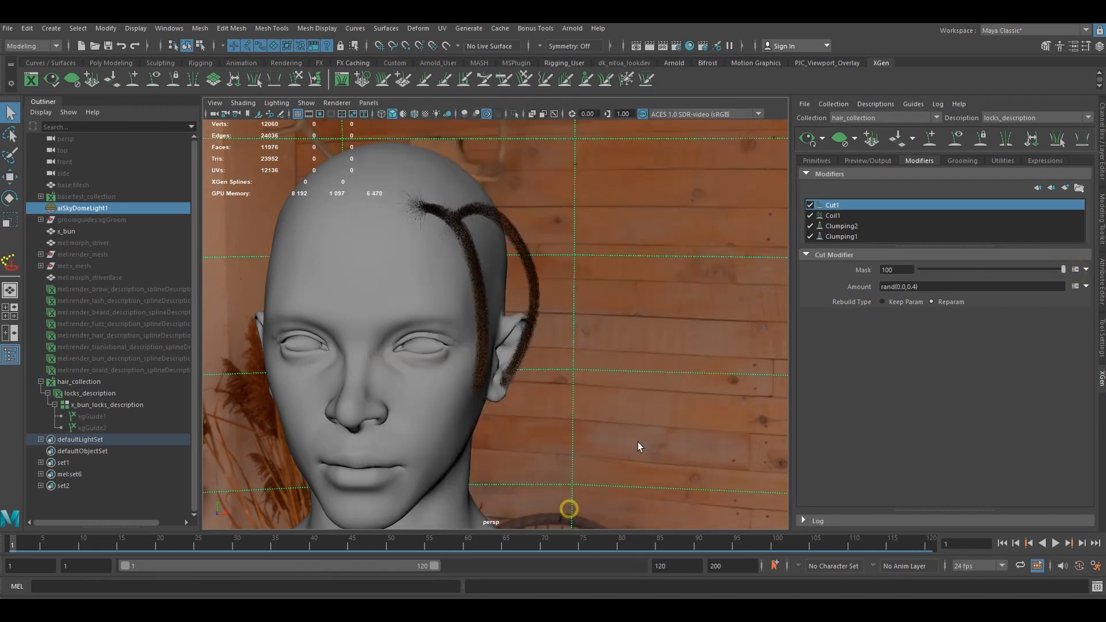
{"action": "double_click", "coordinate": [901, 270]}
{"action": "type", "text": "15"}
{"action": "key", "text": "Return"}
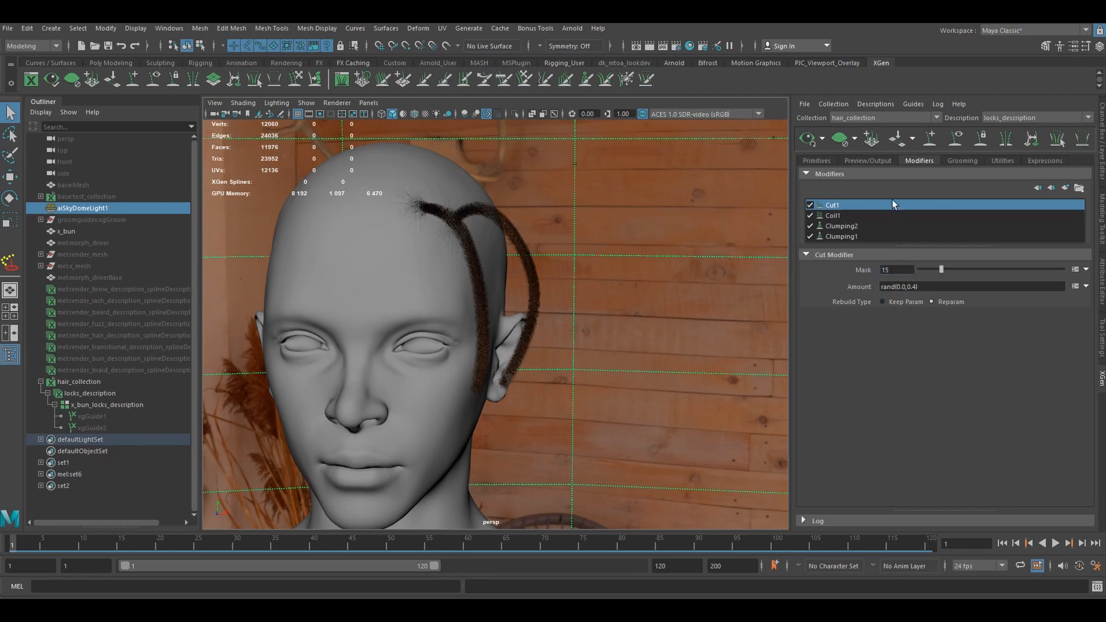
- Check the locks against their temporarily shown guides and compare them with the Cut1 modifier off and on
{"action": "left_click", "coordinate": [956, 140]}
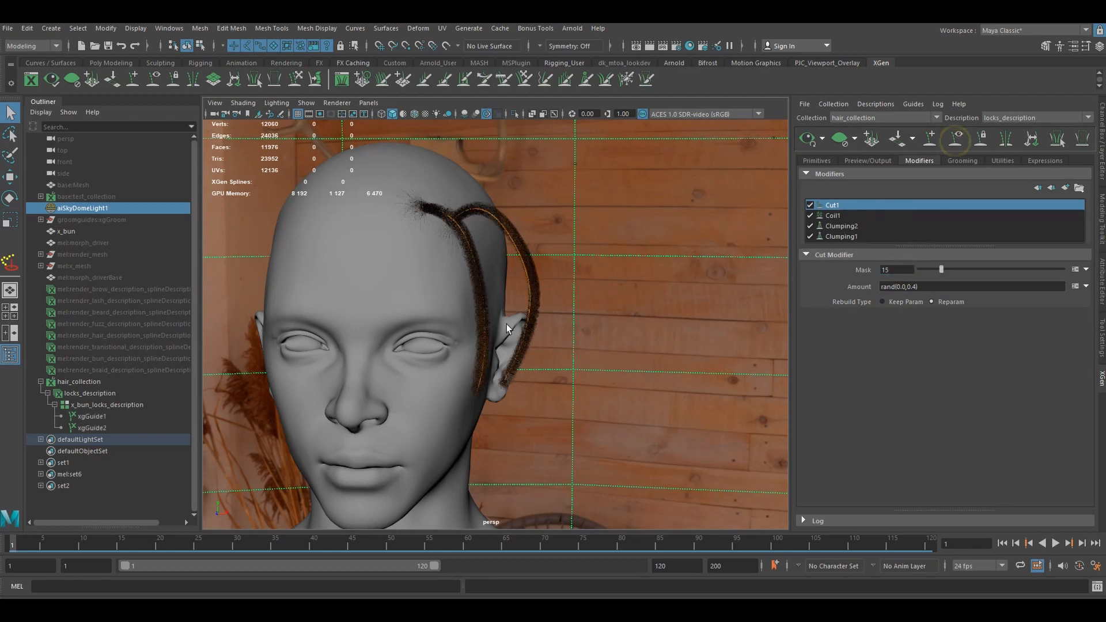
{"action": "left_click_drag", "start_coordinate": [533, 318], "coordinate": [484, 321], "text": "alt"}
{"action": "scroll", "coordinate": [484, 321], "scroll_direction": "up", "scroll_amount": 1}
{"action": "left_click", "coordinate": [810, 205]}
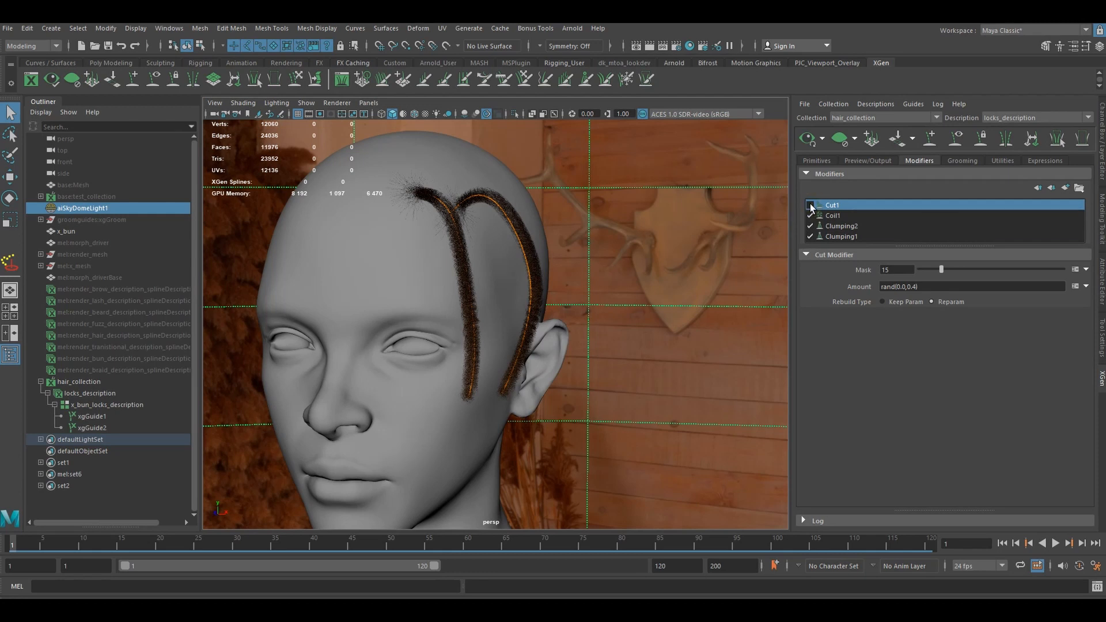
{"action": "left_click", "coordinate": [810, 205]}
{"action": "left_click_drag", "start_coordinate": [577, 240], "coordinate": [628, 253], "text": "alt"}
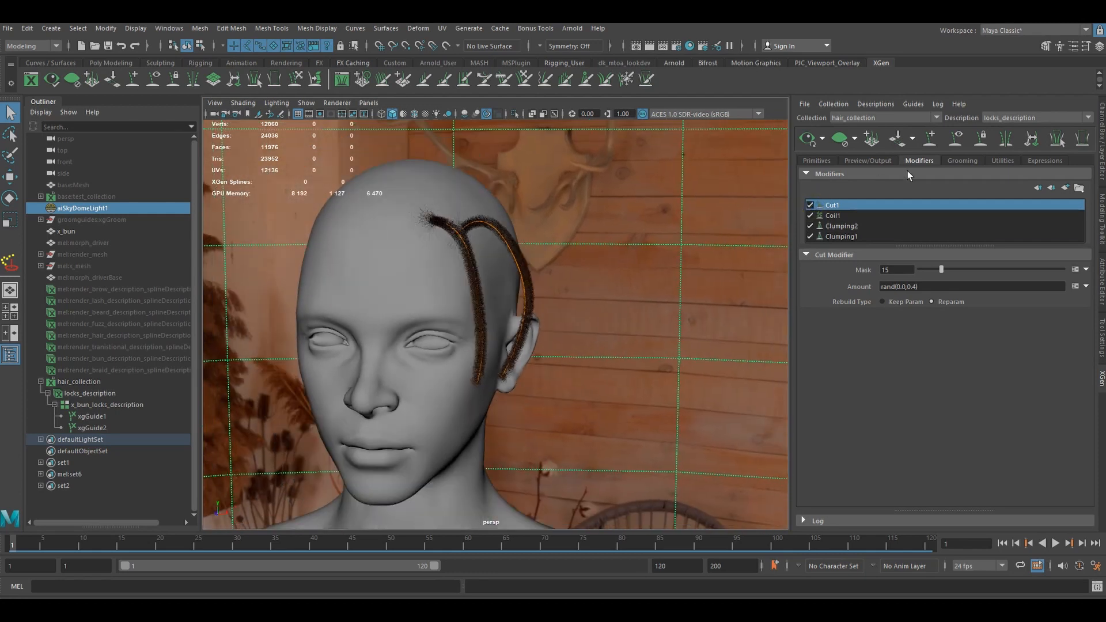
{"action": "left_click", "coordinate": [955, 140]}
- Add a Noise modifier on top of the locks description's modifier stack
{"action": "left_click", "coordinate": [1067, 189]}
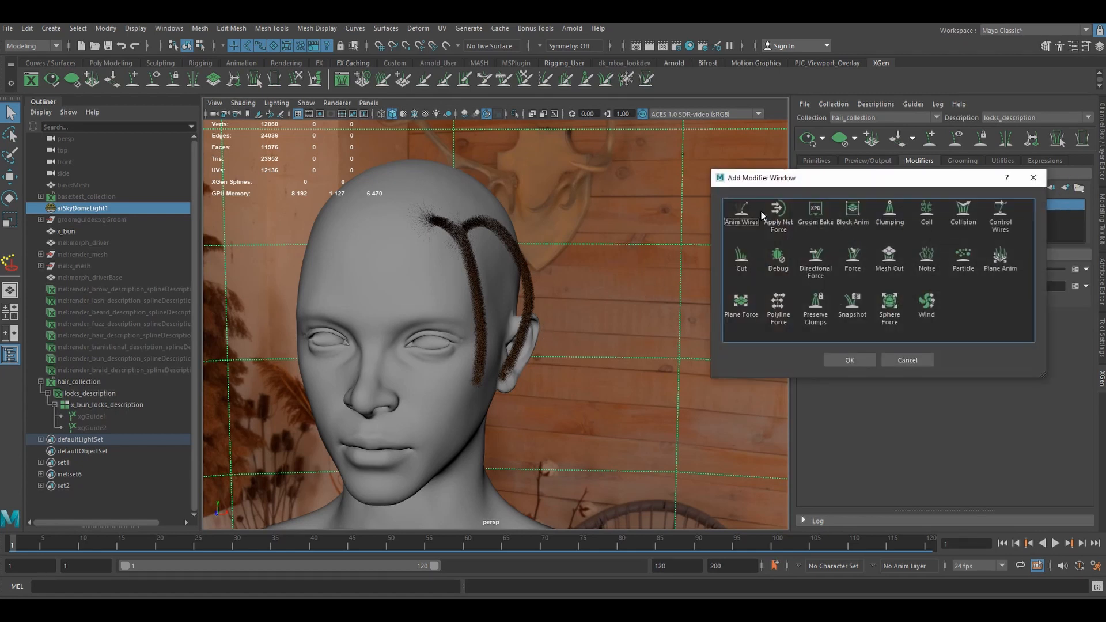
{"action": "left_click", "coordinate": [890, 218]}
{"action": "left_click", "coordinate": [926, 258]}
{"action": "left_click", "coordinate": [849, 360]}
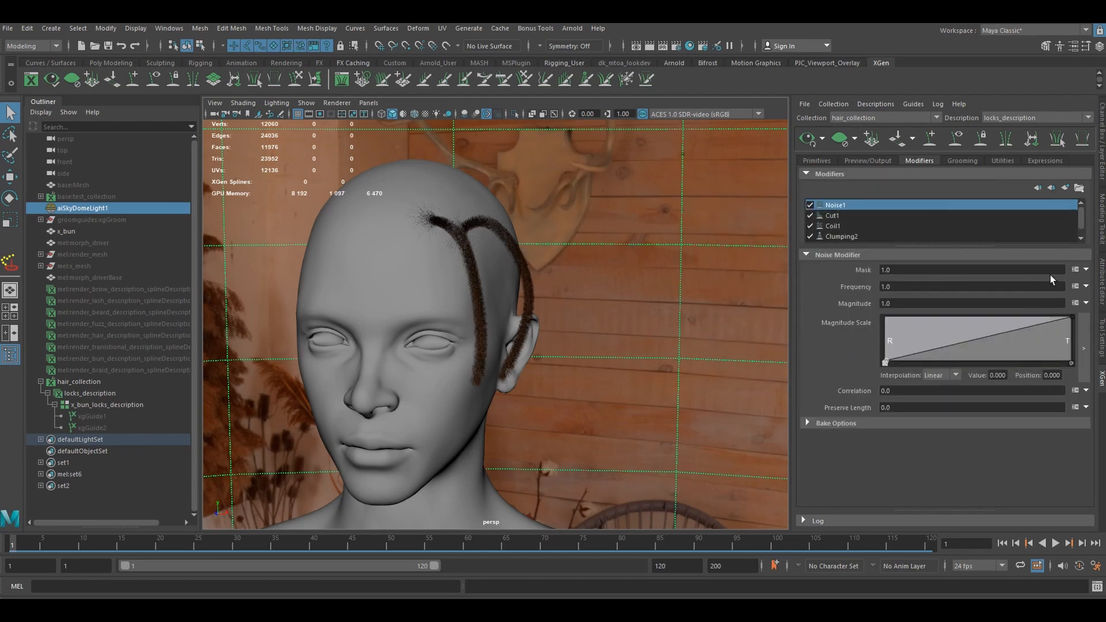
- Replace the Noise1 mask with the "$percentStray=100; #0,100" and "rand() < $percentStray/100.0? 1:0" expression, and set its stray percentage to 75
{"action": "left_click", "coordinate": [1075, 270]}
{"action": "left_click", "coordinate": [444, 375]}
{"action": "key", "text": "ctrl+a"}
{"action": "key", "text": "ctrl+v"}
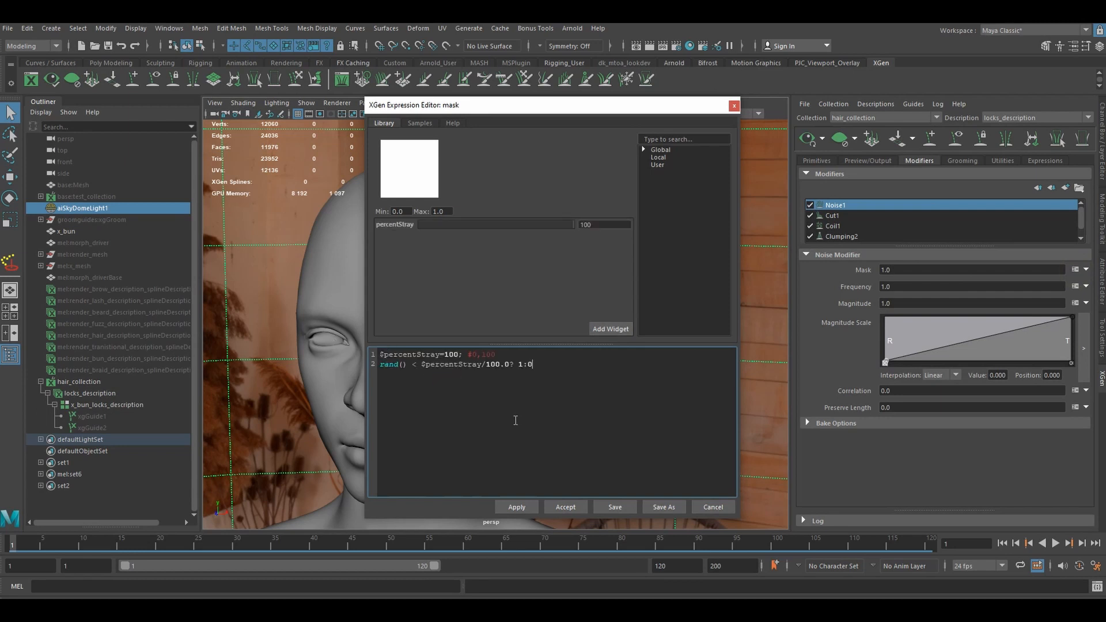
{"action": "left_click", "coordinate": [566, 507]}
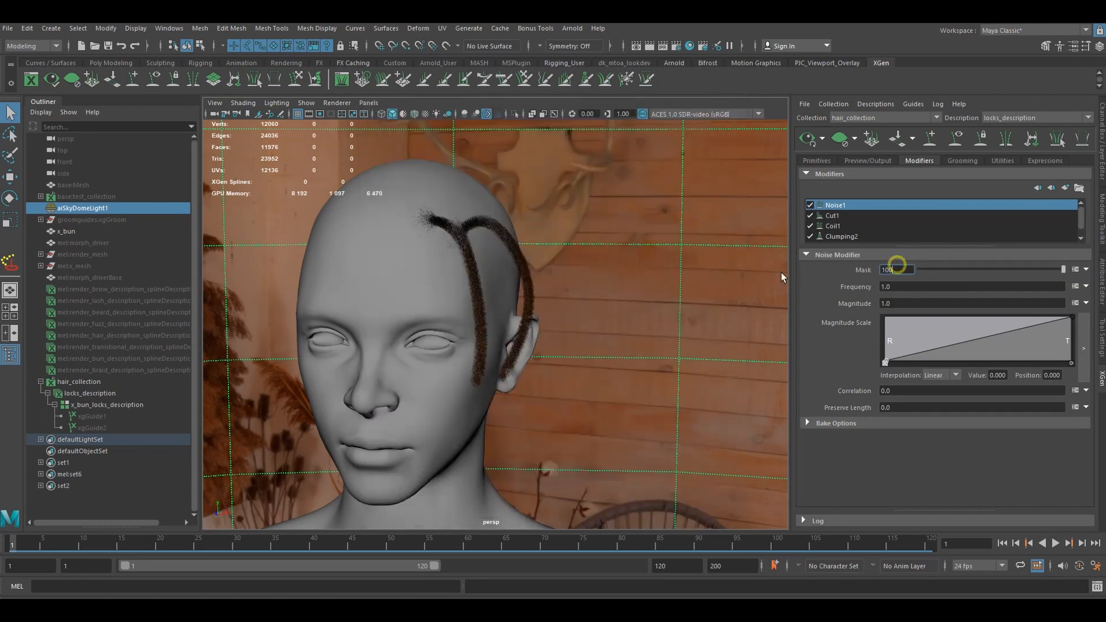
{"action": "left_click_drag", "start_coordinate": [897, 268], "coordinate": [781, 272]}
{"action": "type", "text": "75"}
{"action": "key", "text": "Return"}
- Disable the Cut1, Coil1 and Clumping2 modifiers and examine the noise effect on the locks up close
{"action": "scroll", "coordinate": [497, 295], "scroll_direction": "up", "scroll_amount": 3}
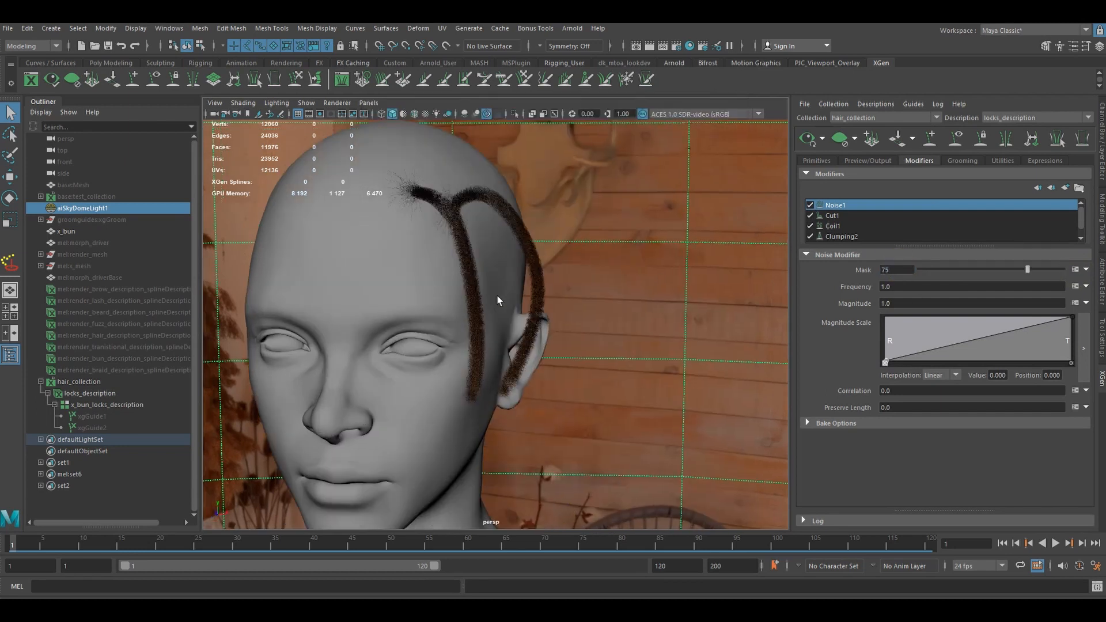
{"action": "scroll", "coordinate": [496, 295], "scroll_direction": "up", "scroll_amount": 2}
{"action": "left_click_drag", "start_coordinate": [499, 294], "coordinate": [561, 253], "text": "alt"}
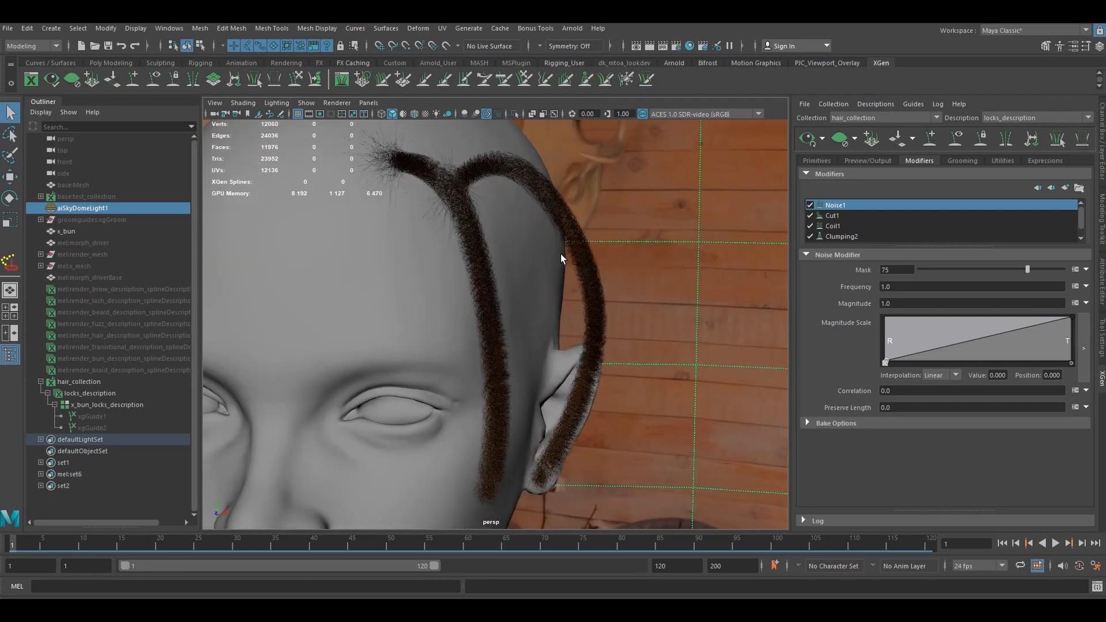
{"action": "left_click", "coordinate": [810, 217]}
{"action": "left_click", "coordinate": [810, 225]}
{"action": "scroll", "coordinate": [852, 228], "scroll_direction": "down", "scroll_amount": 1}
{"action": "left_click", "coordinate": [809, 226]}
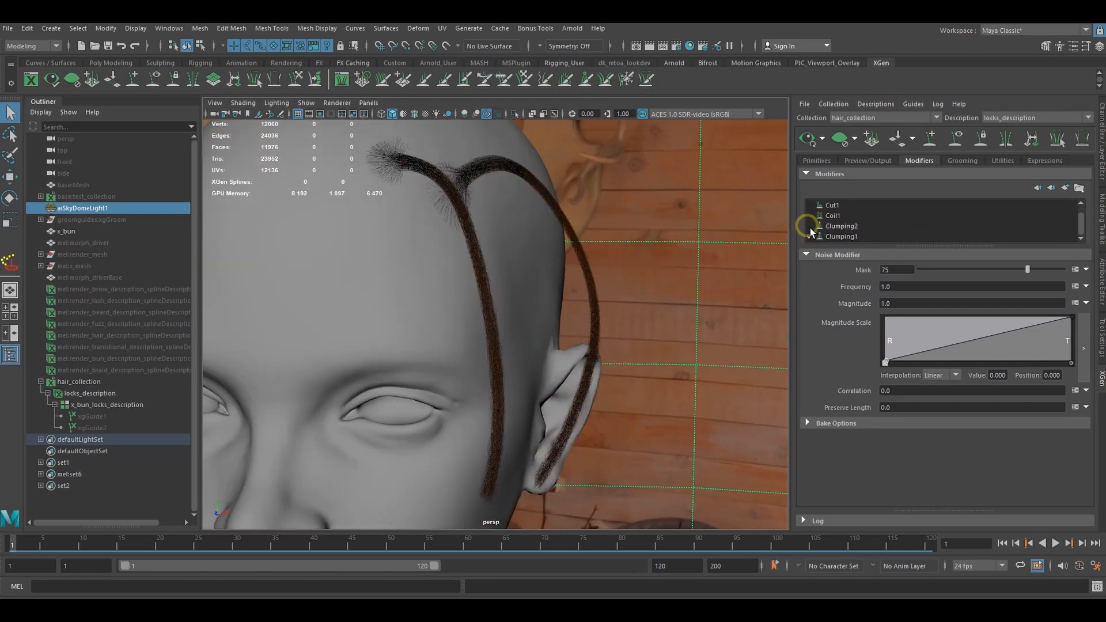
{"action": "left_click_drag", "start_coordinate": [603, 245], "coordinate": [473, 277], "text": "alt"}
{"action": "scroll", "coordinate": [456, 286], "scroll_direction": "up", "scroll_amount": 2}
{"action": "middle_click_drag", "start_coordinate": [456, 285], "coordinate": [505, 289], "text": "alt"}
{"action": "scroll", "coordinate": [504, 288], "scroll_direction": "down", "scroll_amount": 2}
{"action": "left_click_drag", "start_coordinate": [504, 288], "coordinate": [505, 301], "text": "alt"}
{"action": "middle_click_drag", "start_coordinate": [505, 300], "coordinate": [526, 338], "text": "alt"}
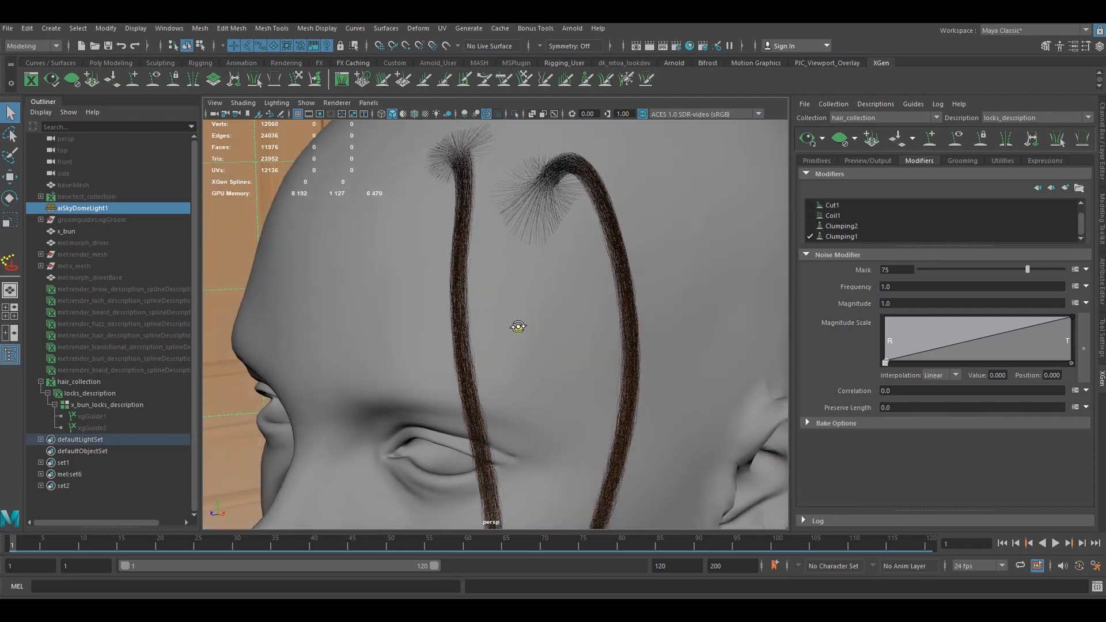
{"action": "right_click_drag", "start_coordinate": [518, 323], "coordinate": [573, 326], "text": "alt"}
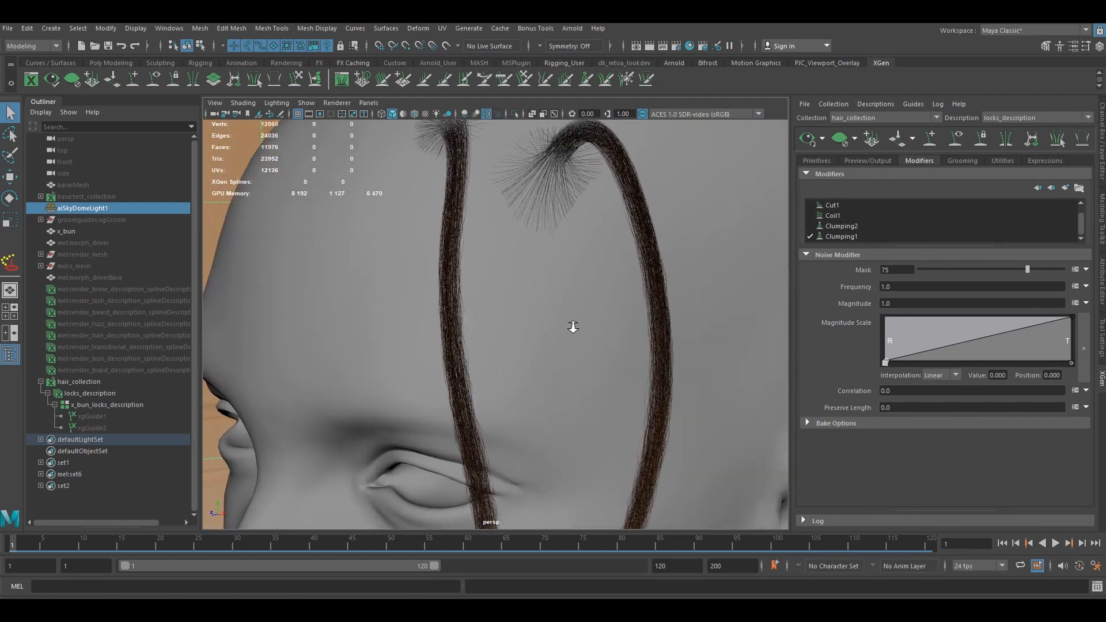
- Set the Noise1 frequency to 10 and its magnitude to 1.6, trying 1.8 first and briefly comparing with Coil1 enabled
{"action": "double_click", "coordinate": [908, 287]}
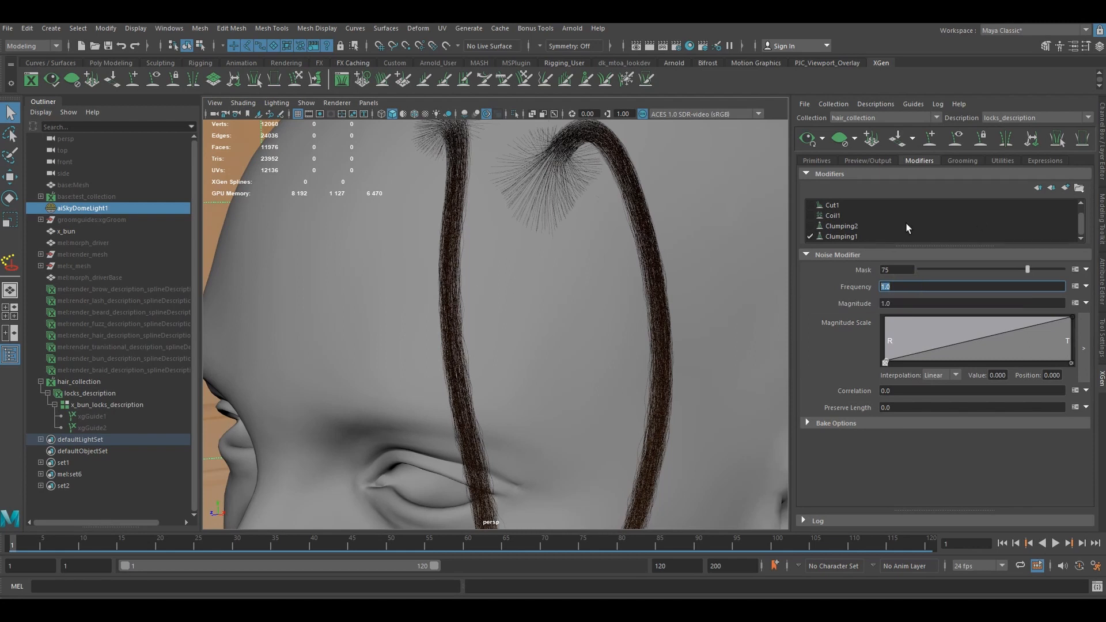
{"action": "left_click", "coordinate": [810, 216]}
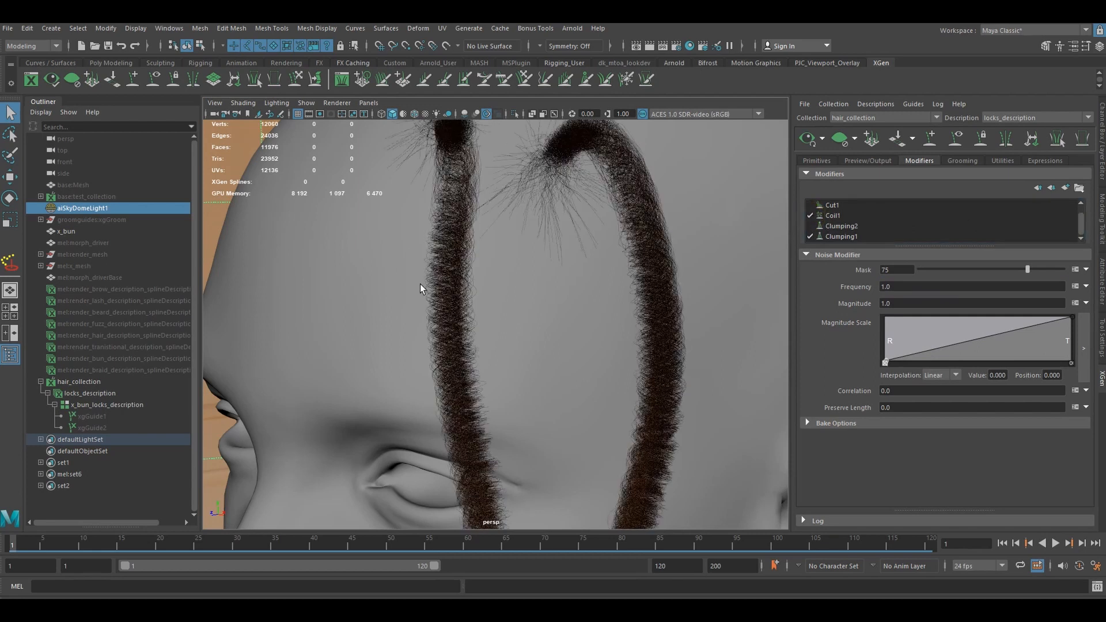
{"action": "left_click", "coordinate": [811, 216]}
{"action": "double_click", "coordinate": [898, 287]}
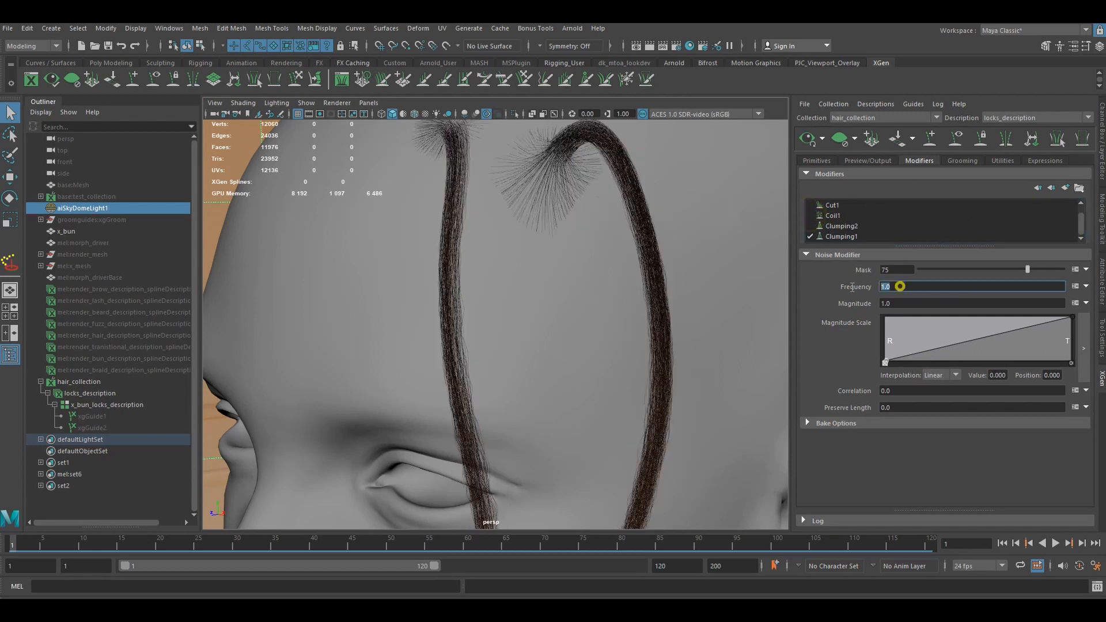
{"action": "type", "text": "10"}
{"action": "key", "text": "Return"}
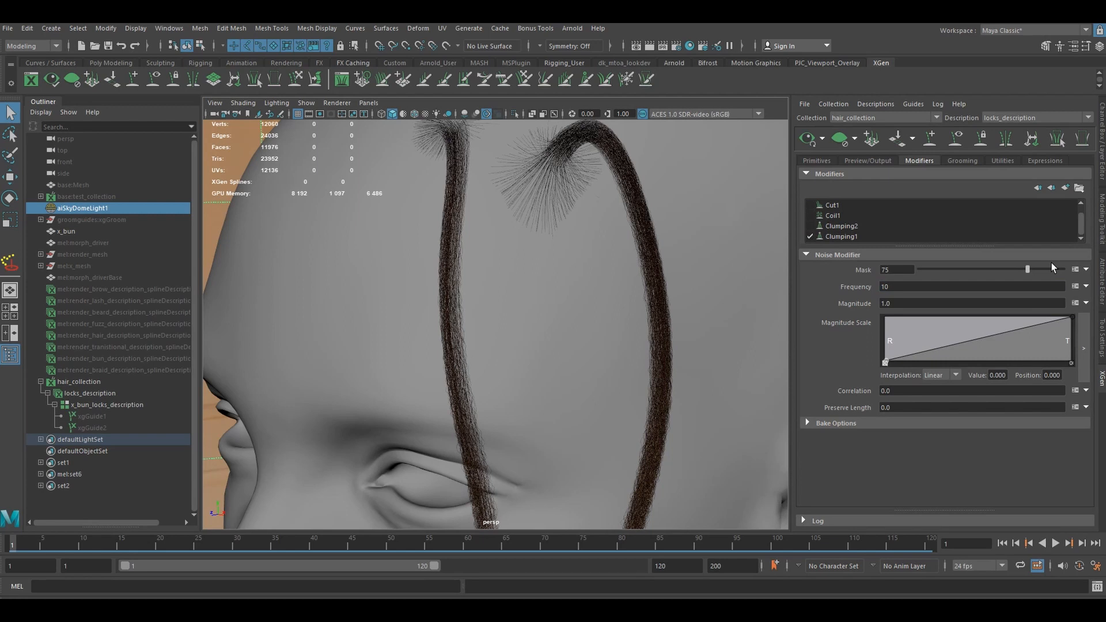
{"action": "double_click", "coordinate": [905, 304]}
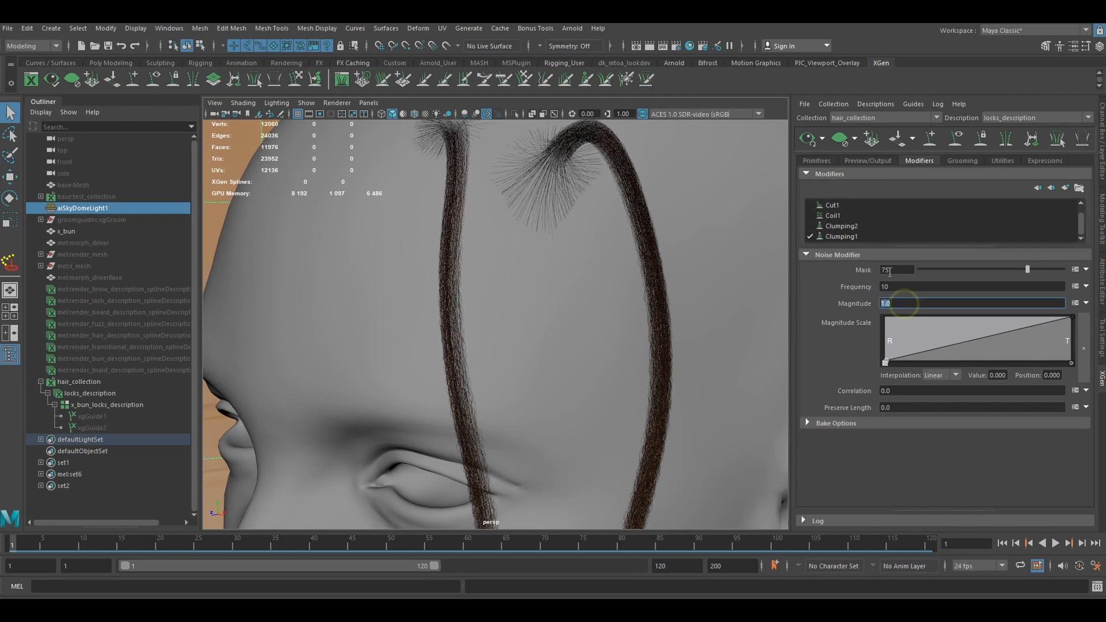
{"action": "key", "text": "Return"}
{"action": "double_click", "coordinate": [908, 303]}
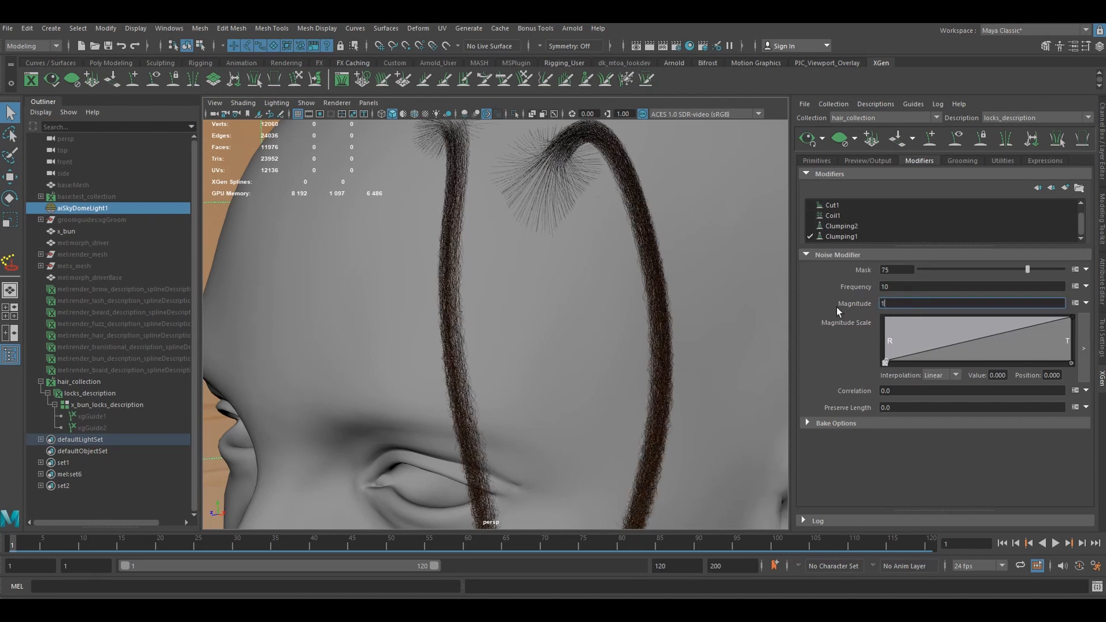
{"action": "type", "text": "1.6"}
{"action": "key", "text": "Return"}
- Set the Noise1 magnitude scale root value to .3 and add a ramp point of about 0.842 at position 0.205
{"action": "left_click_drag", "start_coordinate": [886, 362], "coordinate": [885, 346]}
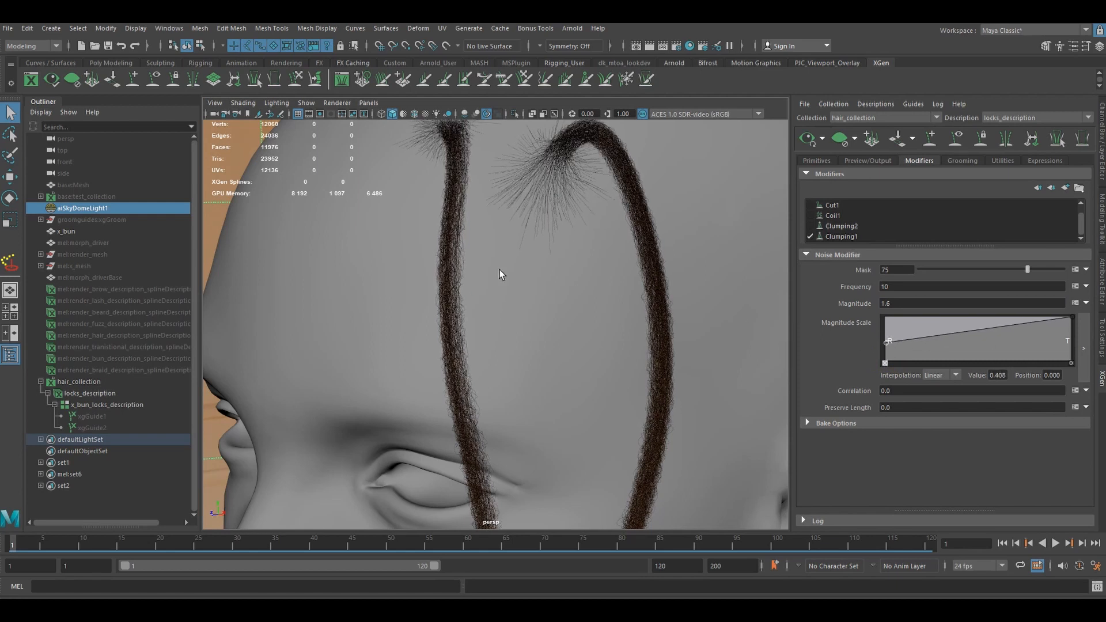
{"action": "left_click_drag", "start_coordinate": [499, 270], "coordinate": [598, 321], "text": "alt"}
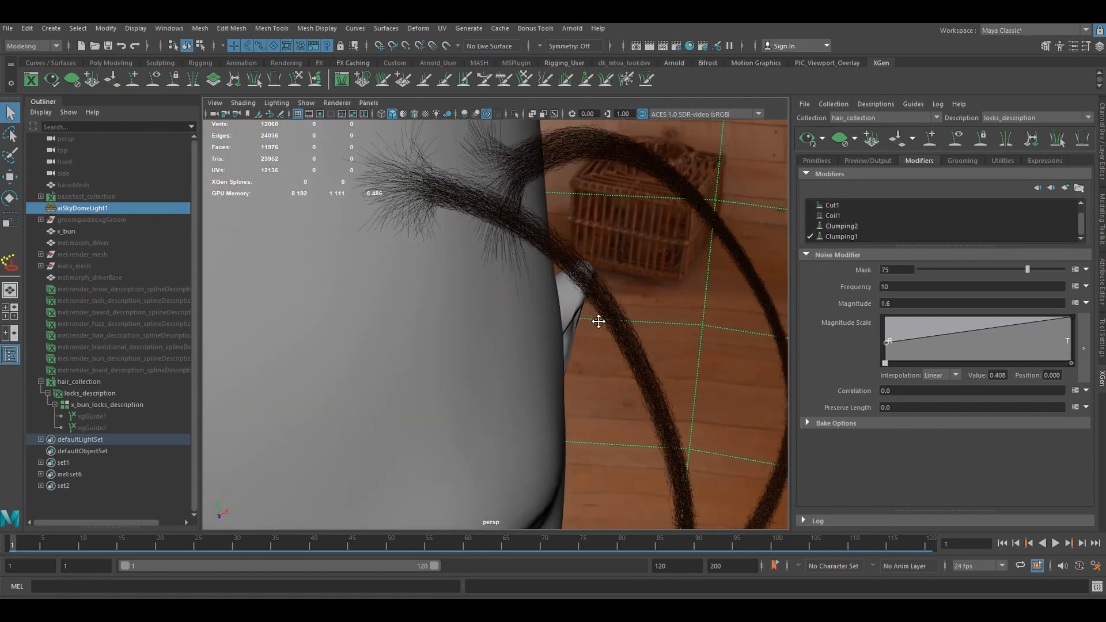
{"action": "left_click_drag", "start_coordinate": [886, 344], "coordinate": [886, 351]}
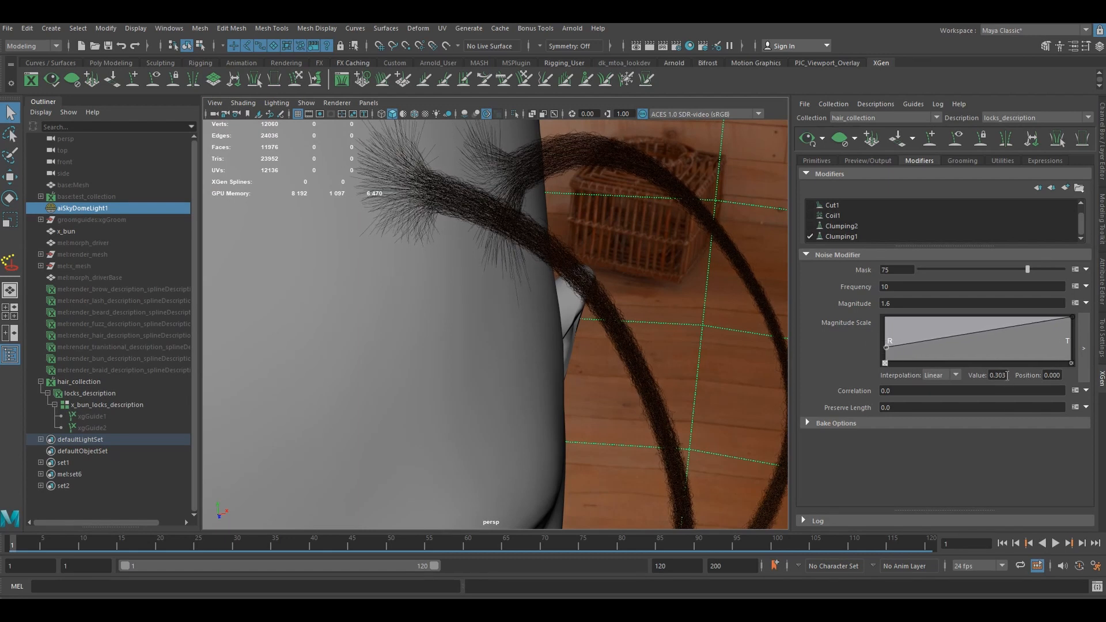
{"action": "left_click_drag", "start_coordinate": [1008, 375], "coordinate": [955, 374]}
{"action": "type", "text": ".3"}
{"action": "key", "text": "Return"}
{"action": "left_click_drag", "start_coordinate": [945, 330], "coordinate": [923, 323]}
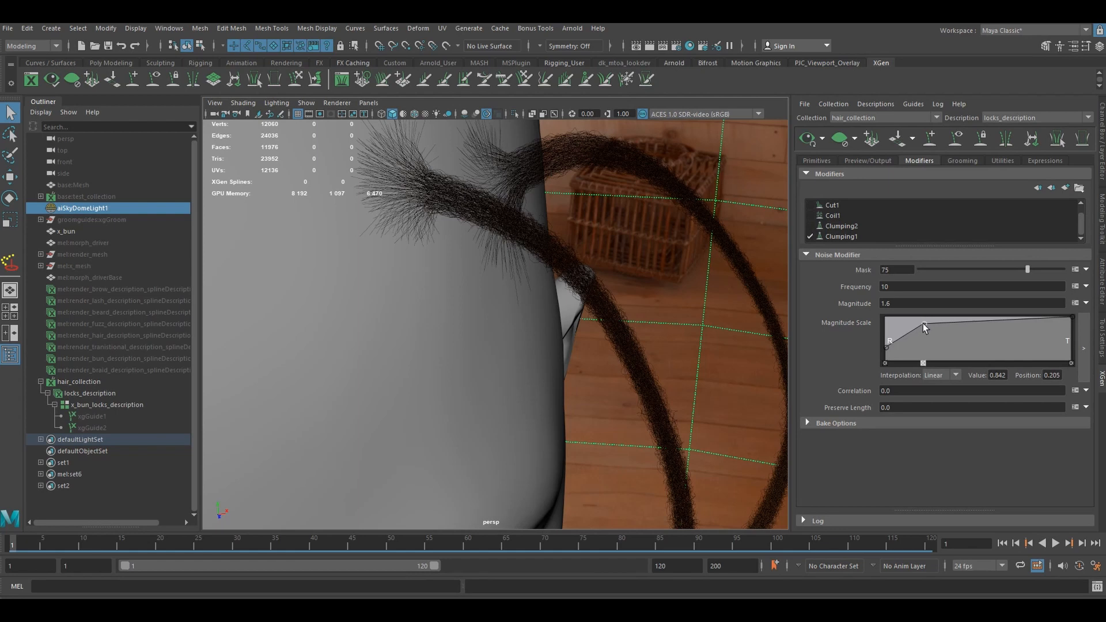
- Set the Noise1 correlation to .2 and inspect the strands up close
{"action": "left_click", "coordinate": [900, 391]}
{"action": "type", "text": ".2"}
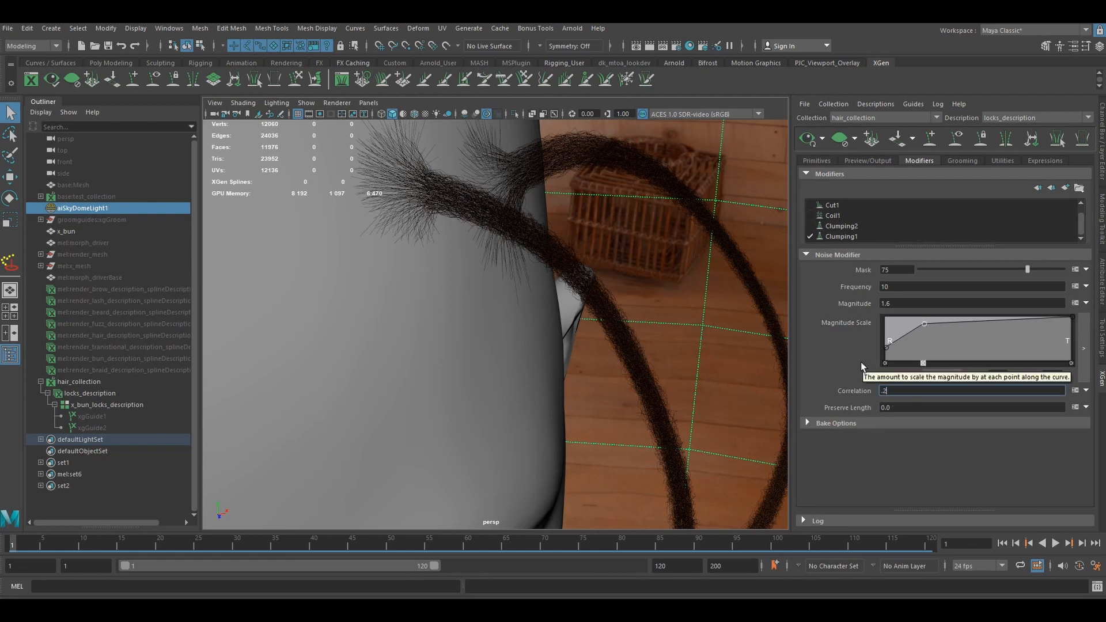
{"action": "key", "text": "Return"}
{"action": "scroll", "coordinate": [510, 351], "scroll_direction": "down", "scroll_amount": 2}
{"action": "mouse_move", "coordinate": [528, 350]}
{"action": "left_mouse_down", "text": "alt"}
{"action": "mouse_move", "coordinate": [455, 334]}
{"action": "mouse_move", "coordinate": [527, 346]}
{"action": "mouse_move", "coordinate": [527, 335]}
{"action": "left_mouse_up", "text": "alt"}
{"action": "scroll", "coordinate": [528, 346], "scroll_direction": "up", "scroll_amount": 3}
{"action": "scroll", "coordinate": [528, 336], "scroll_direction": "up", "scroll_amount": 3}
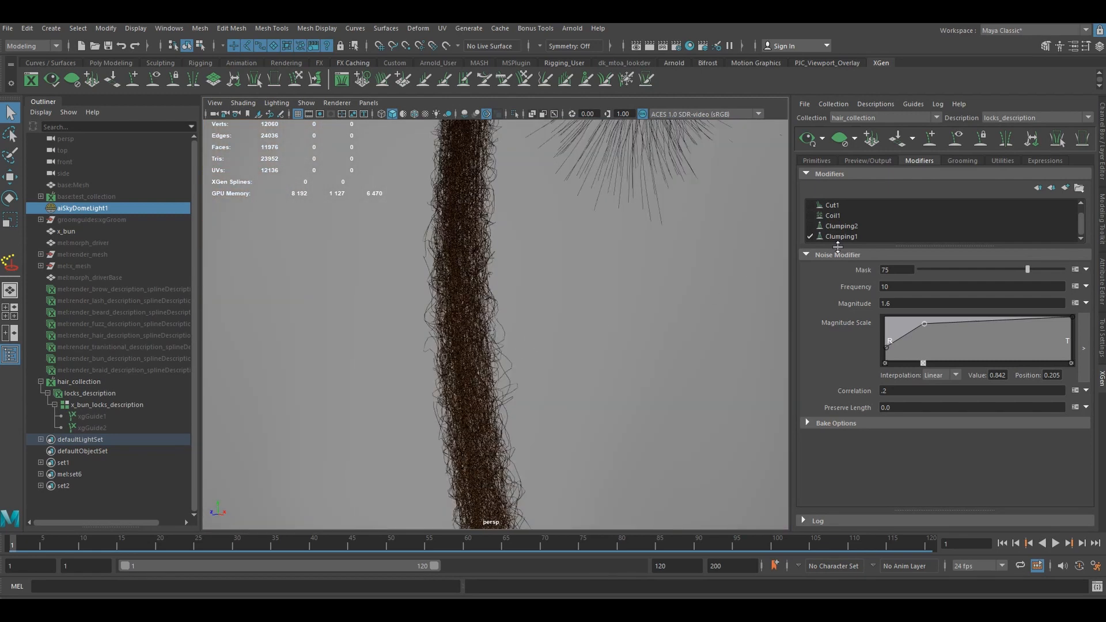
- Reduce the Noise1 magnitude to 1.4 and its frequency to 8, checking the locks from near and far
{"action": "left_click", "coordinate": [897, 287]}
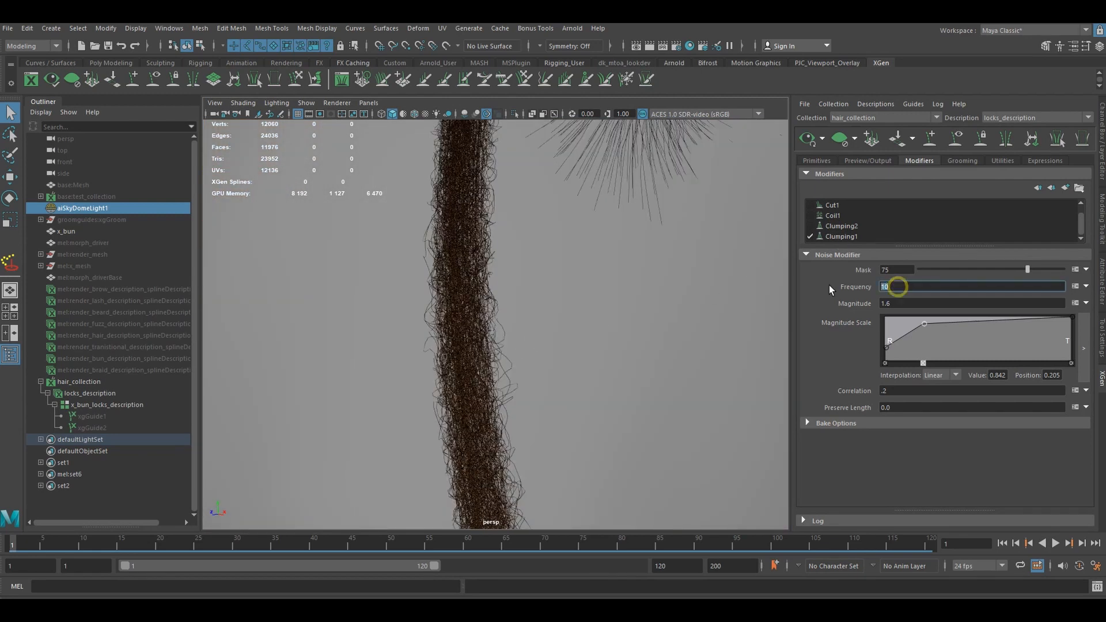
{"action": "left_click", "coordinate": [896, 303]}
{"action": "type", "text": "1.4"}
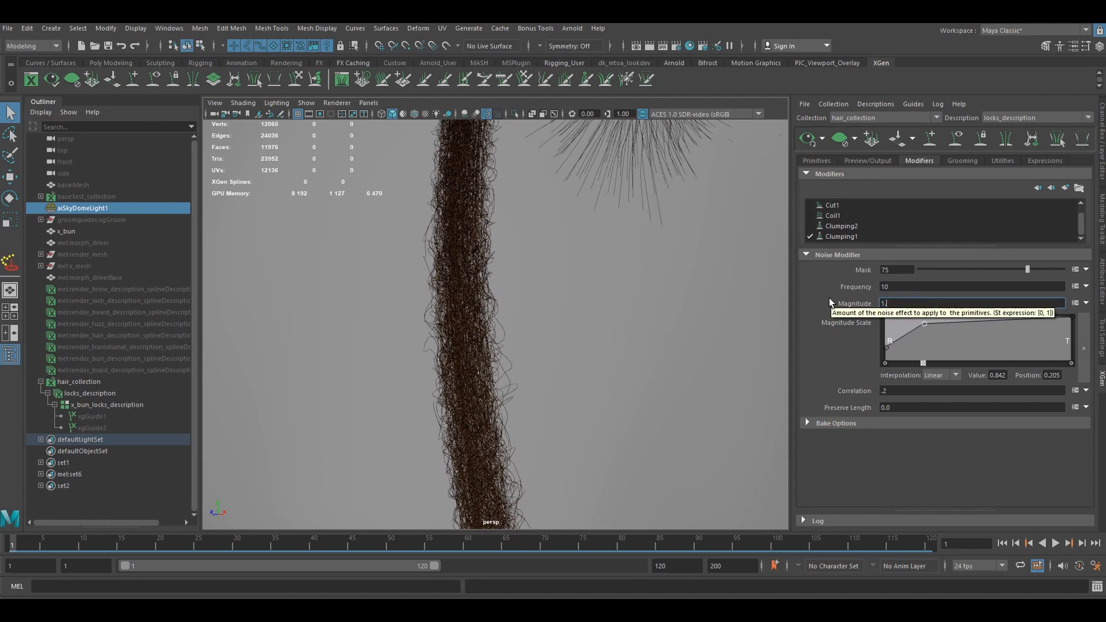
{"action": "key", "text": "Return"}
{"action": "scroll", "coordinate": [615, 340], "scroll_direction": "down", "scroll_amount": 5}
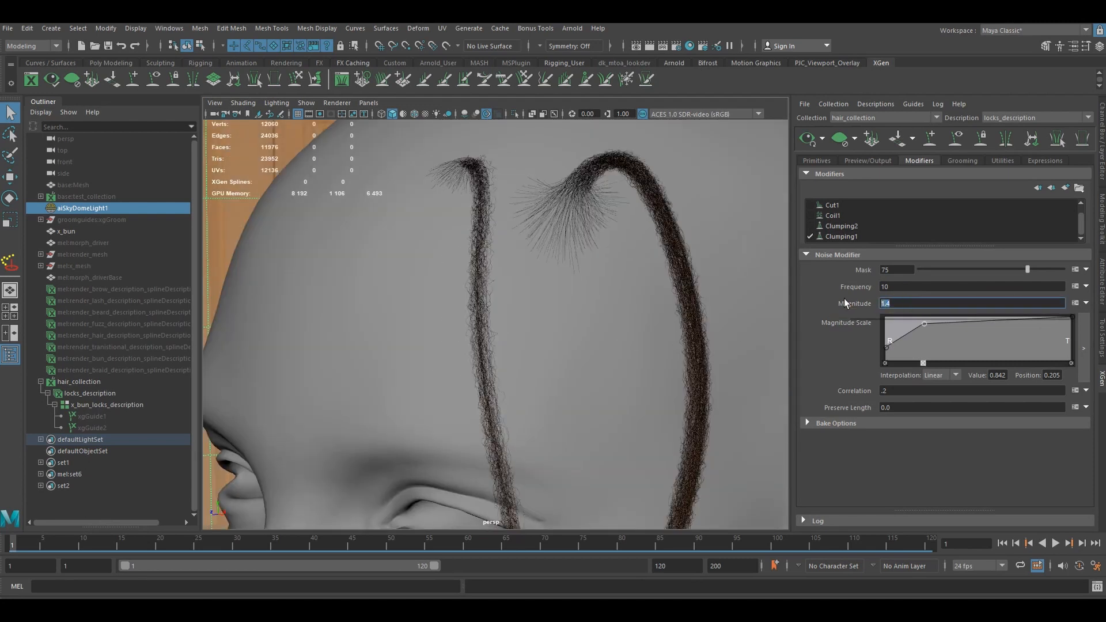
{"action": "left_click", "coordinate": [901, 287]}
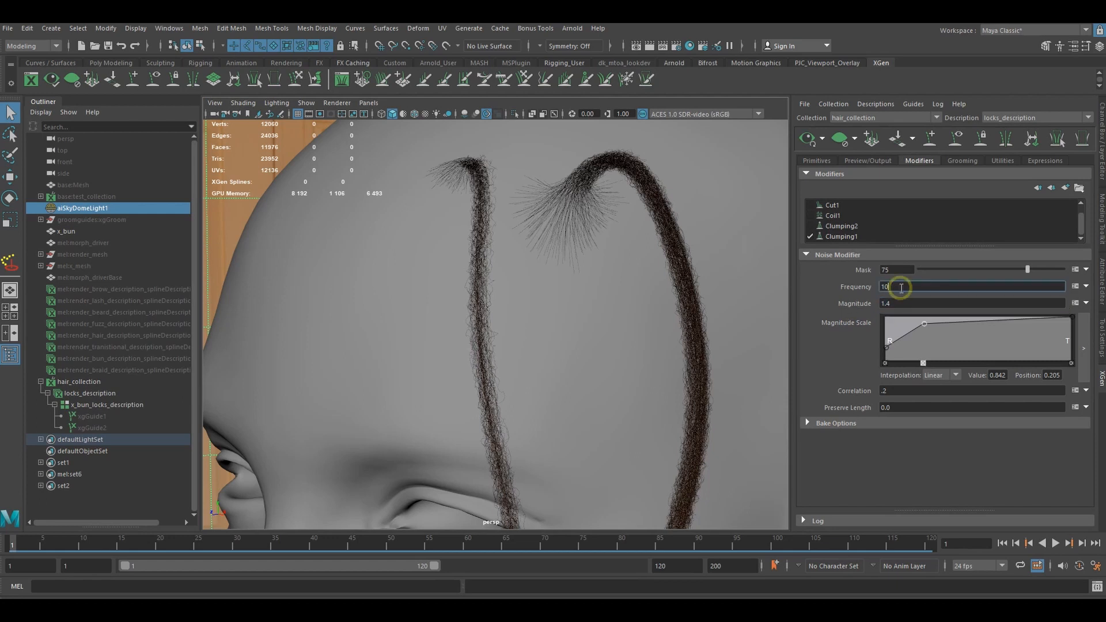
{"action": "left_click_drag", "start_coordinate": [901, 287], "coordinate": [841, 288]}
{"action": "type", "text": "8"}
{"action": "key", "text": "Return"}
{"action": "scroll", "coordinate": [582, 319], "scroll_direction": "up", "scroll_amount": 5}
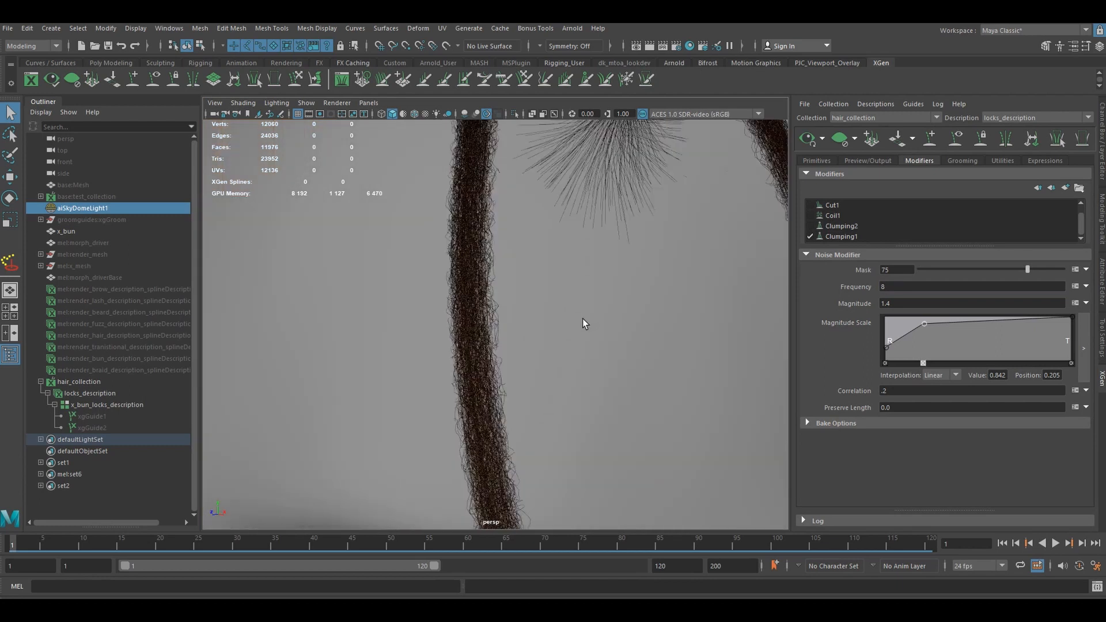
{"action": "left_click_drag", "start_coordinate": [583, 320], "coordinate": [635, 320], "text": "alt"}
{"action": "scroll", "coordinate": [624, 324], "scroll_direction": "down", "scroll_amount": 4}
{"action": "scroll", "coordinate": [648, 326], "scroll_direction": "down", "scroll_amount": 2}
- Re-enable the Clumping2, Coil1 and Cut1 modifiers and view the combined effect on the locks
{"action": "left_click", "coordinate": [810, 227]}
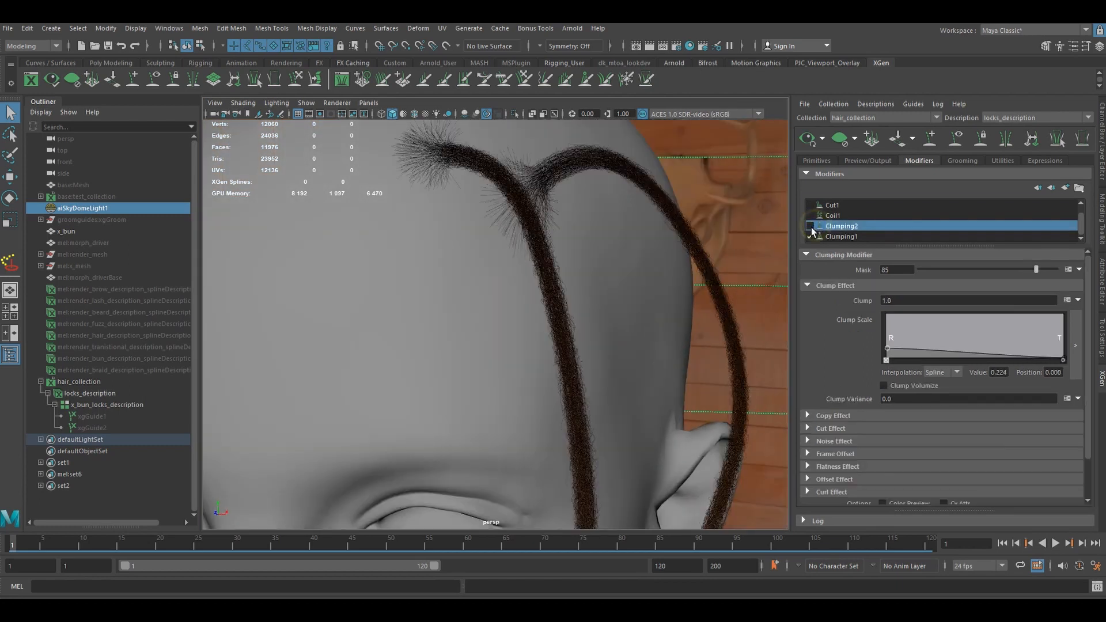
{"action": "left_click", "coordinate": [810, 216]}
{"action": "left_click", "coordinate": [810, 206]}
{"action": "scroll", "coordinate": [818, 226], "scroll_direction": "up", "scroll_amount": 1}
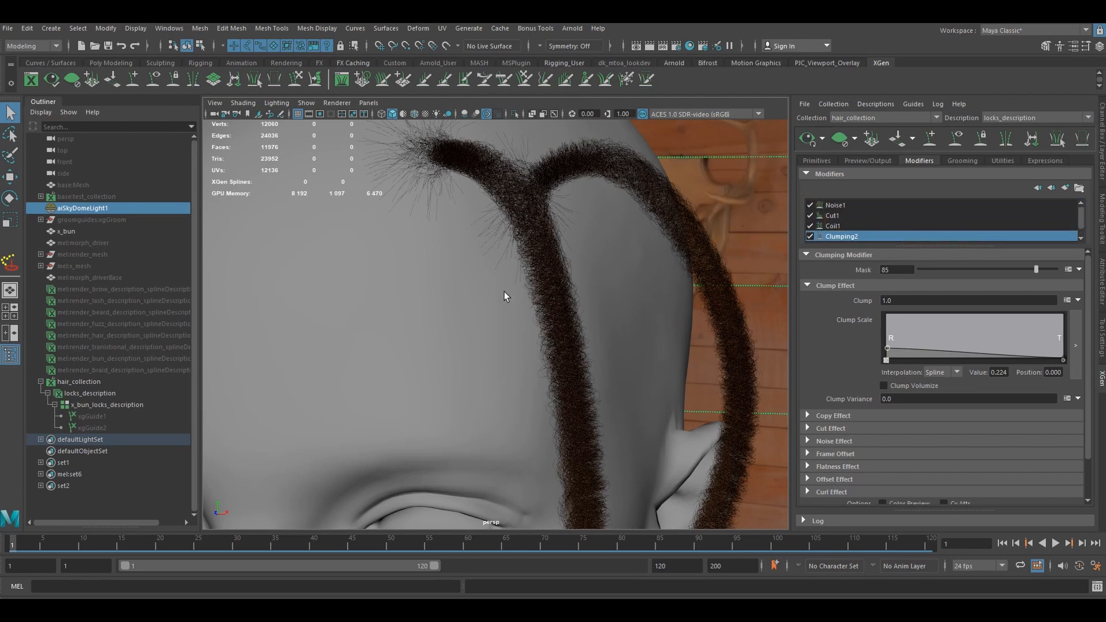
{"action": "left_click_drag", "start_coordinate": [504, 292], "coordinate": [527, 308], "text": "alt"}
- Duplicate the Noise1 modifier twice so that three noise modifiers top the stack
{"action": "left_click", "coordinate": [834, 203]}
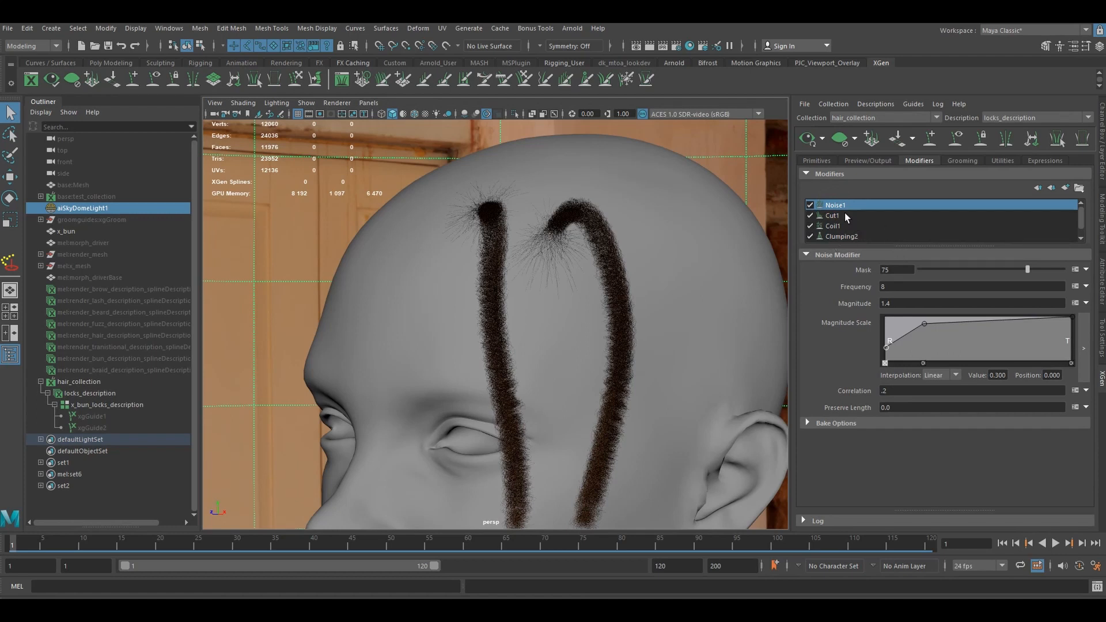
{"action": "right_click", "coordinate": [842, 206]}
{"action": "left_click", "coordinate": [871, 254]}
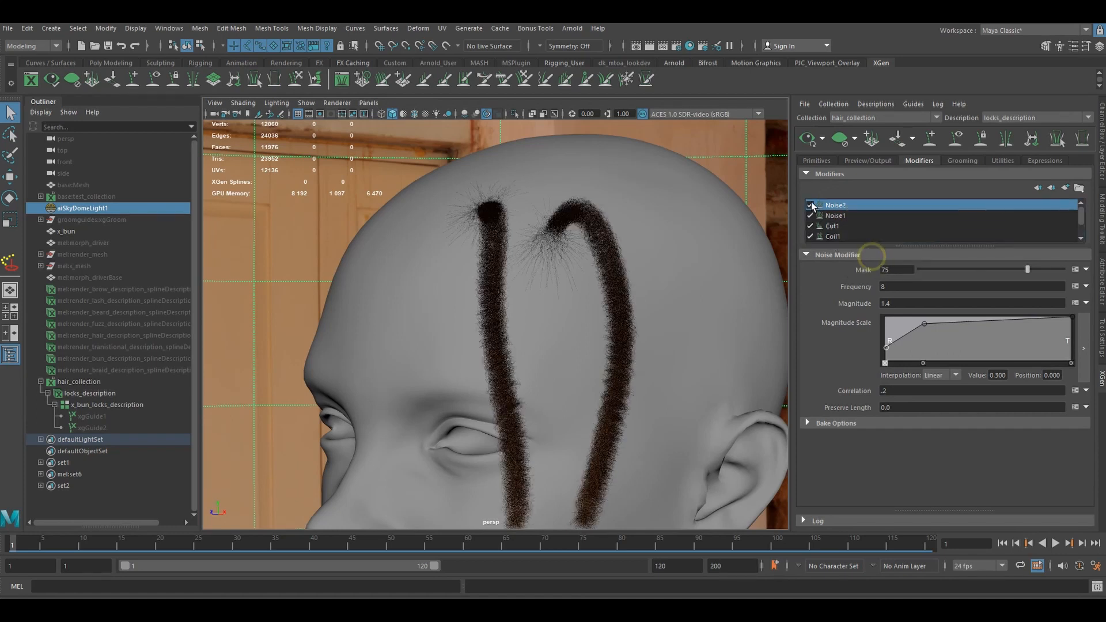
{"action": "right_click", "coordinate": [844, 205]}
{"action": "left_click", "coordinate": [867, 254]}
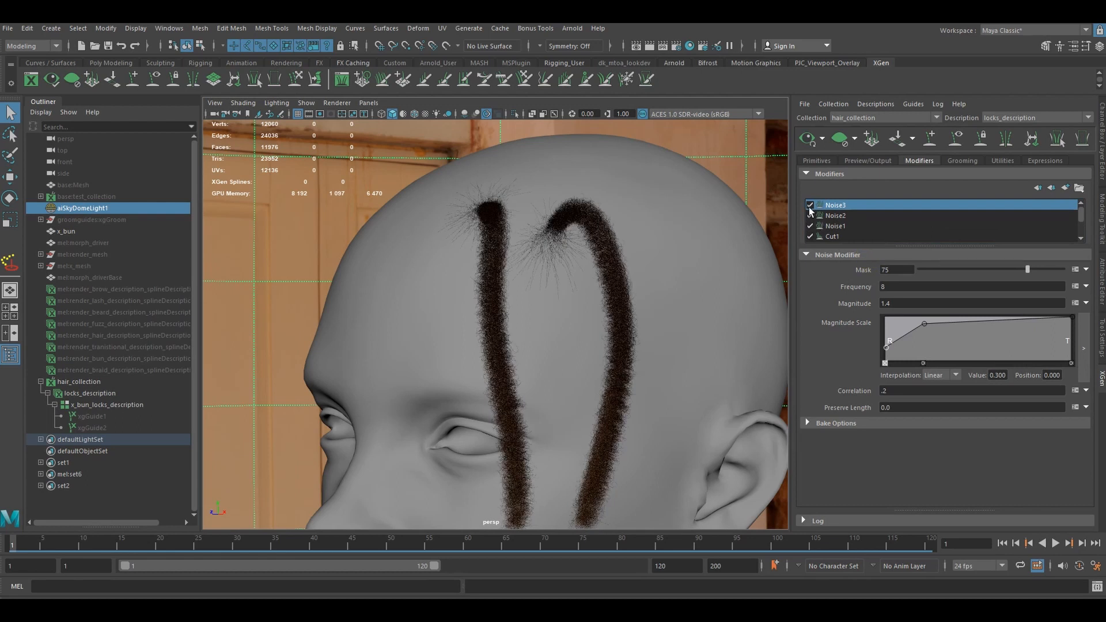
- Disable the Noise3 modifier and set the Noise2 magnitude to 2.2
{"action": "left_click", "coordinate": [810, 205]}
{"action": "scroll", "coordinate": [532, 282], "scroll_direction": "up", "scroll_amount": 8}
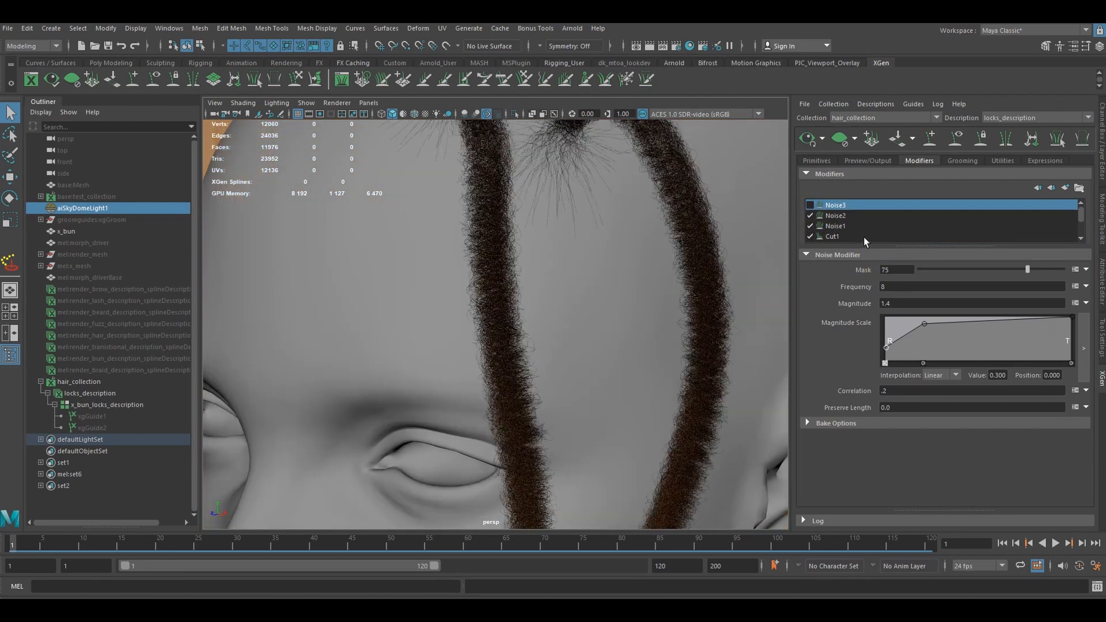
{"action": "left_click", "coordinate": [835, 217]}
{"action": "left_click", "coordinate": [840, 226]}
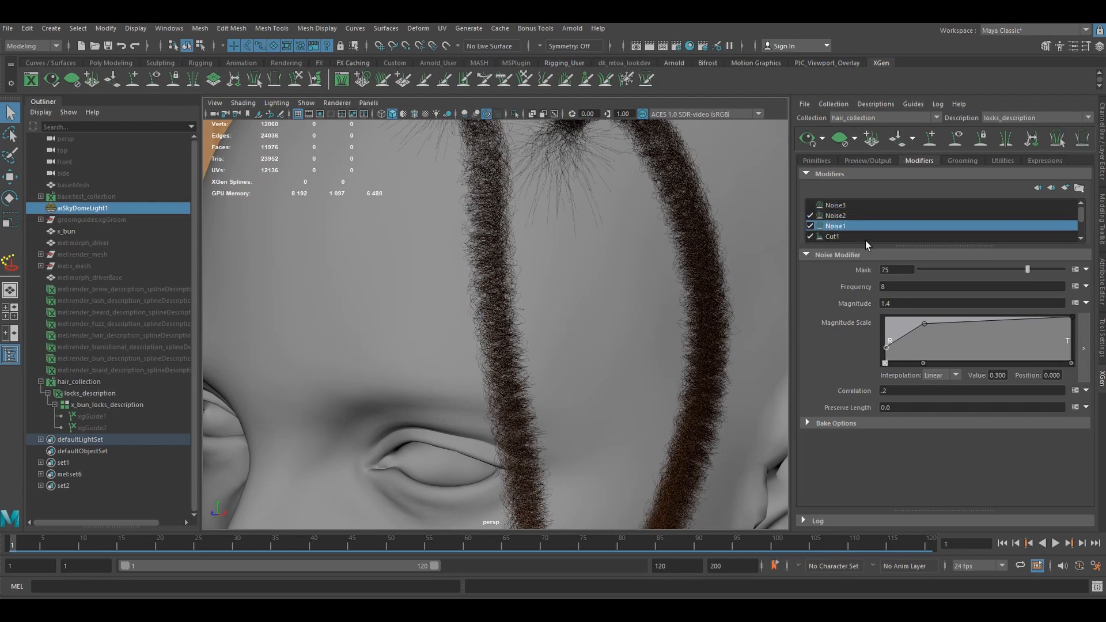
{"action": "left_click", "coordinate": [835, 216]}
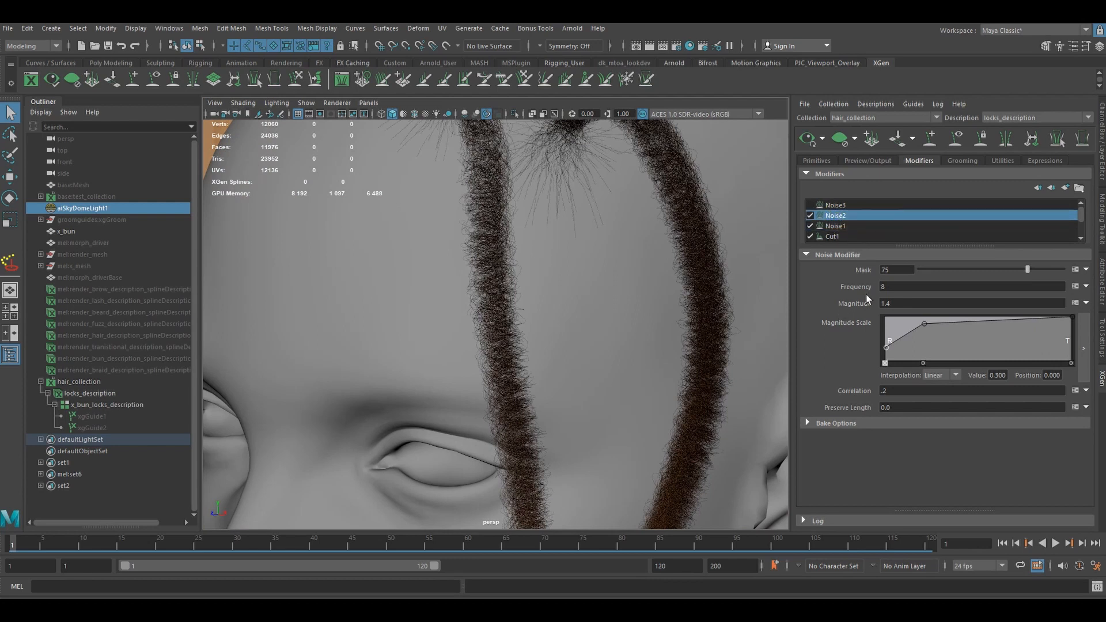
{"action": "left_click_drag", "start_coordinate": [903, 308], "coordinate": [827, 305]}
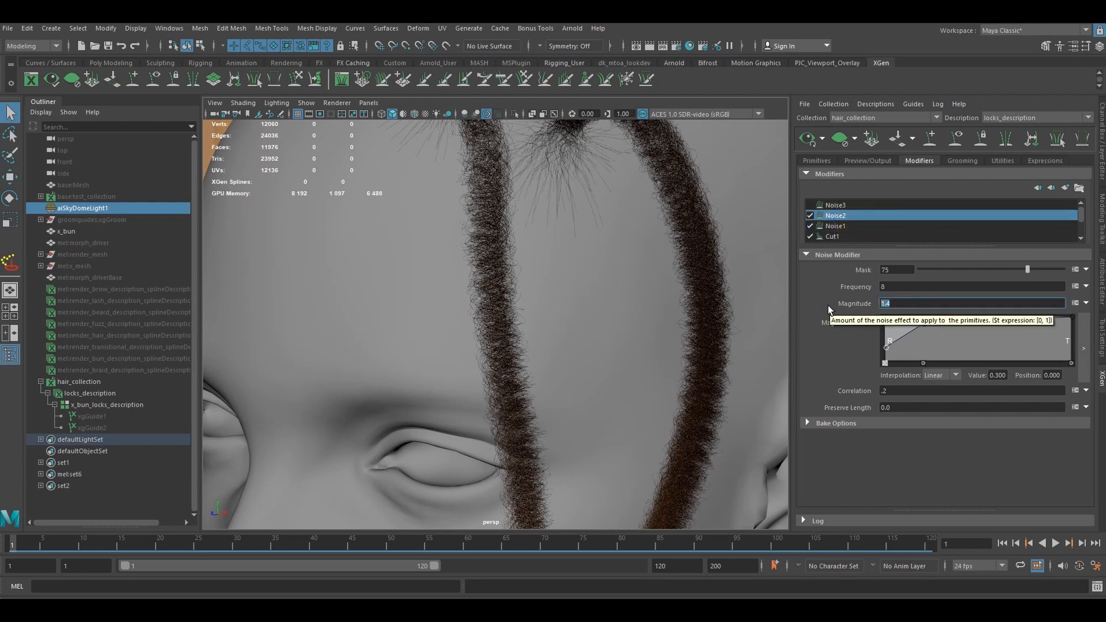
{"action": "type", "text": "2.2"}
{"action": "key", "text": "Return"}
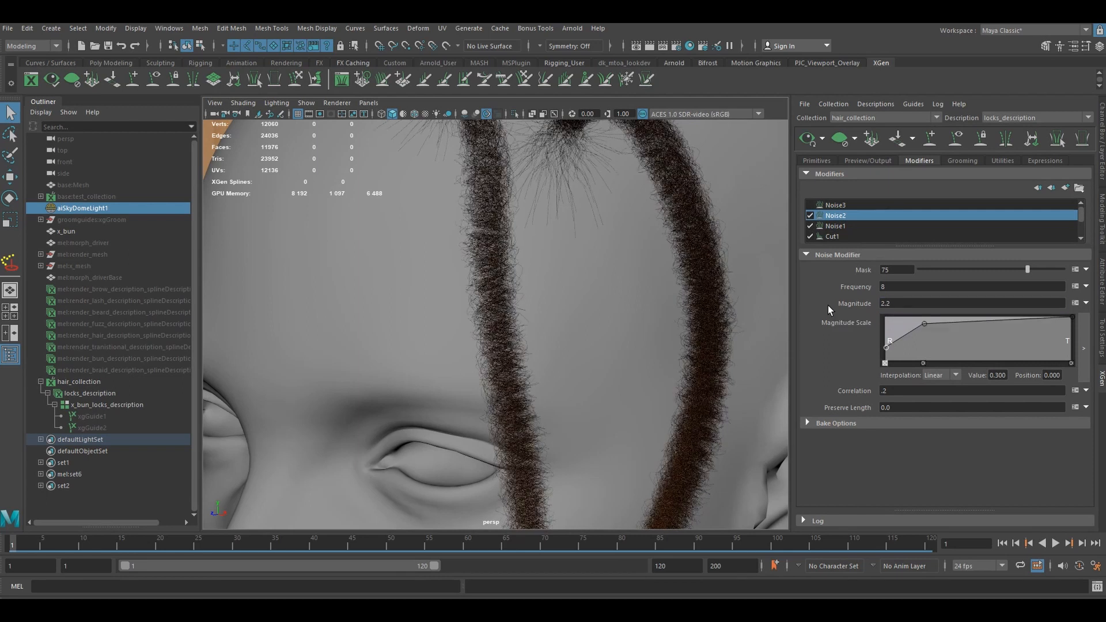
- Set the Noise2 mask to 35 and check the locks from near and far
{"action": "left_click_drag", "start_coordinate": [903, 270], "coordinate": [804, 271]}
{"action": "type", "text": "35"}
{"action": "key", "text": "Return"}
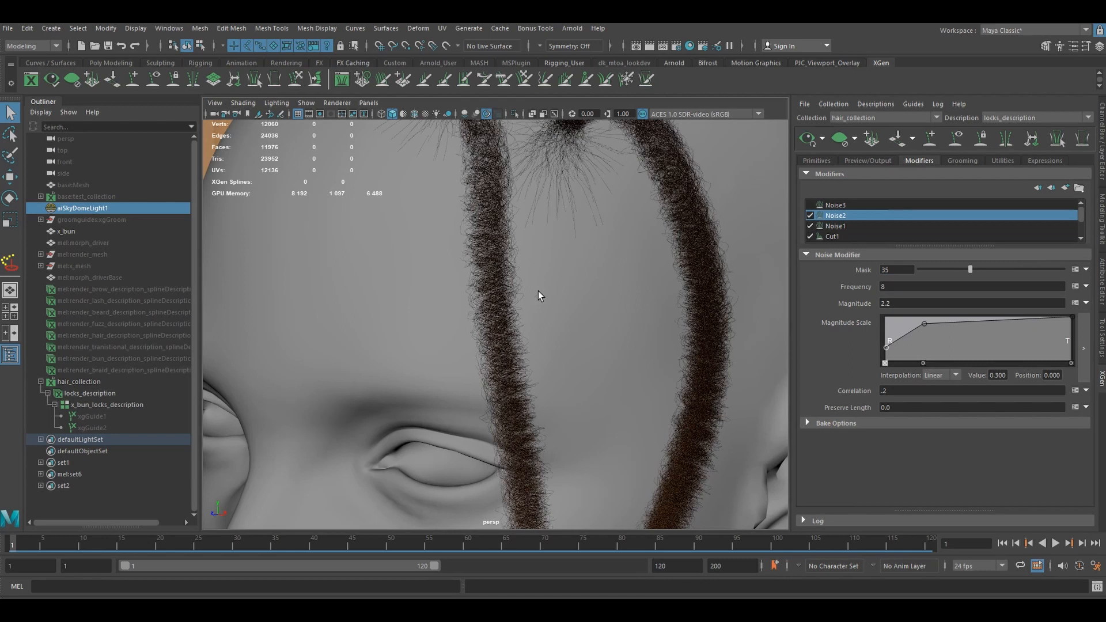
{"action": "scroll", "coordinate": [538, 291], "scroll_direction": "down", "scroll_amount": 3}
{"action": "scroll", "coordinate": [553, 292], "scroll_direction": "up", "scroll_amount": 4}
{"action": "scroll", "coordinate": [552, 291], "scroll_direction": "down", "scroll_amount": 5}
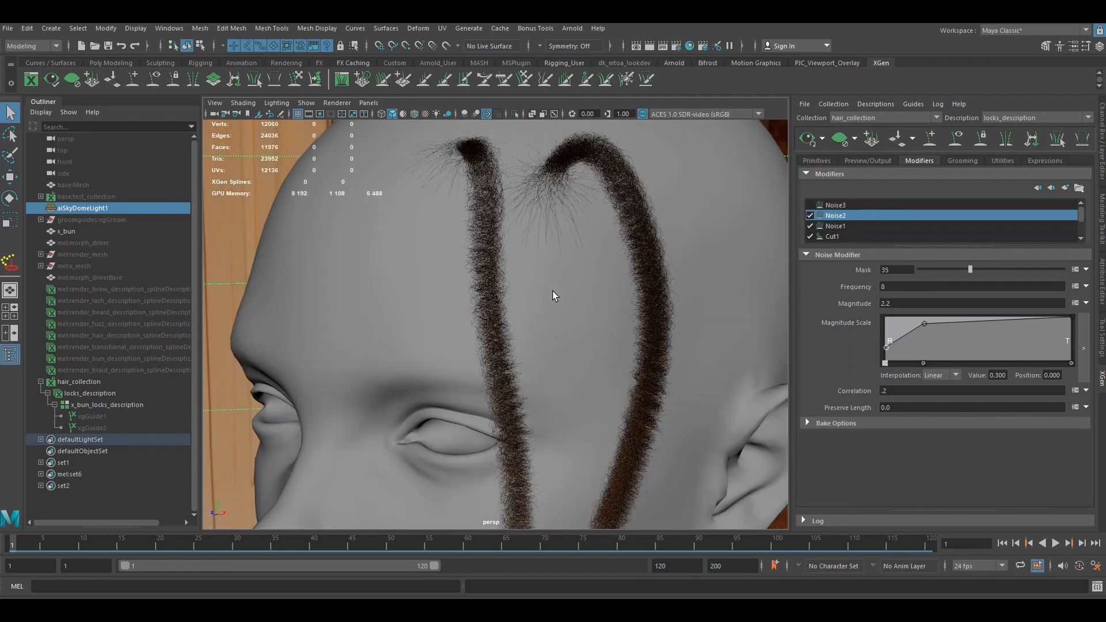
{"action": "scroll", "coordinate": [552, 291], "scroll_direction": "up", "scroll_amount": 2}
- Adjust the Noise2 magnitude scale ramp, placing the middle point at value 0.895, position 0.224 and the root point at value 0.342
{"action": "left_click_drag", "start_coordinate": [925, 324], "coordinate": [927, 322]}
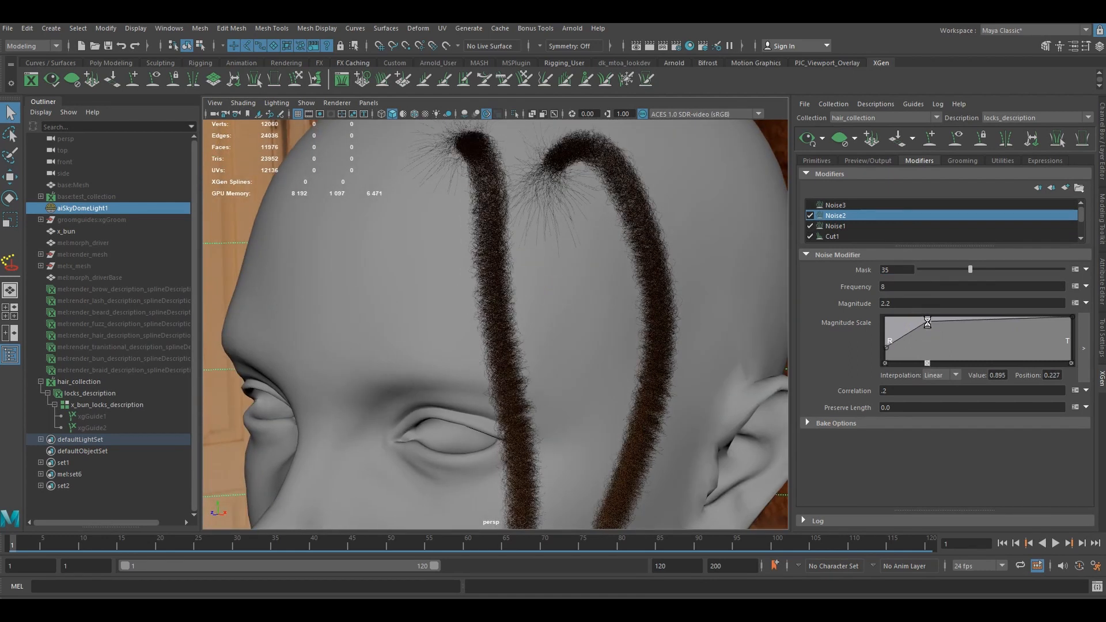
{"action": "left_click", "coordinate": [885, 346]}
{"action": "scroll", "coordinate": [647, 306], "scroll_direction": "down", "scroll_amount": 5}
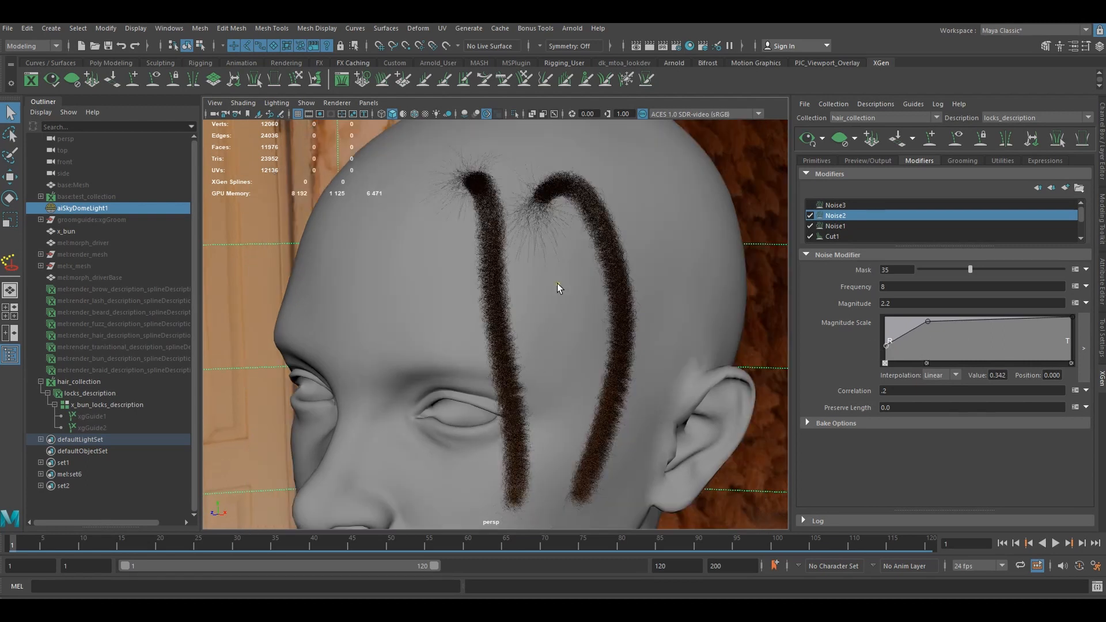
{"action": "left_click_drag", "start_coordinate": [558, 286], "coordinate": [600, 273], "text": "alt"}
{"action": "scroll", "coordinate": [554, 290], "scroll_direction": "up", "scroll_amount": 5}
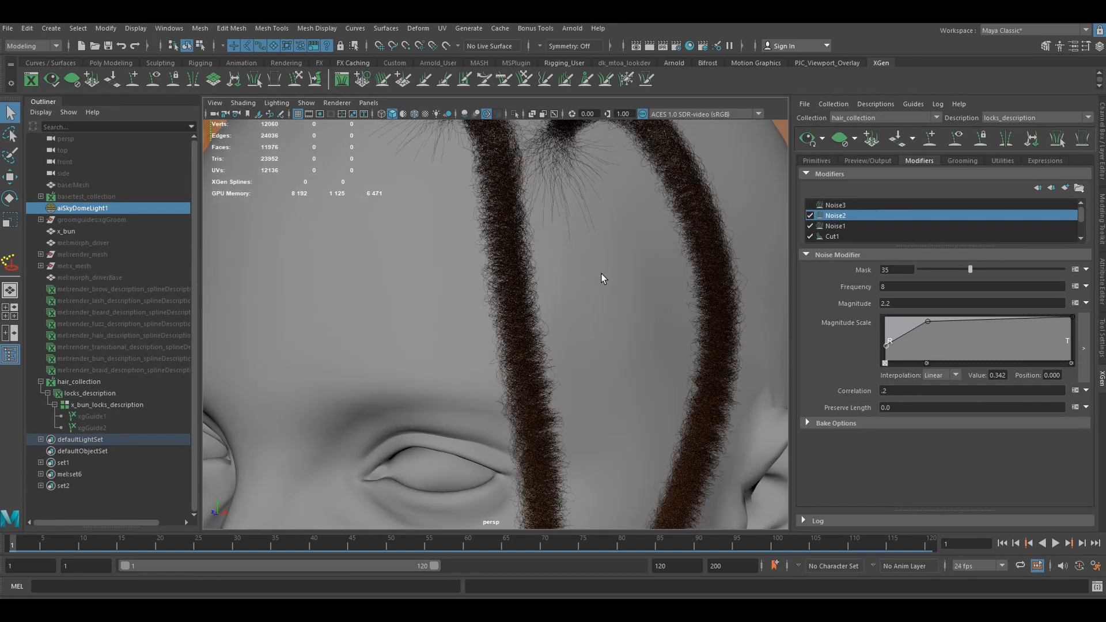
- Re-enable the Noise3 modifier and set its mask to 5 and its frequency to 10
{"action": "left_click", "coordinate": [838, 205]}
{"action": "scroll", "coordinate": [598, 255], "scroll_direction": "down", "scroll_amount": 3}
{"action": "scroll", "coordinate": [573, 262], "scroll_direction": "up", "scroll_amount": 2}
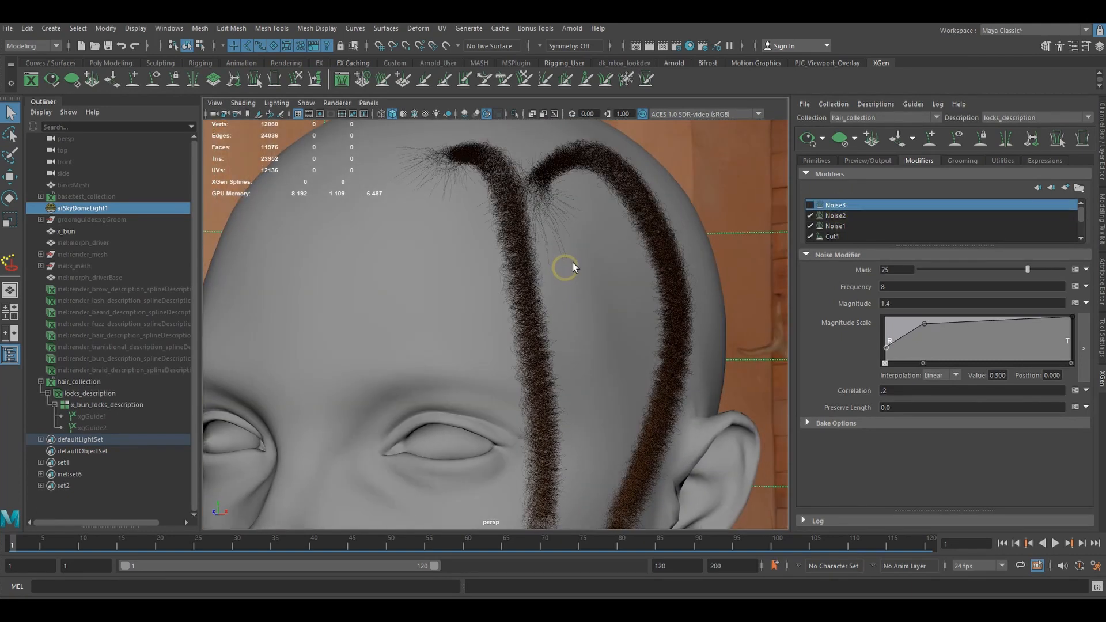
{"action": "left_click", "coordinate": [810, 205]}
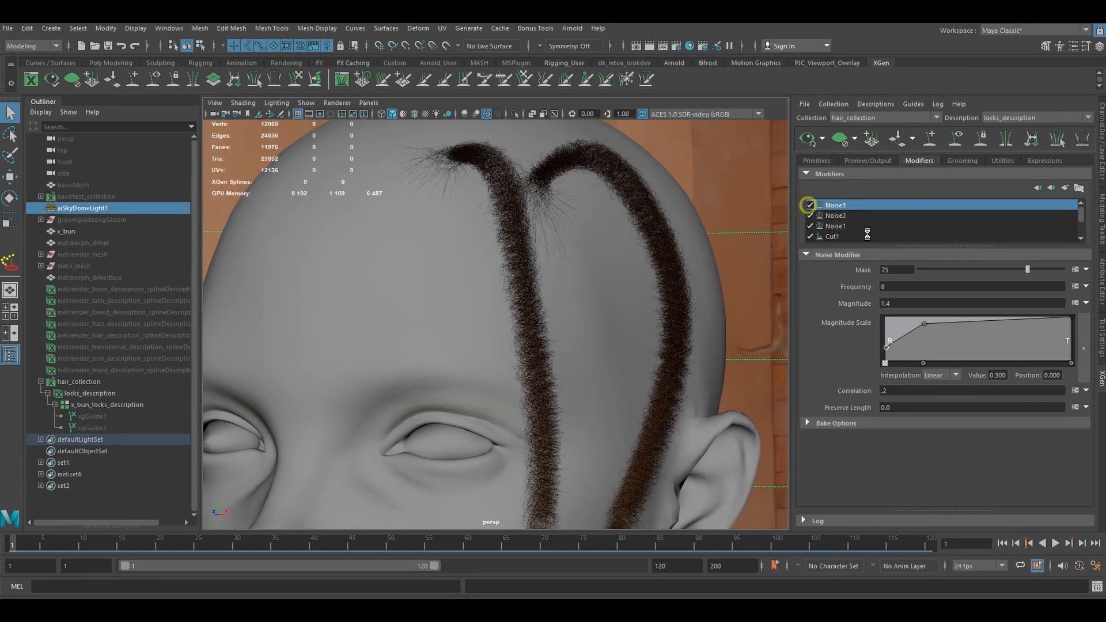
{"action": "left_click", "coordinate": [905, 270]}
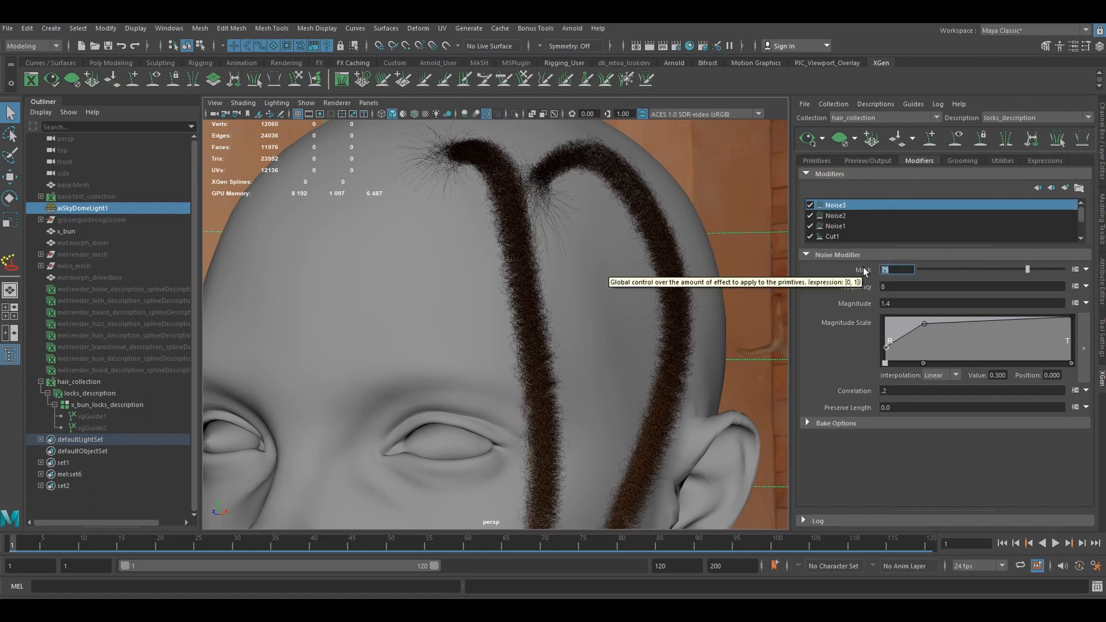
{"action": "type", "text": "5"}
{"action": "key", "text": "Return"}
{"action": "key", "text": "Tab"}
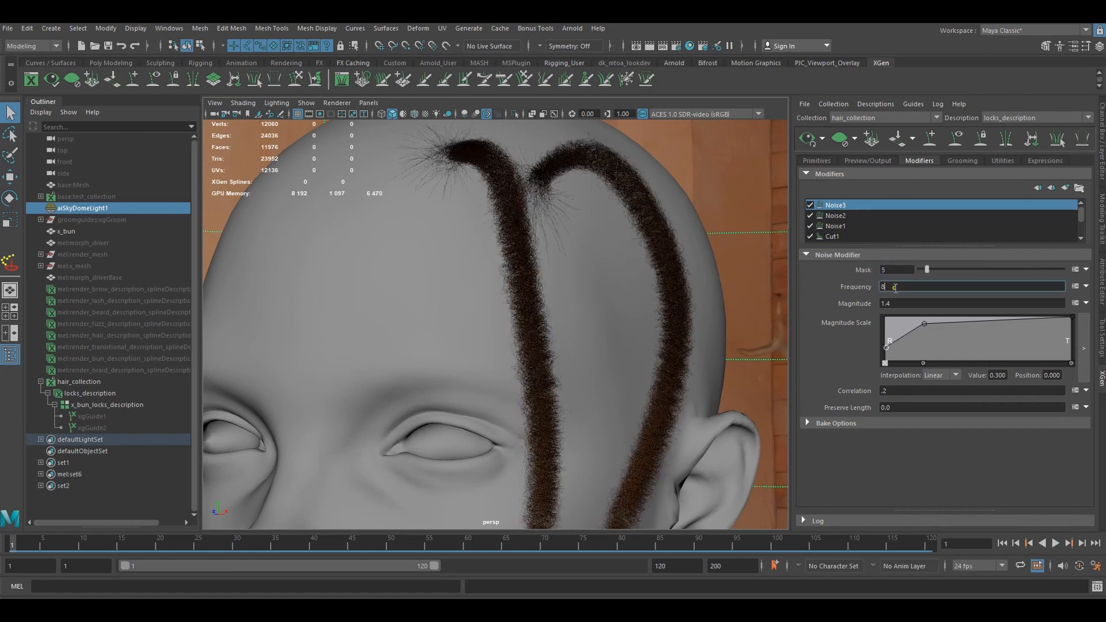
{"action": "type", "text": "10"}
{"action": "key", "text": "Return"}
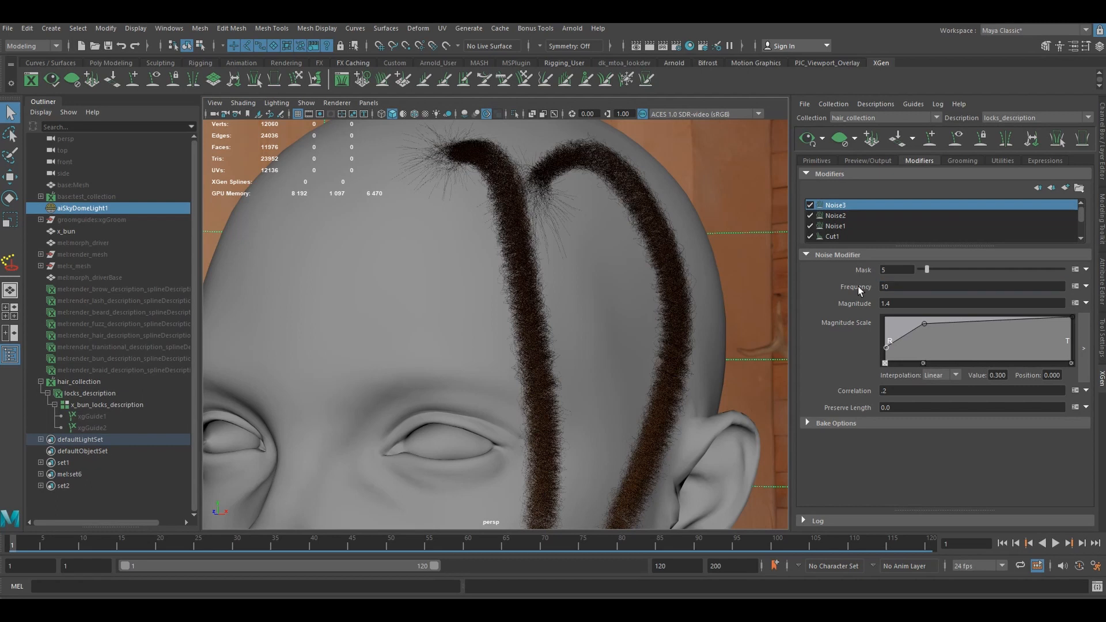
- Set the Noise2 frequency to 9 and the Noise3 magnitude to 3
{"action": "left_click", "coordinate": [854, 216]}
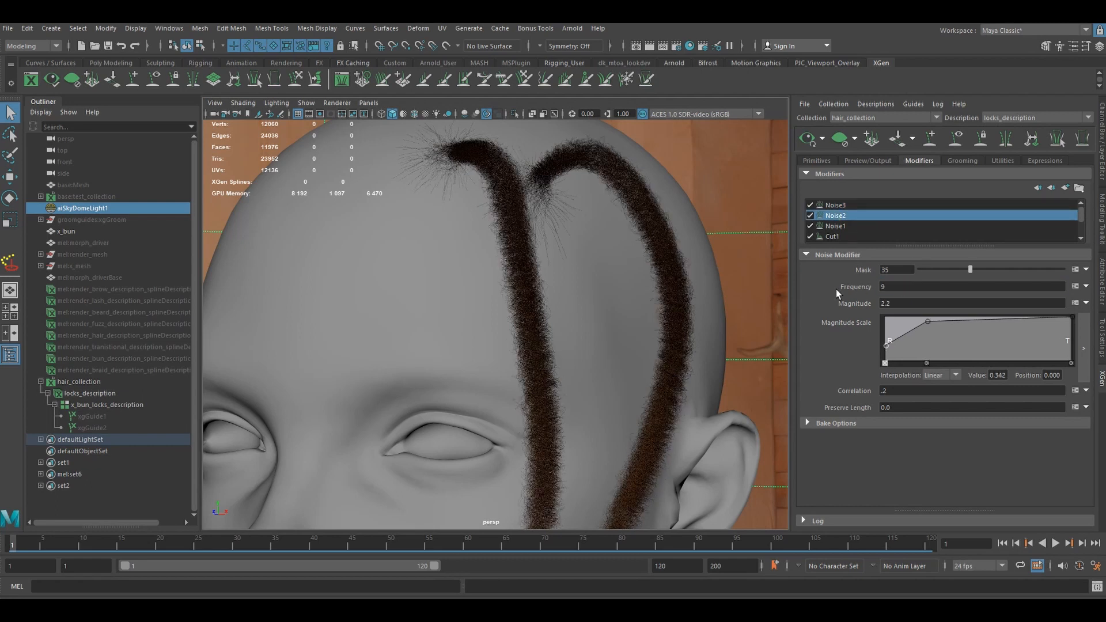
{"action": "left_click", "coordinate": [837, 206]}
{"action": "double_click", "coordinate": [897, 303]}
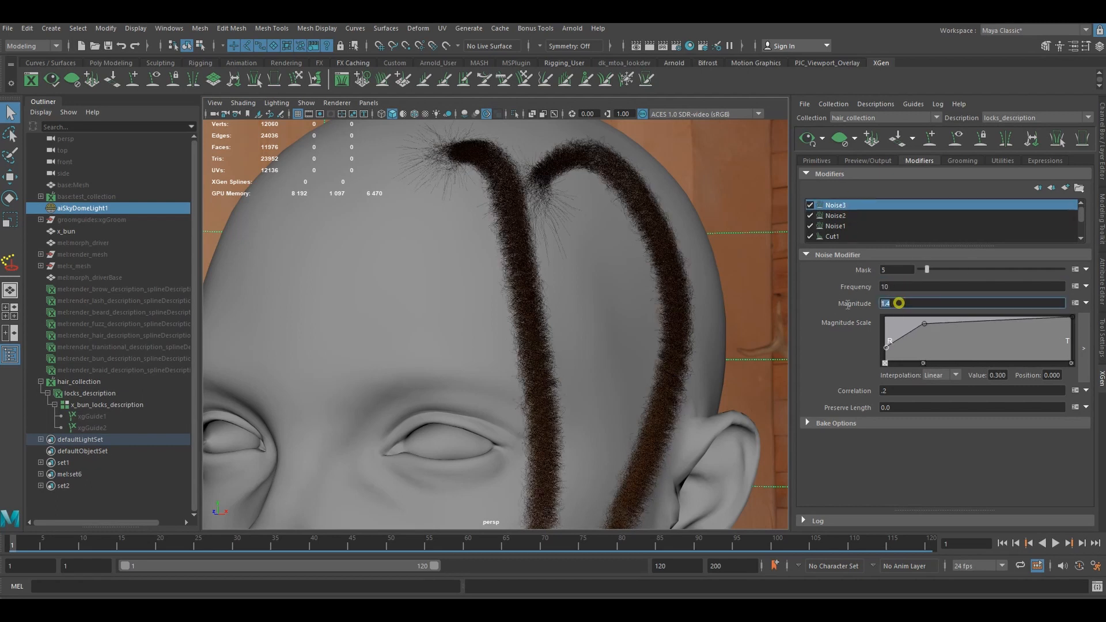
{"action": "type", "text": "3"}
{"action": "key", "text": "Return"}
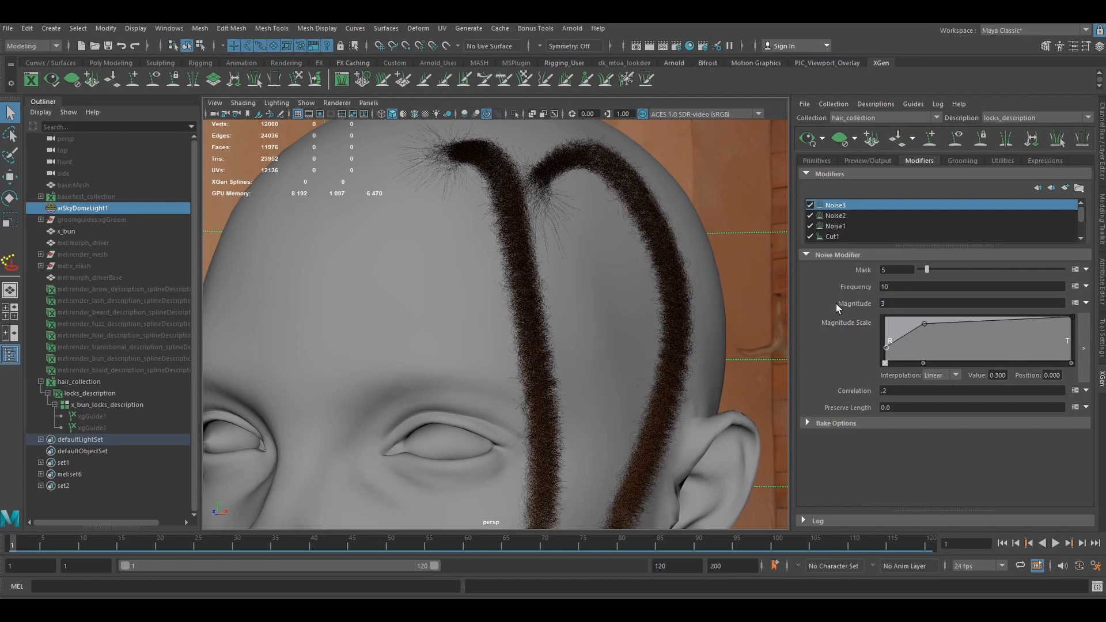
- Try different mask amounts on Noise3, leaving it at 7, and raise its magnitude to 3.5
{"action": "left_click_drag", "start_coordinate": [929, 270], "coordinate": [943, 269]}
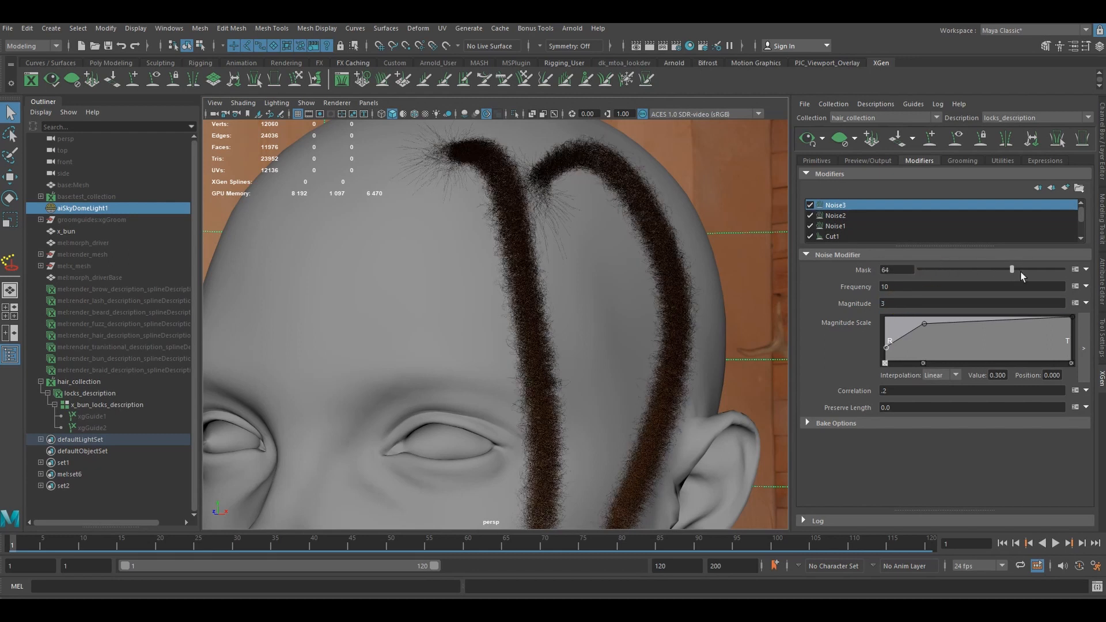
{"action": "left_click_drag", "start_coordinate": [1028, 279], "coordinate": [871, 306]}
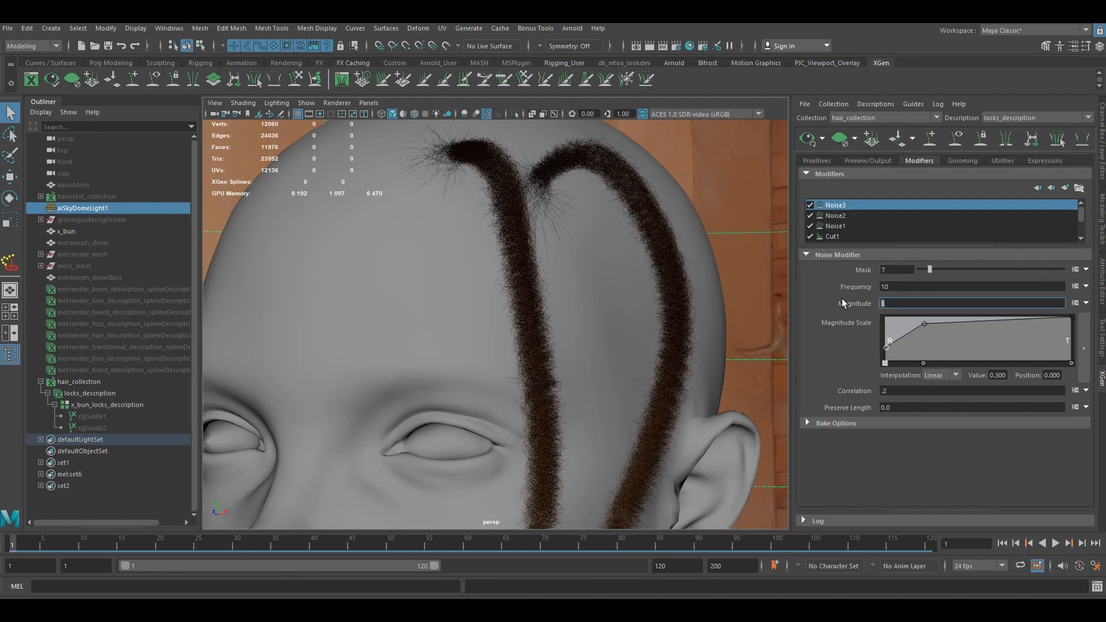
{"action": "type", "text": "3.5"}
{"action": "key", "text": "Return"}
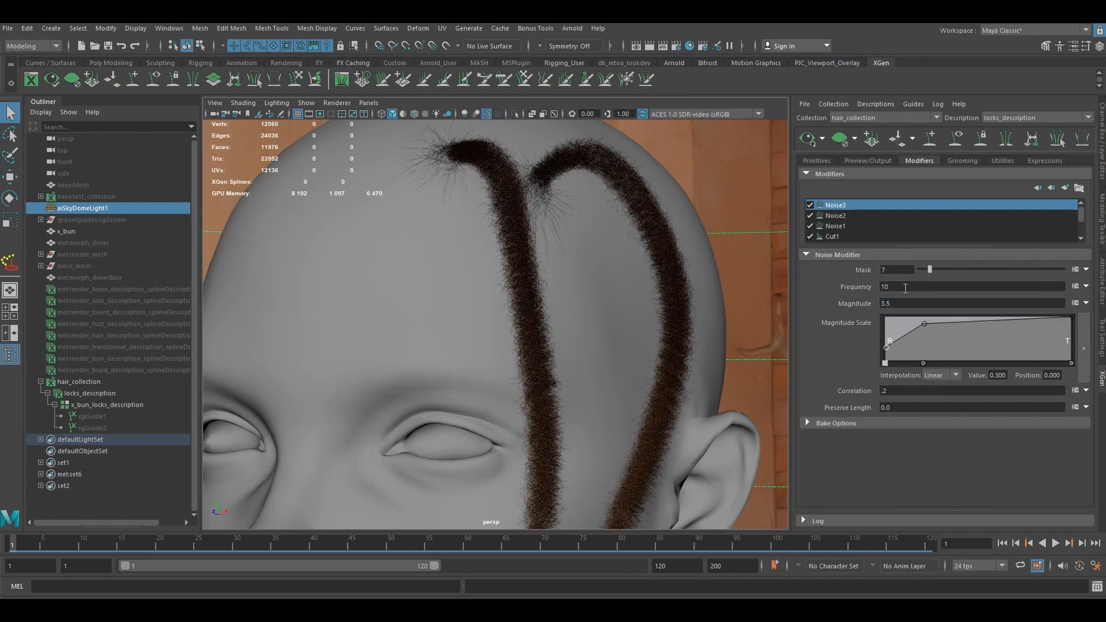
- Lower the Noise3 mask to 5, inspect the stray strands up close, and reduce it further to 3
{"action": "left_click_drag", "start_coordinate": [897, 269], "coordinate": [850, 269]}
{"action": "type", "text": "5"}
{"action": "key", "text": "Return"}
{"action": "left_click_drag", "start_coordinate": [682, 275], "coordinate": [500, 284], "text": "alt"}
{"action": "scroll", "coordinate": [523, 295], "scroll_direction": "up", "scroll_amount": 4}
{"action": "scroll", "coordinate": [524, 292], "scroll_direction": "down", "scroll_amount": 2}
{"action": "left_click_drag", "start_coordinate": [927, 269], "coordinate": [924, 270]}
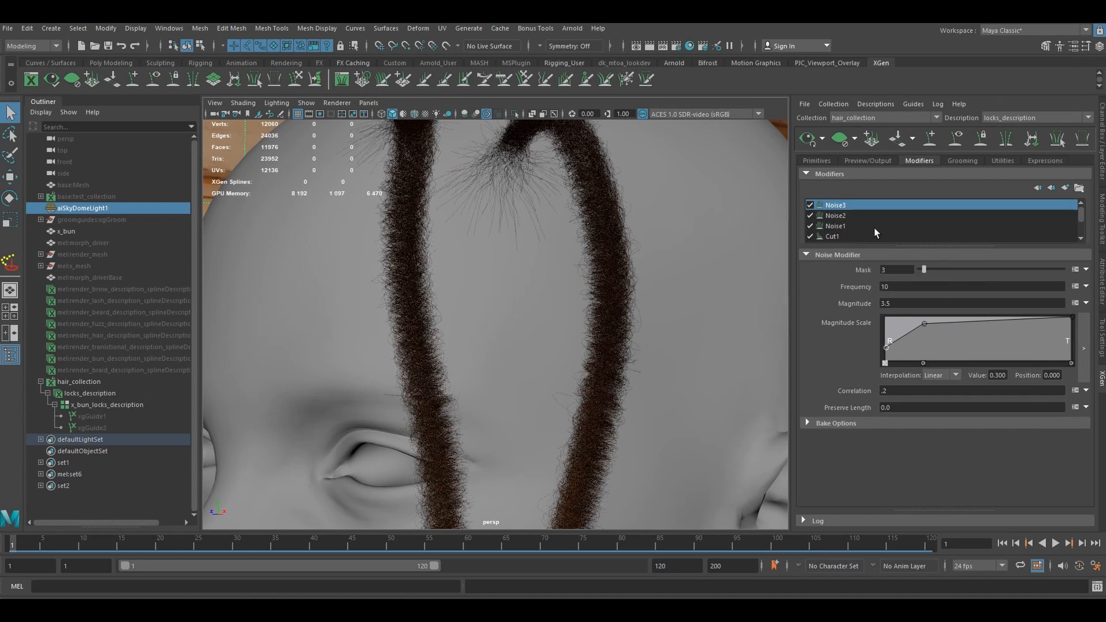
- Set the density of the locks description's primitives to 8 and view the fuller locks from several sides
{"action": "scroll", "coordinate": [558, 349], "scroll_direction": "down", "scroll_amount": 5}
{"action": "left_click_drag", "start_coordinate": [551, 345], "coordinate": [515, 336], "text": "alt"}
{"action": "left_click", "coordinate": [818, 161]}
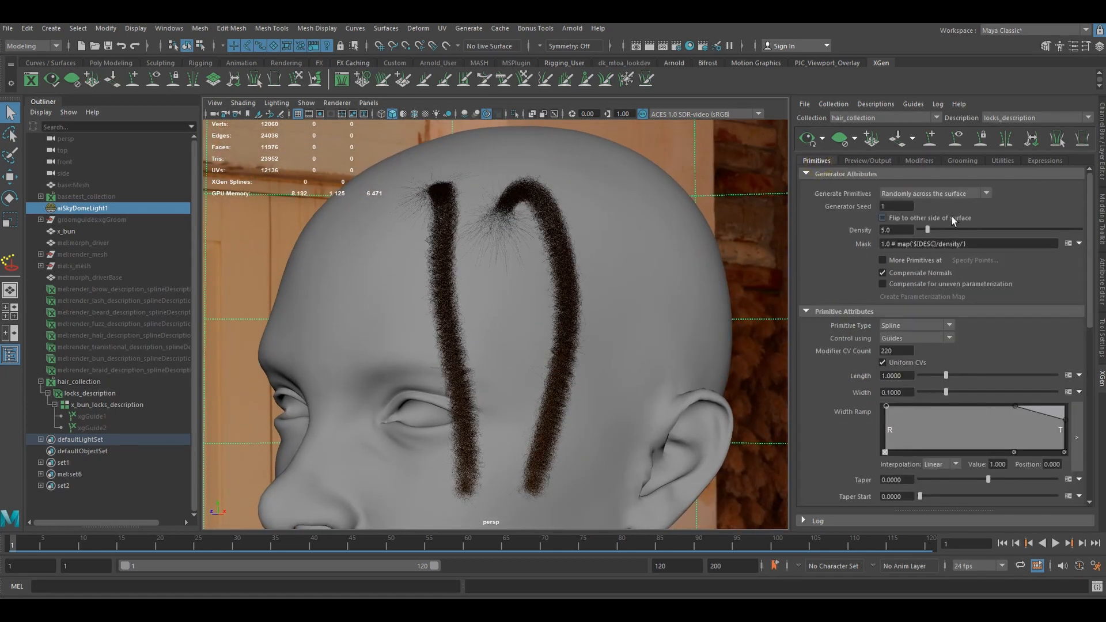
{"action": "double_click", "coordinate": [896, 229]}
{"action": "type", "text": "8"}
{"action": "key", "text": "Return"}
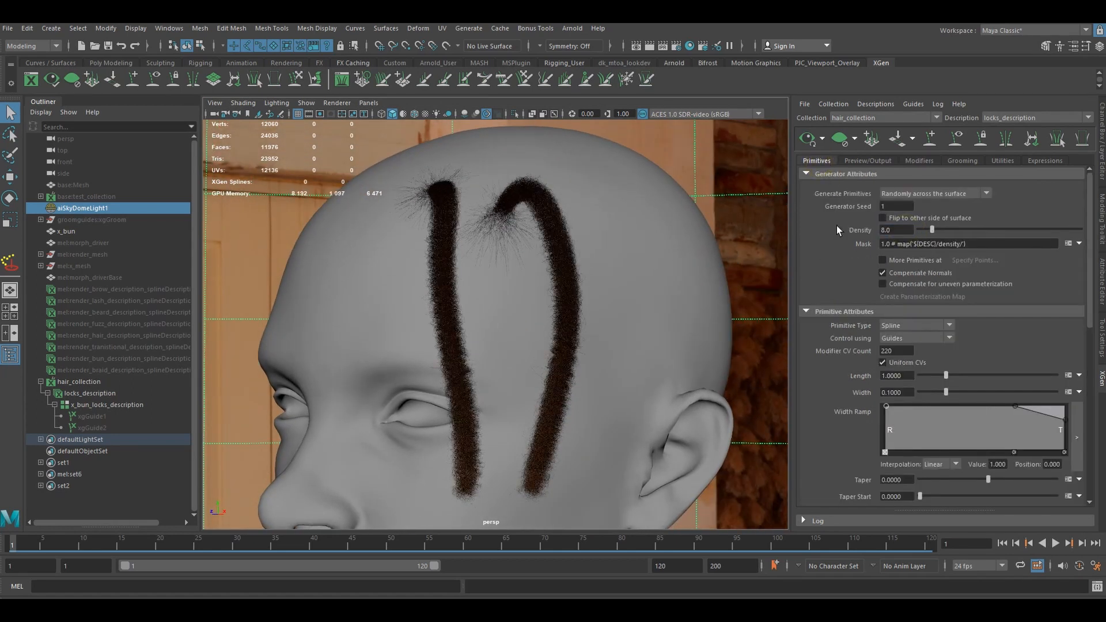
{"action": "left_click_drag", "start_coordinate": [553, 323], "coordinate": [394, 314], "text": "alt"}
{"action": "scroll", "coordinate": [448, 285], "scroll_direction": "up", "scroll_amount": 3}
{"action": "mouse_move", "coordinate": [484, 231]}
{"action": "left_mouse_down", "text": "alt"}
{"action": "mouse_move", "coordinate": [494, 227]}
{"action": "mouse_move", "coordinate": [464, 244]}
{"action": "mouse_move", "coordinate": [463, 233]}
{"action": "left_mouse_up", "text": "alt"}
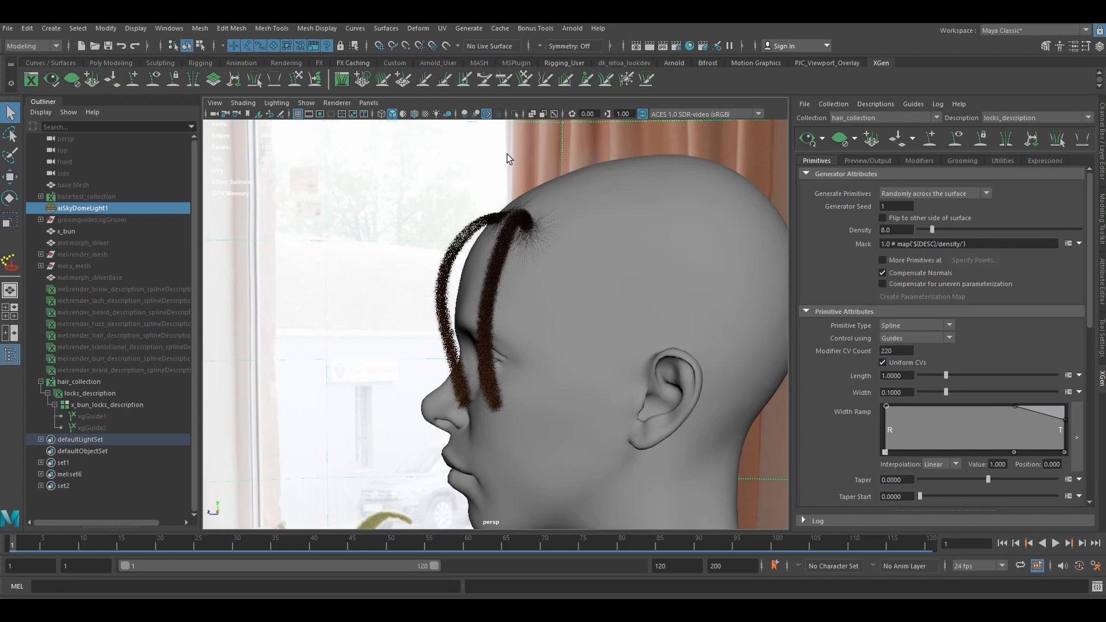
- Turn off multisampling anti-aliasing in the Hardware Renderer 2.0 settings and close them
{"action": "scroll", "coordinate": [487, 165], "scroll_direction": "up", "scroll_amount": 2}
{"action": "mouse_move", "coordinate": [506, 180]}
{"action": "left_mouse_down", "text": "alt"}
{"action": "mouse_move", "coordinate": [532, 178]}
{"action": "mouse_move", "coordinate": [500, 171]}
{"action": "left_mouse_up", "text": "alt"}
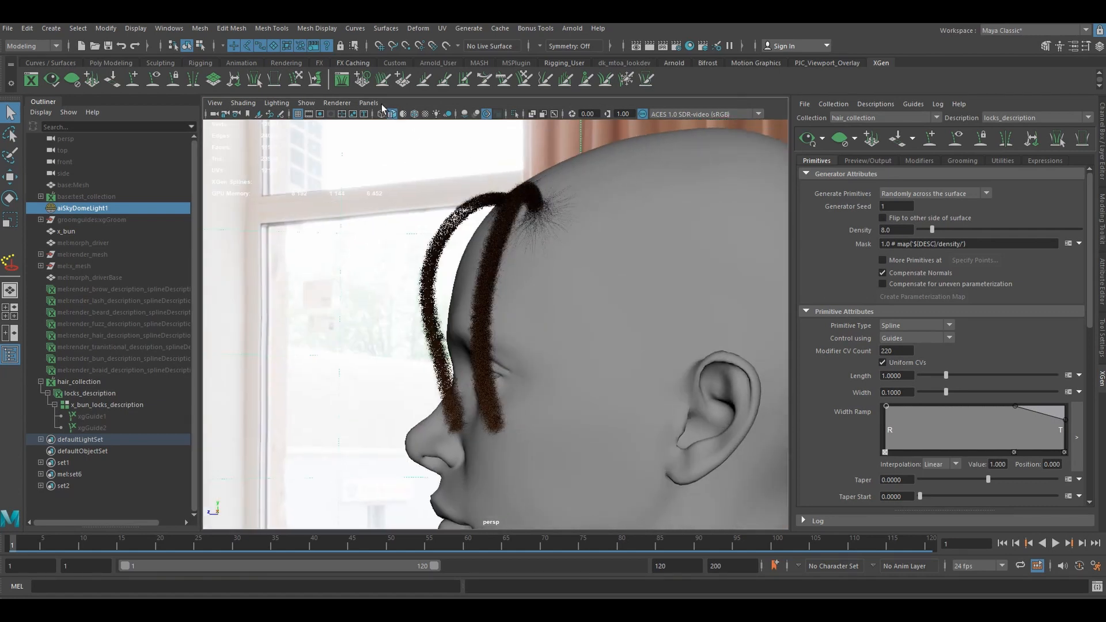
{"action": "left_click", "coordinate": [371, 104]}
{"action": "left_click", "coordinate": [407, 115]}
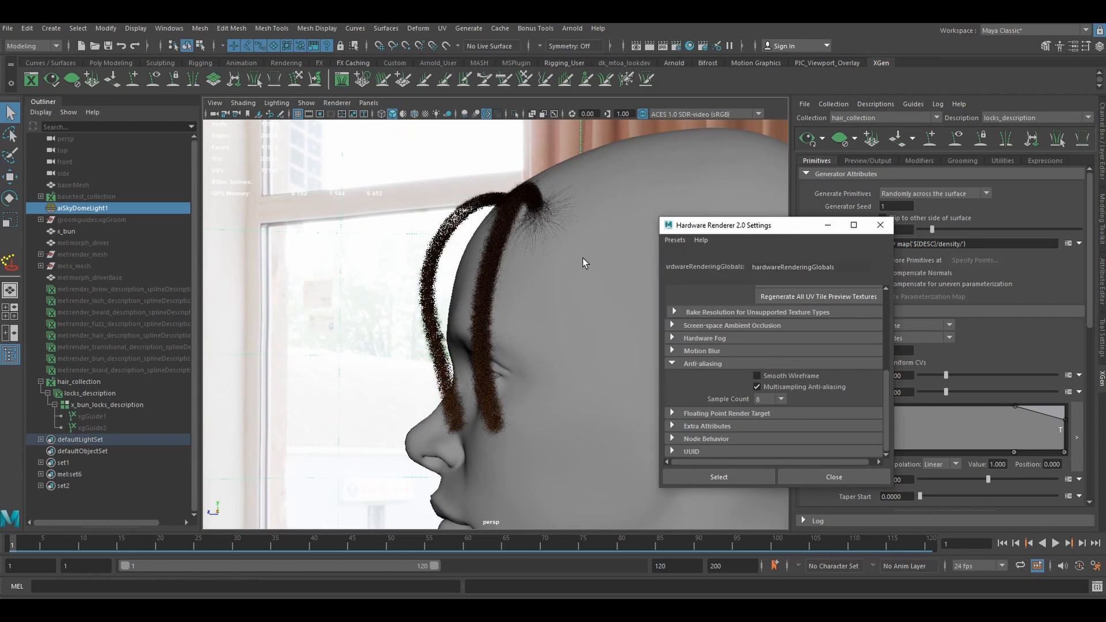
{"action": "left_click", "coordinate": [642, 346]}
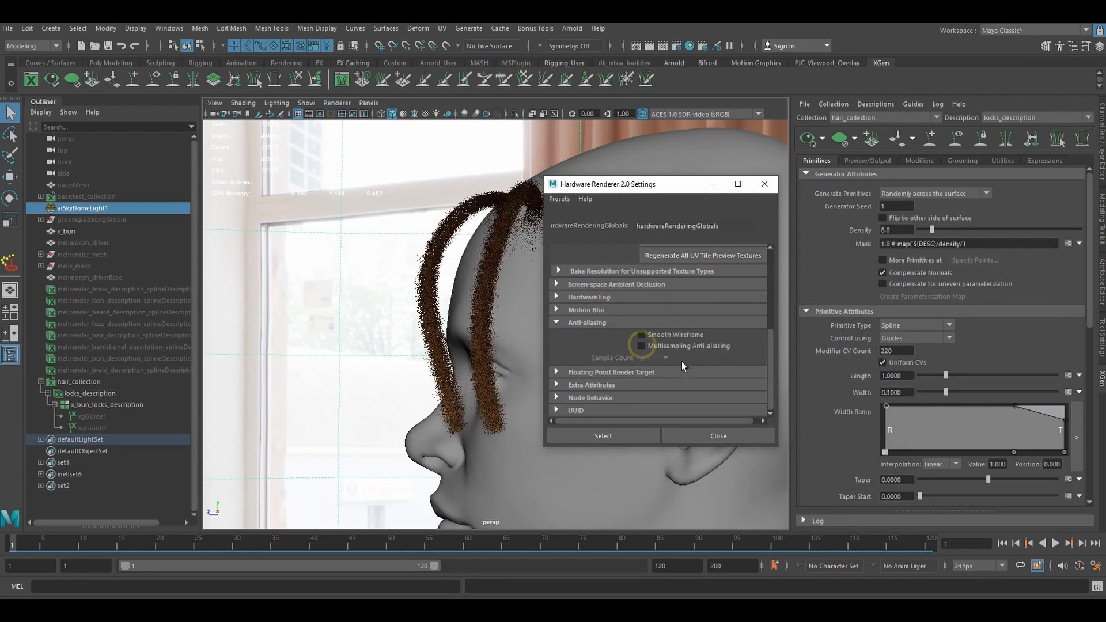
{"action": "left_click", "coordinate": [622, 437]}
{"action": "scroll", "coordinate": [502, 374], "scroll_direction": "down", "scroll_amount": 2}
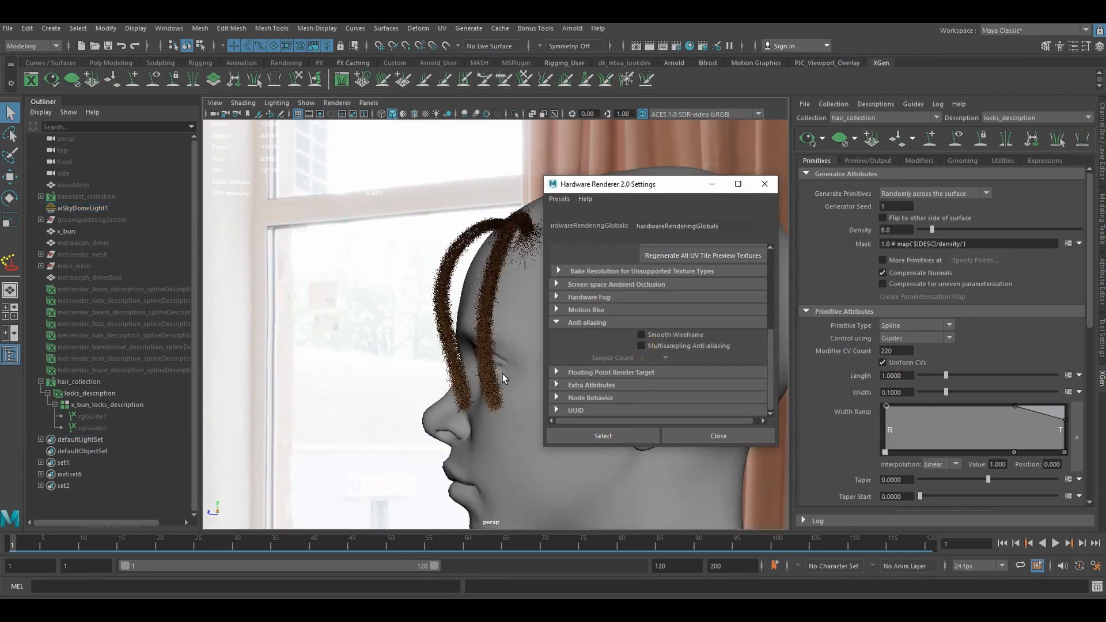
{"action": "left_click", "coordinate": [705, 436]}
- Assign a new Arnold aiStandardHair material to locks_description and show the material's attributes
{"action": "left_click_drag", "start_coordinate": [571, 366], "coordinate": [539, 349], "text": "alt"}
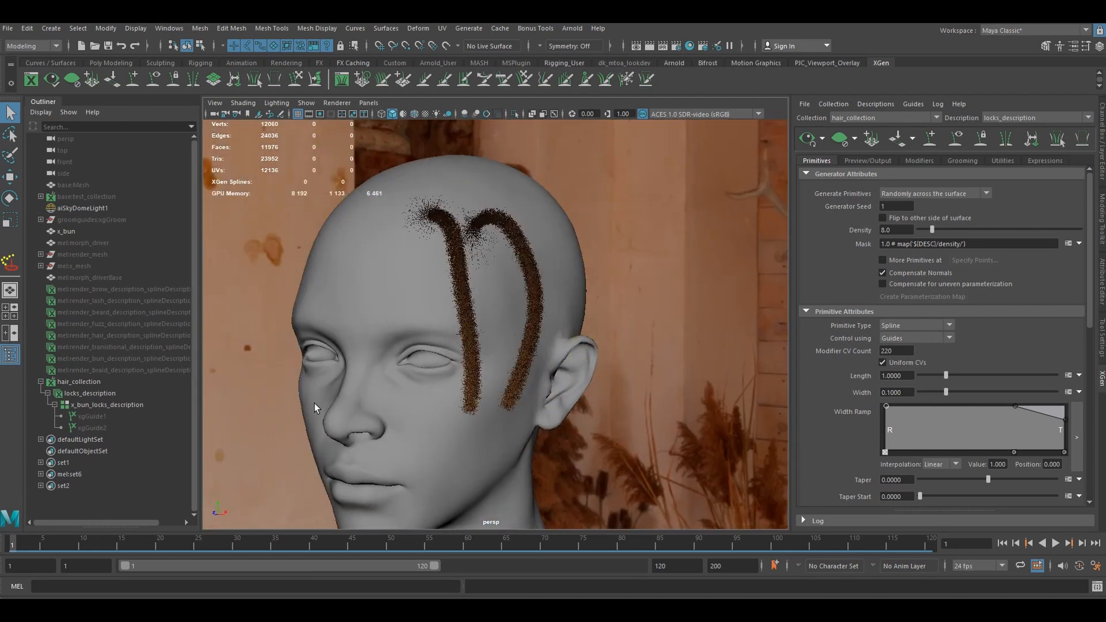
{"action": "left_click", "coordinate": [98, 382]}
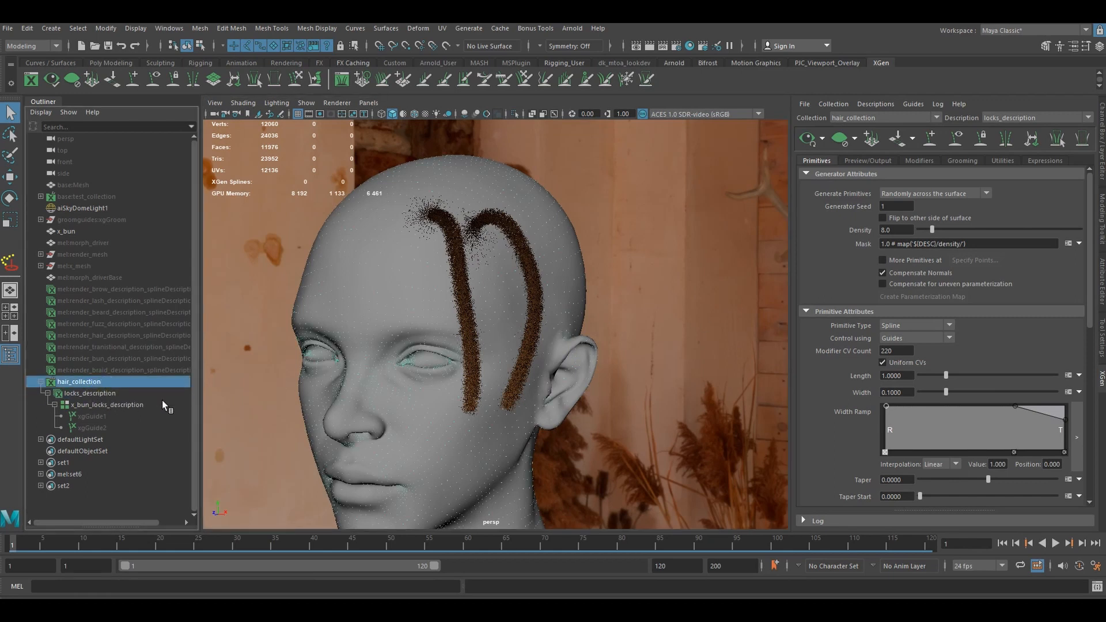
{"action": "left_click", "coordinate": [92, 394]}
{"action": "right_click", "coordinate": [627, 309]}
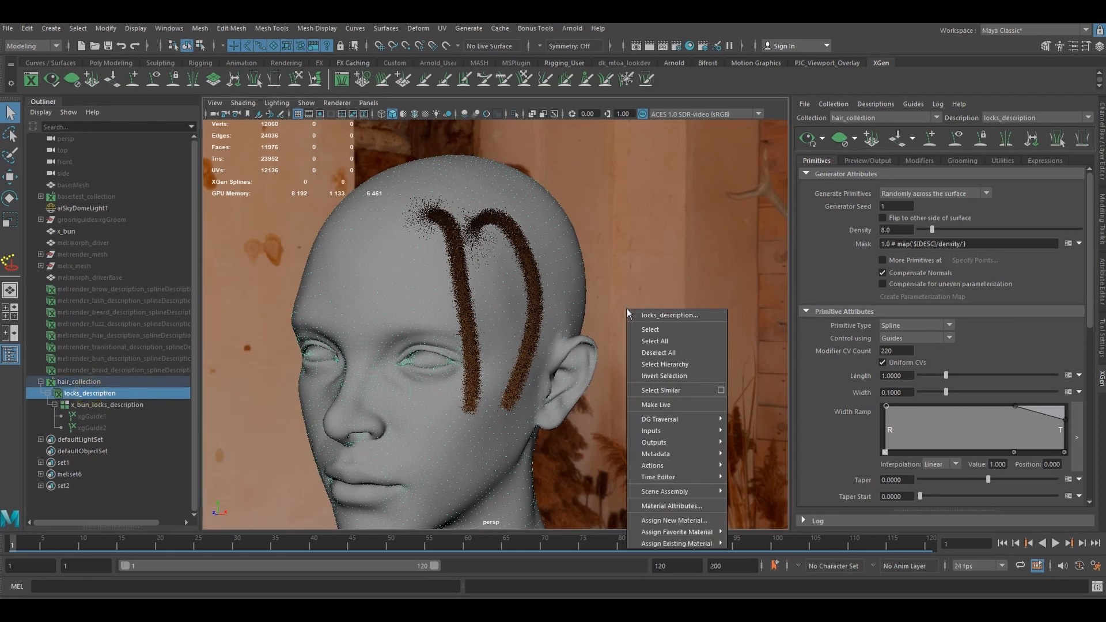
{"action": "mouse_move", "coordinate": [704, 537]}
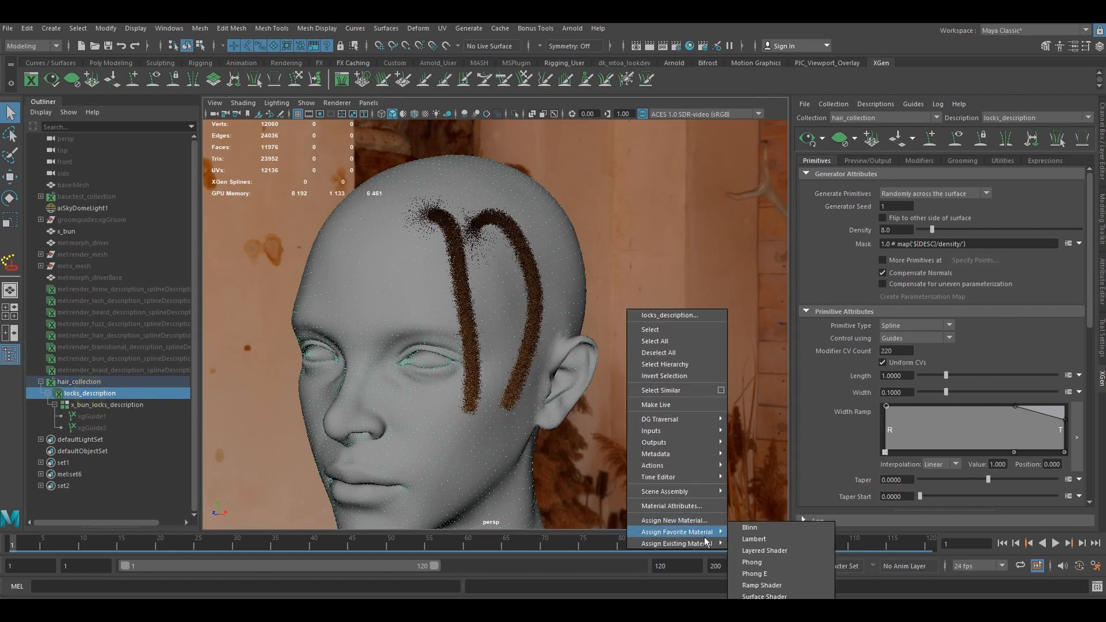
{"action": "left_click", "coordinate": [674, 520]}
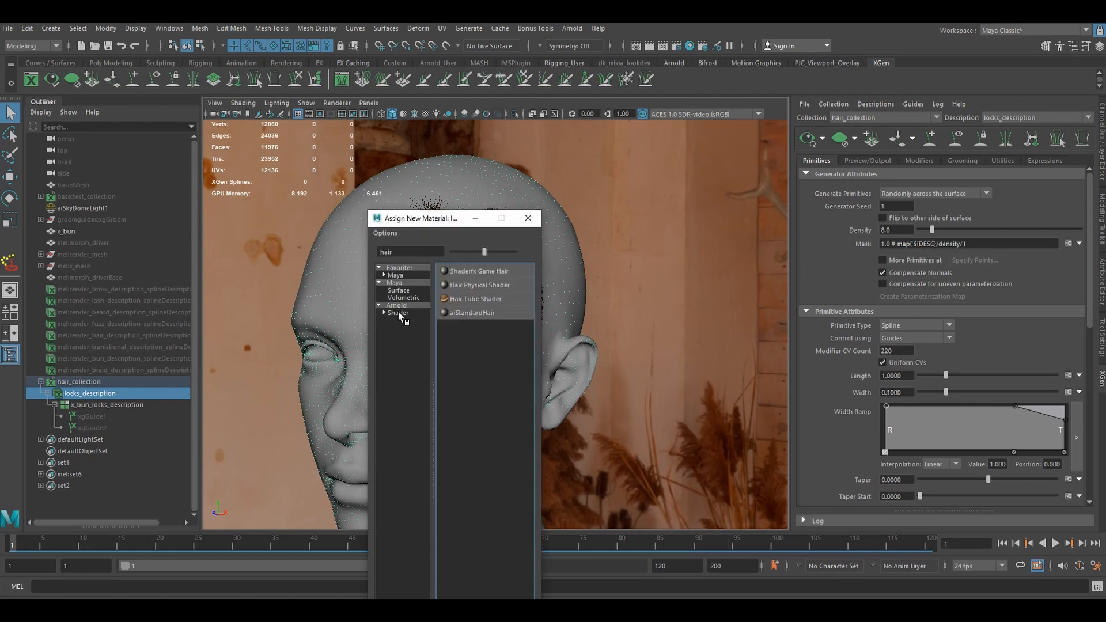
{"action": "left_click", "coordinate": [398, 313]}
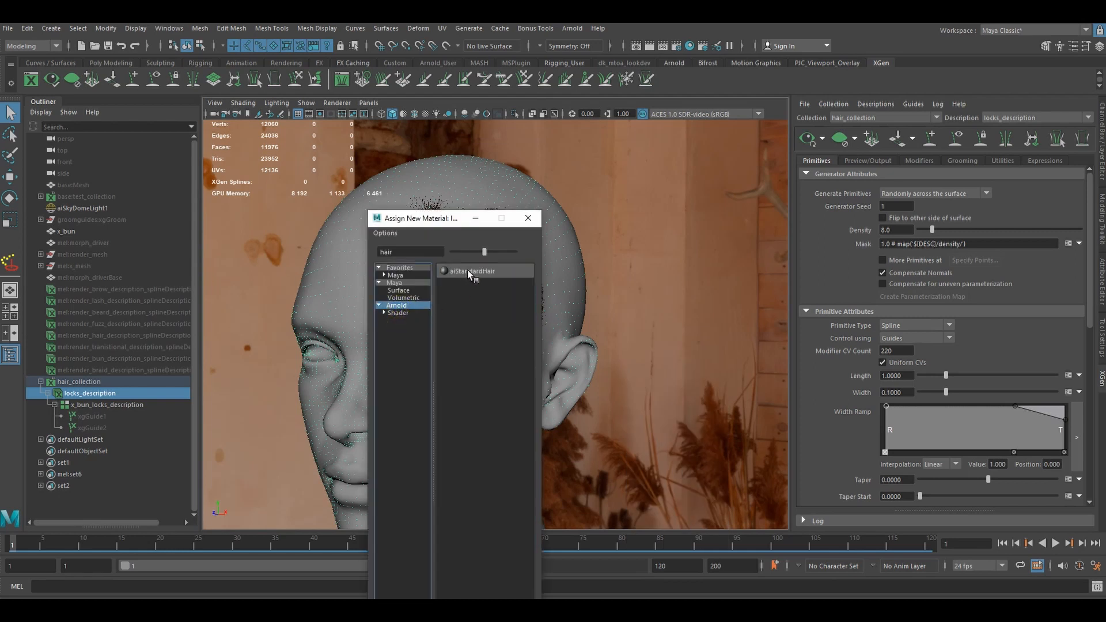
{"action": "double_click", "coordinate": [401, 251]}
{"action": "key", "text": "BackSpace"}
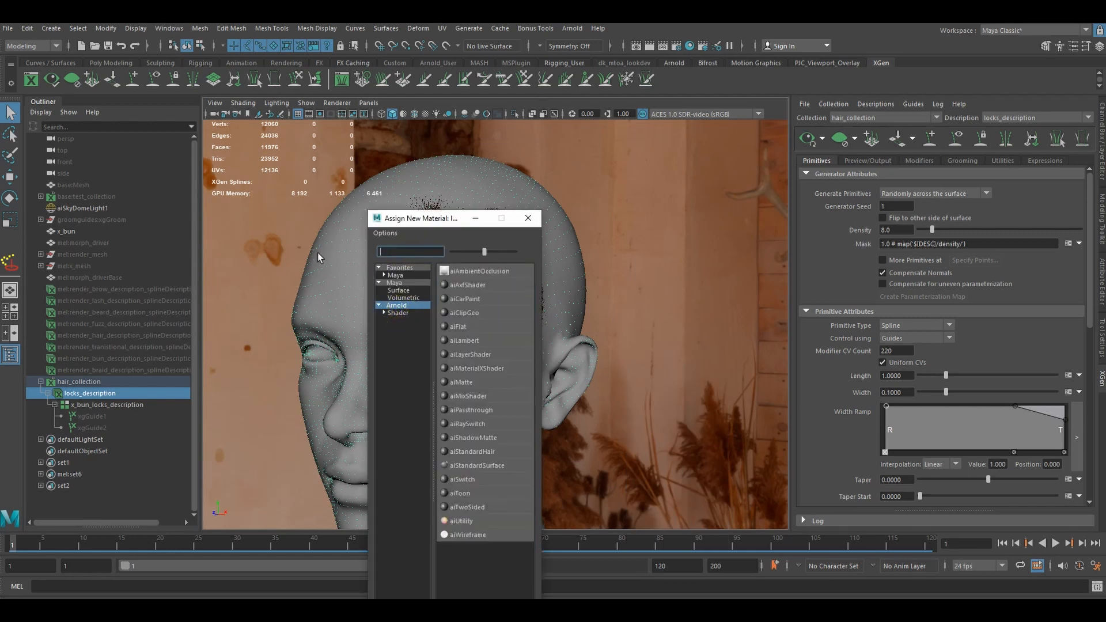
{"action": "left_click", "coordinate": [402, 313]}
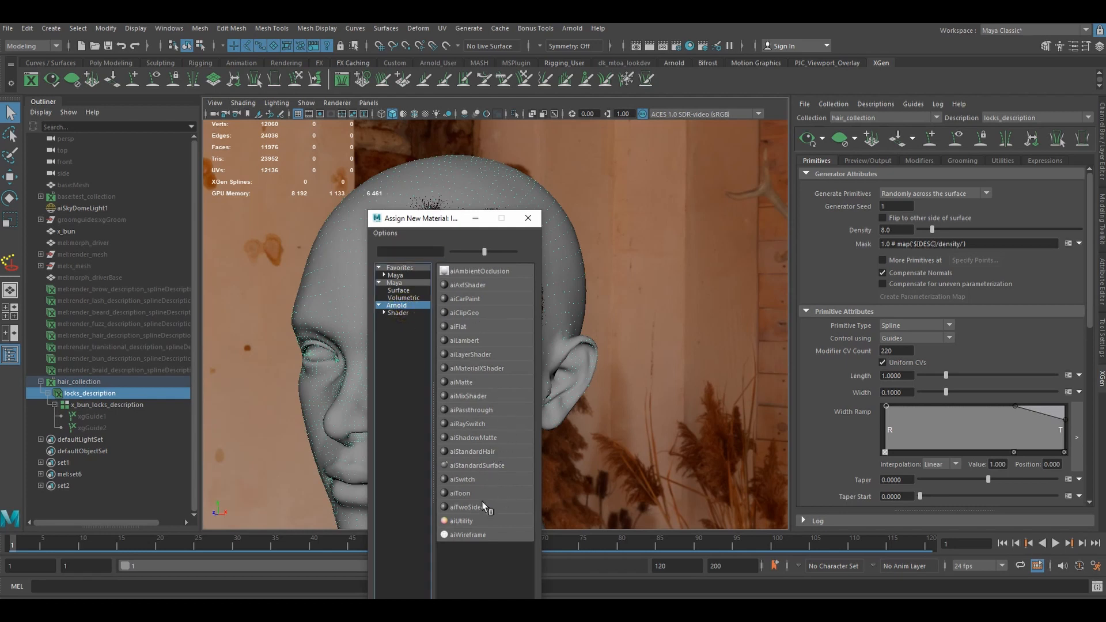
{"action": "left_click", "coordinate": [485, 452]}
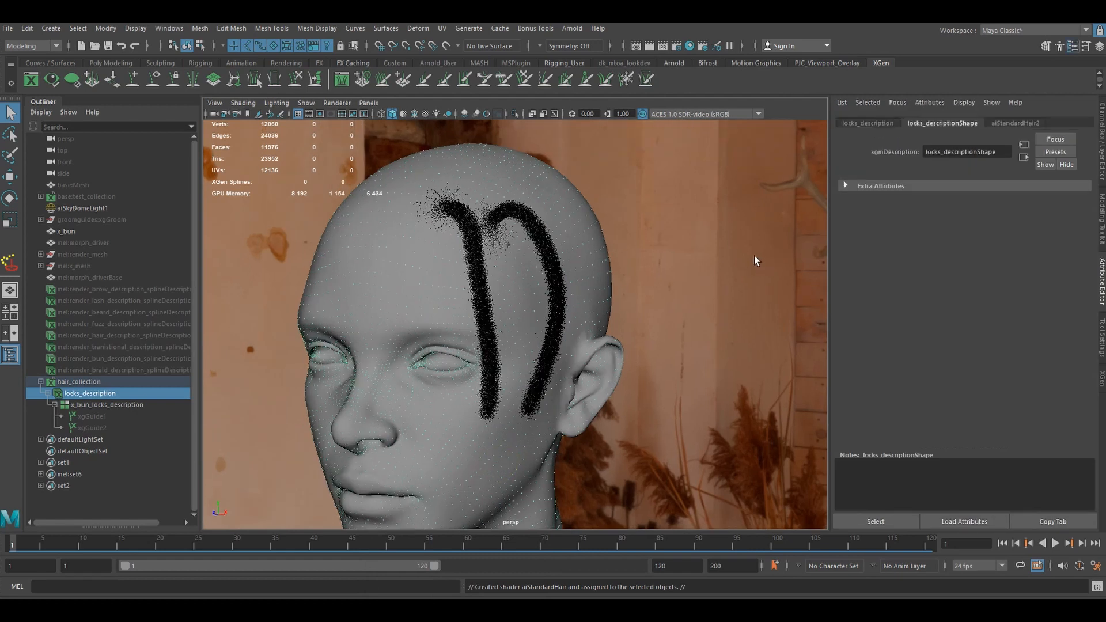
{"action": "left_click", "coordinate": [1015, 123]}
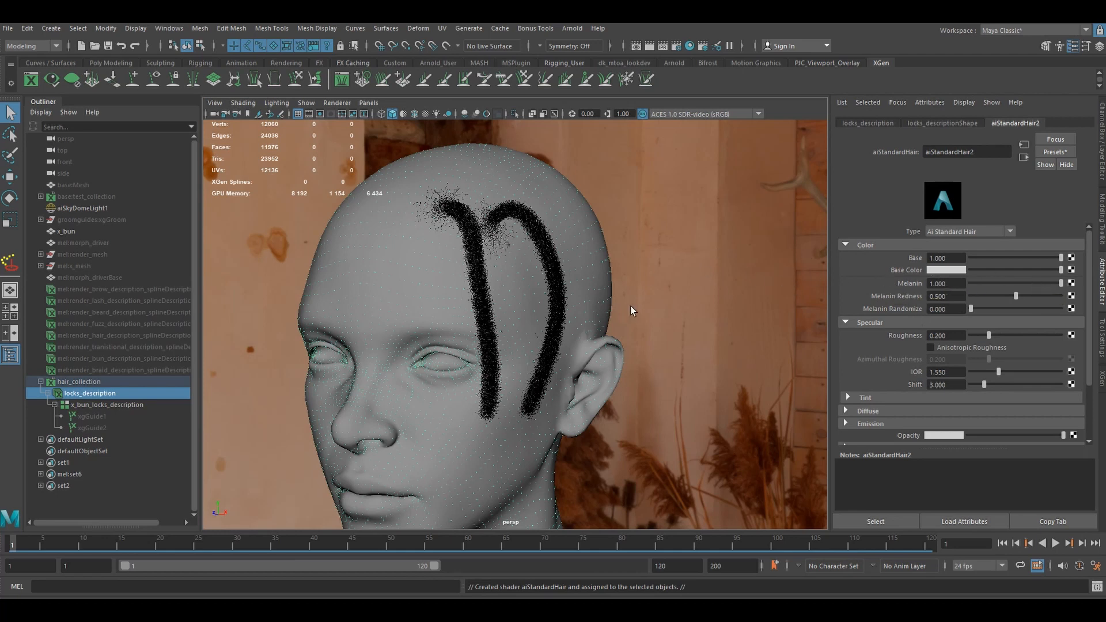
- Set the specular Shift of the aiStandardHair2 material to 2.9 and view the locks from several sides
{"action": "mouse_move", "coordinate": [631, 306]}
{"action": "left_mouse_down", "text": "alt"}
{"action": "mouse_move", "coordinate": [690, 302]}
{"action": "mouse_move", "coordinate": [652, 309]}
{"action": "left_mouse_up", "text": "alt"}
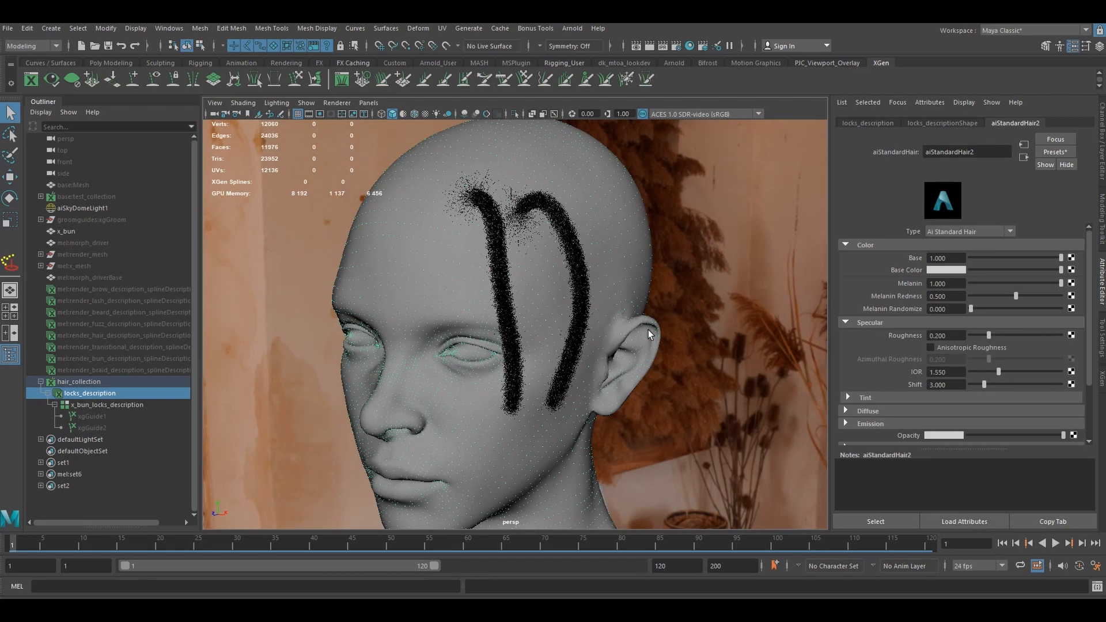
{"action": "double_click", "coordinate": [961, 335]}
{"action": "scroll", "coordinate": [677, 315], "scroll_direction": "up", "scroll_amount": 3}
{"action": "left_click_drag", "start_coordinate": [676, 316], "coordinate": [773, 306], "text": "alt"}
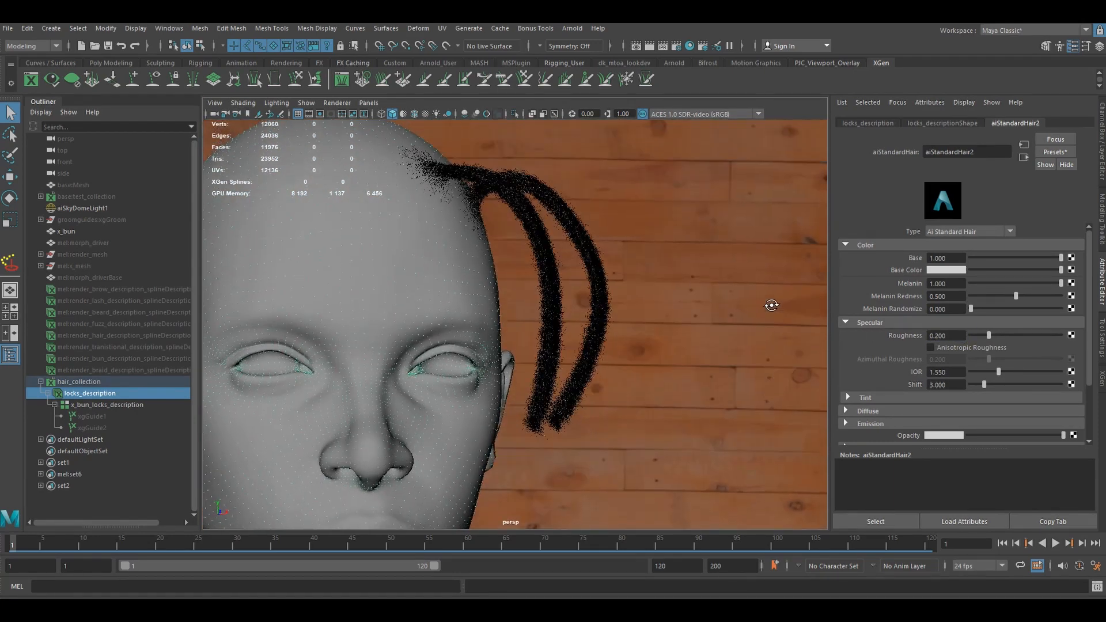
{"action": "double_click", "coordinate": [945, 336]}
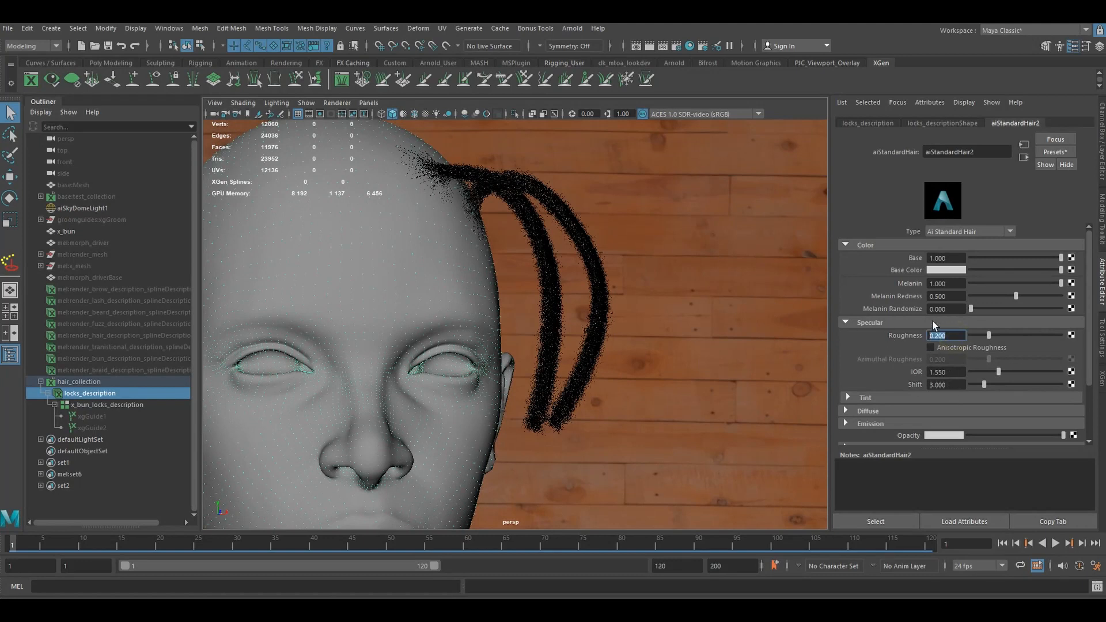
{"action": "double_click", "coordinate": [960, 385]}
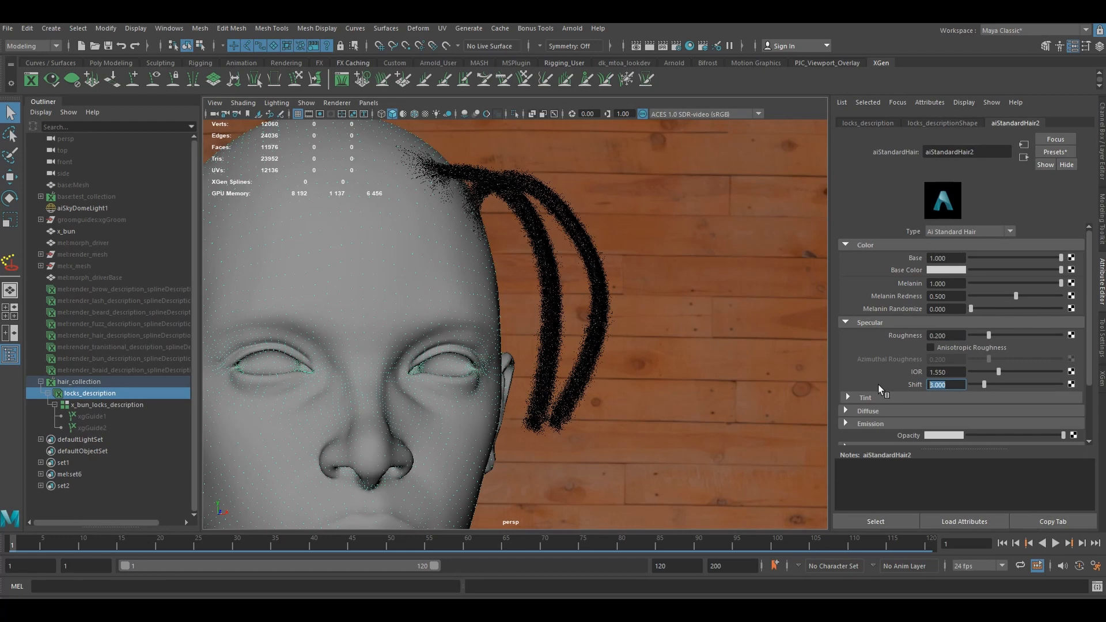
{"action": "type", "text": "2.9"}
{"action": "key", "text": "Return"}
{"action": "left_click_drag", "start_coordinate": [629, 299], "coordinate": [612, 318], "text": "alt"}
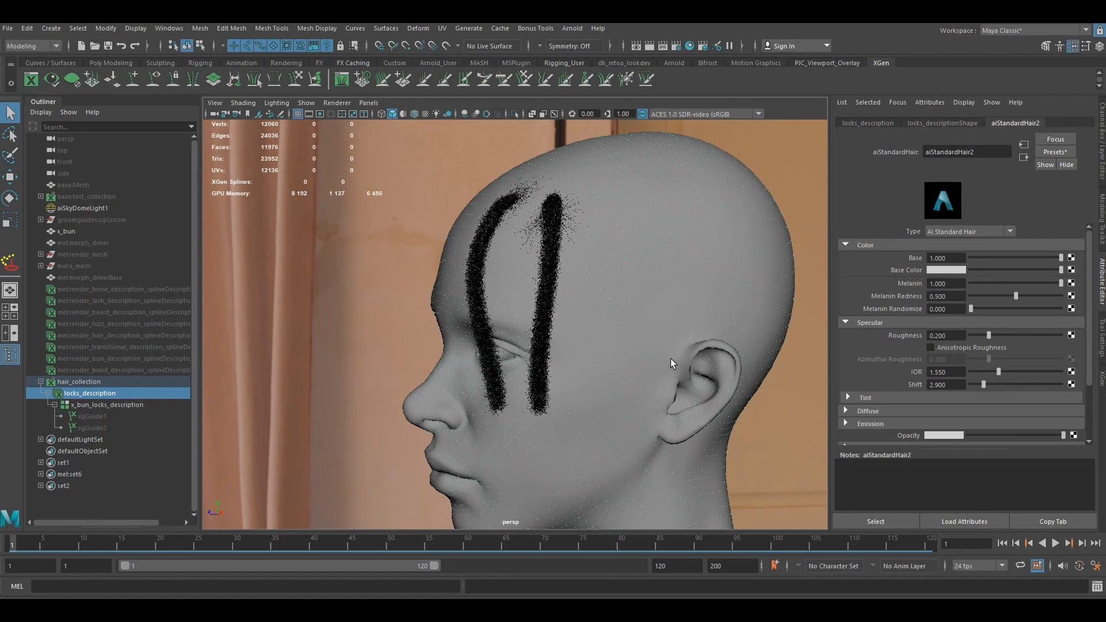
{"action": "left_click_drag", "start_coordinate": [671, 365], "coordinate": [697, 356], "text": "alt"}
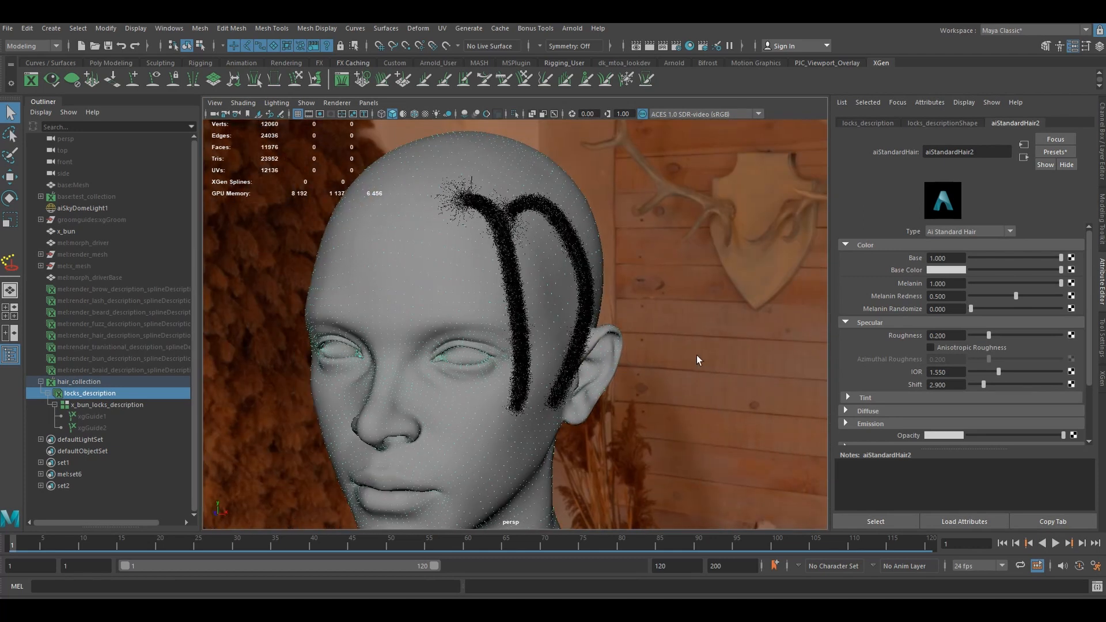
{"action": "left_click_drag", "start_coordinate": [660, 313], "coordinate": [616, 305], "text": "alt"}
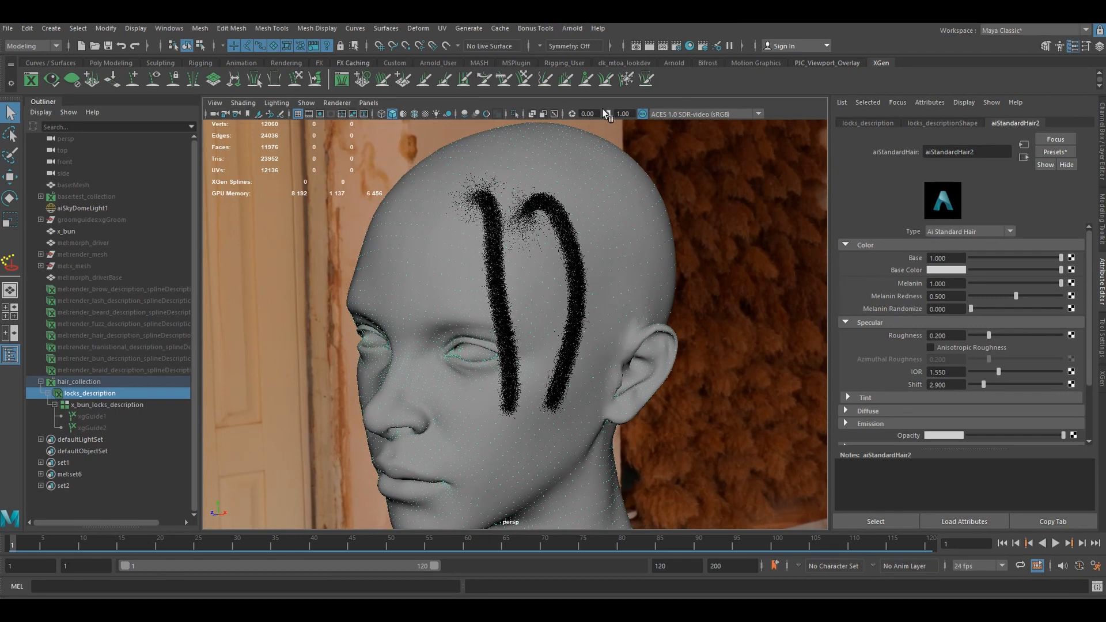
- Open the Arnold RenderView and move its window so the viewport and attributes stay accessible
{"action": "left_click", "coordinate": [730, 195]}
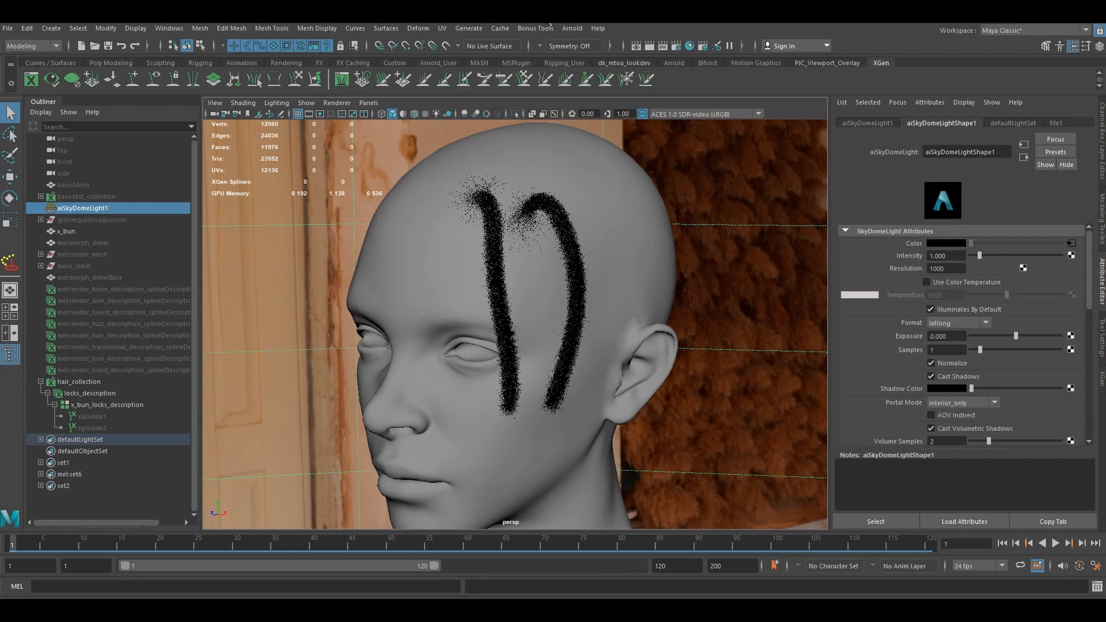
{"action": "left_click", "coordinate": [573, 29]}
{"action": "left_click", "coordinate": [599, 56]}
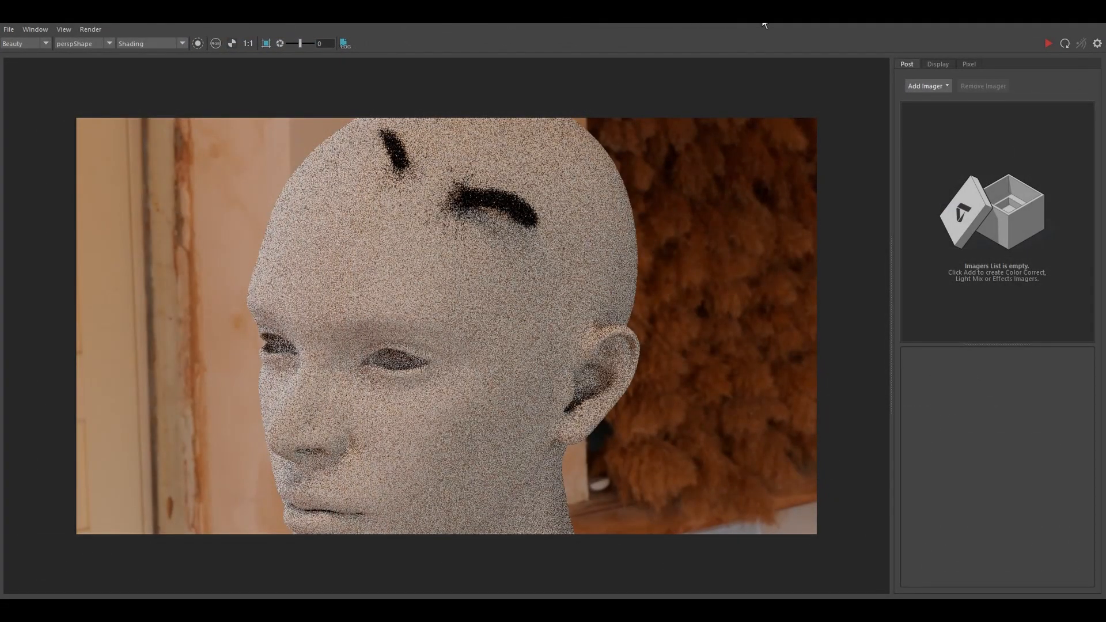
{"action": "left_click_drag", "start_coordinate": [759, 20], "coordinate": [761, 57]}
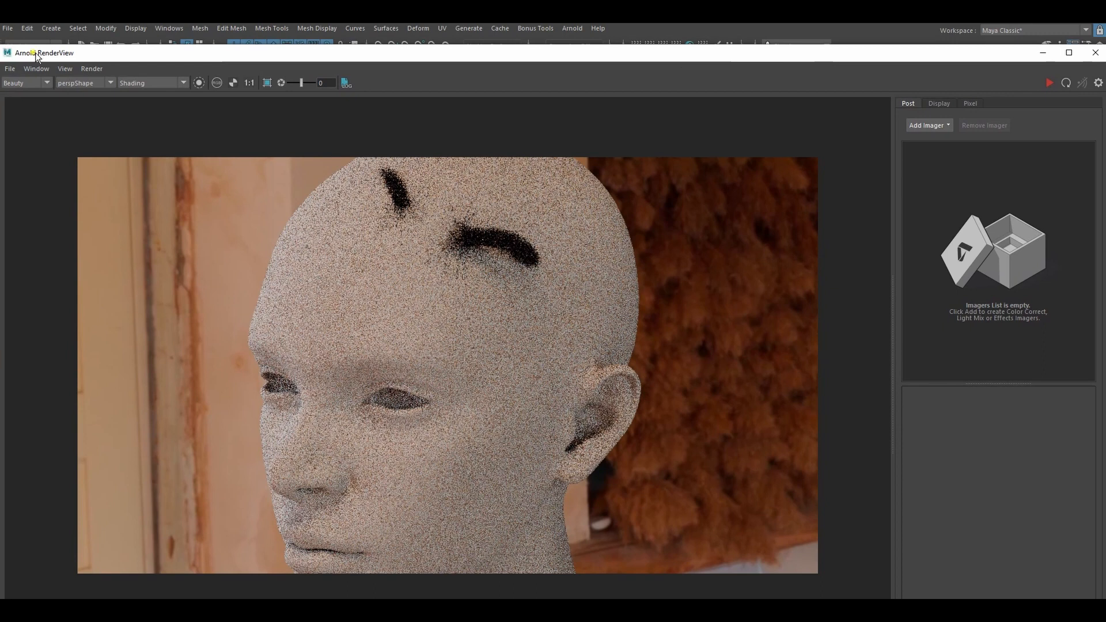
{"action": "left_click_drag", "start_coordinate": [7, 53], "coordinate": [212, 153]}
{"action": "left_click_drag", "start_coordinate": [511, 155], "coordinate": [677, 242]}
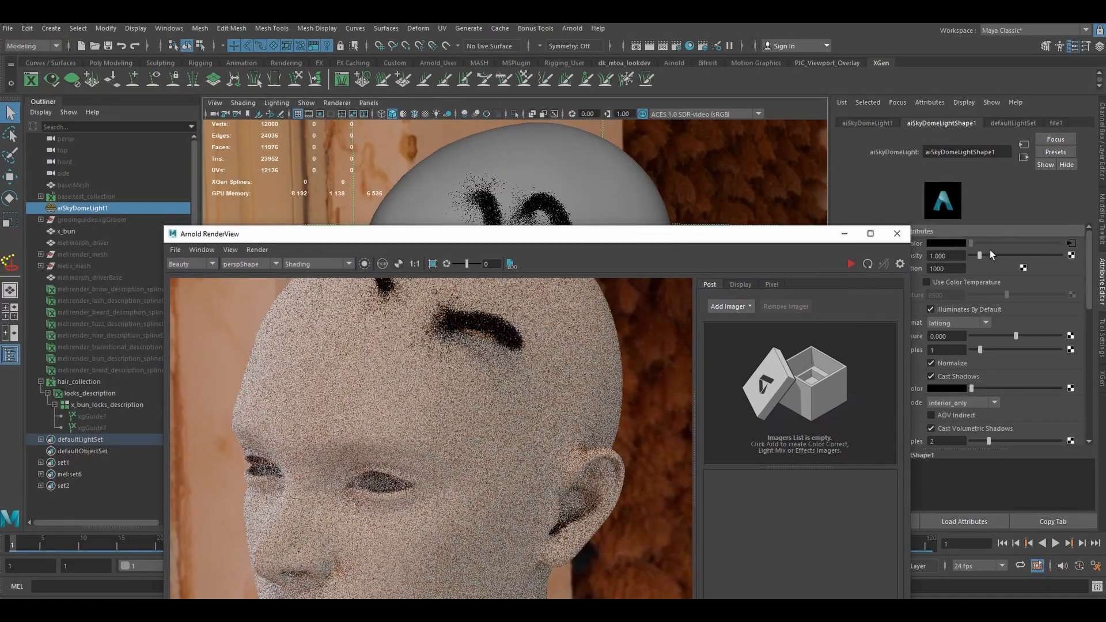
- Close the render window, display the resolution gate in the viewport and reframe the whole head inside it
{"action": "left_click", "coordinate": [896, 234]}
{"action": "left_click", "coordinate": [319, 114]}
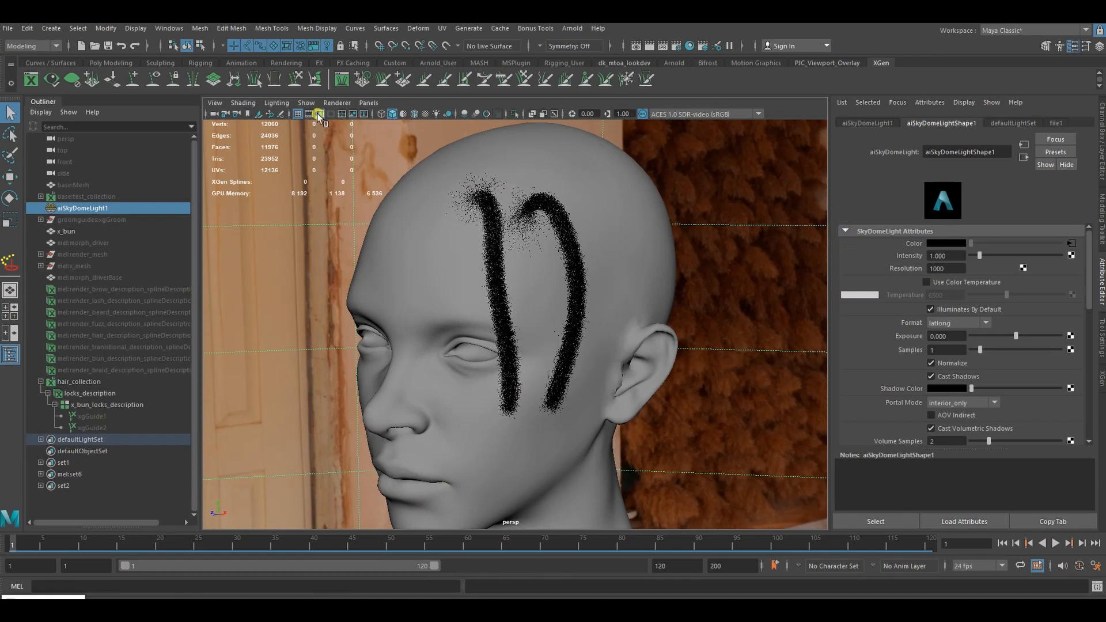
{"action": "scroll", "coordinate": [570, 309], "scroll_direction": "down", "scroll_amount": 2}
{"action": "left_click_drag", "start_coordinate": [578, 320], "coordinate": [620, 321], "text": "alt"}
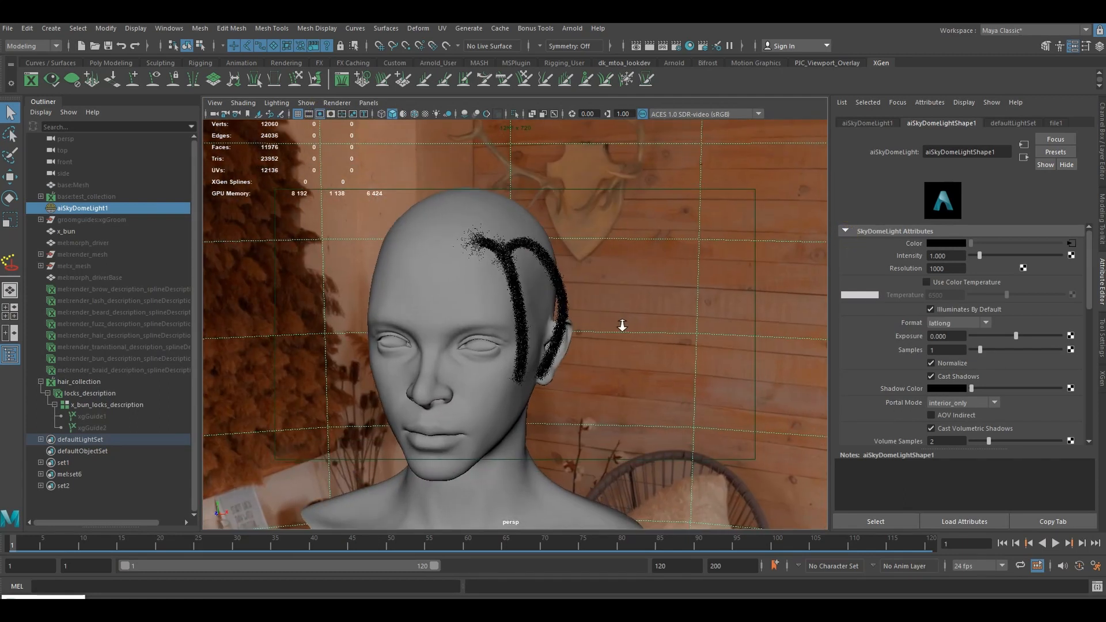
- Reopen the Arnold RenderView, run a test render of the reframed head and stop it
{"action": "left_click", "coordinate": [46, 609]}
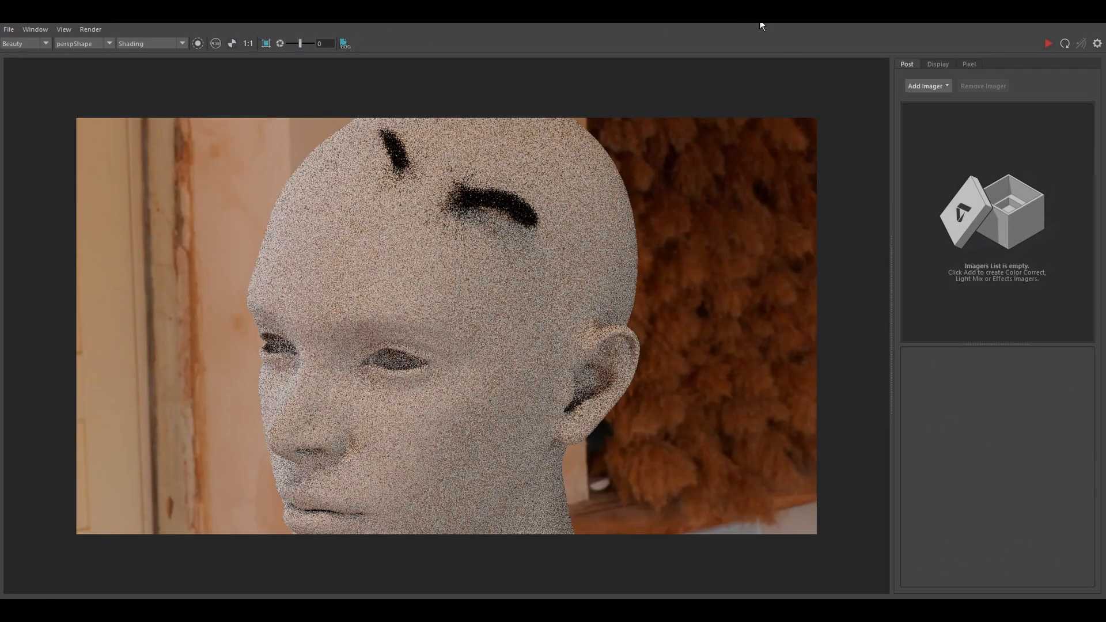
{"action": "left_click_drag", "start_coordinate": [760, 17], "coordinate": [578, 172]}
{"action": "left_click", "coordinate": [869, 196]}
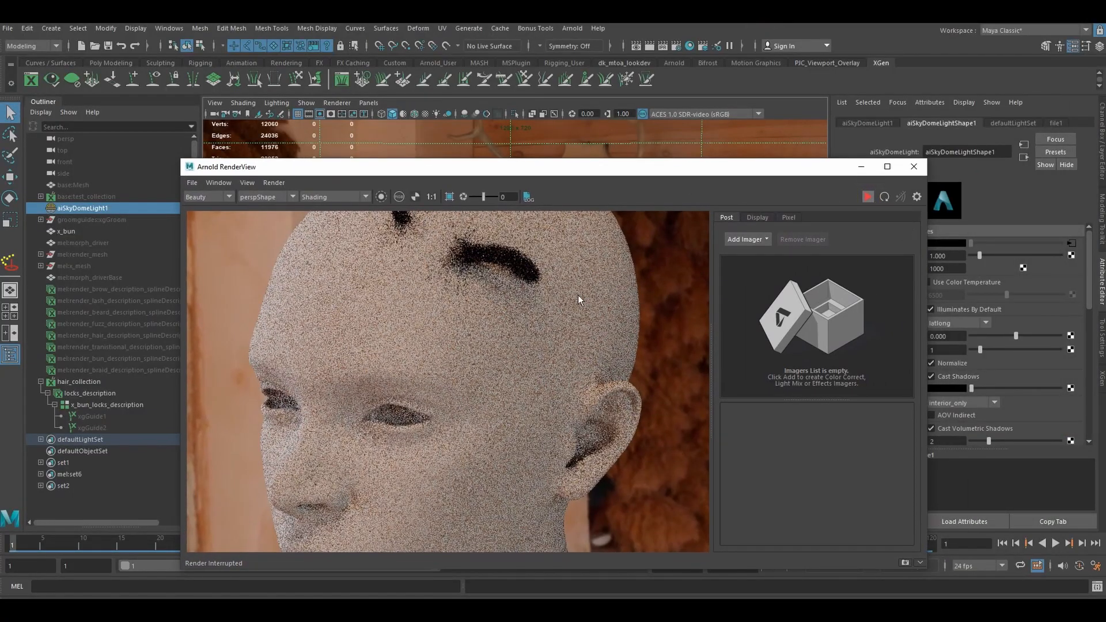
{"action": "left_click_drag", "start_coordinate": [542, 317], "coordinate": [622, 320], "text": "alt"}
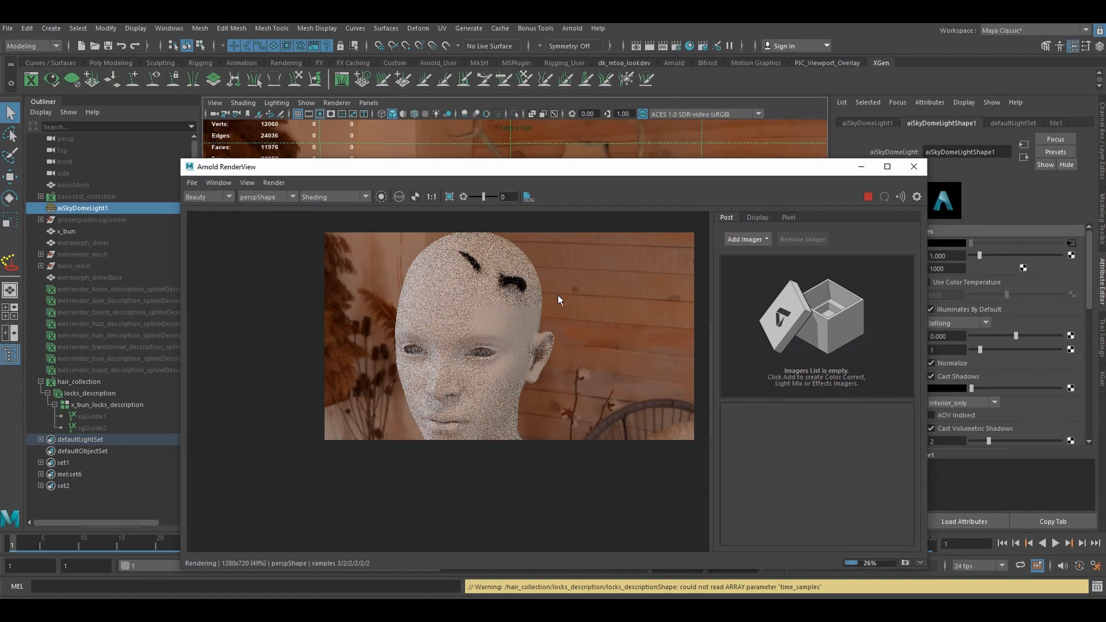
{"action": "left_click", "coordinate": [867, 196]}
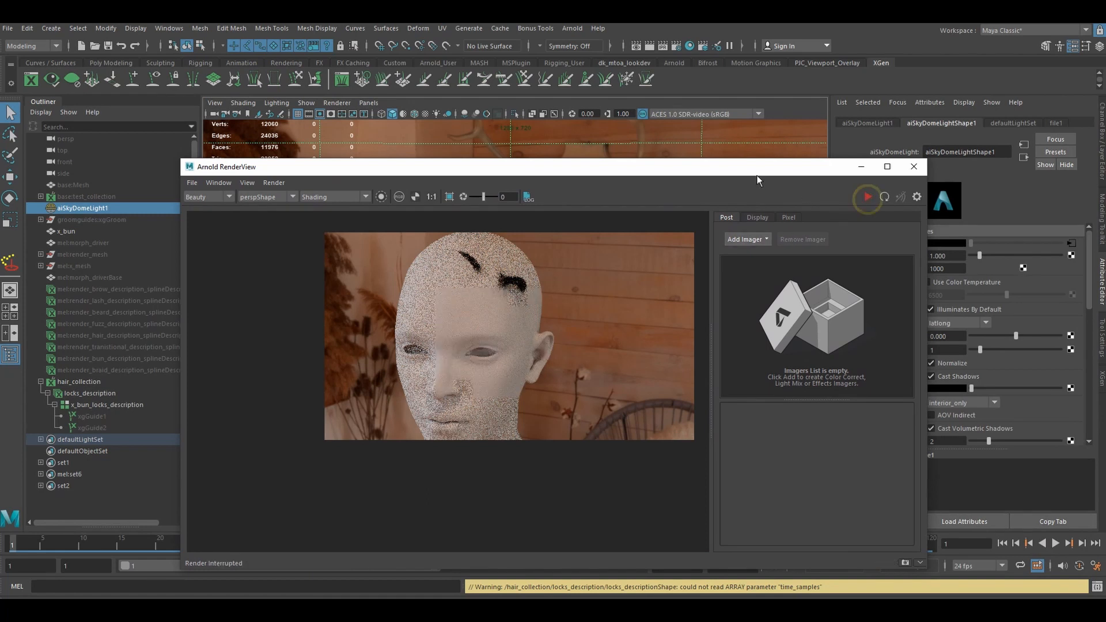
- Set the renderer in the locks description's XGen output settings to Arnold Renderer and clear the hair preview
{"action": "left_click_drag", "start_coordinate": [756, 167], "coordinate": [655, 161]}
{"action": "left_click", "coordinate": [1102, 381]}
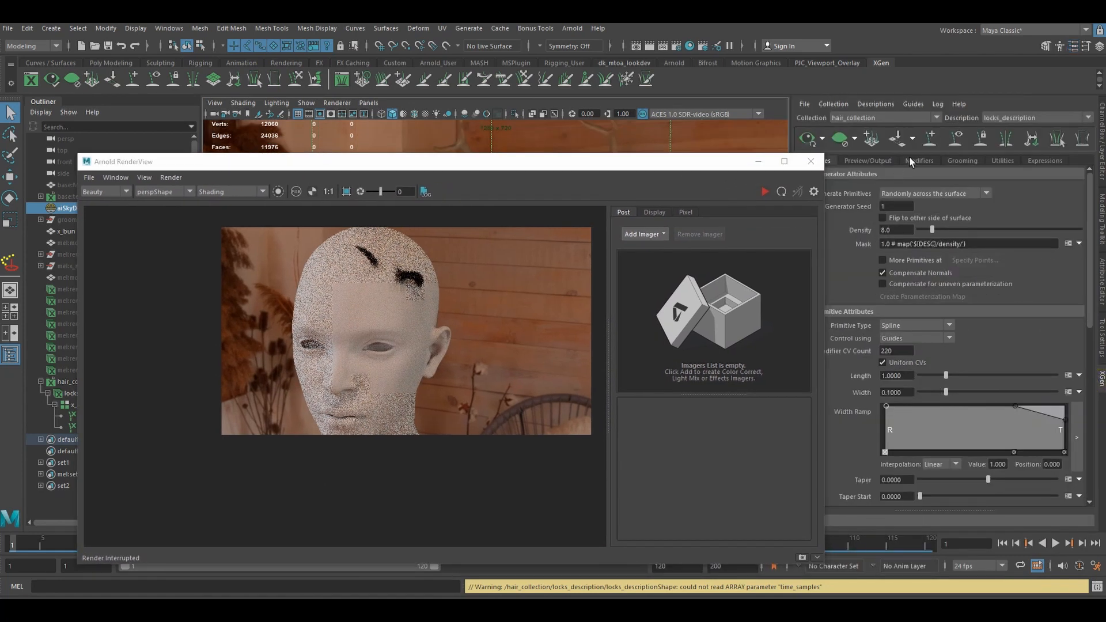
{"action": "left_click", "coordinate": [873, 159]}
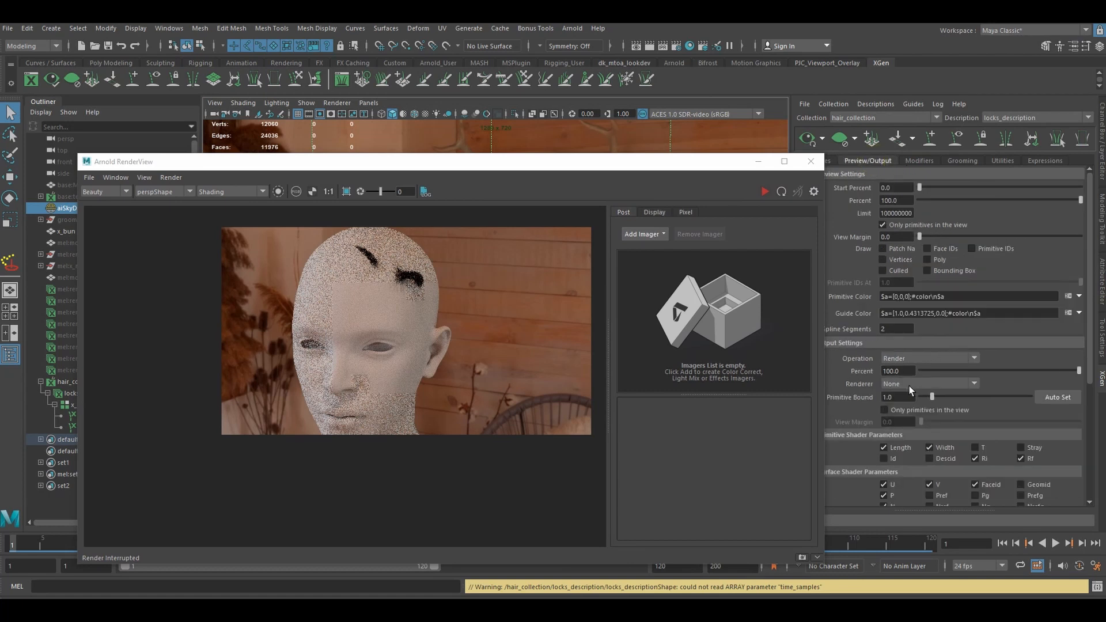
{"action": "left_click", "coordinate": [761, 166]}
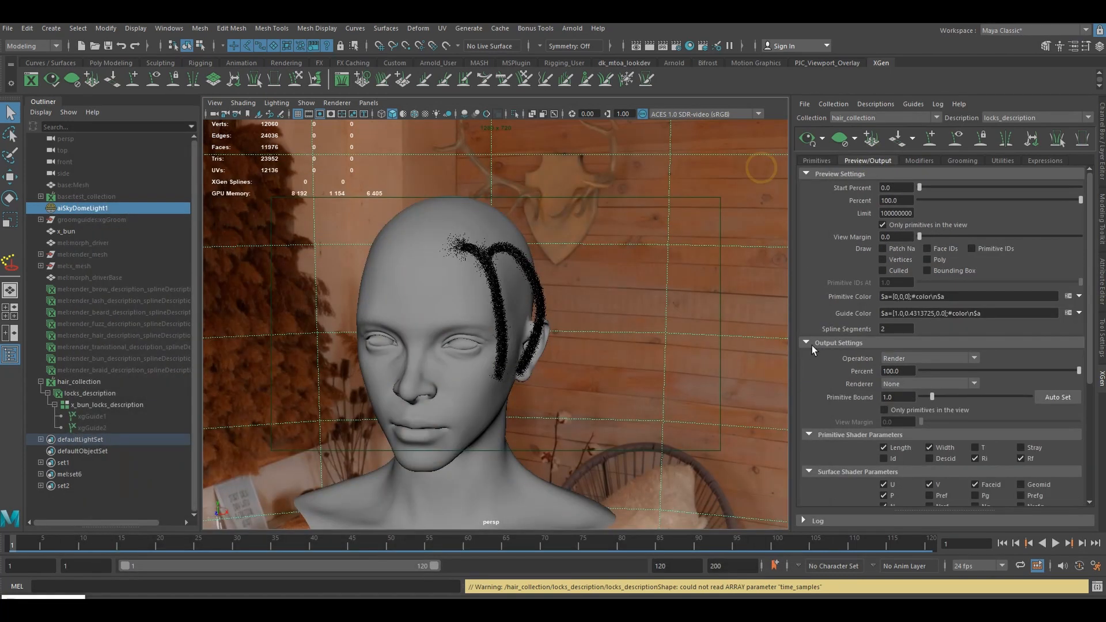
{"action": "left_click", "coordinate": [912, 384]}
{"action": "left_click", "coordinate": [938, 386]}
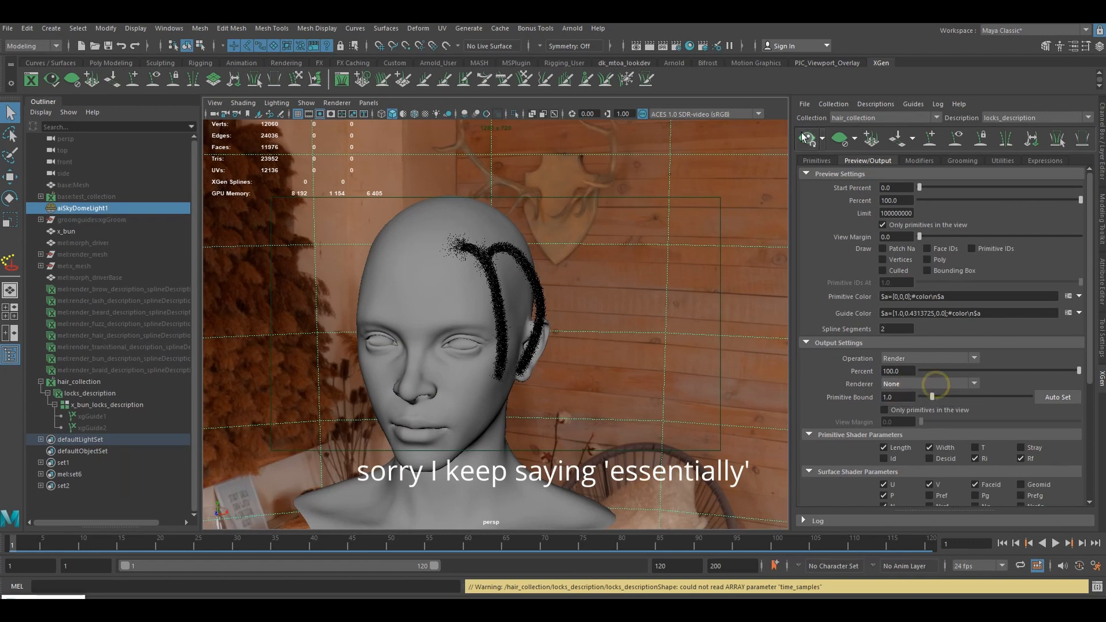
{"action": "left_click", "coordinate": [839, 138]}
{"action": "left_click", "coordinate": [892, 385]}
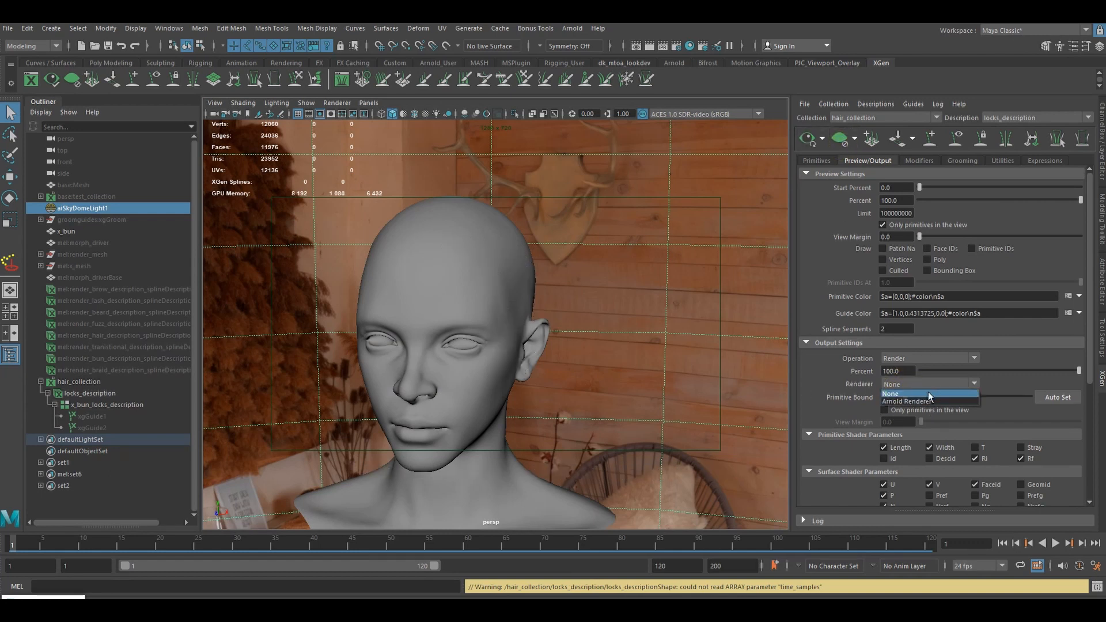
{"action": "left_click", "coordinate": [914, 398]}
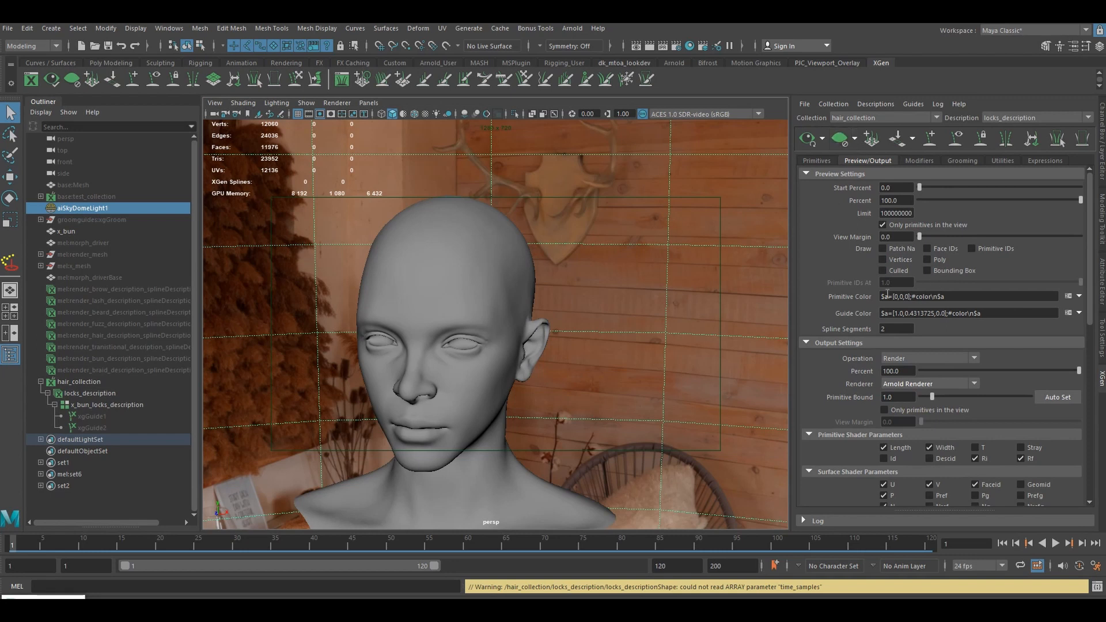
- Regenerate the XGen preview of the locks, clear it and generate it again
{"action": "left_click", "coordinate": [810, 146]}
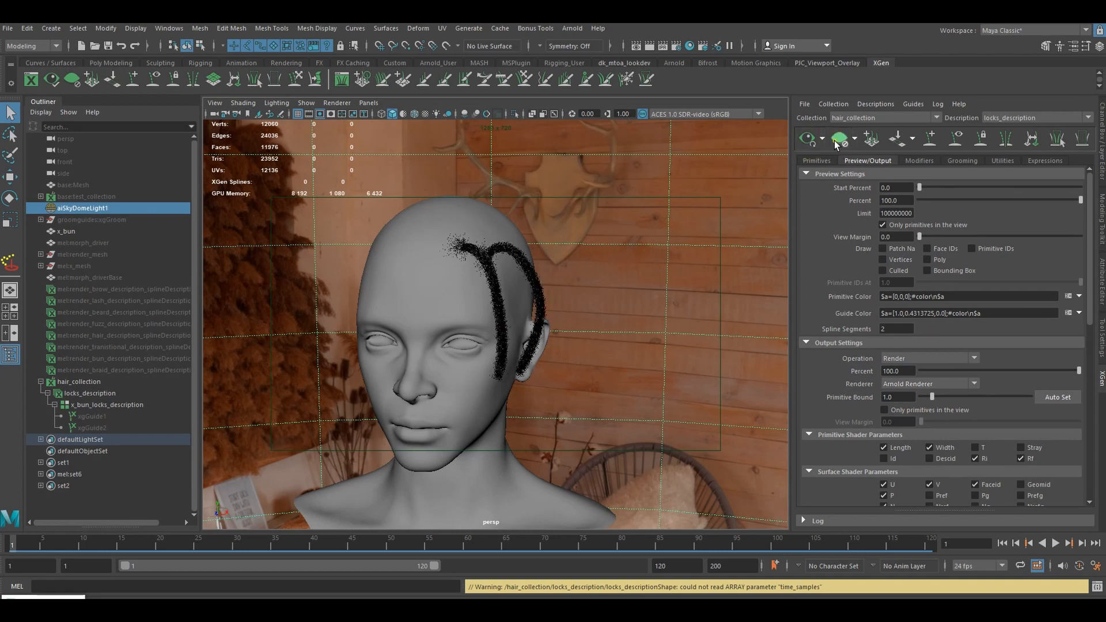
{"action": "left_click", "coordinate": [840, 141]}
{"action": "left_click", "coordinate": [808, 143]}
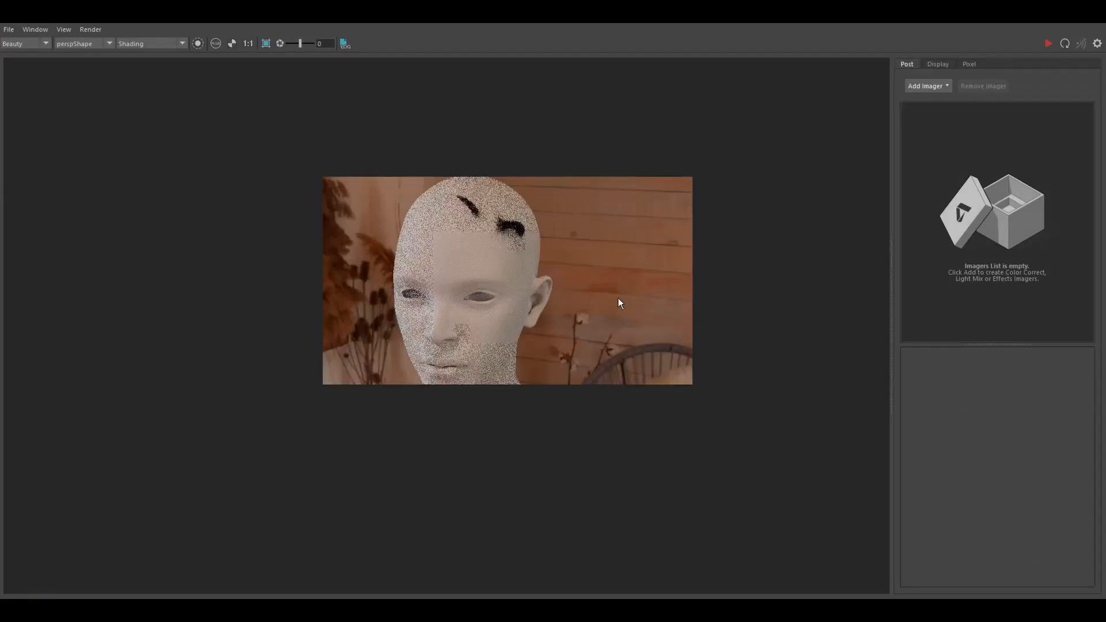
- Render the head again in the Arnold RenderView, inspect the locks up close and stop the render
{"action": "left_click_drag", "start_coordinate": [723, 17], "coordinate": [628, 105]}
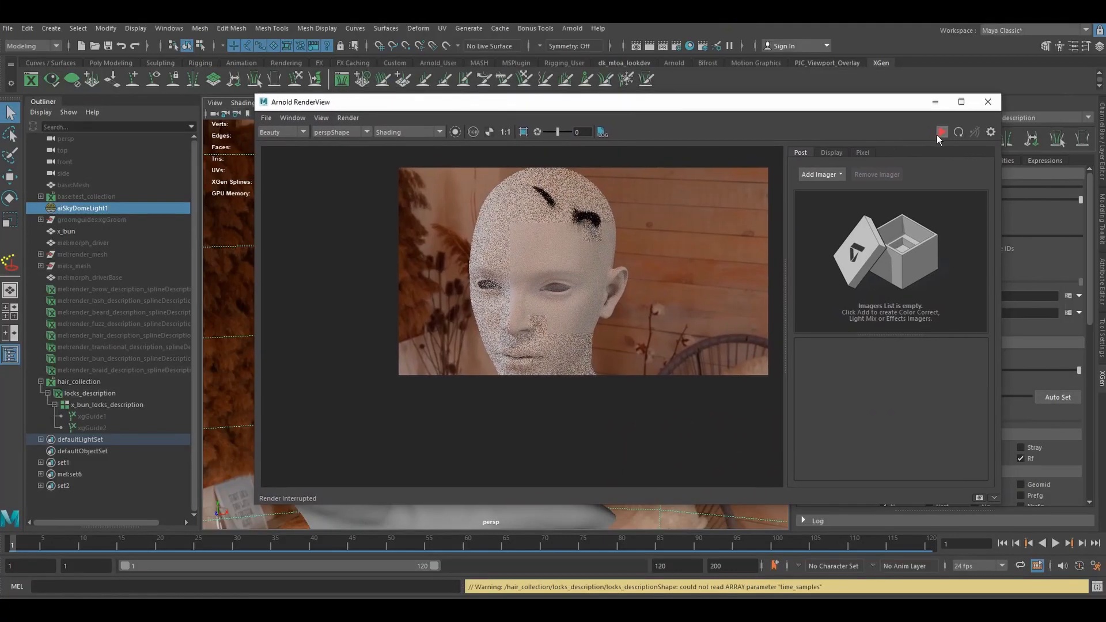
{"action": "left_click", "coordinate": [938, 136]}
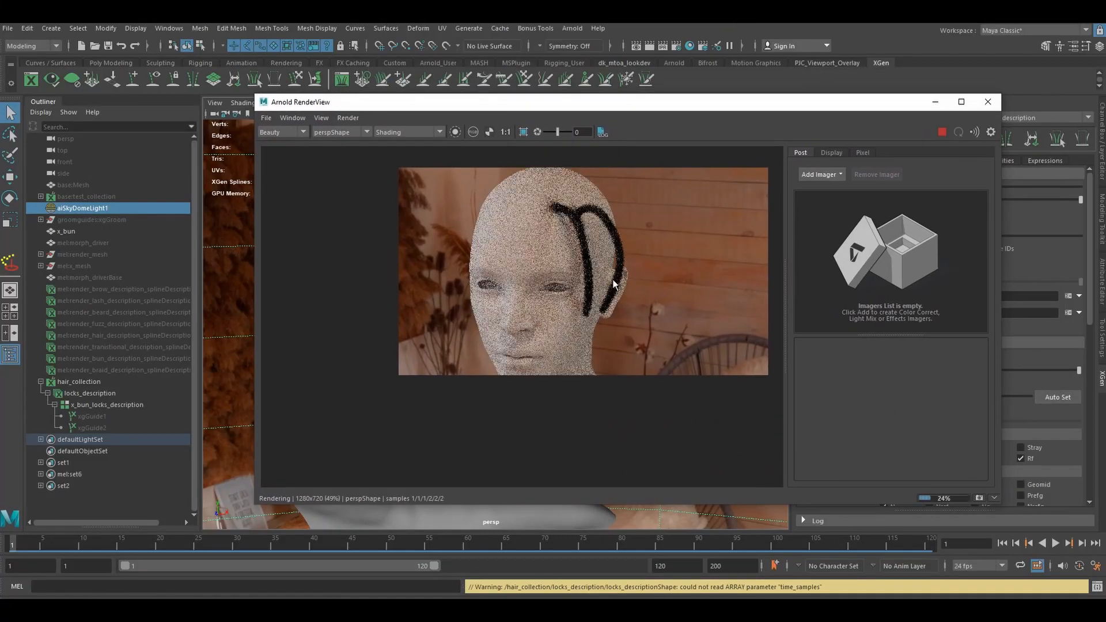
{"action": "scroll", "coordinate": [613, 282], "scroll_direction": "up", "scroll_amount": 3}
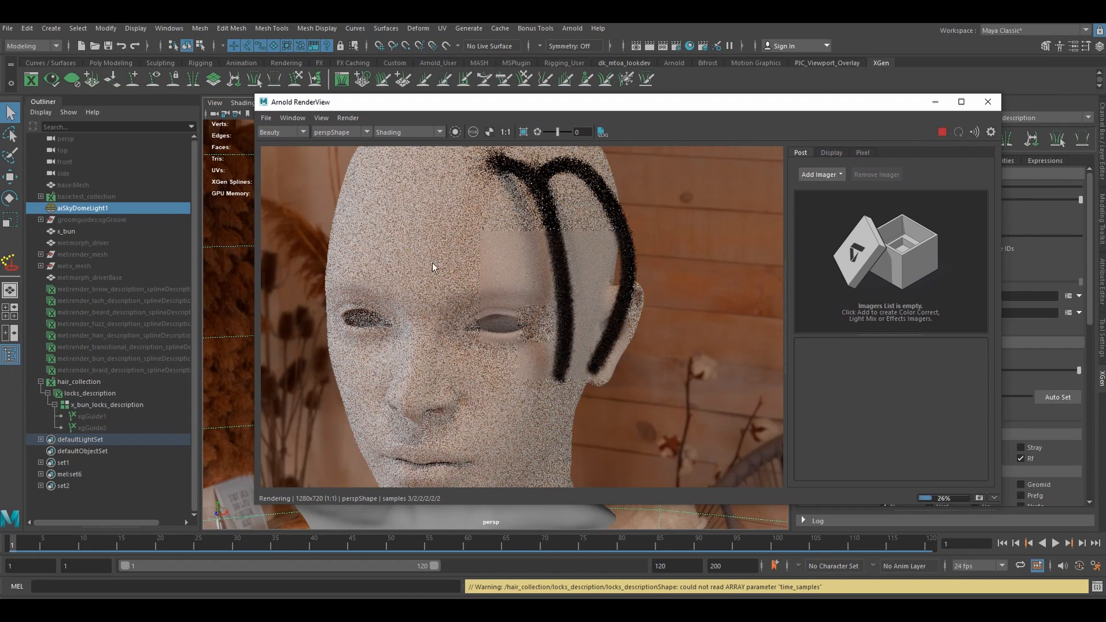
{"action": "scroll", "coordinate": [507, 222], "scroll_direction": "down", "scroll_amount": 3}
{"action": "left_click", "coordinate": [941, 134]}
{"action": "left_click", "coordinate": [941, 134]}
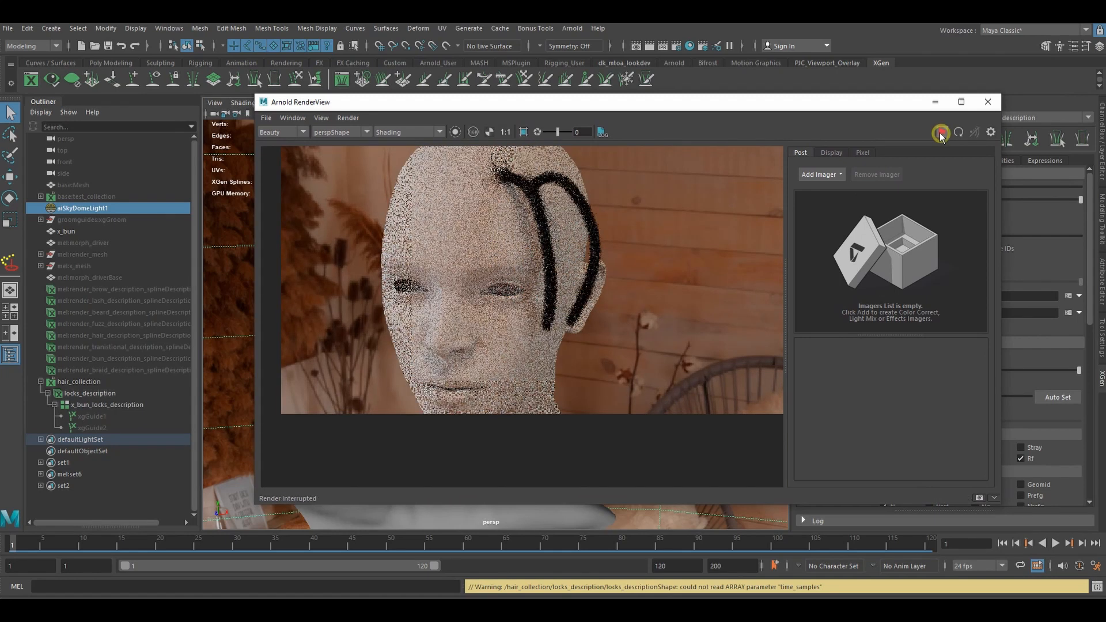
- Minimize the render window, frame the locks more closely in the viewport and start a new Arnold render
{"action": "left_click", "coordinate": [935, 102]}
{"action": "left_click_drag", "start_coordinate": [551, 332], "coordinate": [586, 331], "text": "alt"}
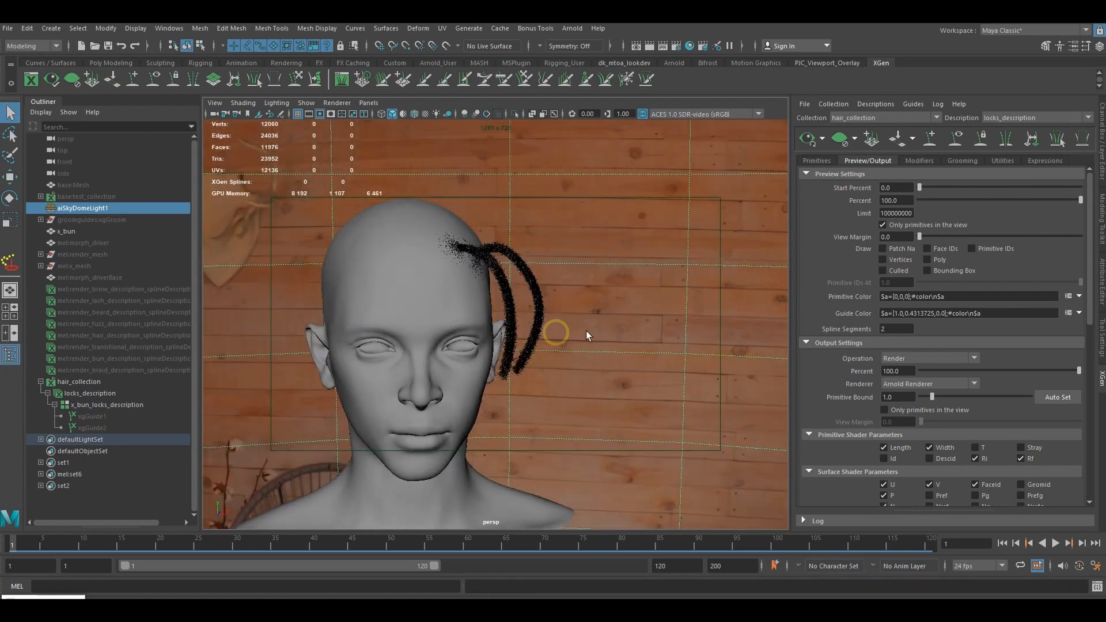
{"action": "right_click_drag", "start_coordinate": [586, 330], "coordinate": [746, 331], "text": "alt"}
{"action": "left_click_drag", "start_coordinate": [644, 315], "coordinate": [600, 331], "text": "alt"}
{"action": "left_click", "coordinate": [46, 598]}
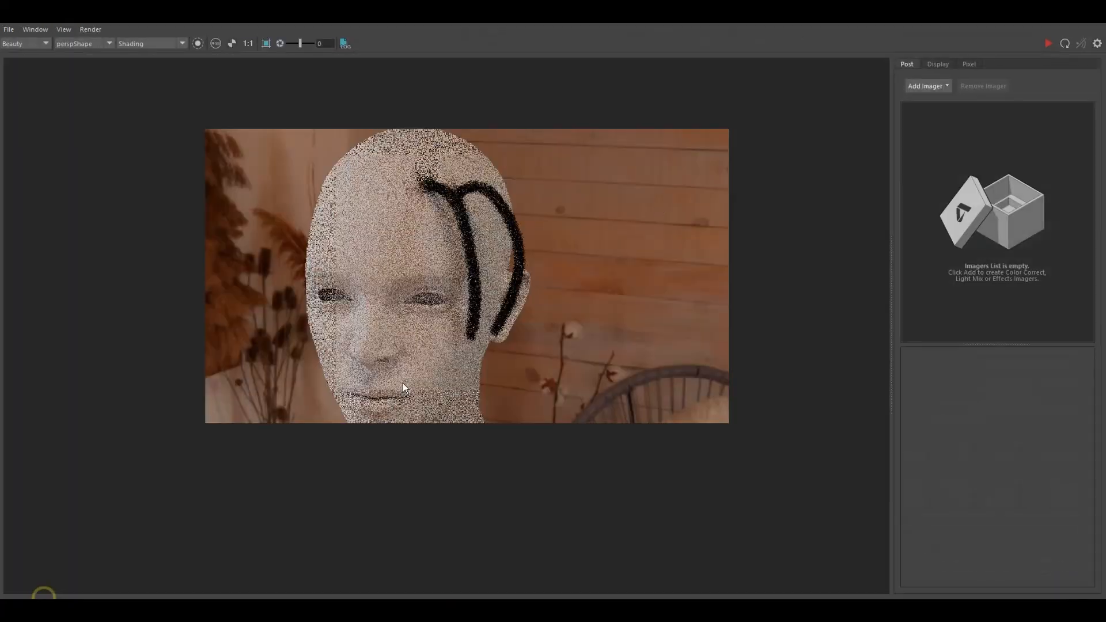
{"action": "left_click_drag", "start_coordinate": [732, 26], "coordinate": [638, 104]}
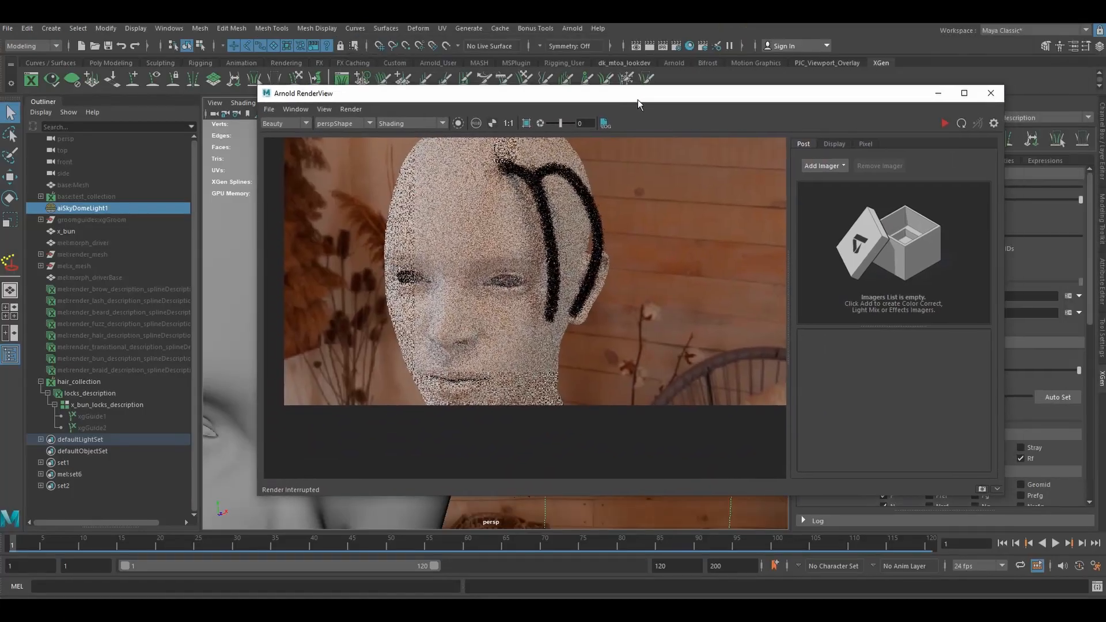
{"action": "left_click", "coordinate": [945, 123]}
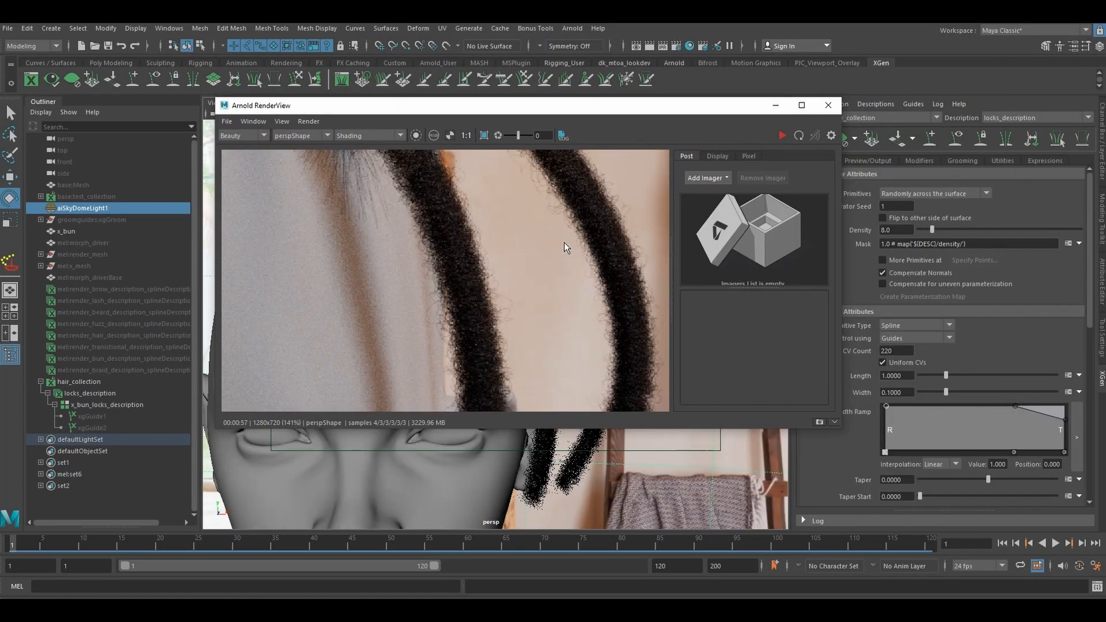
- Maximize the Arnold RenderView and examine the rendered locks and their roots up close
{"action": "scroll", "coordinate": [536, 274], "scroll_direction": "down", "scroll_amount": 4}
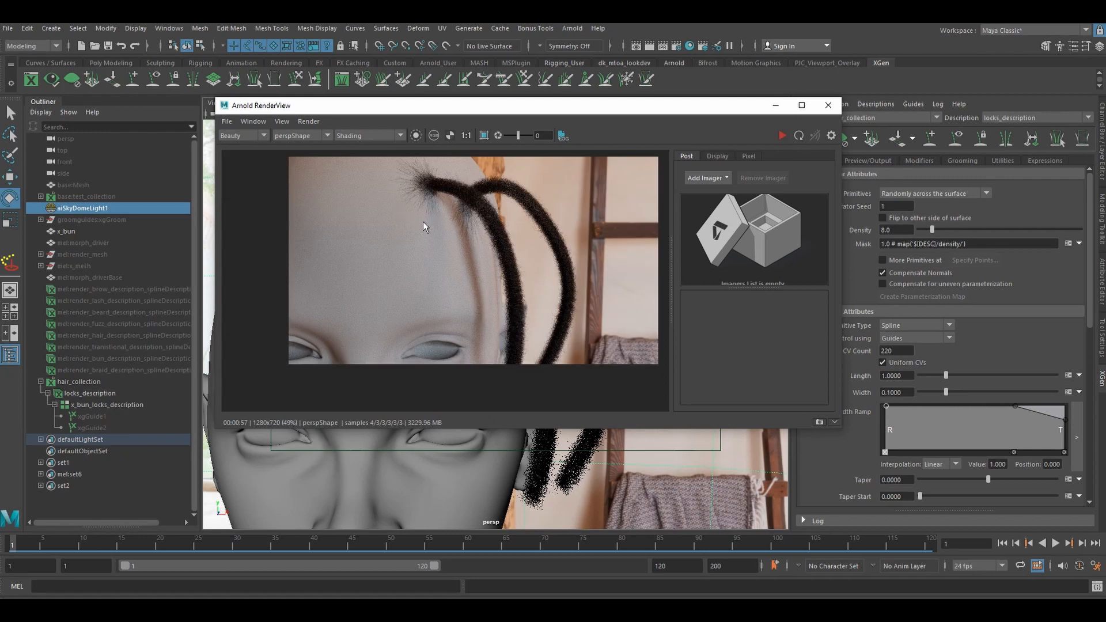
{"action": "left_click_drag", "start_coordinate": [568, 106], "coordinate": [531, 106]}
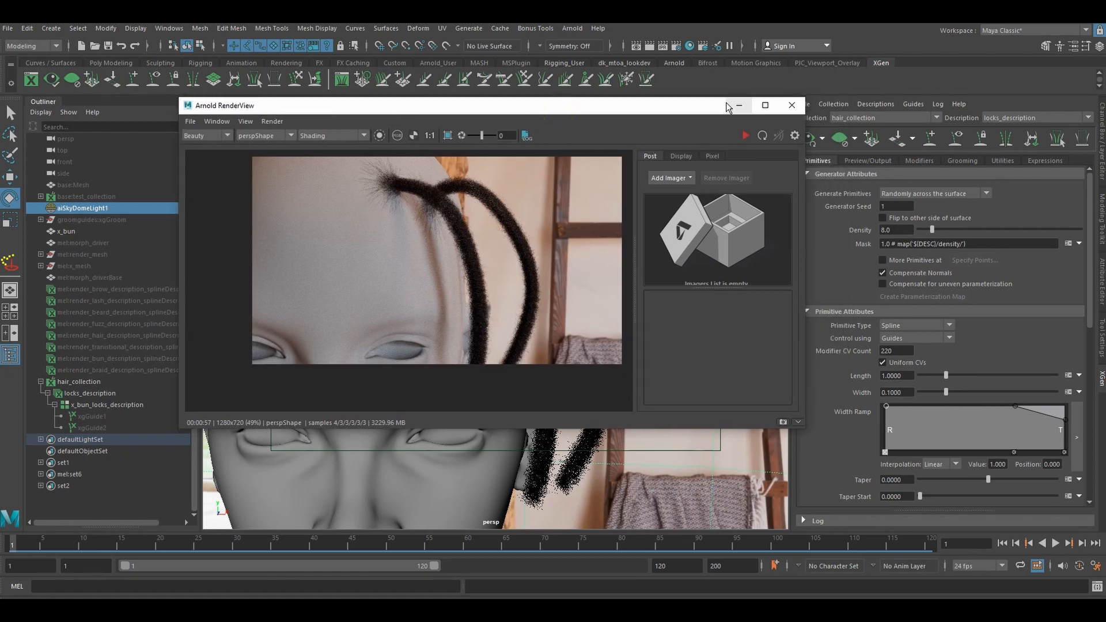
{"action": "left_click", "coordinate": [766, 105]}
{"action": "scroll", "coordinate": [534, 283], "scroll_direction": "up", "scroll_amount": 4}
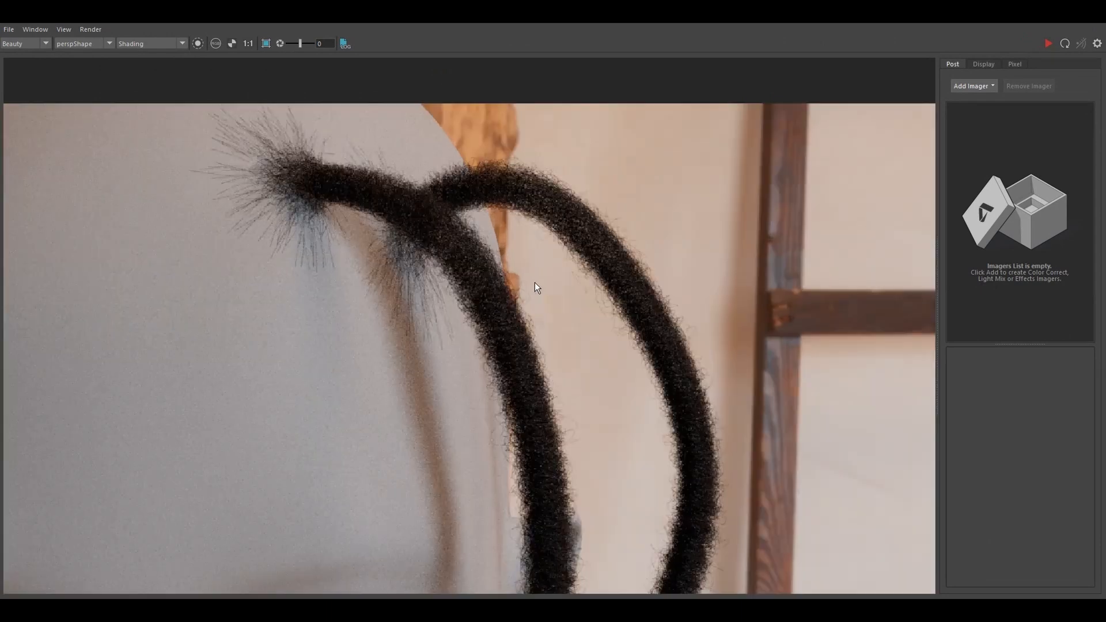
- Examine the strand texture along both rendered locks and the loose hairs at their roots, both up close and from farther out
{"action": "middle_click_drag", "start_coordinate": [509, 291], "coordinate": [521, 205]}
{"action": "middle_click_drag", "start_coordinate": [581, 369], "coordinate": [586, 281]}
{"action": "middle_click_drag", "start_coordinate": [452, 197], "coordinate": [536, 354]}
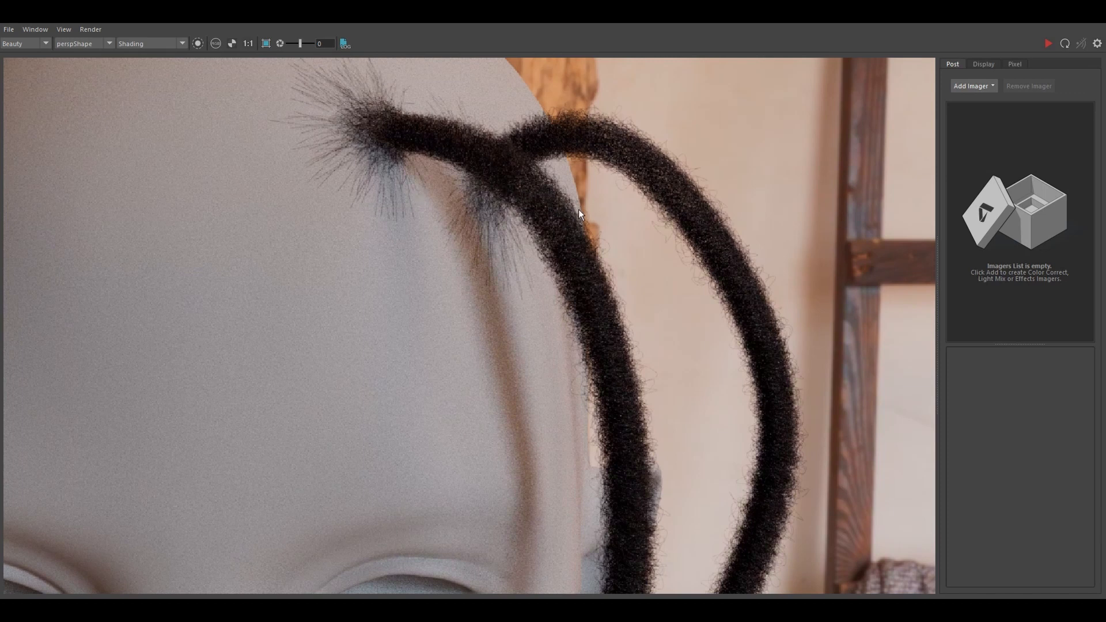
{"action": "scroll", "coordinate": [578, 214], "scroll_direction": "up", "scroll_amount": 2}
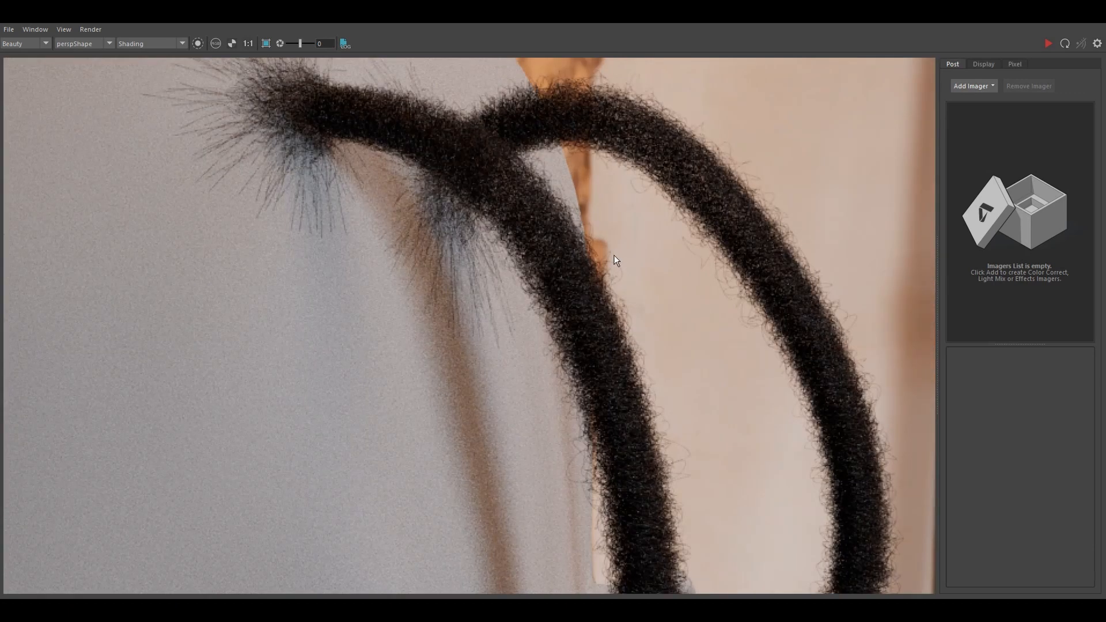
{"action": "scroll", "coordinate": [553, 249], "scroll_direction": "down", "scroll_amount": 2}
{"action": "scroll", "coordinate": [576, 254], "scroll_direction": "down", "scroll_amount": 1}
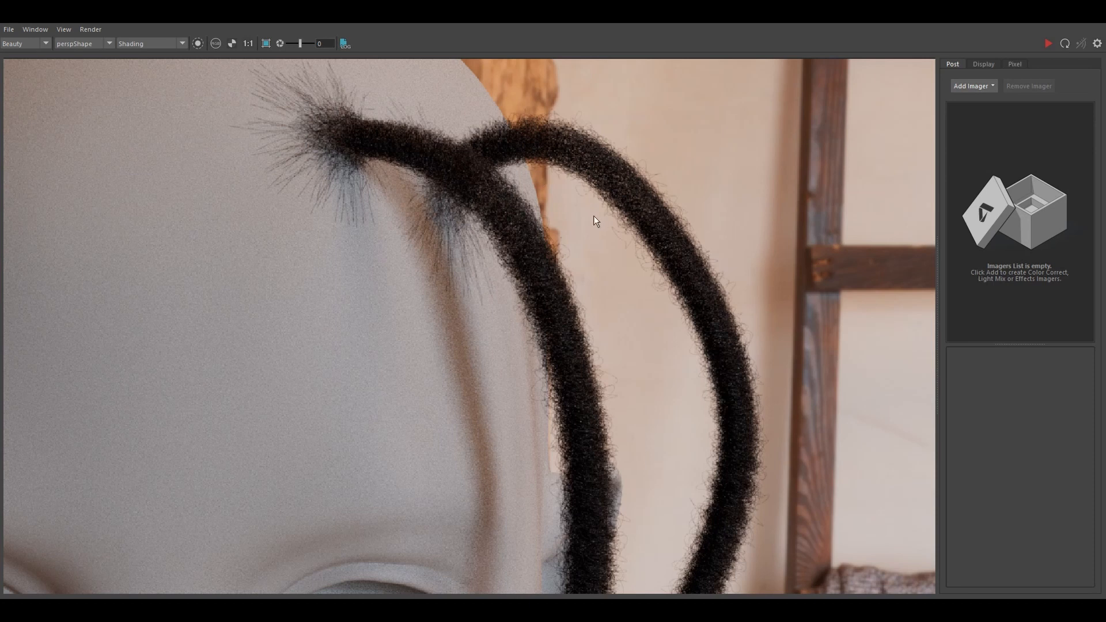
{"action": "middle_click_drag", "start_coordinate": [598, 284], "coordinate": [572, 264]}
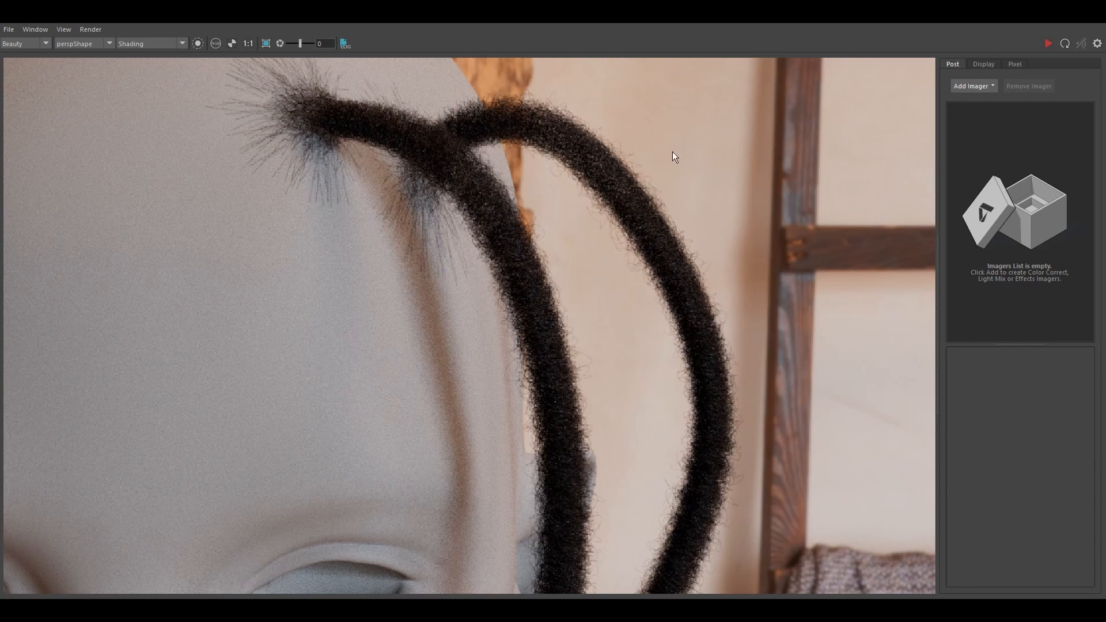
- Restore the Arnold RenderView to a smaller window, minimize it and show the modifiers of the locks description in XGen
{"action": "left_click_drag", "start_coordinate": [887, 14], "coordinate": [594, 74]}
{"action": "scroll", "coordinate": [514, 210], "scroll_direction": "down", "scroll_amount": 4}
{"action": "scroll", "coordinate": [514, 213], "scroll_direction": "down", "scroll_amount": 2}
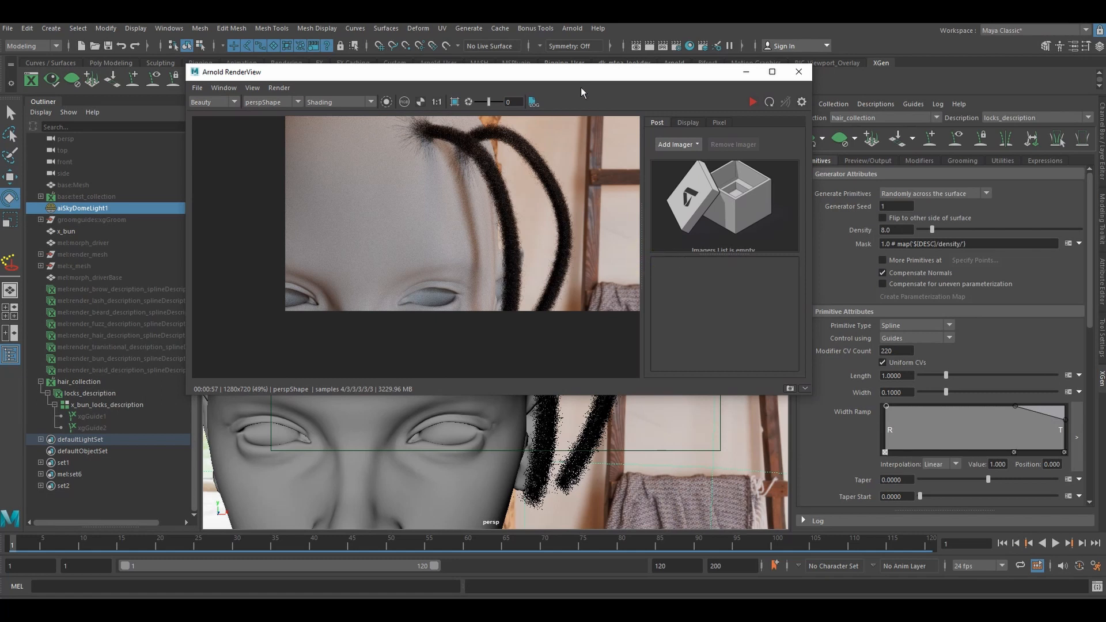
{"action": "left_click_drag", "start_coordinate": [579, 75], "coordinate": [500, 110]}
{"action": "middle_click_drag", "start_coordinate": [500, 246], "coordinate": [448, 269]}
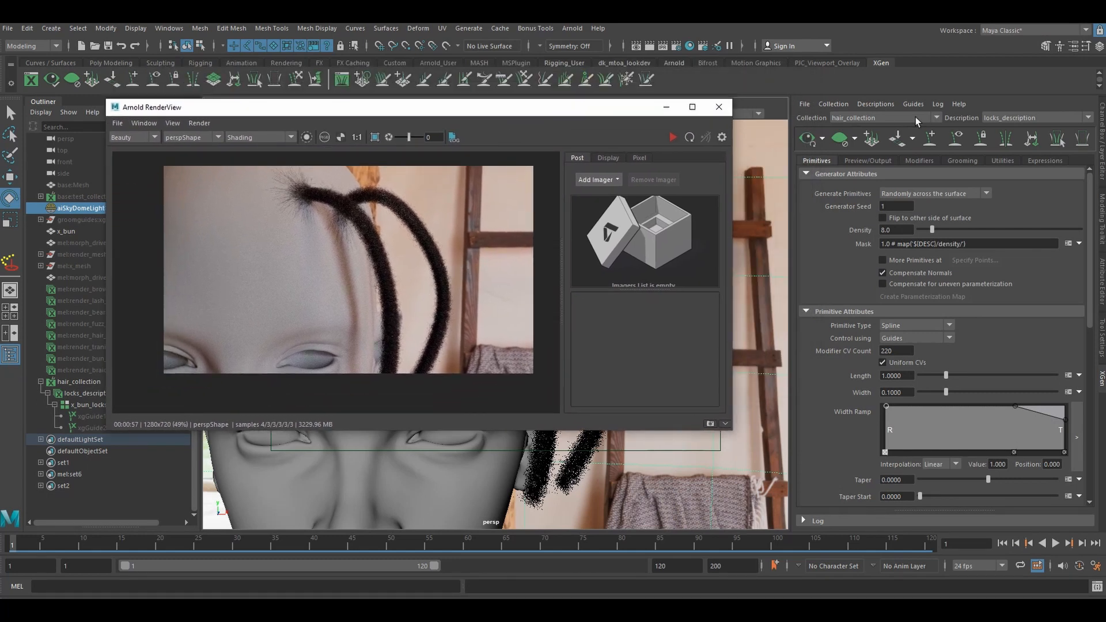
{"action": "left_click", "coordinate": [667, 107]}
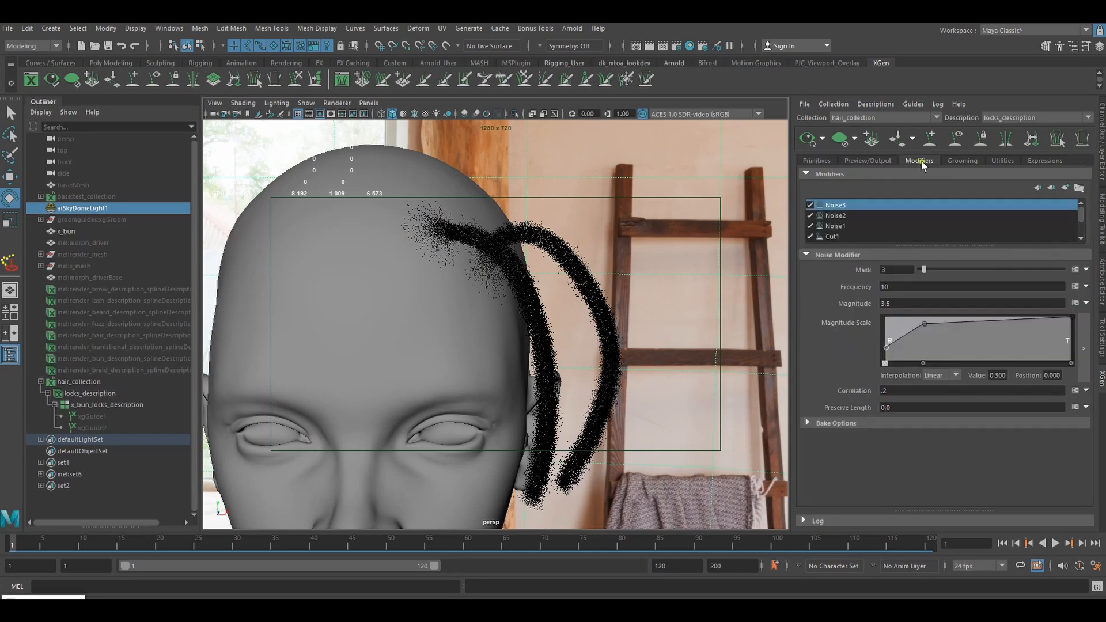
{"action": "left_click", "coordinate": [920, 161]}
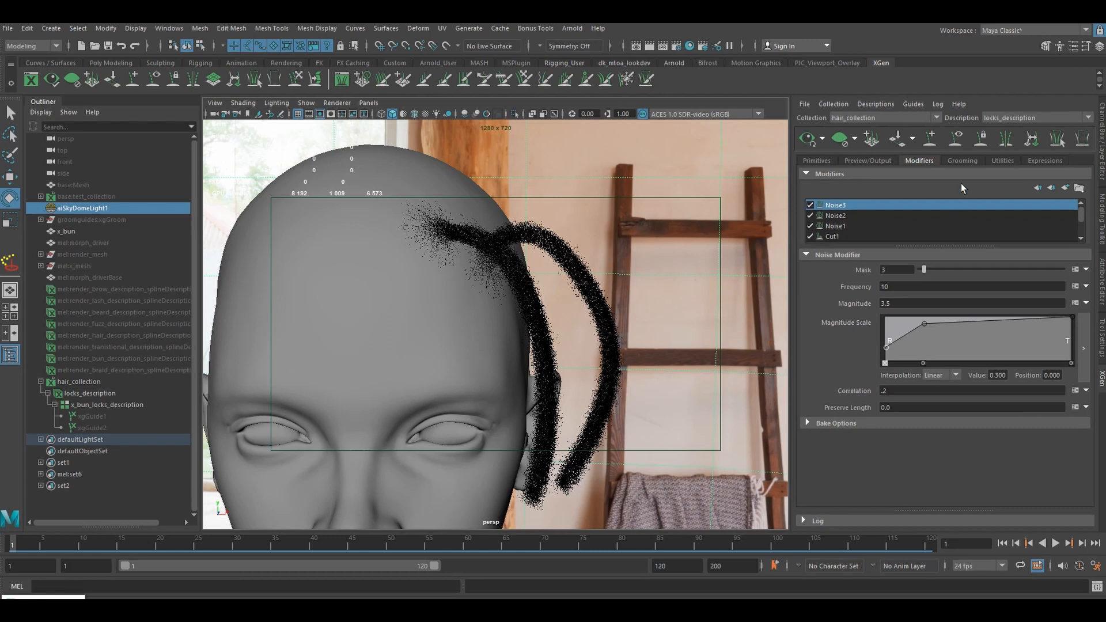